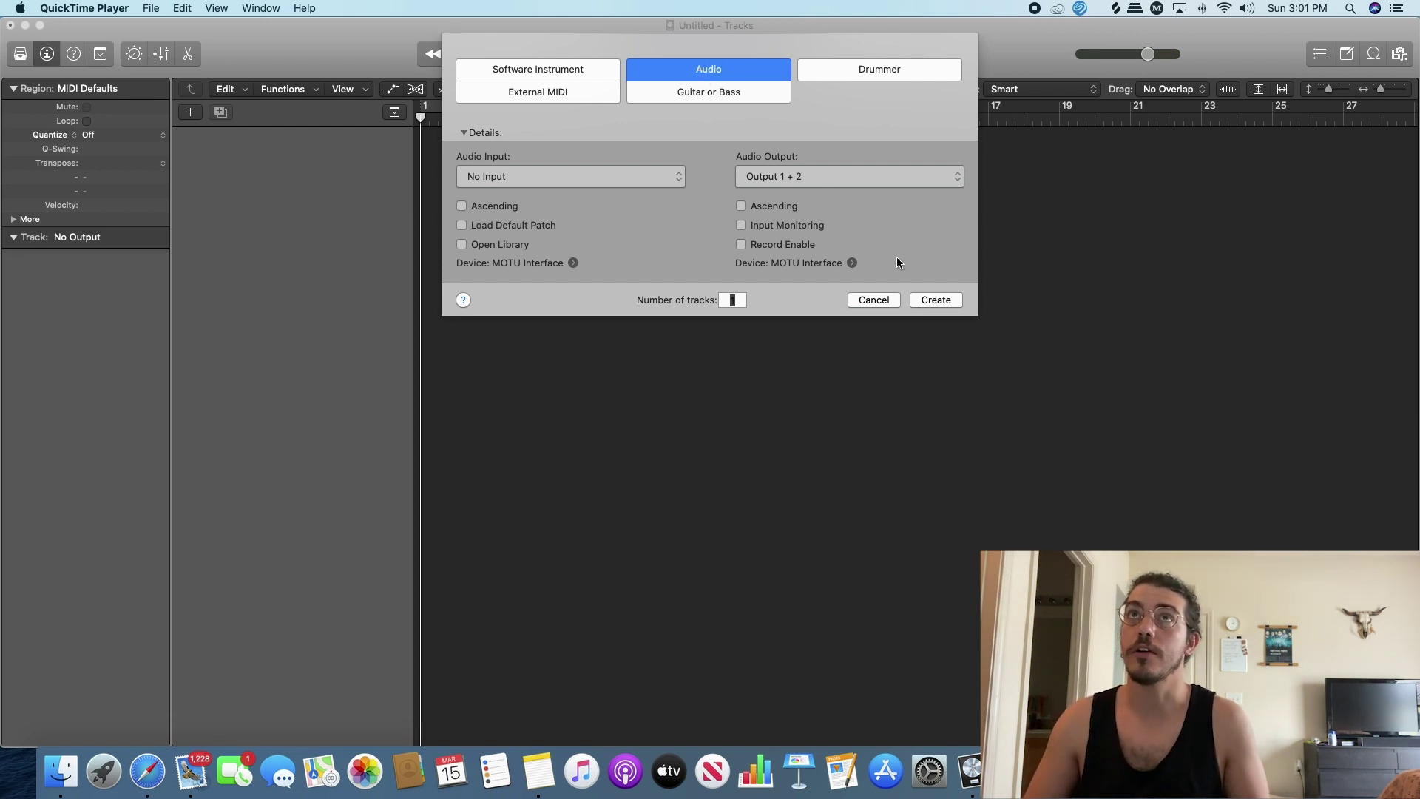
Create an audio track with no input and save the project as "Logic Mix Tutorial" in the Logic folder.
click(938, 299)
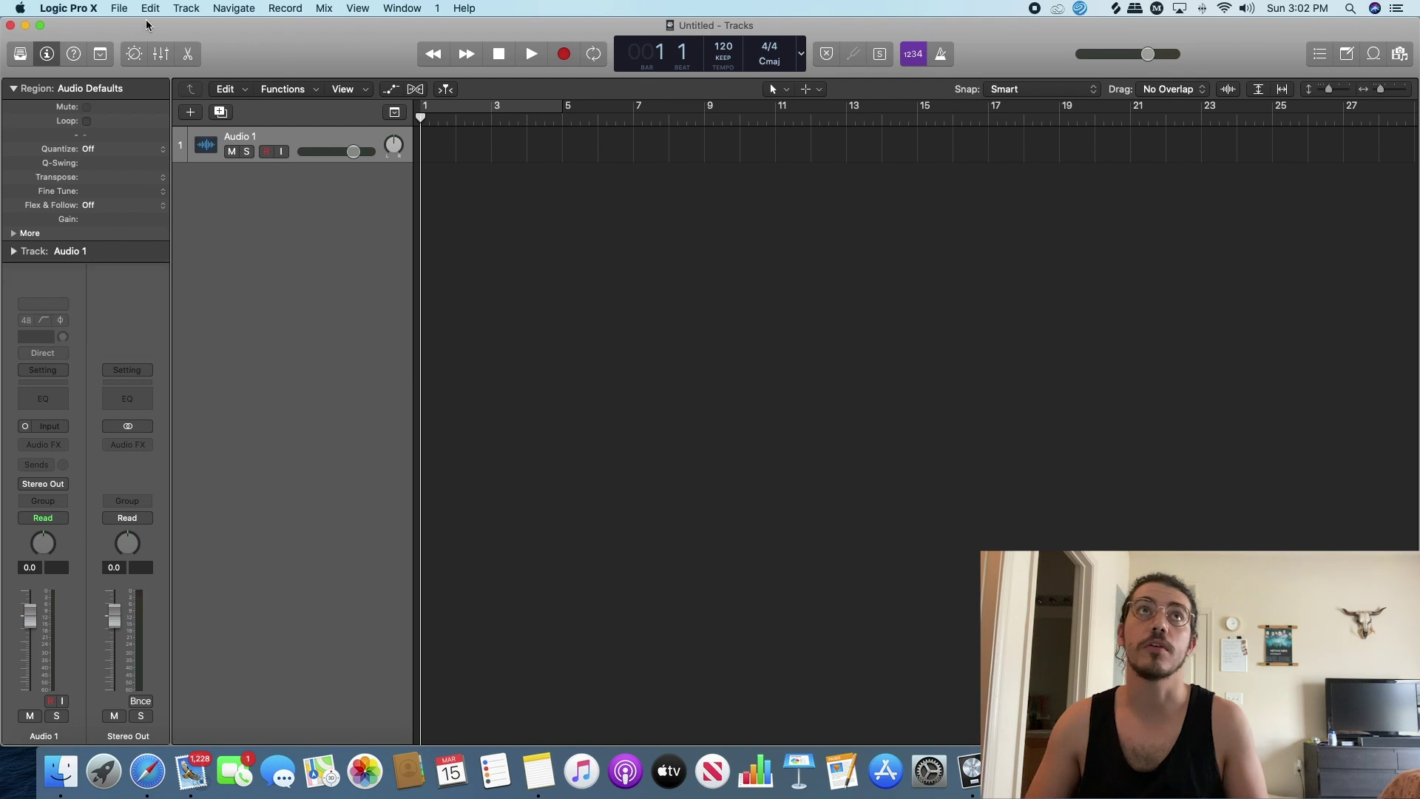
key(super+s)
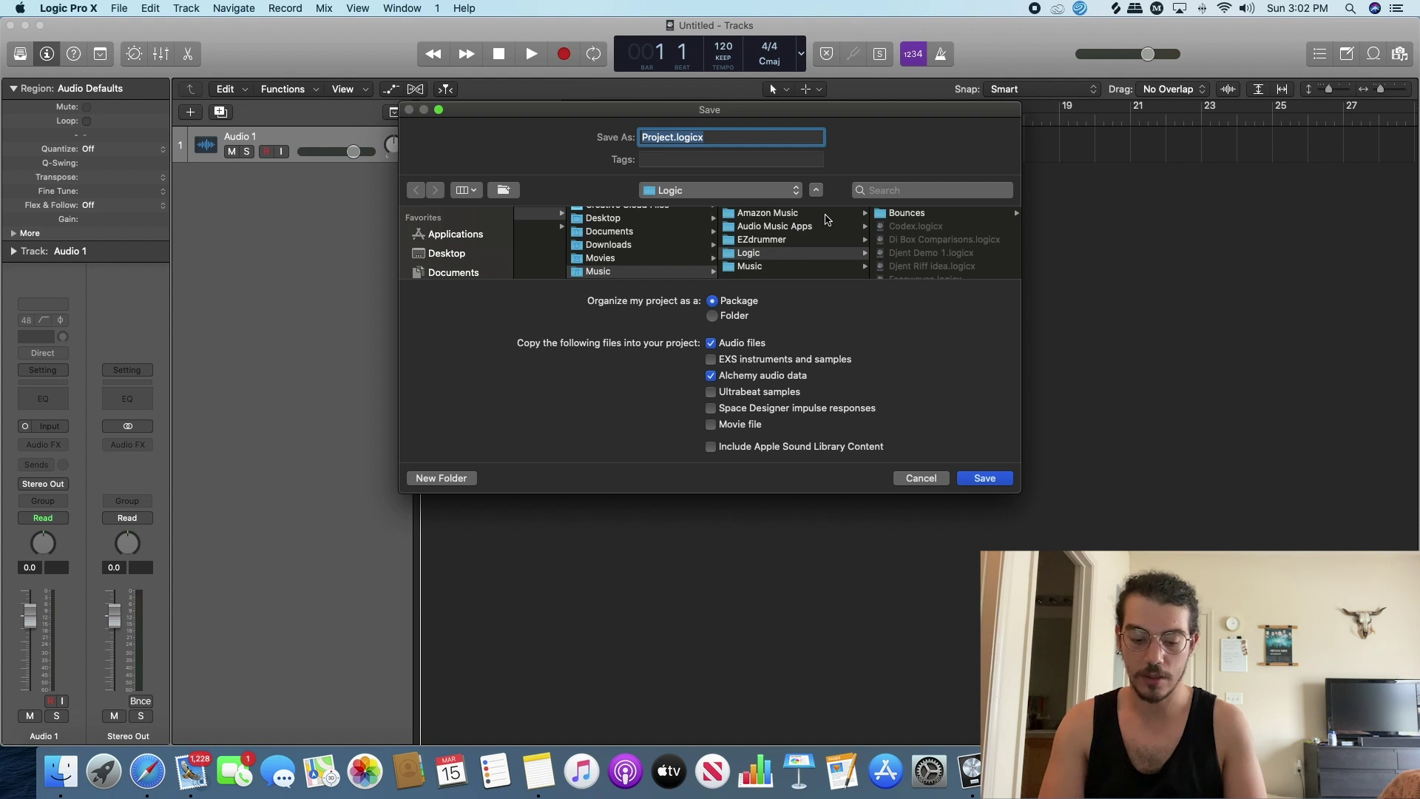
text(Logic Mix Tu)
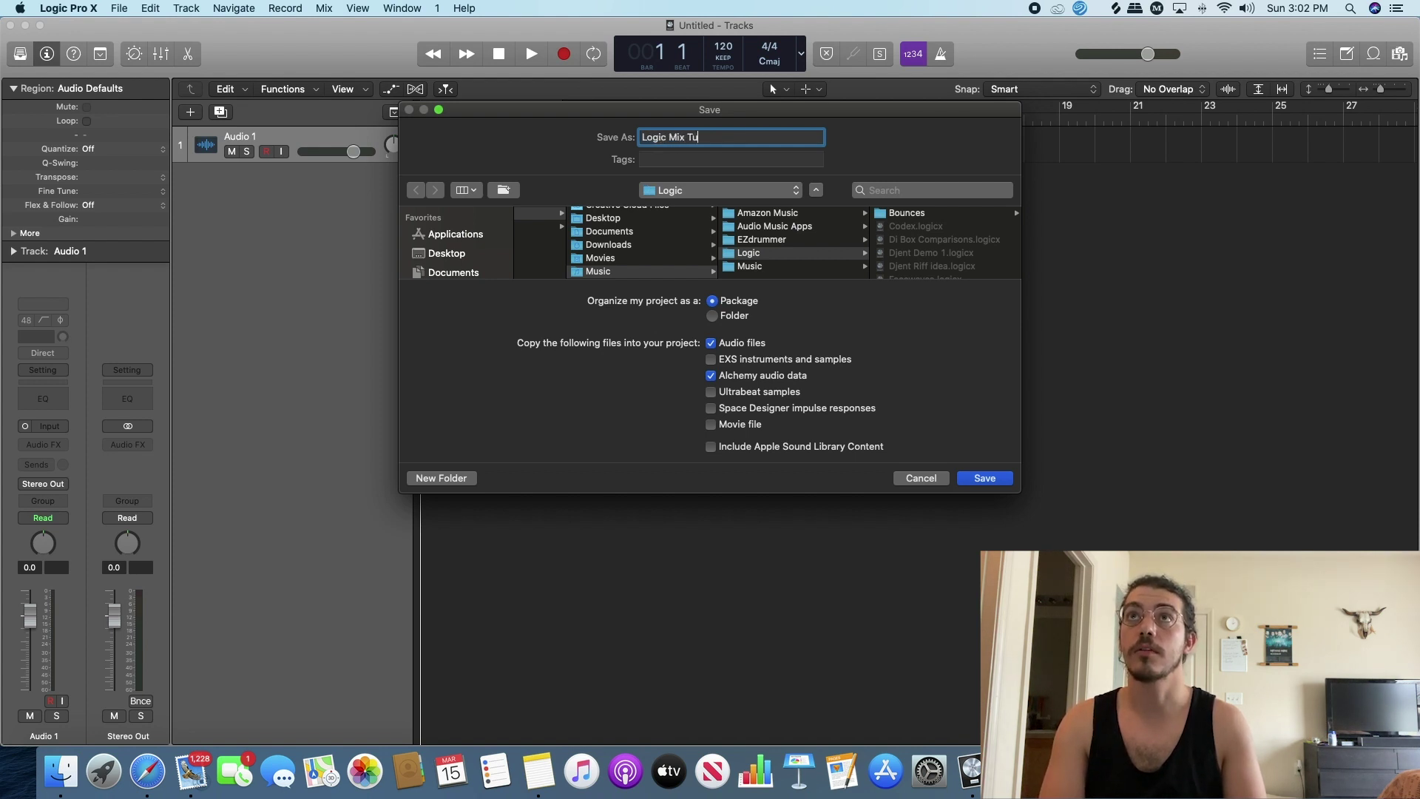
text(torial)
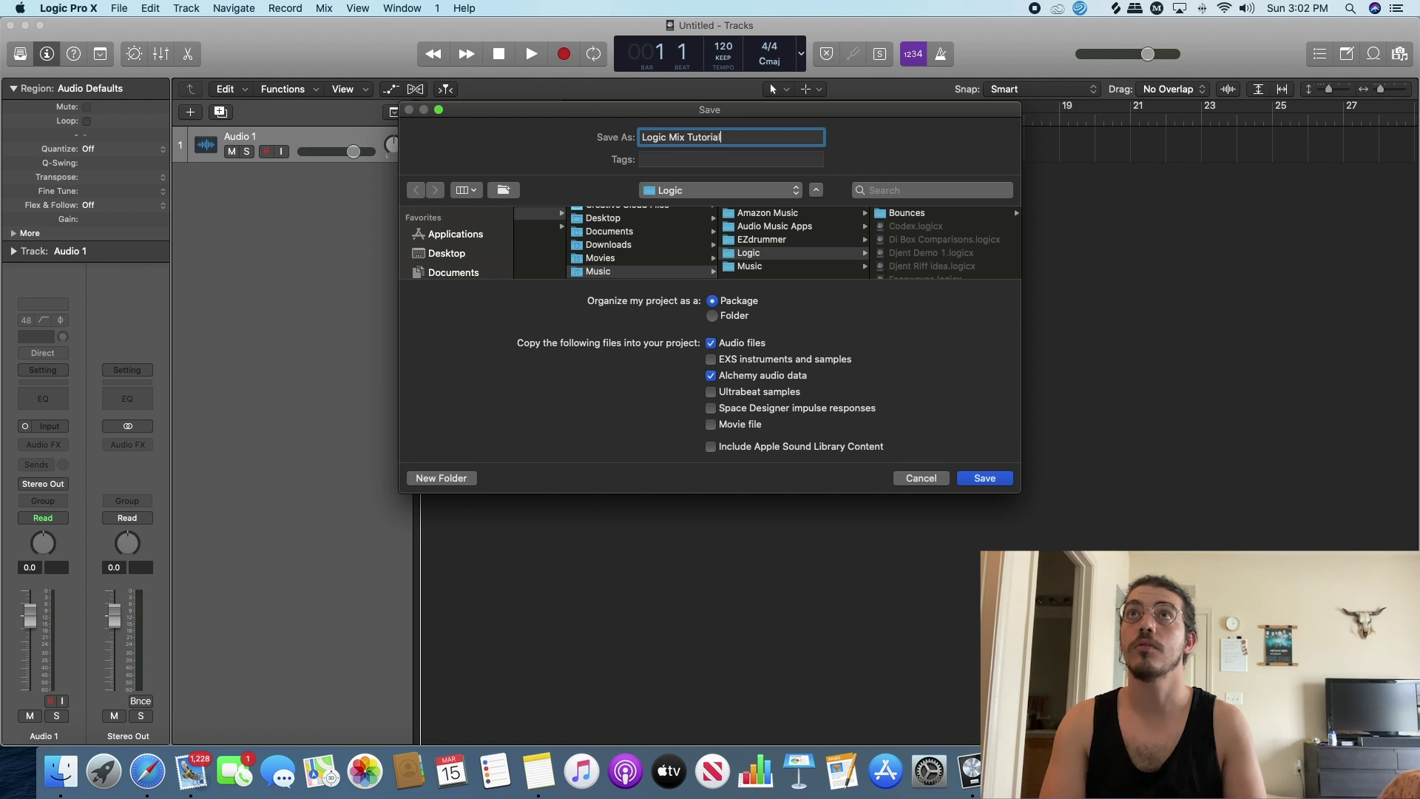
key(Return)
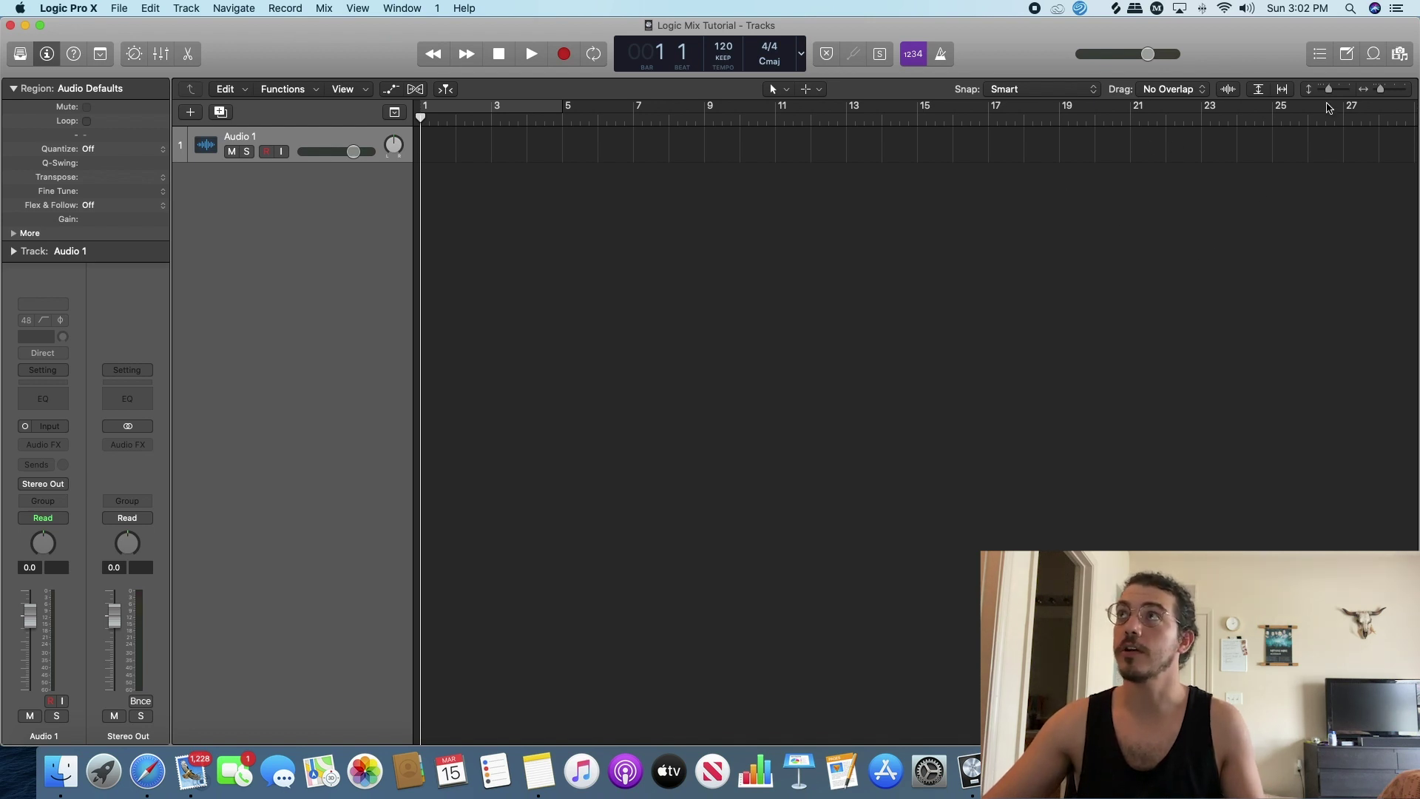
Show the browsers and display the project's own list of audio files.
click(1403, 58)
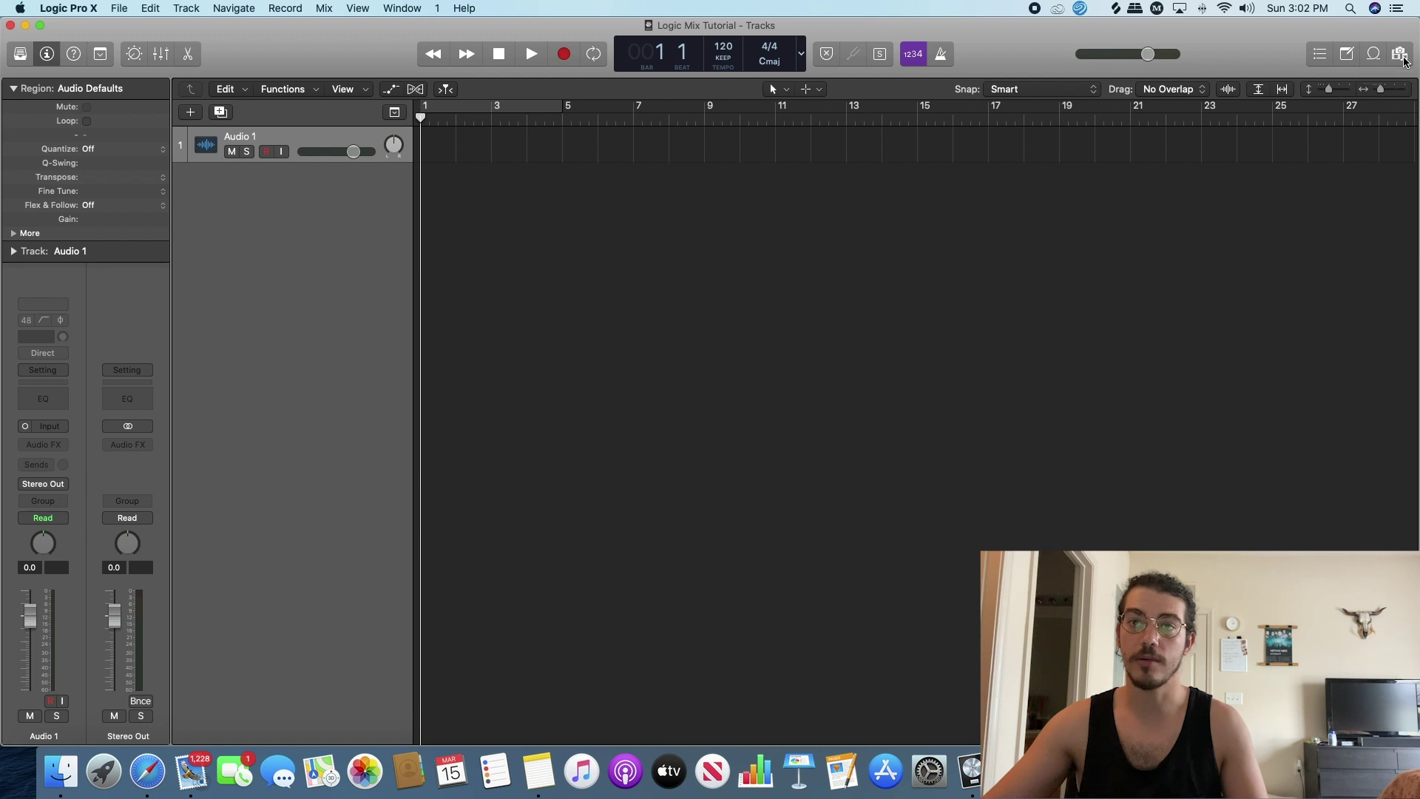
click(1246, 92)
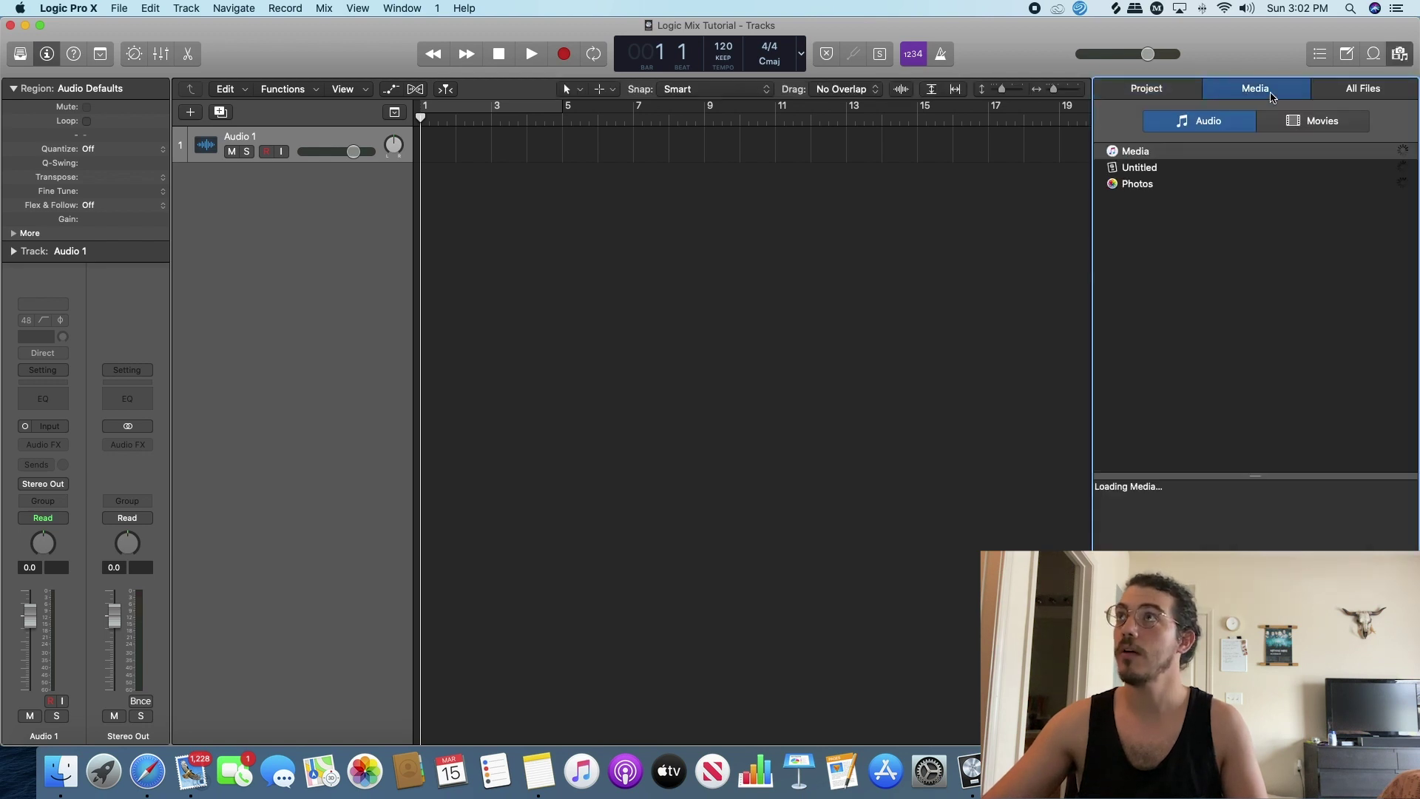
click(1342, 87)
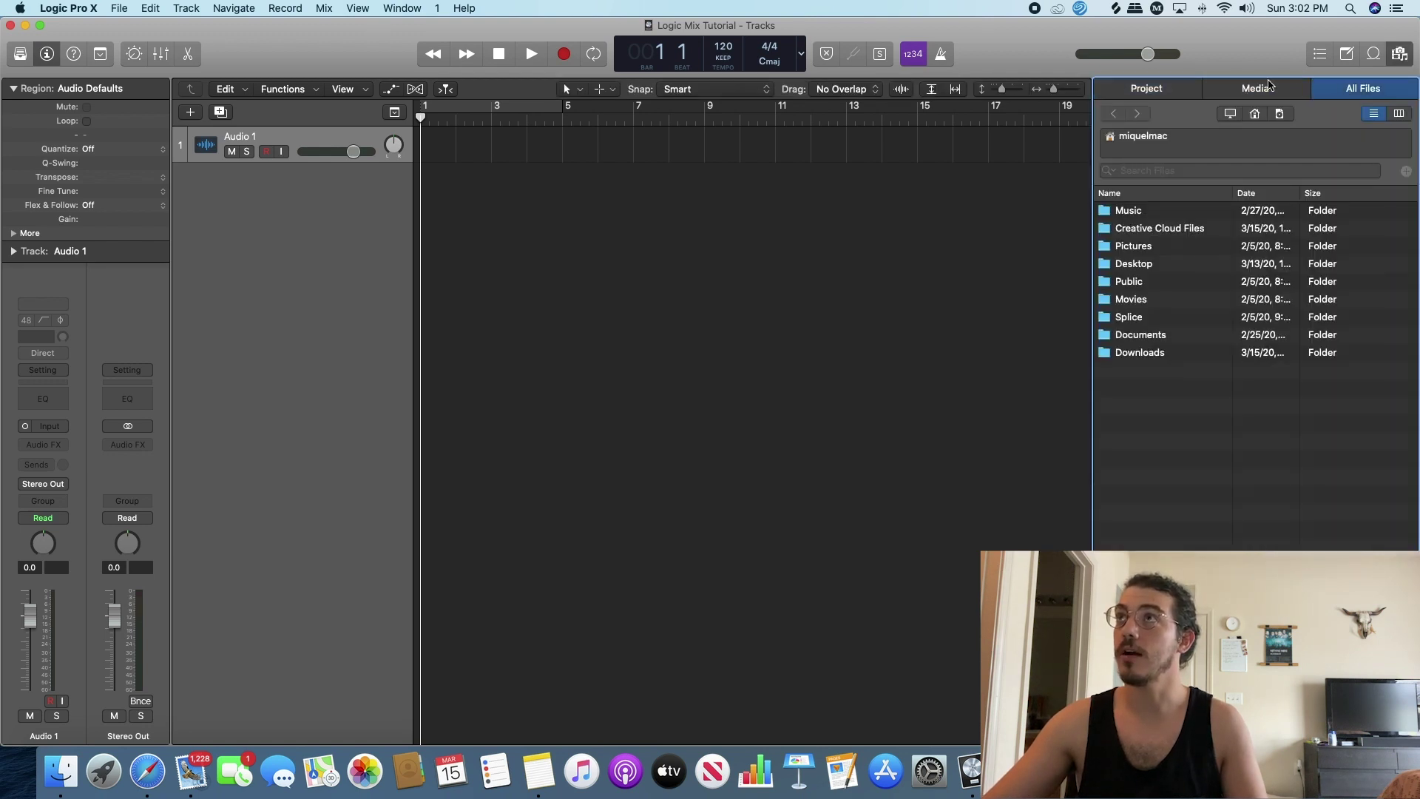
click(1185, 97)
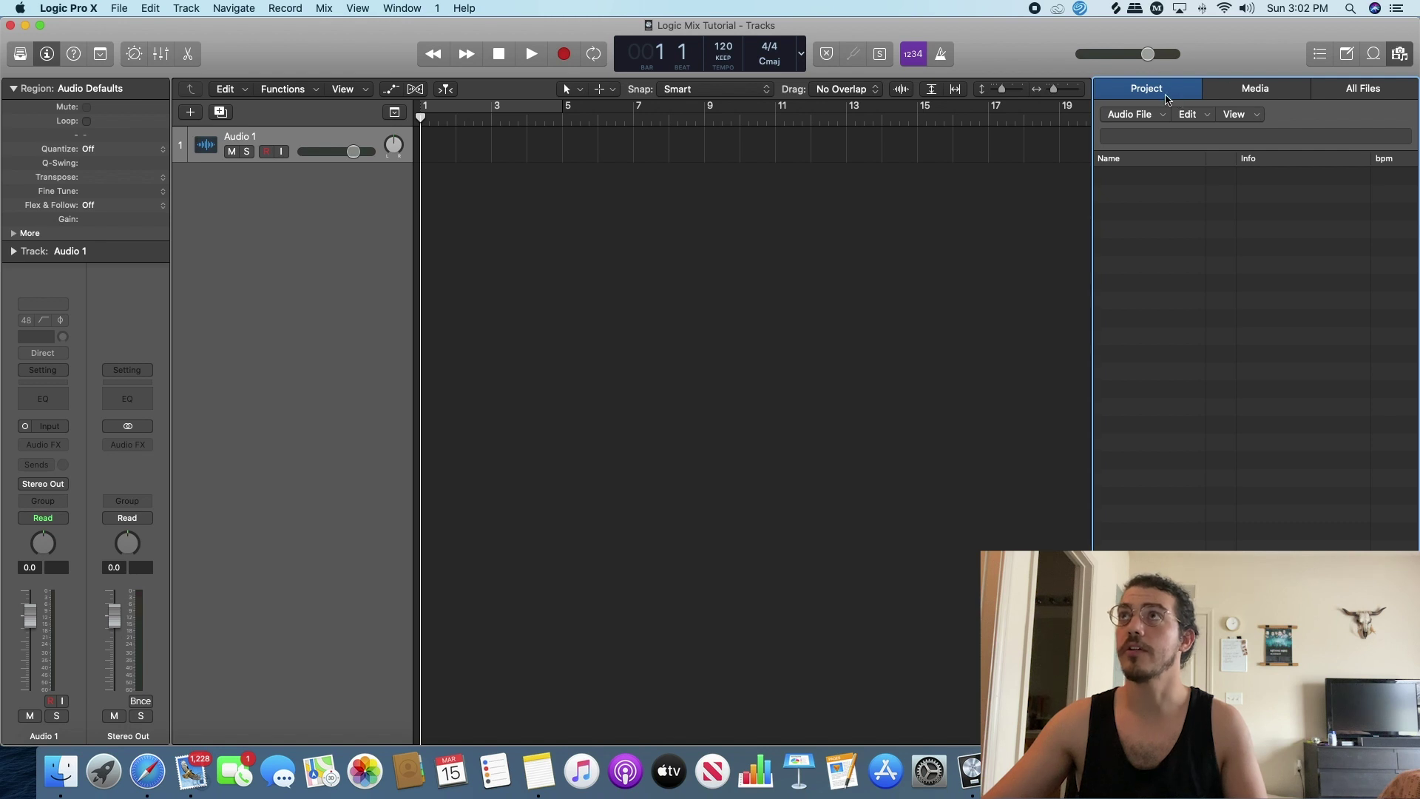
Add all audio files in the YouTube Demo folder, from 01_Bass.wav to 25_Di Solo.wav, to the project's audio list.
click(1164, 116)
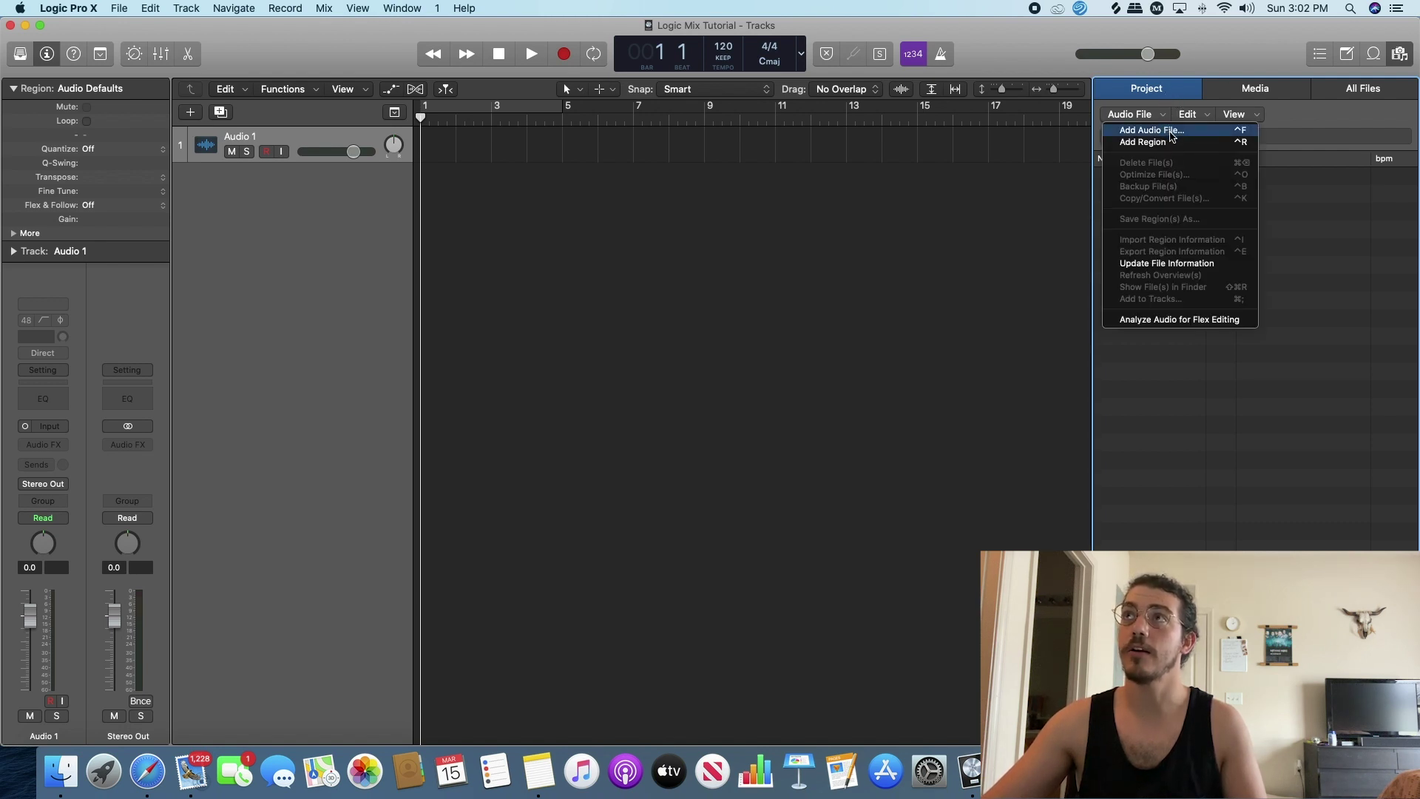
click(1172, 133)
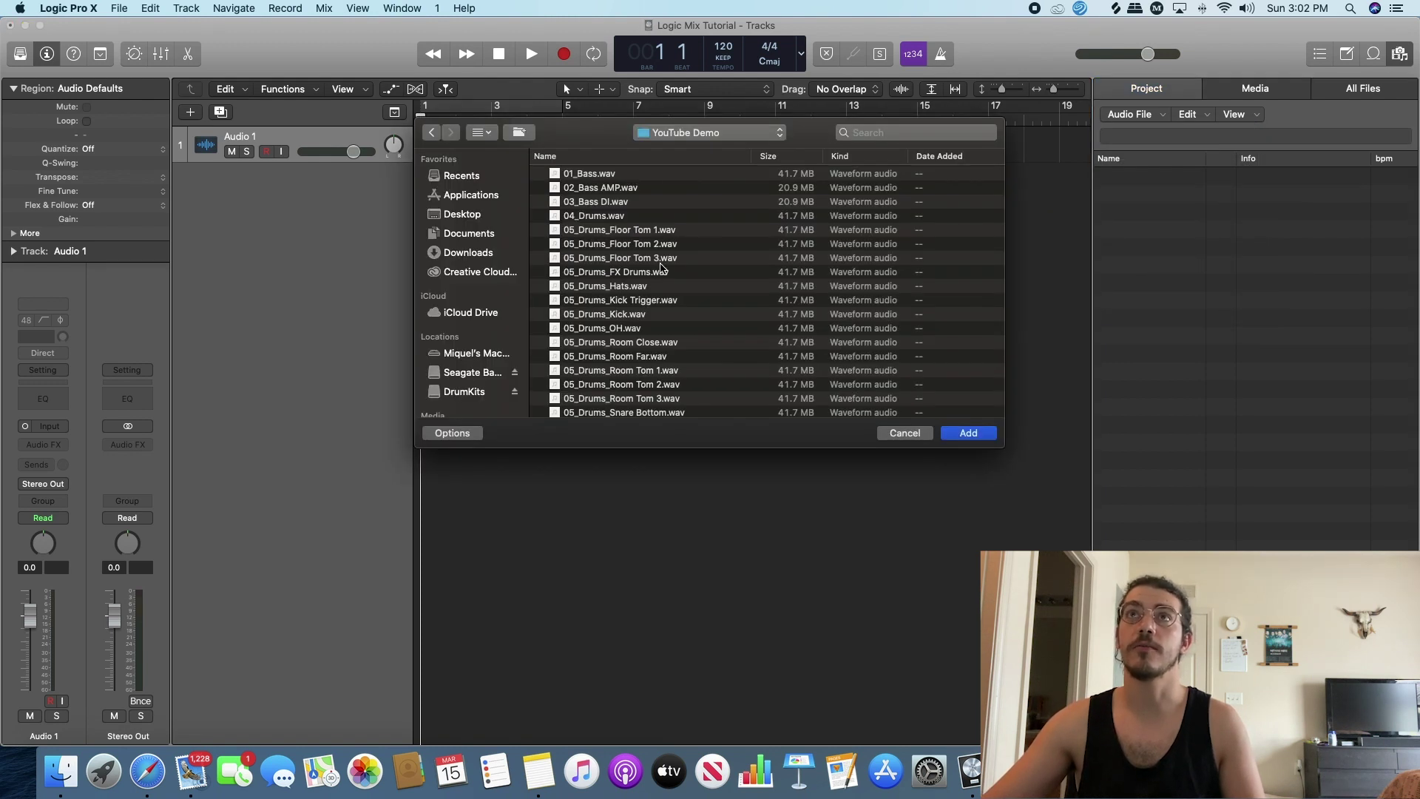
click(707, 138)
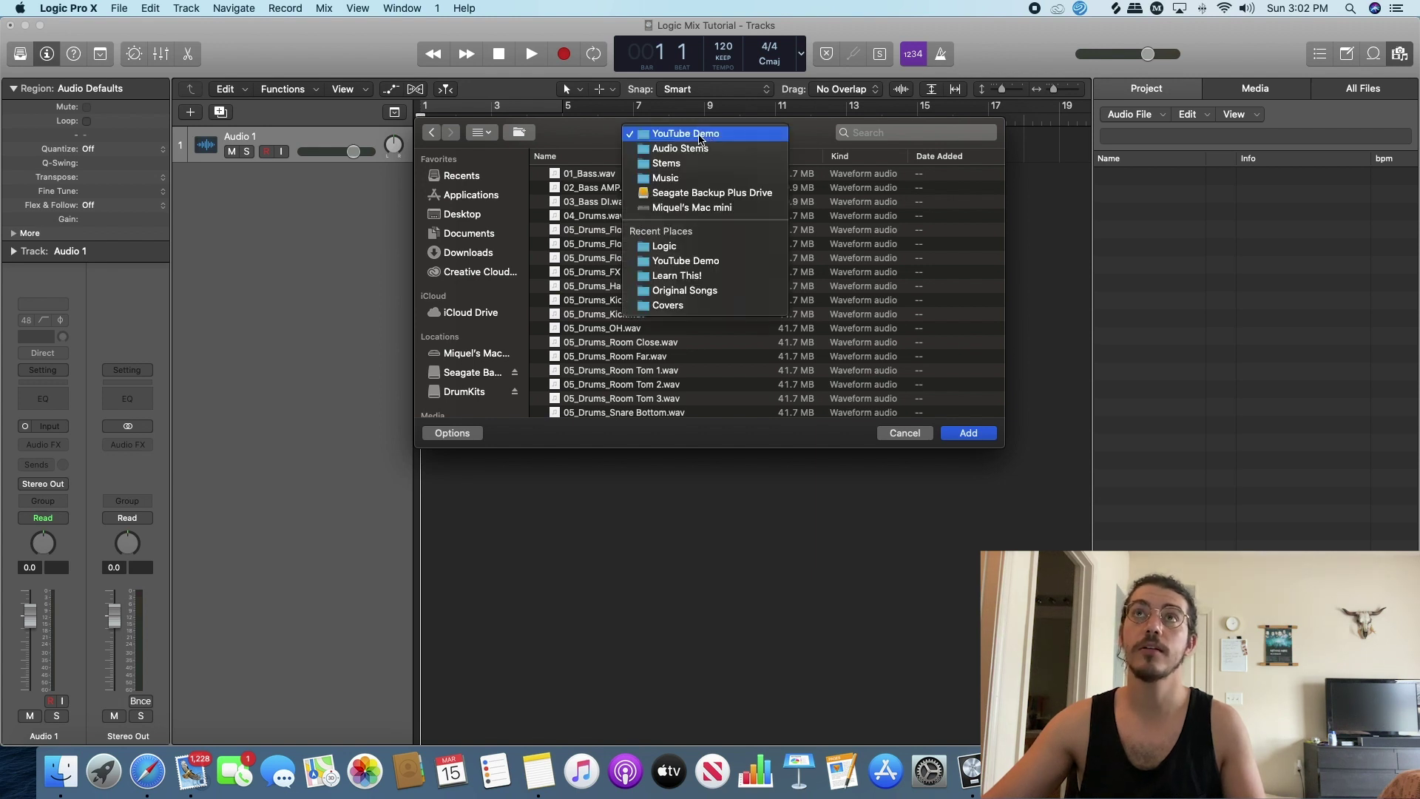
click(666, 133)
click(625, 176)
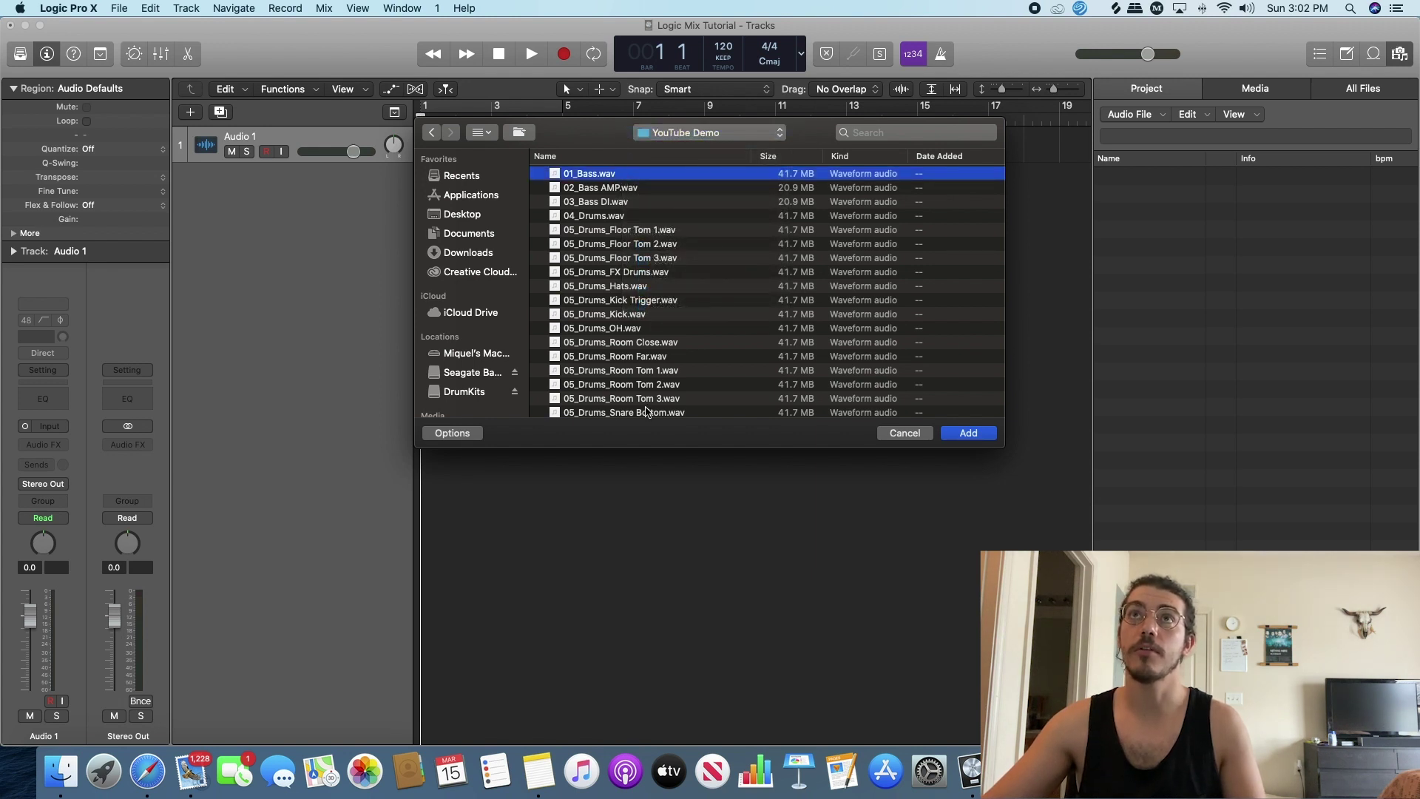
scroll(657, 369, down, 10)
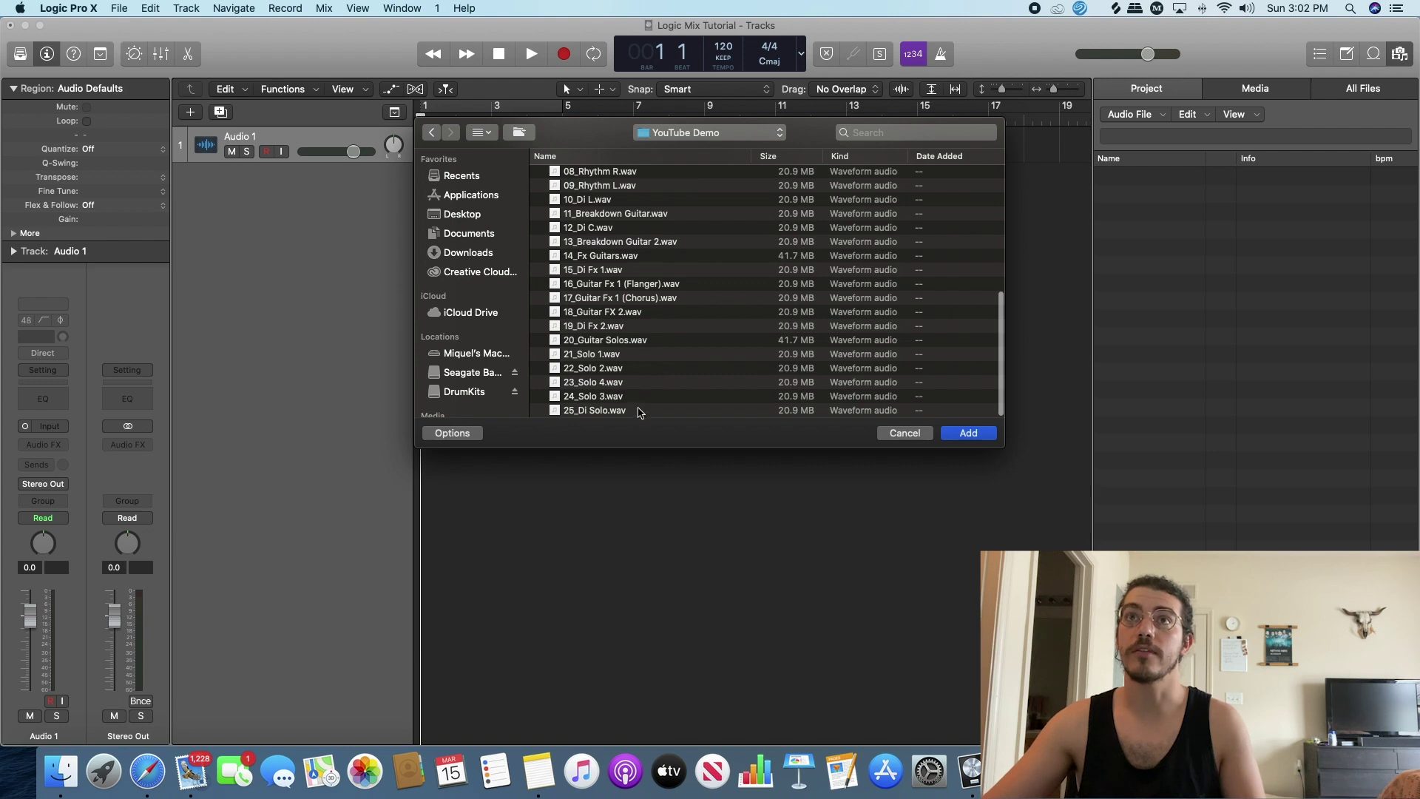
shift+click(638, 411)
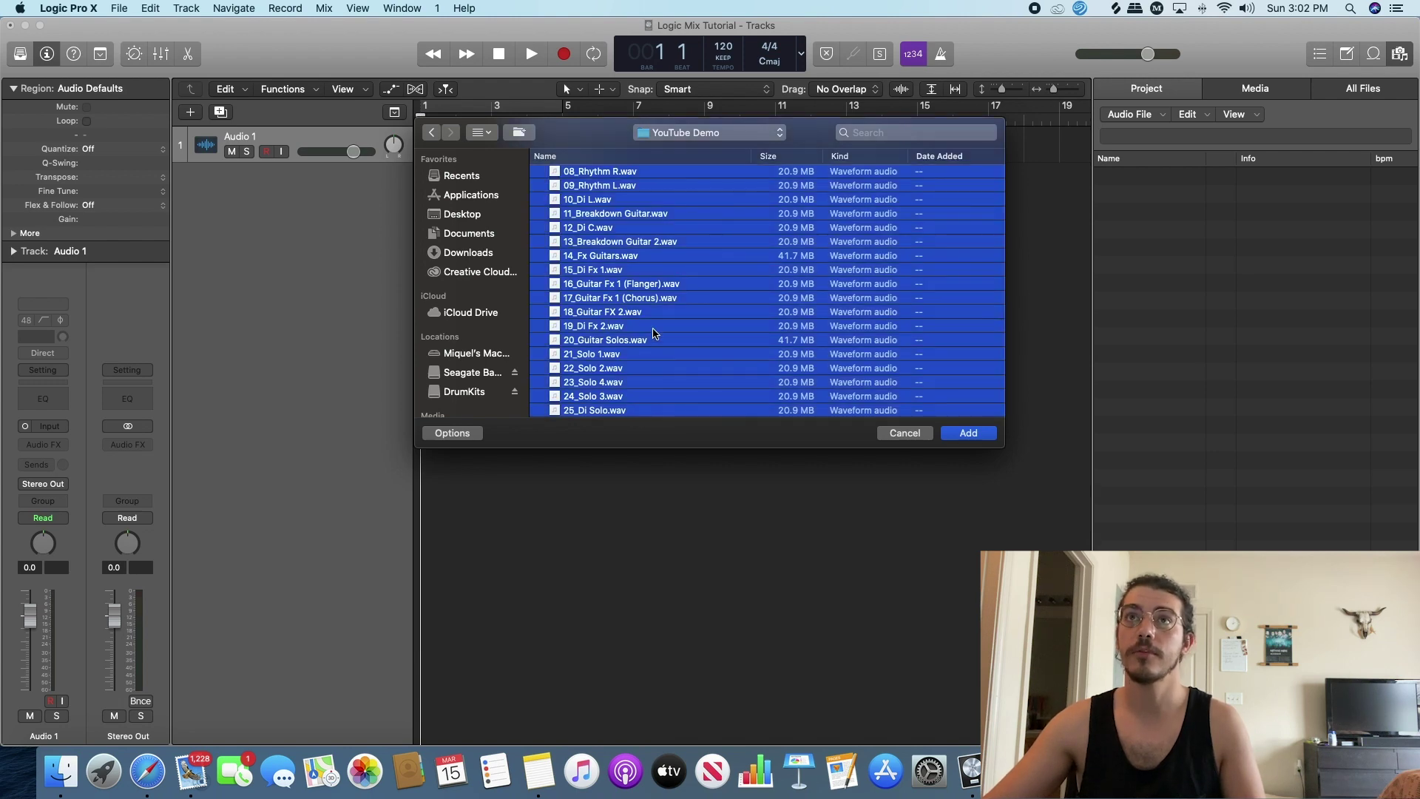
scroll(671, 314, up, 5)
scroll(743, 366, down, 5)
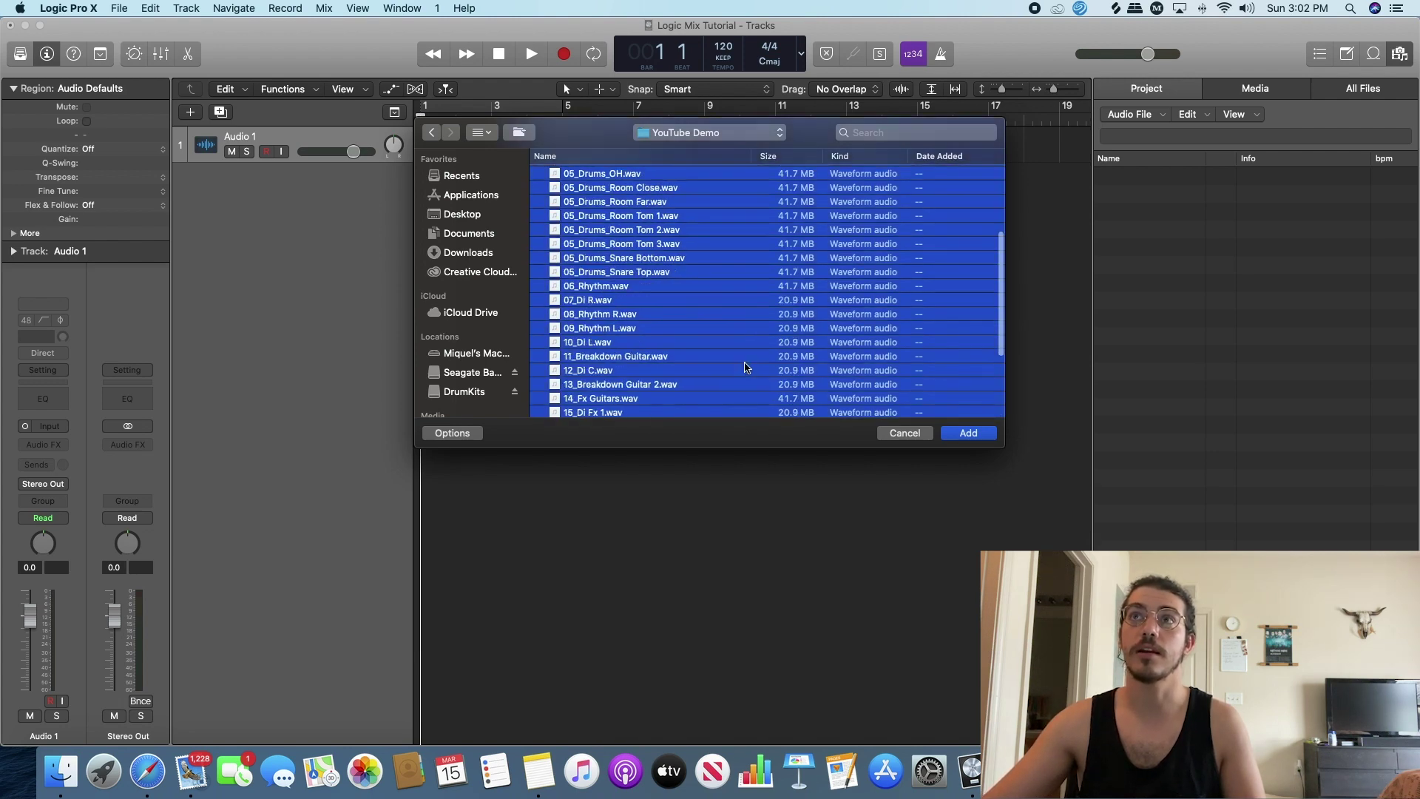
click(973, 436)
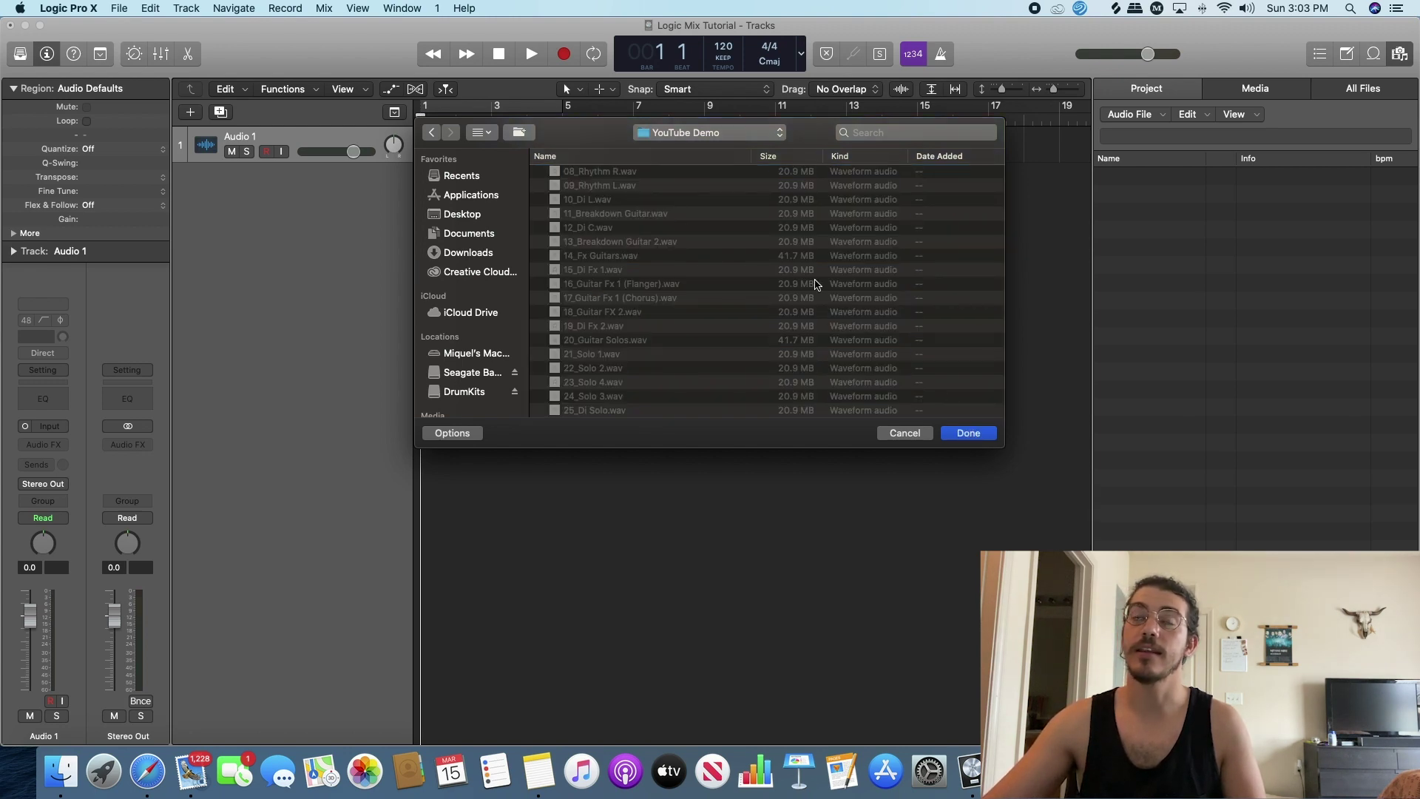
click(968, 433)
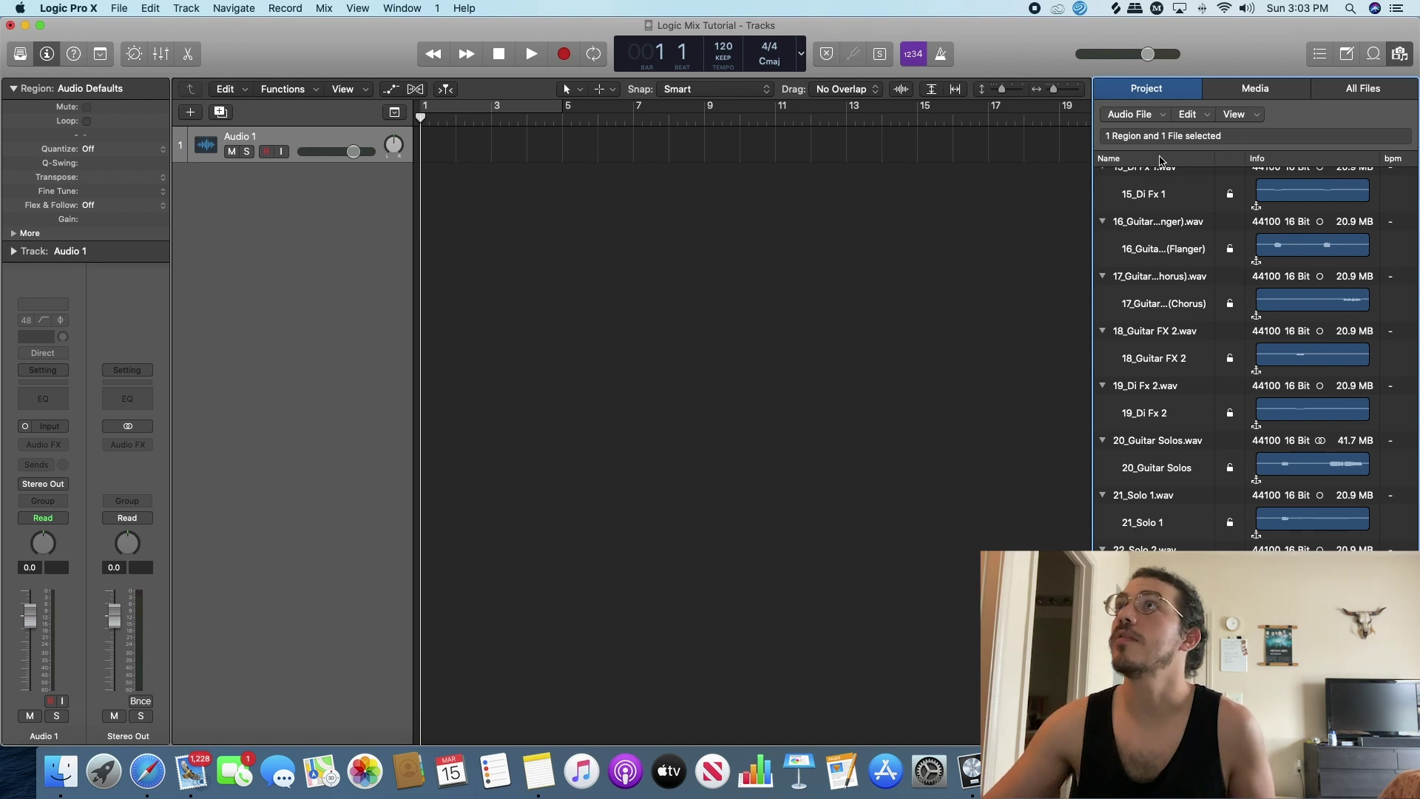
Collapse the 01_Bass, 02_Bass AMP and 03_Bass DI file entries in the project's audio list.
scroll(1213, 309, down, 2)
scroll(1214, 308, up, 10)
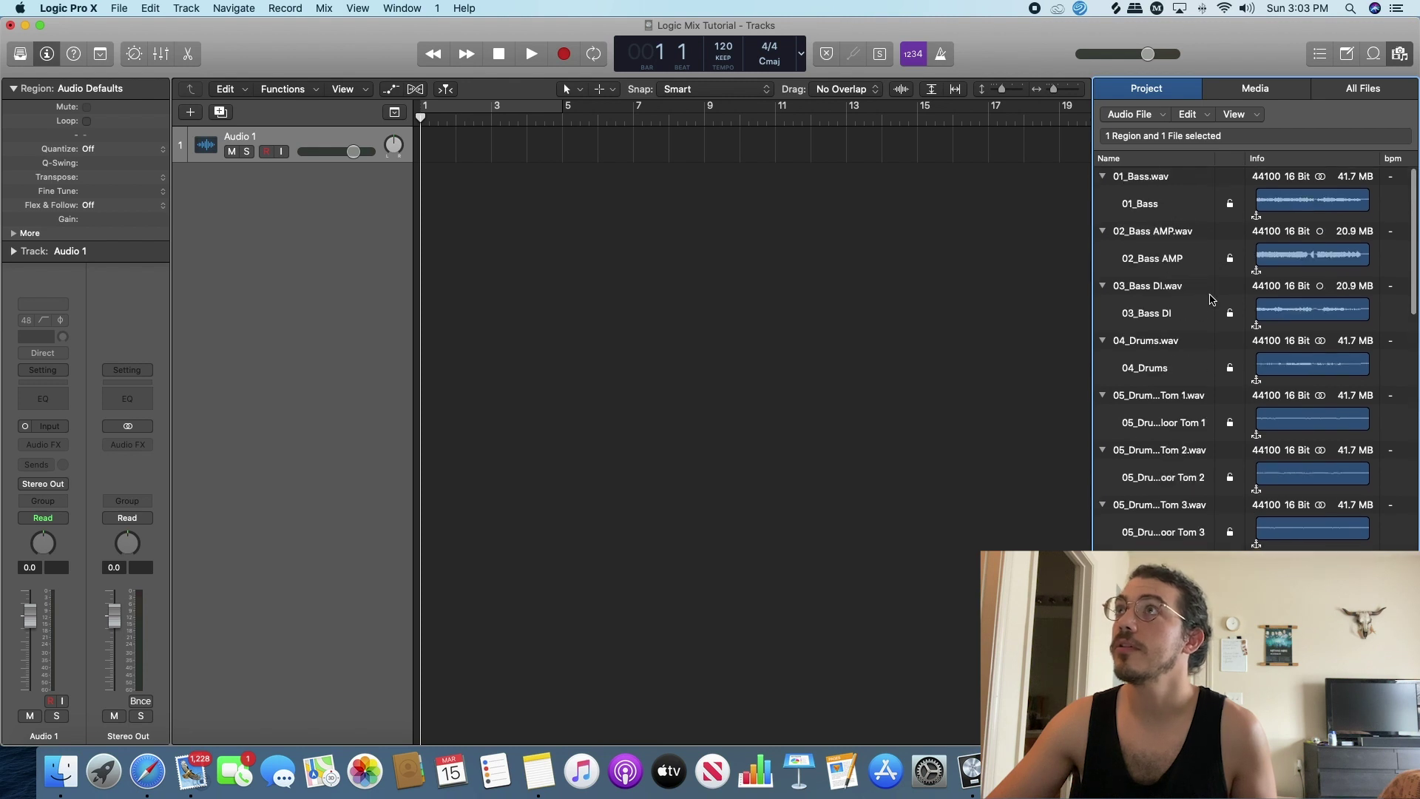
click(1101, 177)
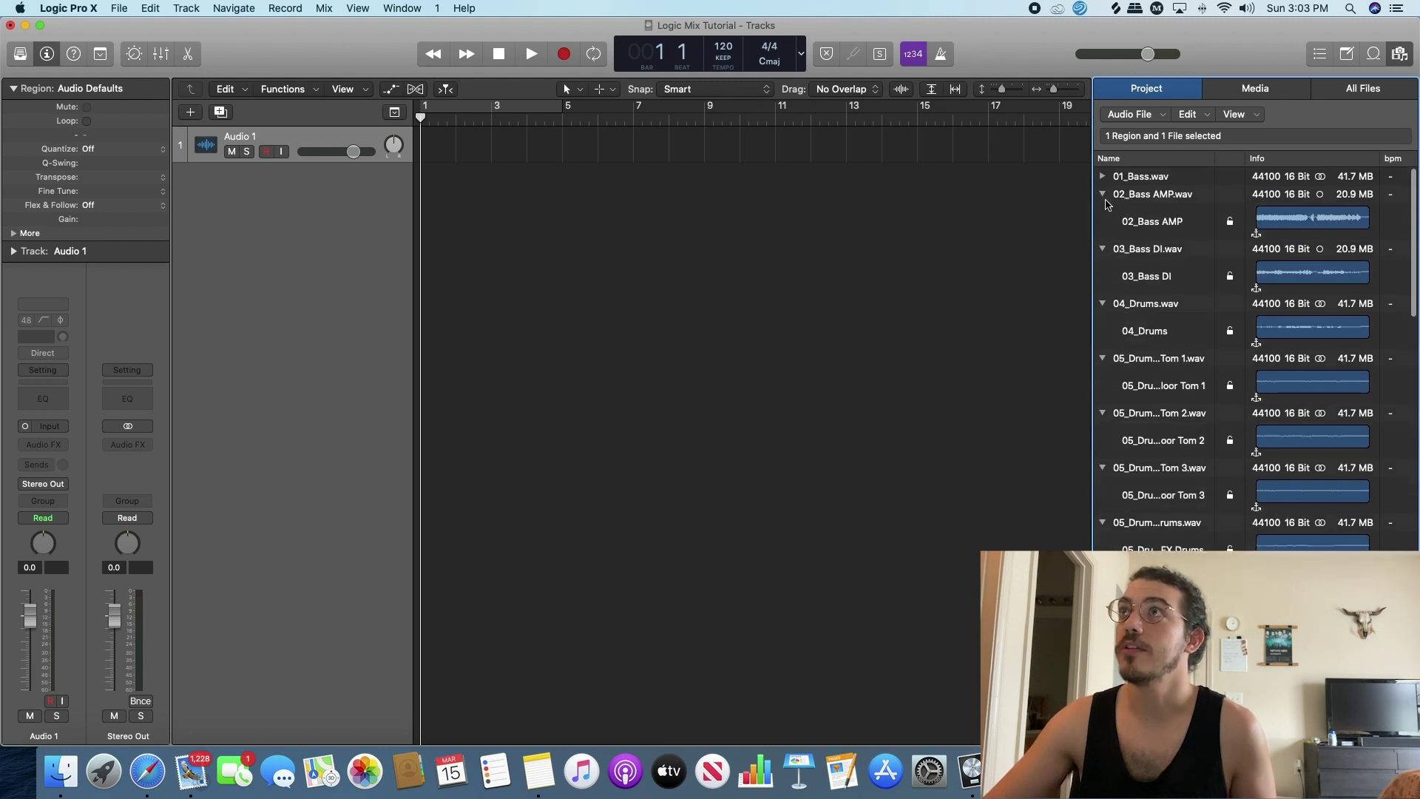
click(1102, 194)
click(1101, 213)
click(1156, 116)
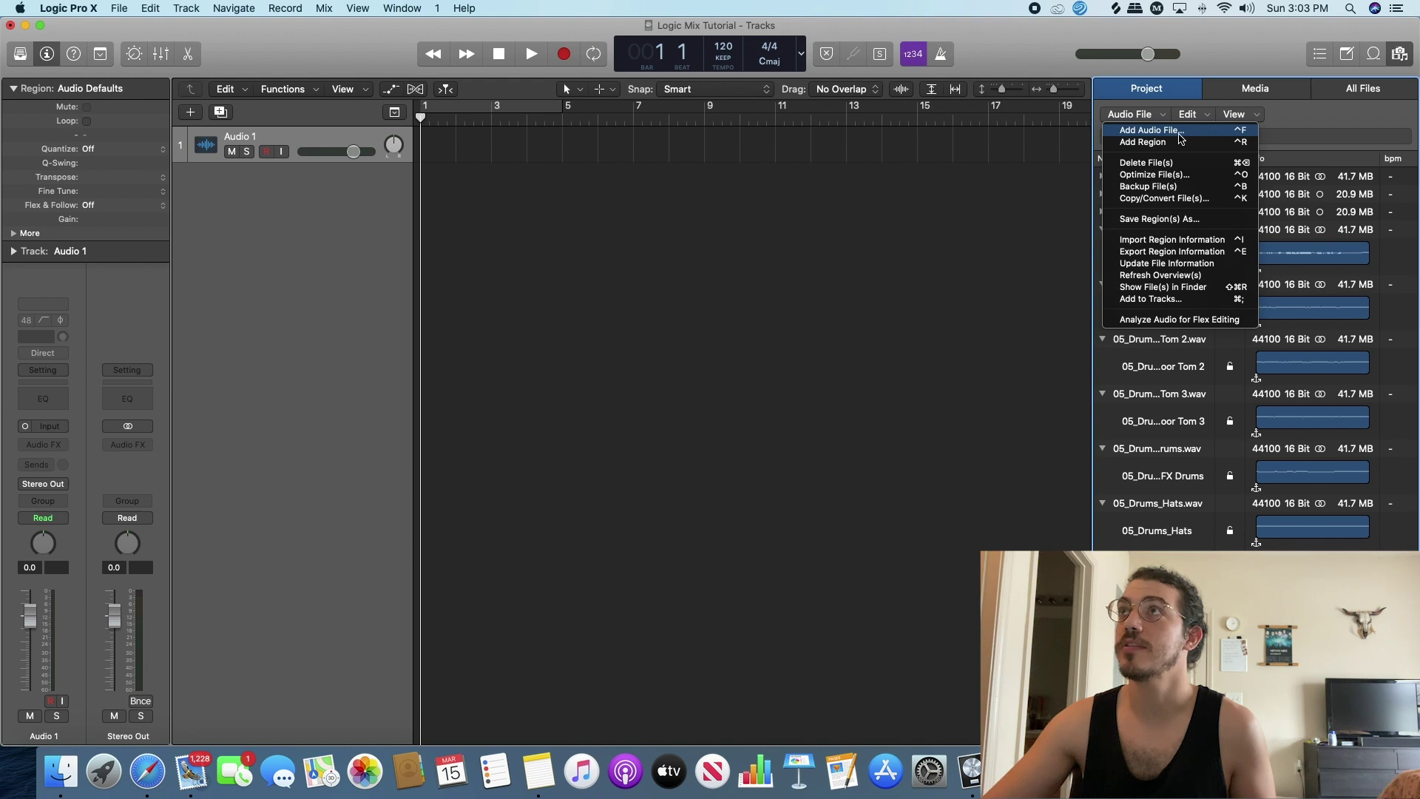
click(1159, 117)
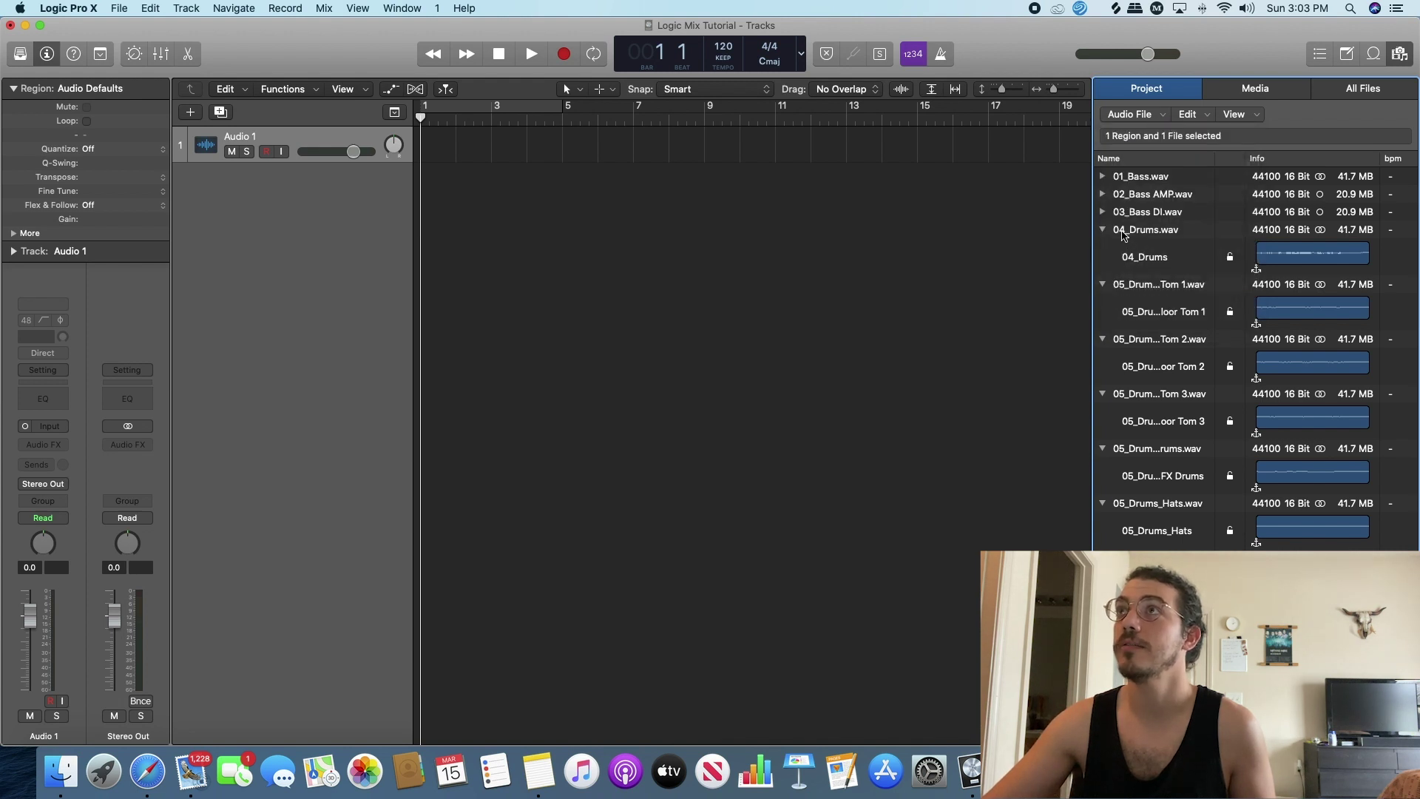
Place all the project's audio files at bar 1 of the arrangement, creating new tracks and new audio regions.
scroll(1143, 324, down, 15)
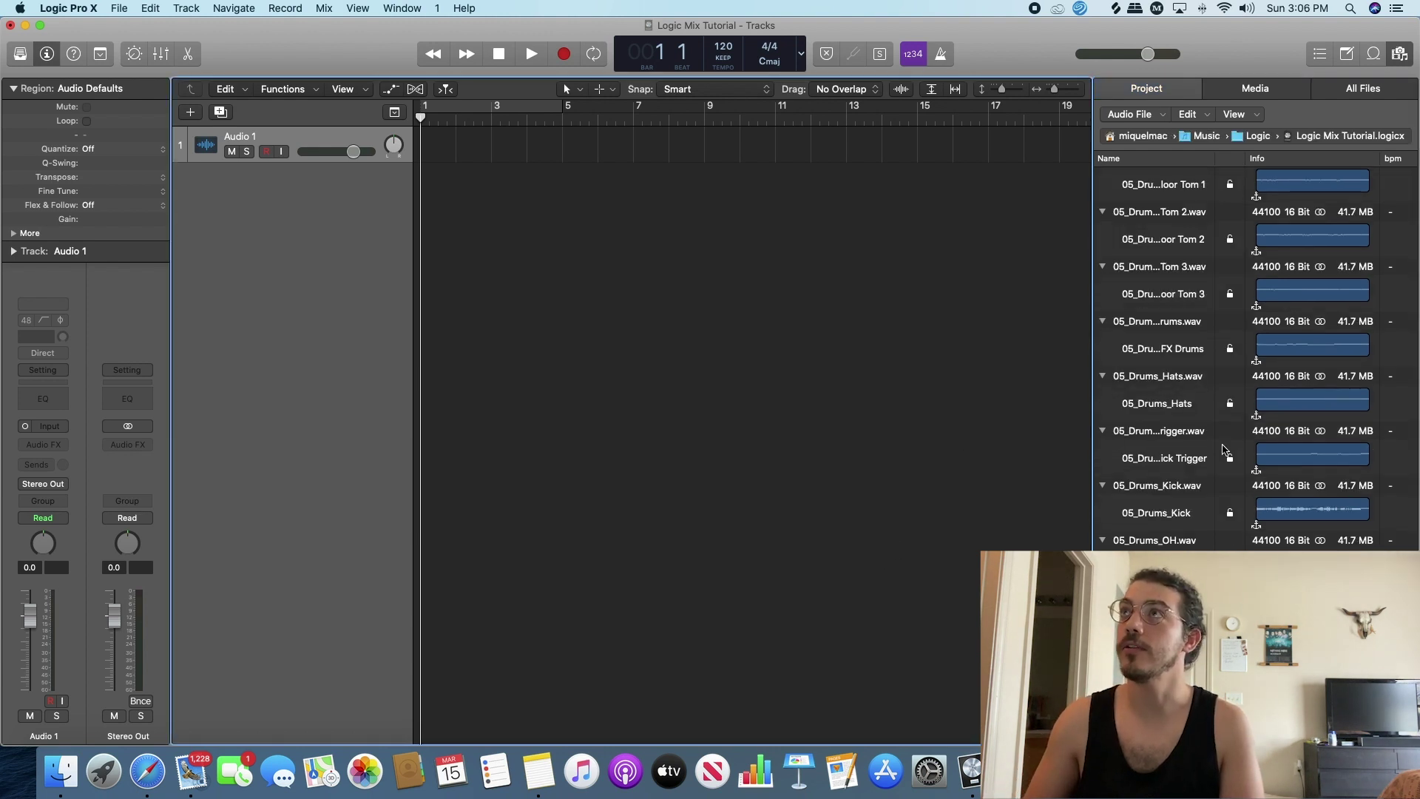
scroll(1220, 451, up, 5)
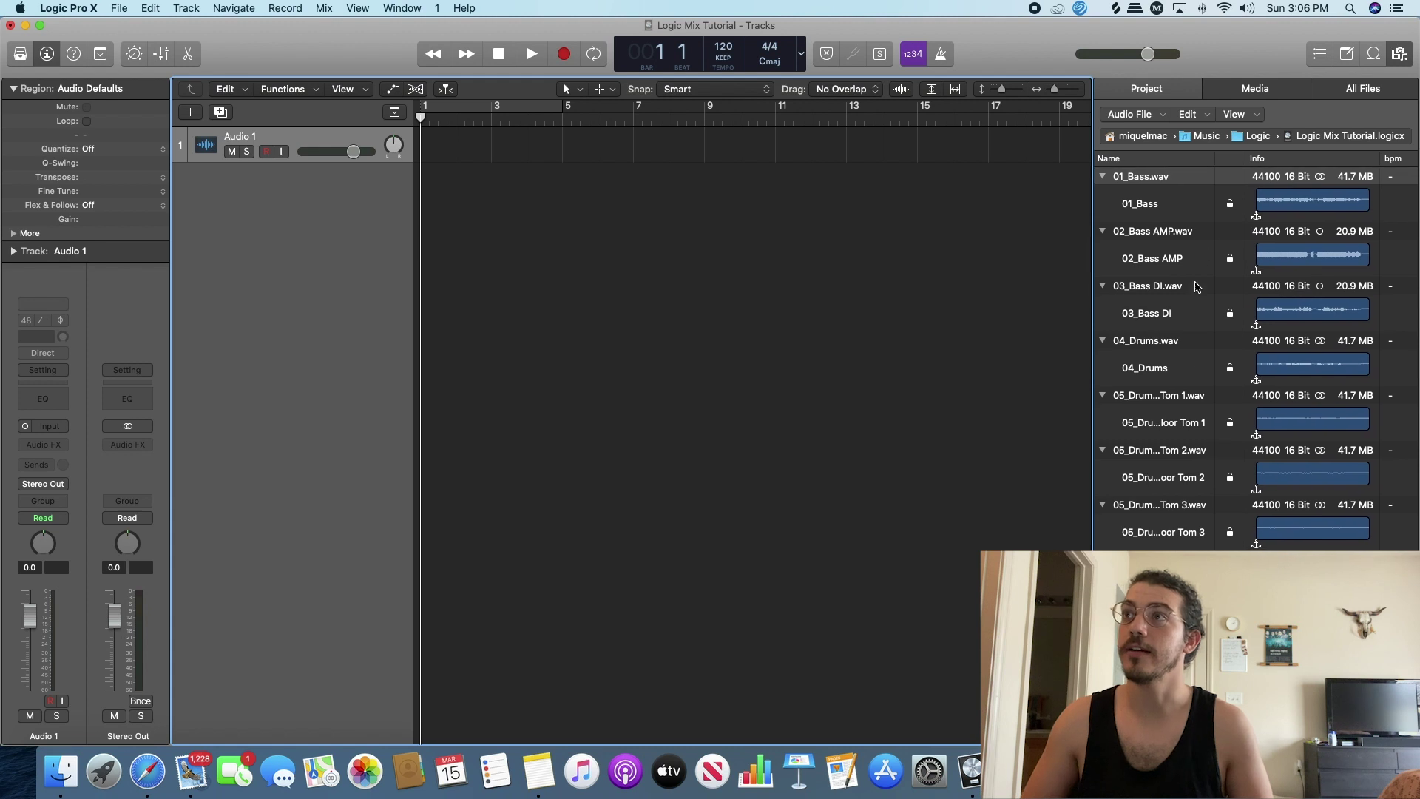
scroll(1183, 384, down, 10)
scroll(1183, 383, down, 6)
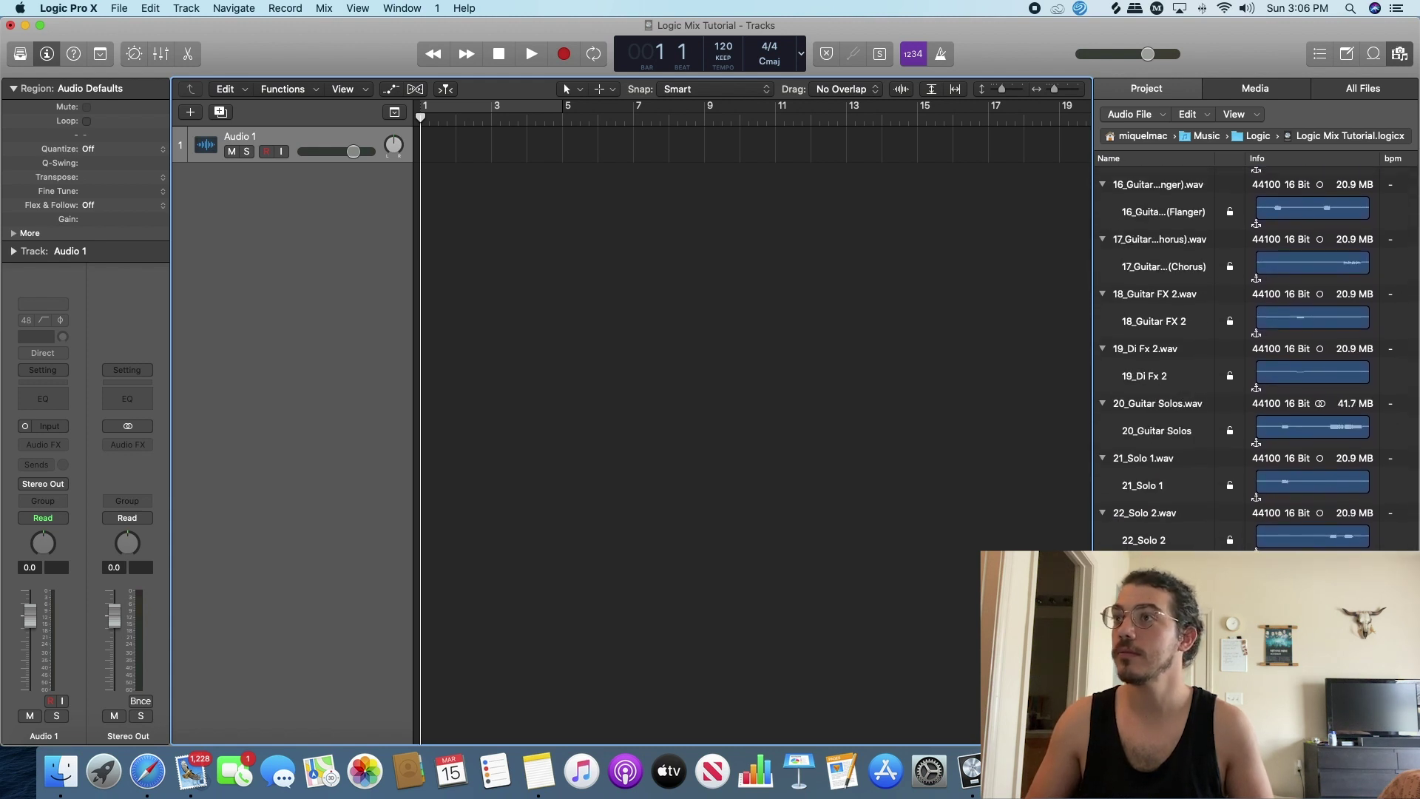
key(super+a)
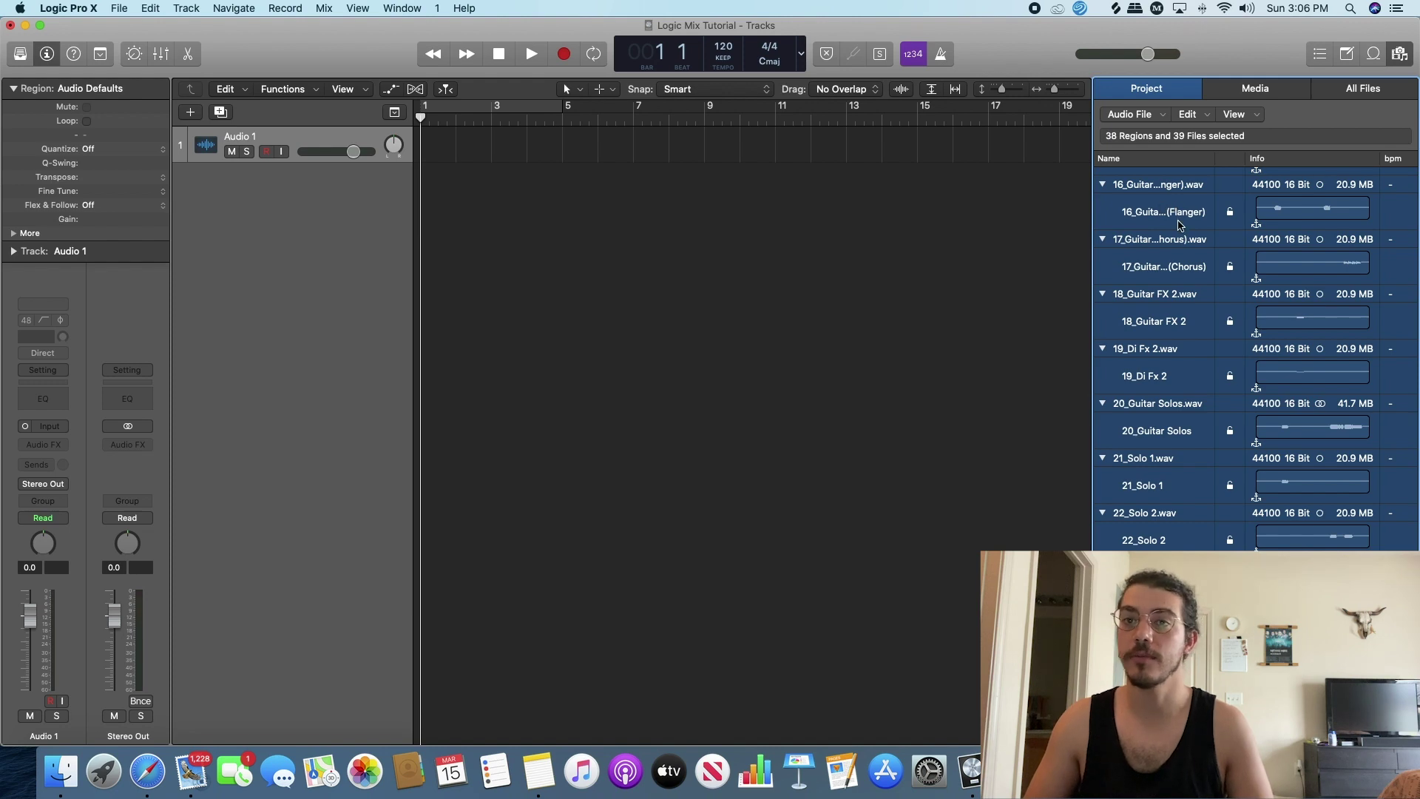
drag(1177, 222, 419, 155)
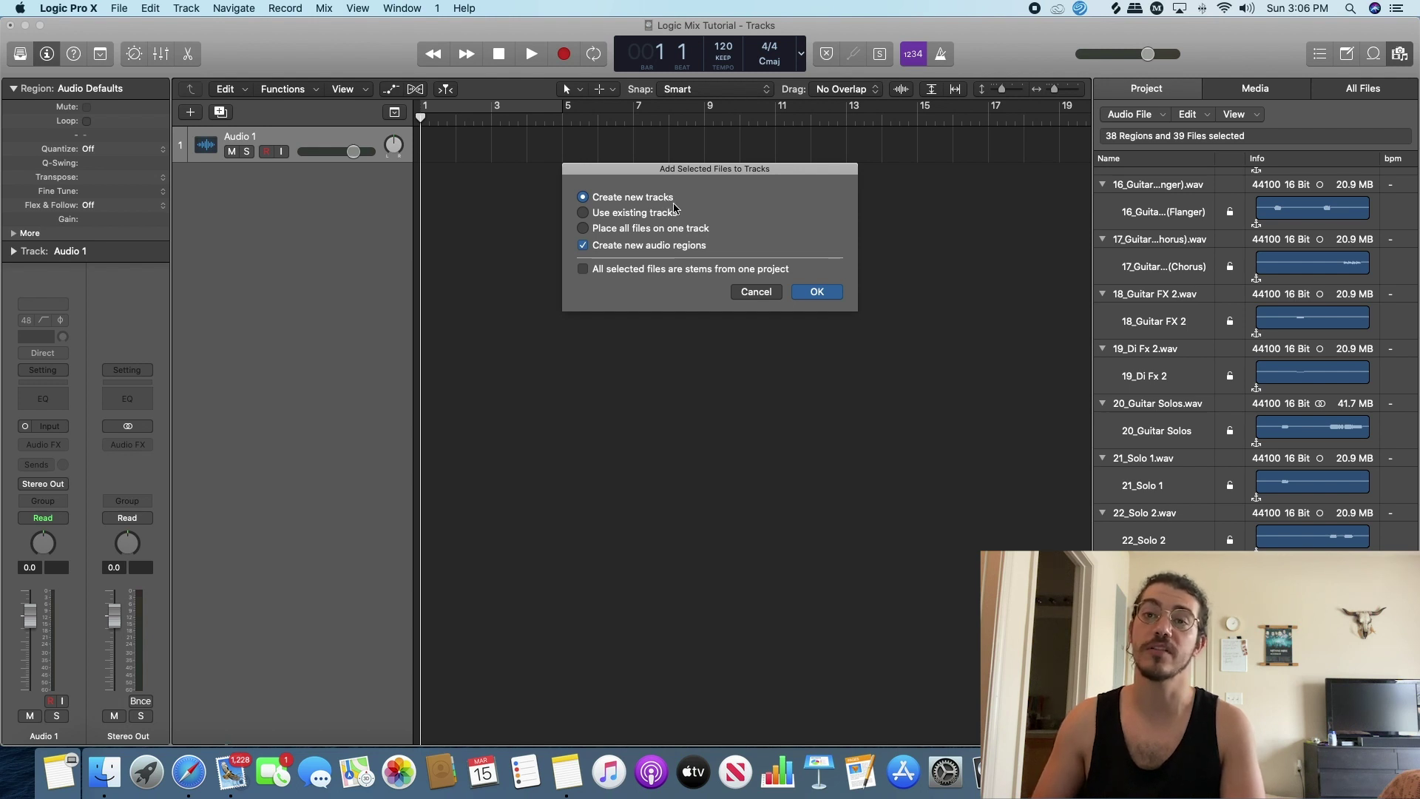
click(819, 293)
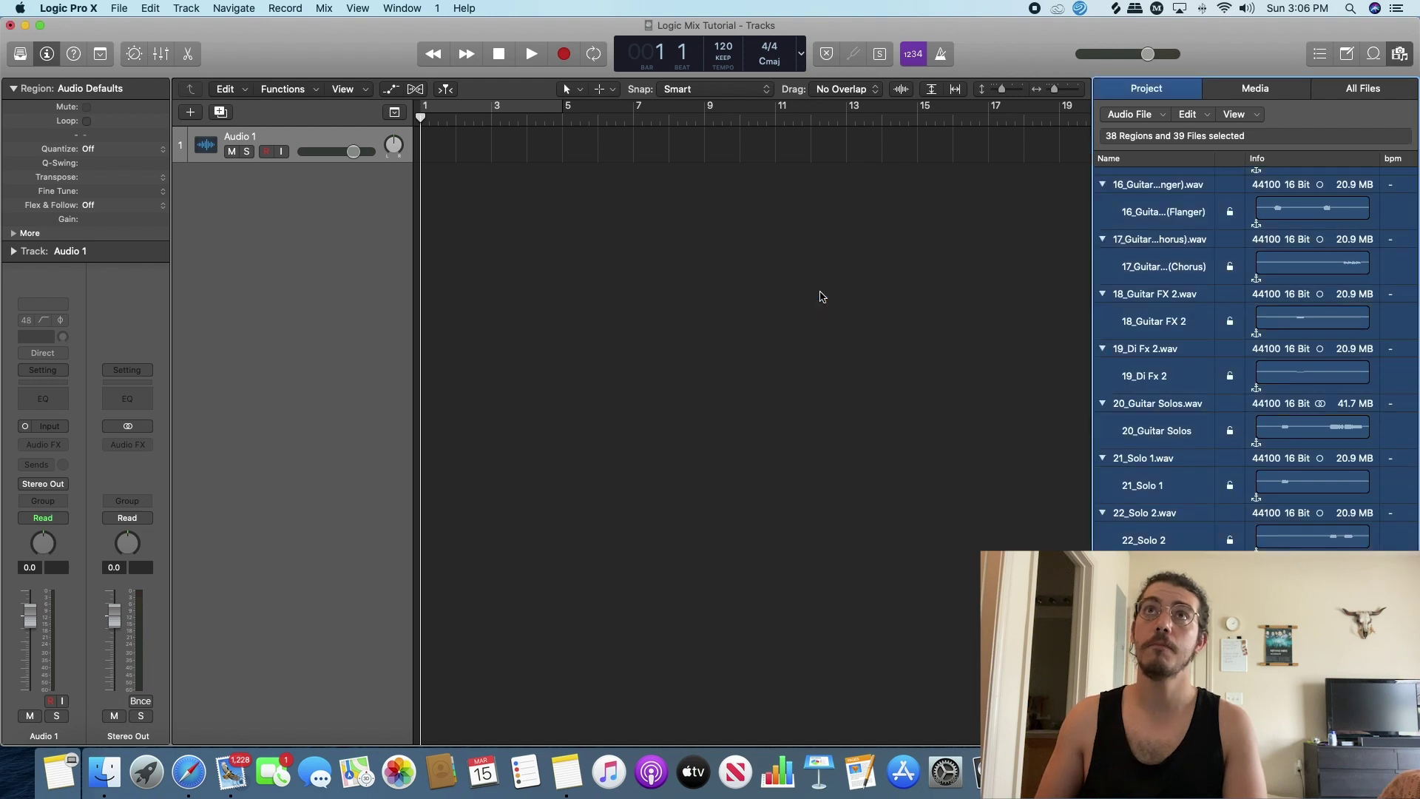
Check the new tracks from 01_Bass to 25_Di Solo and select the 01_Bass region.
scroll(494, 231, up, 12)
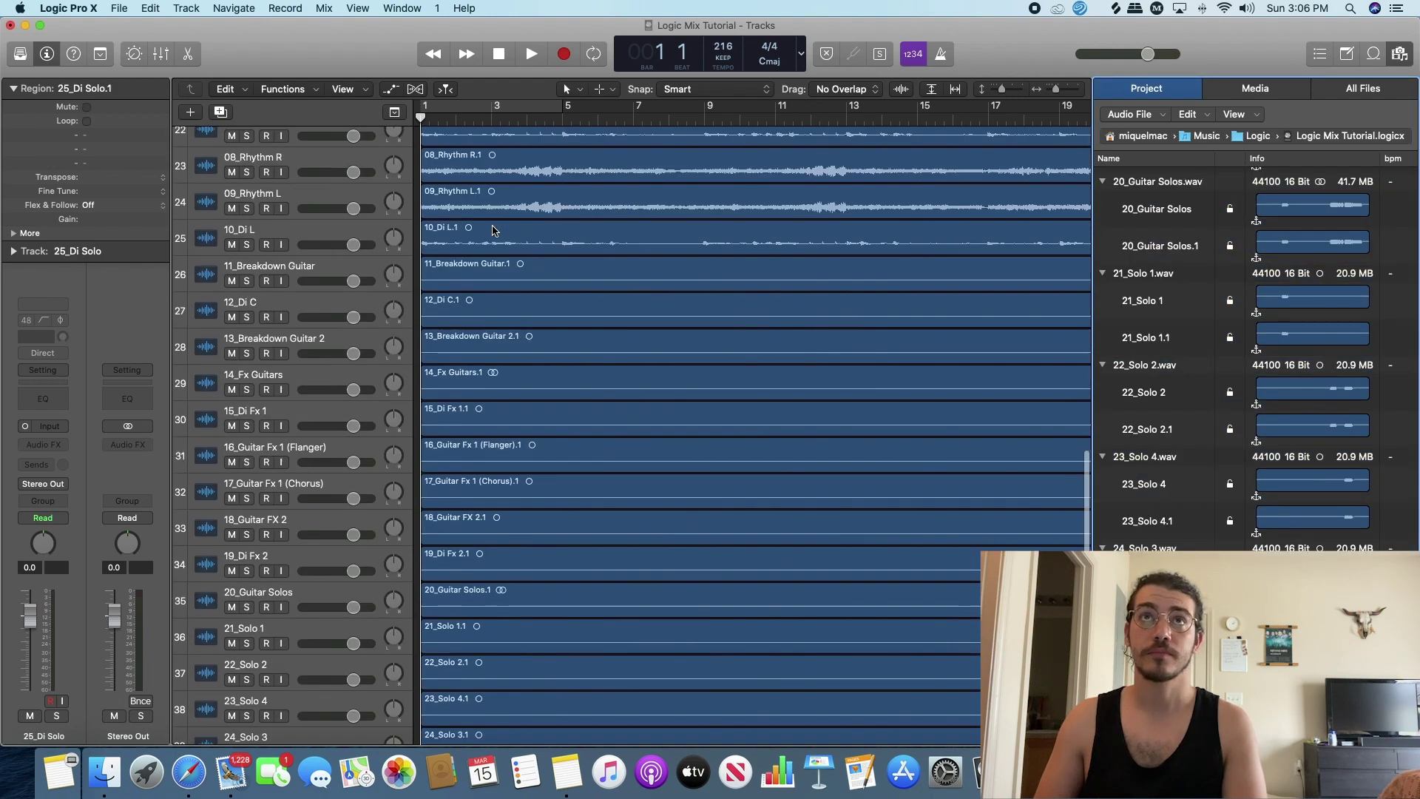
scroll(494, 231, up, 2)
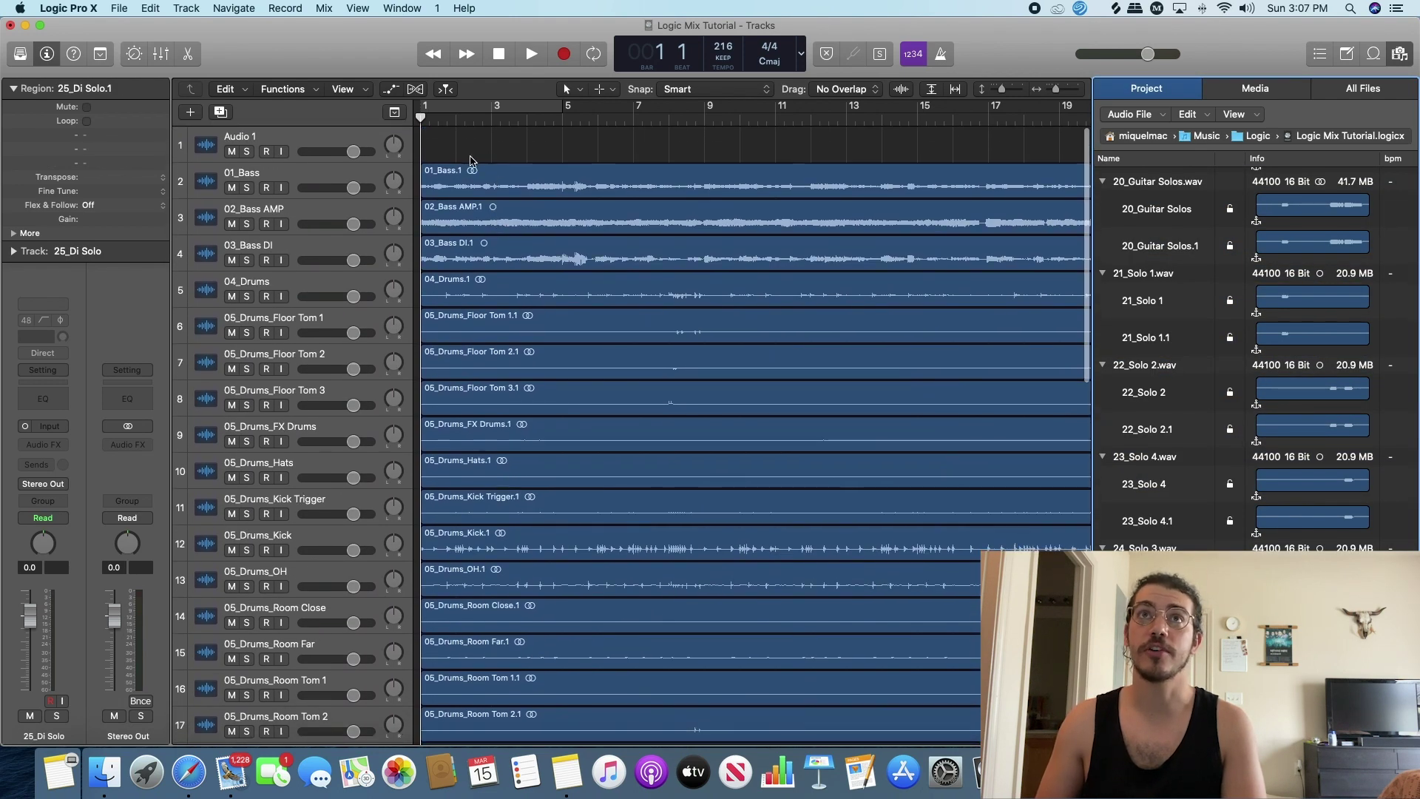
scroll(465, 319, down, 12)
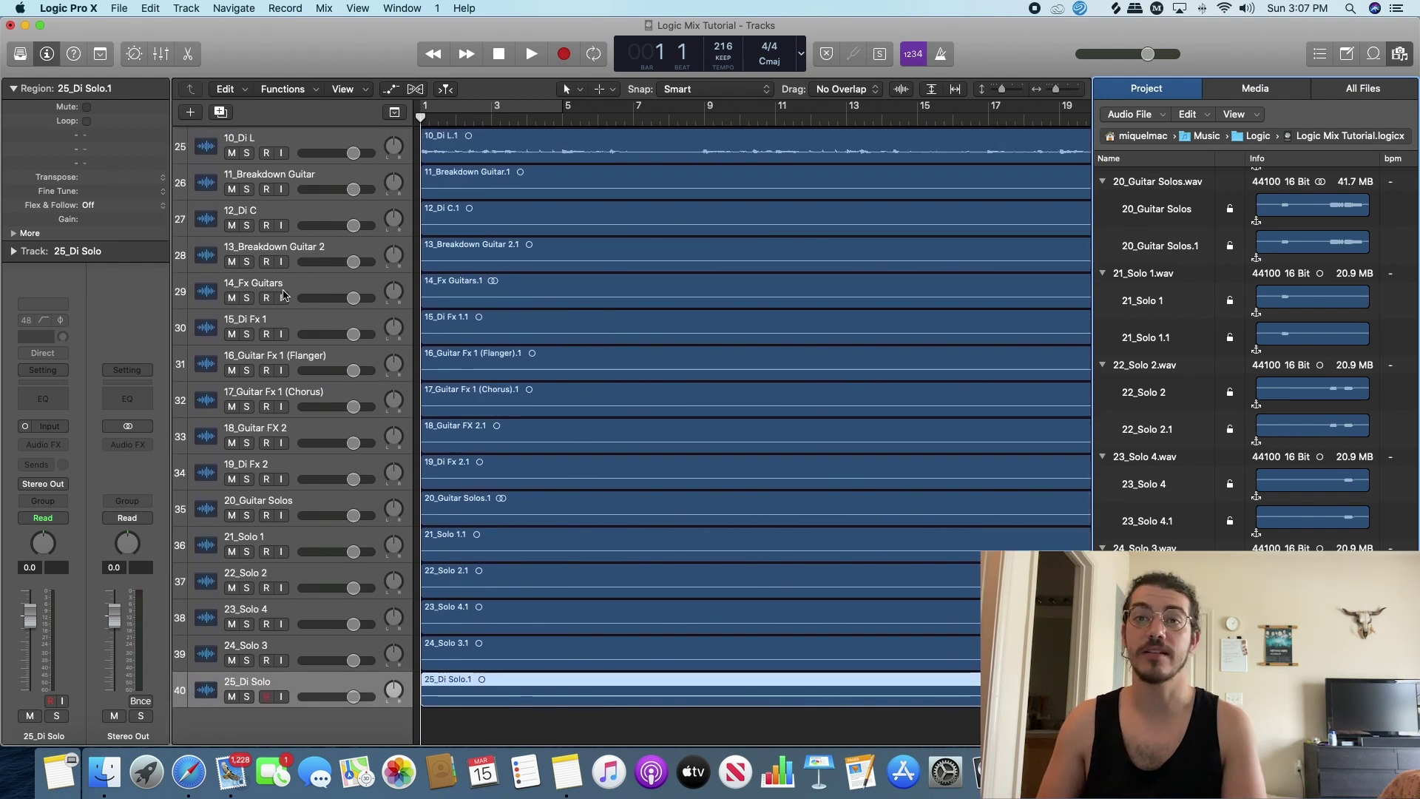
scroll(499, 394, up, 10)
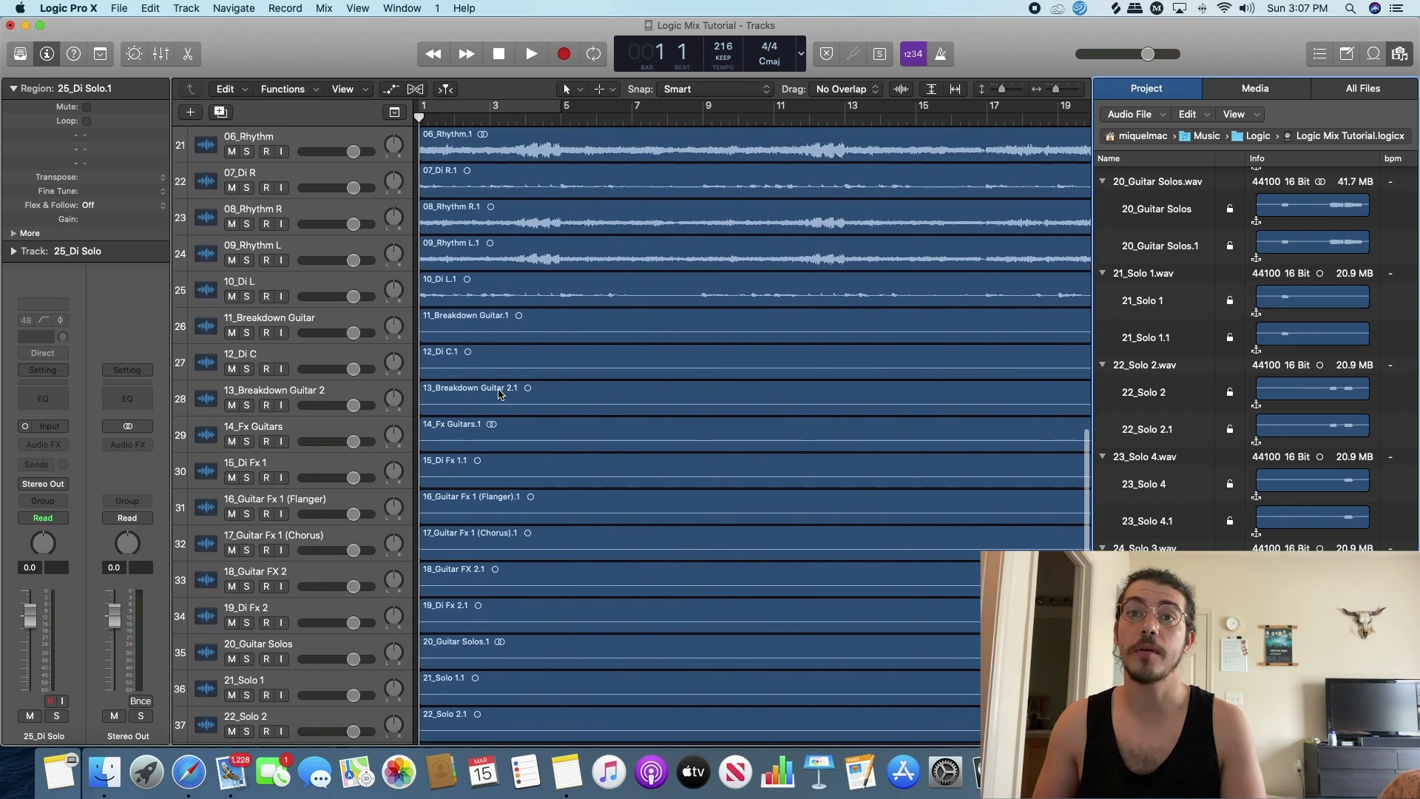
scroll(499, 393, up, 7)
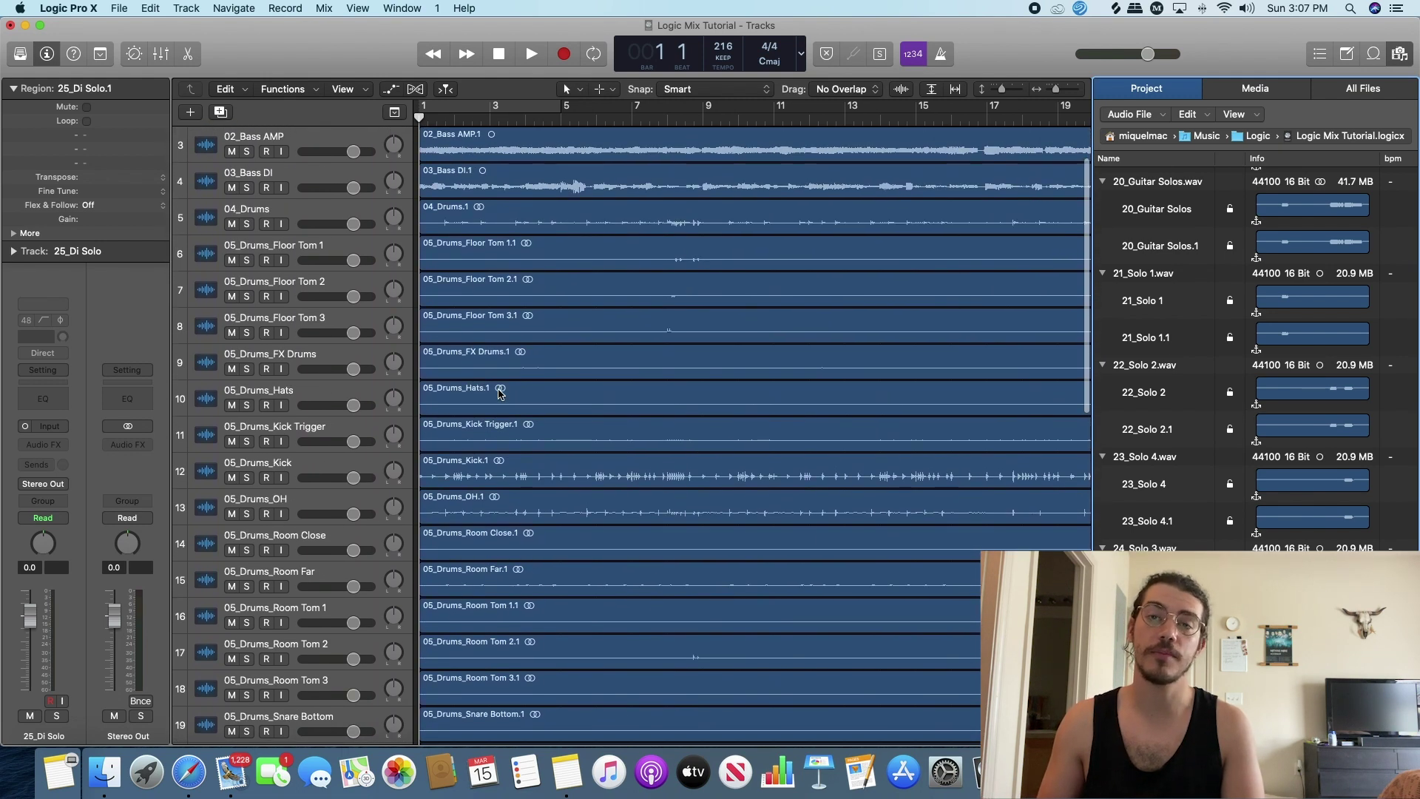
scroll(499, 385, up, 3)
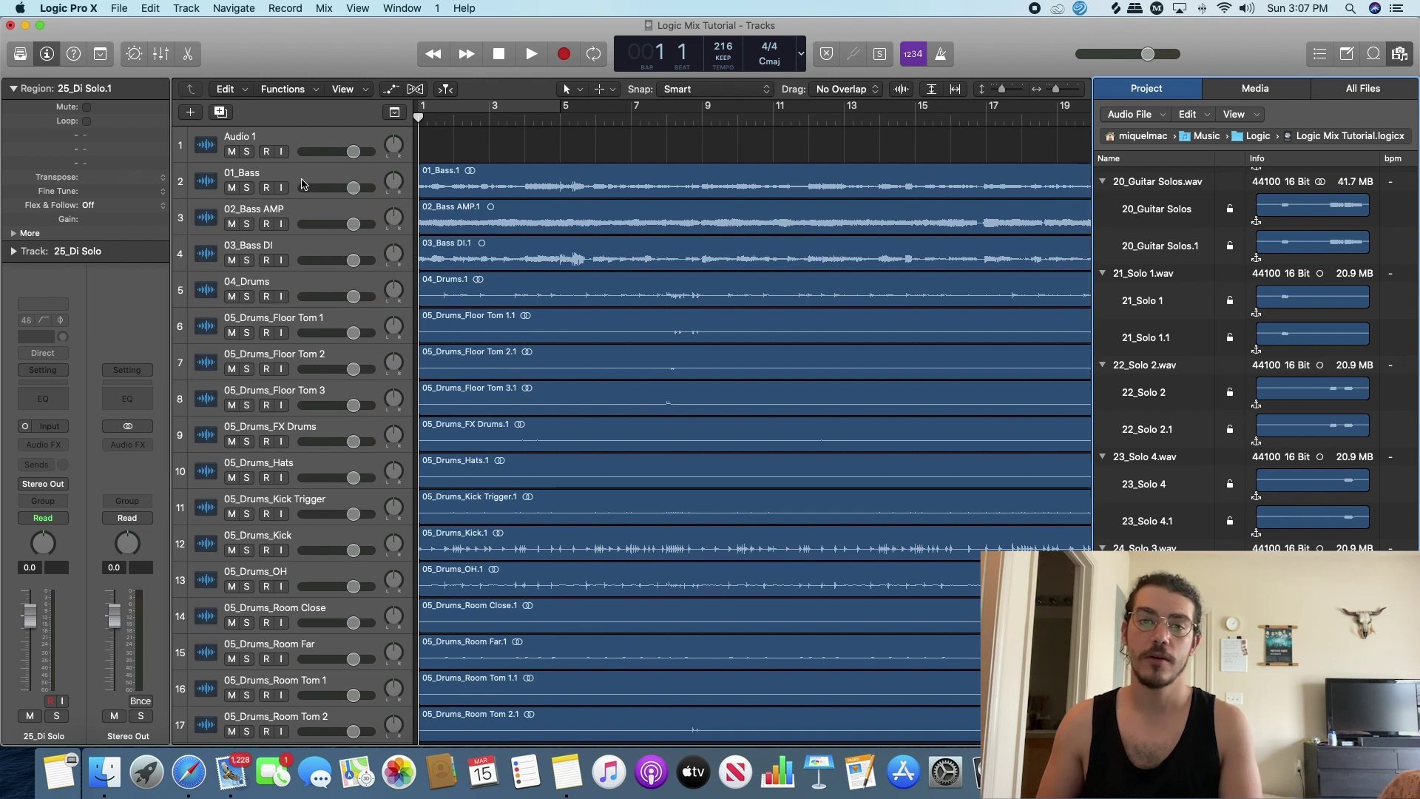
click(450, 185)
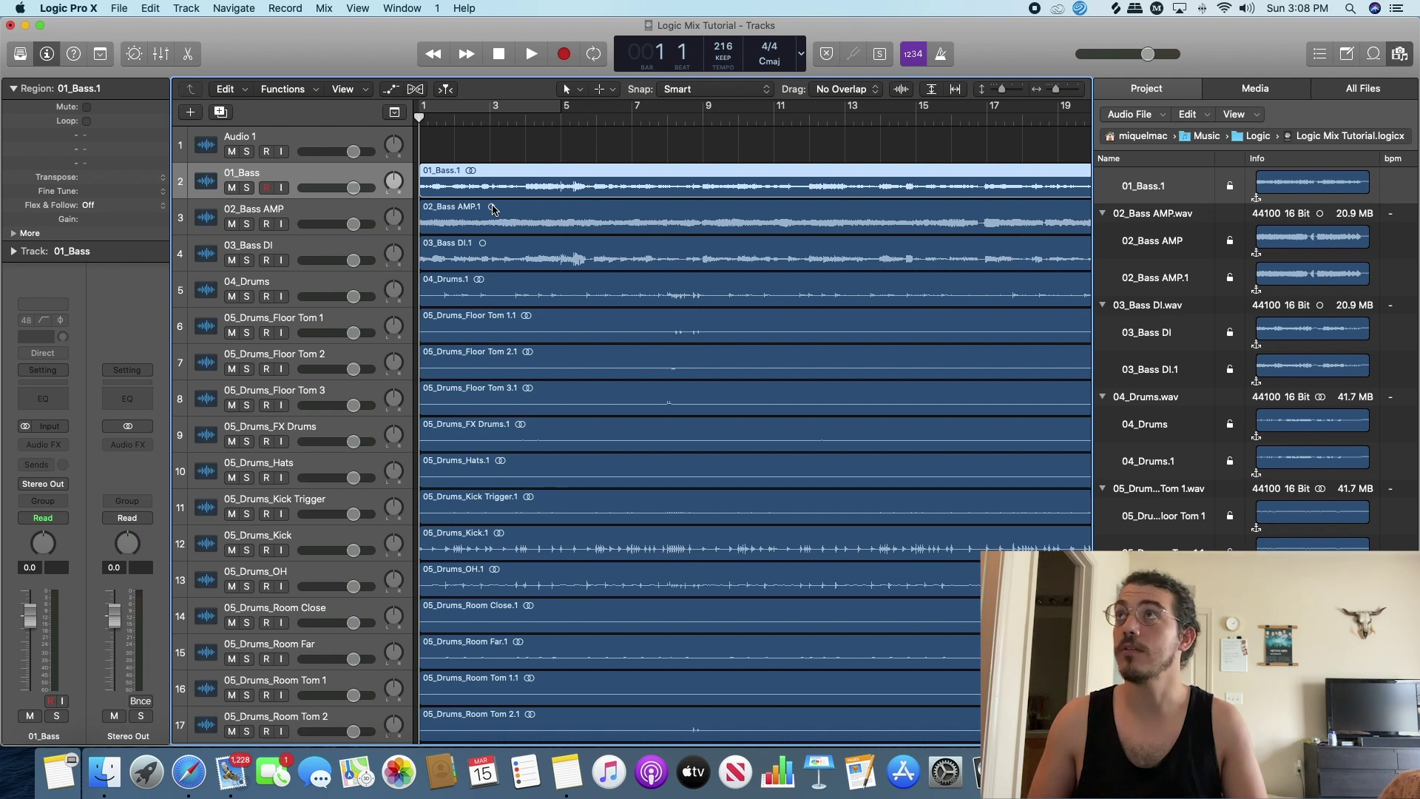
Hide the project's audio browser and review the full track list from 01_Bass down to 25_Di Solo.
click(1401, 56)
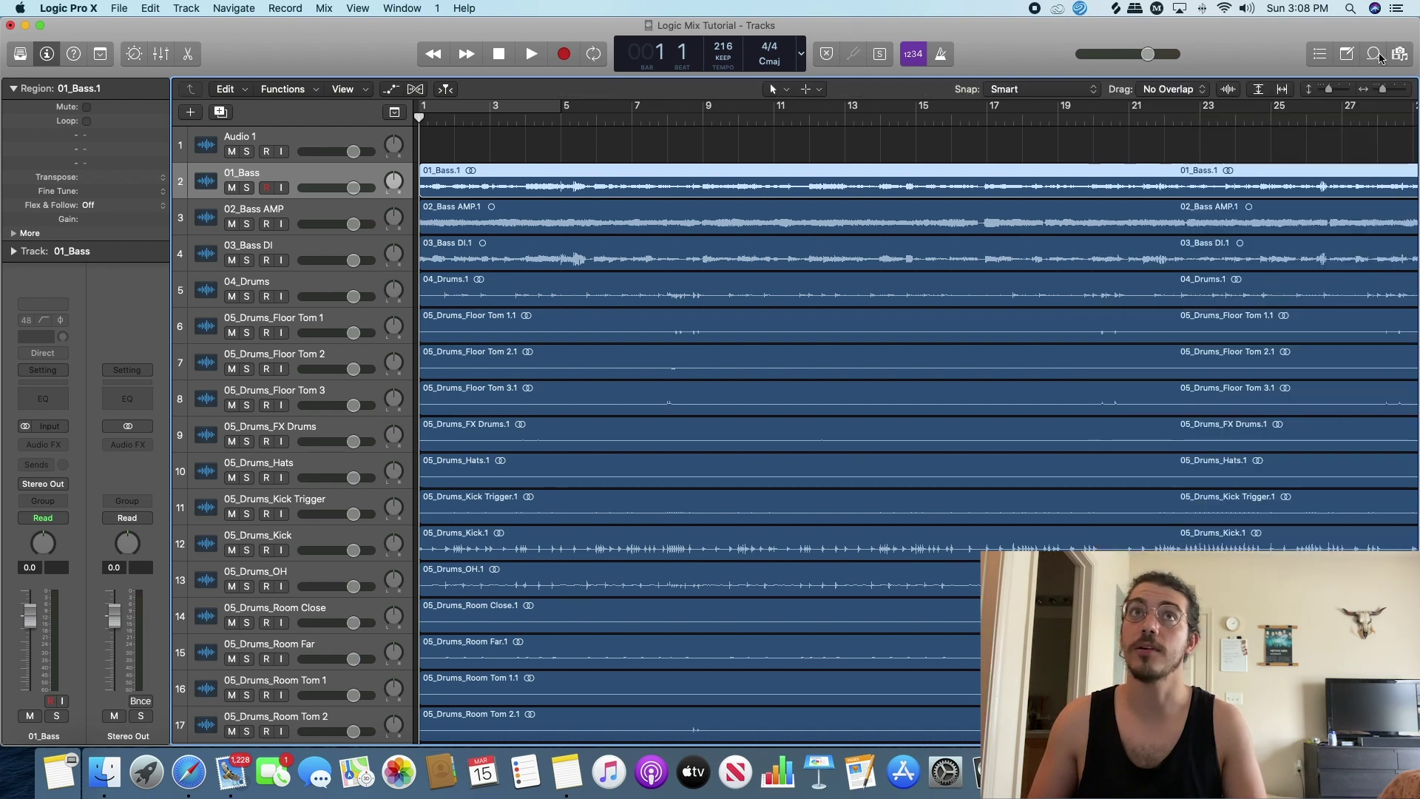
scroll(563, 281, down, 1)
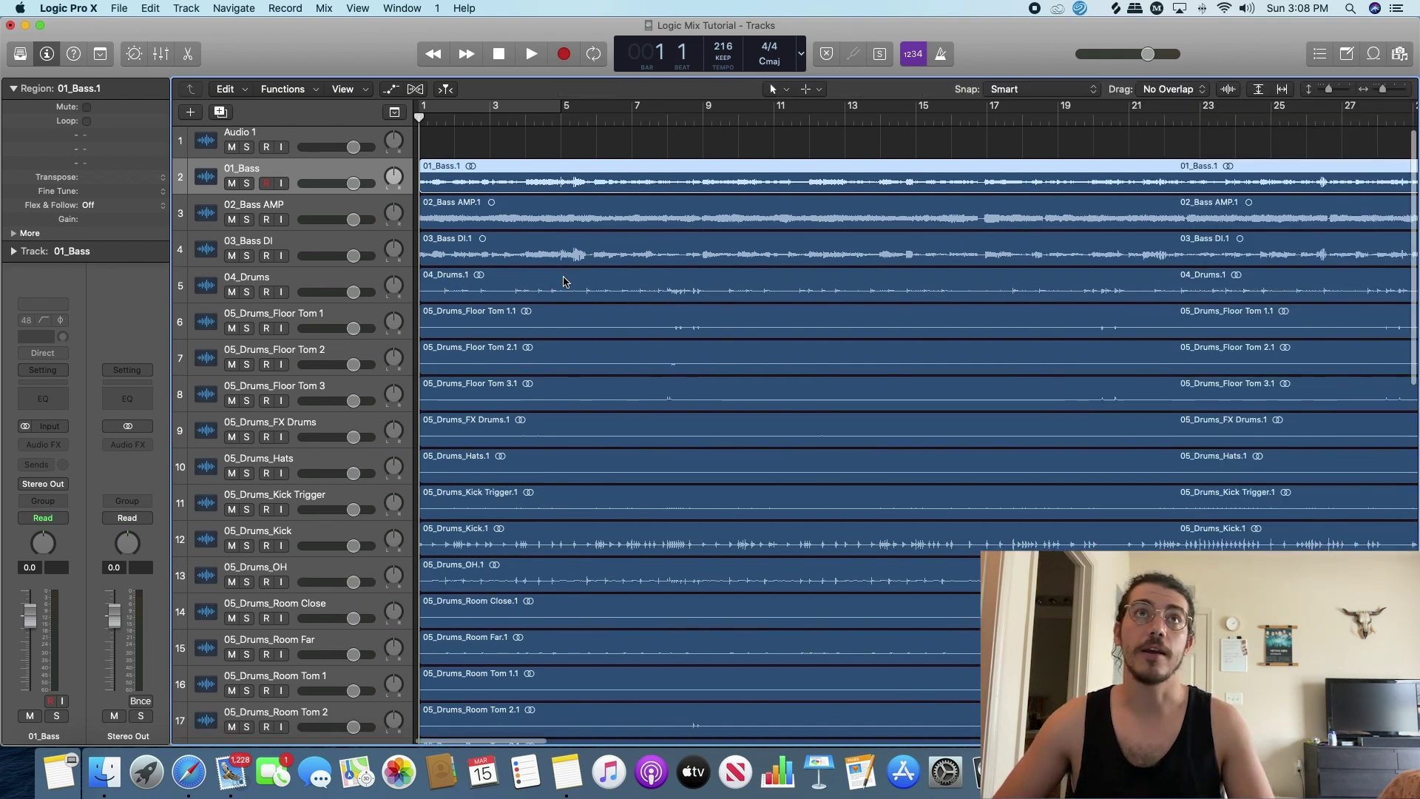
scroll(564, 280, up, 1)
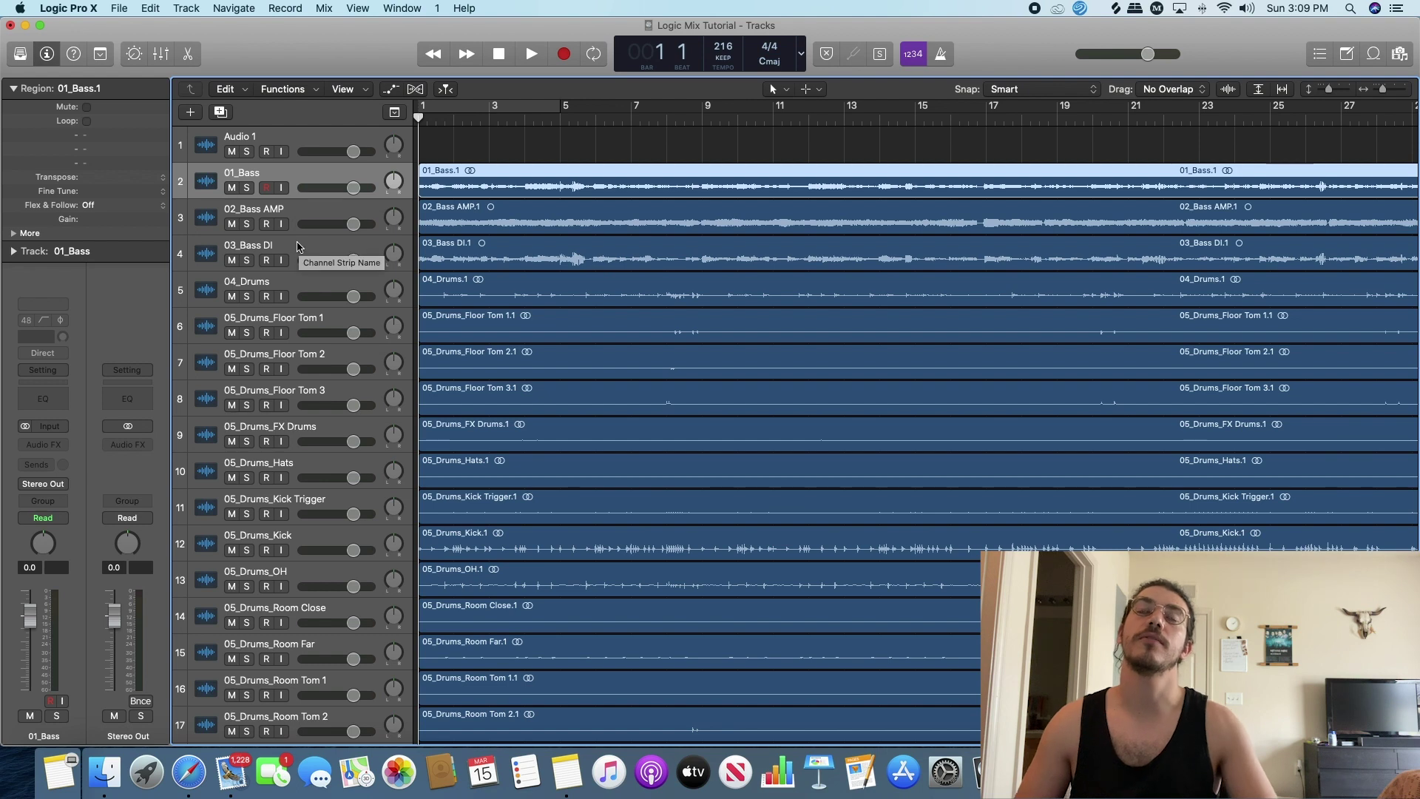
scroll(296, 244, down, 15)
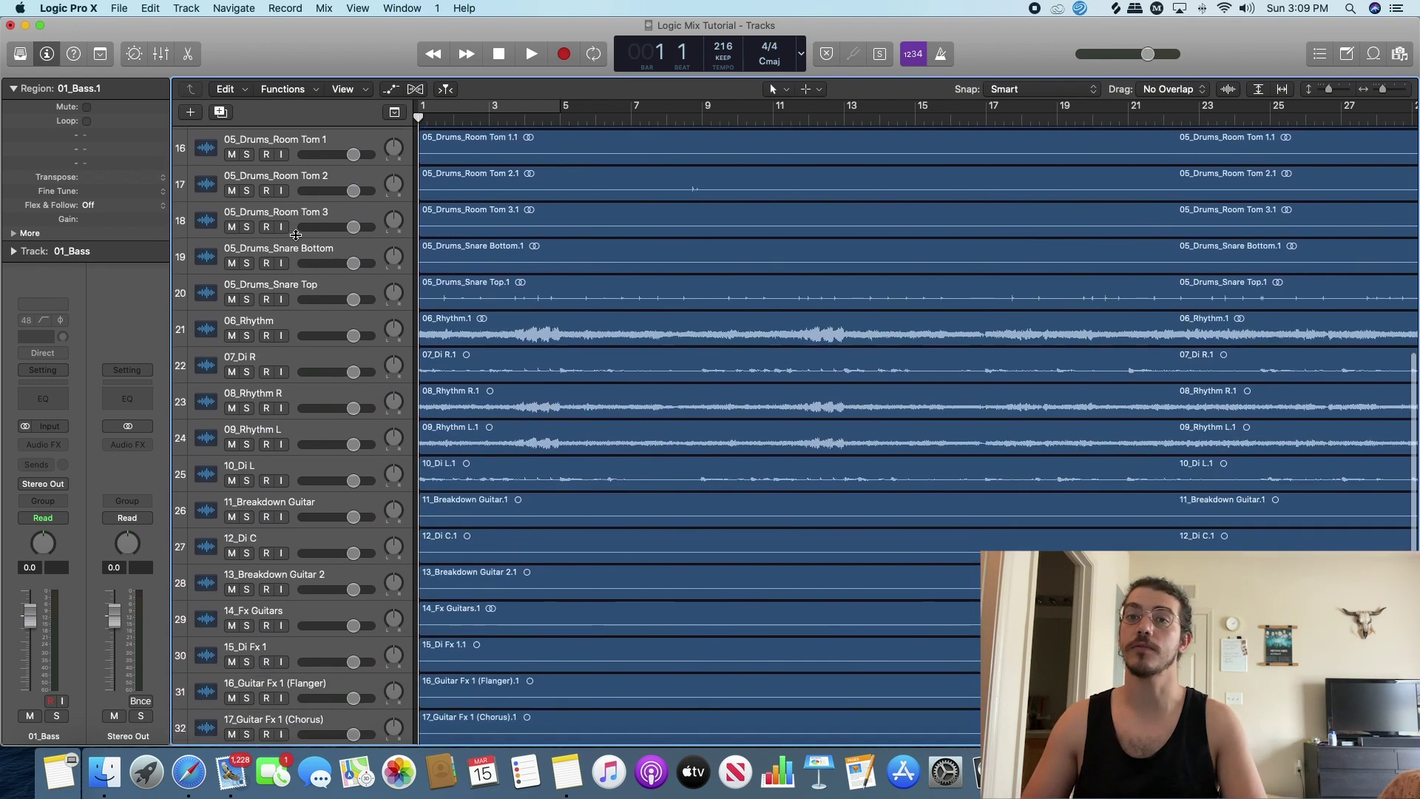
scroll(295, 235, down, 1)
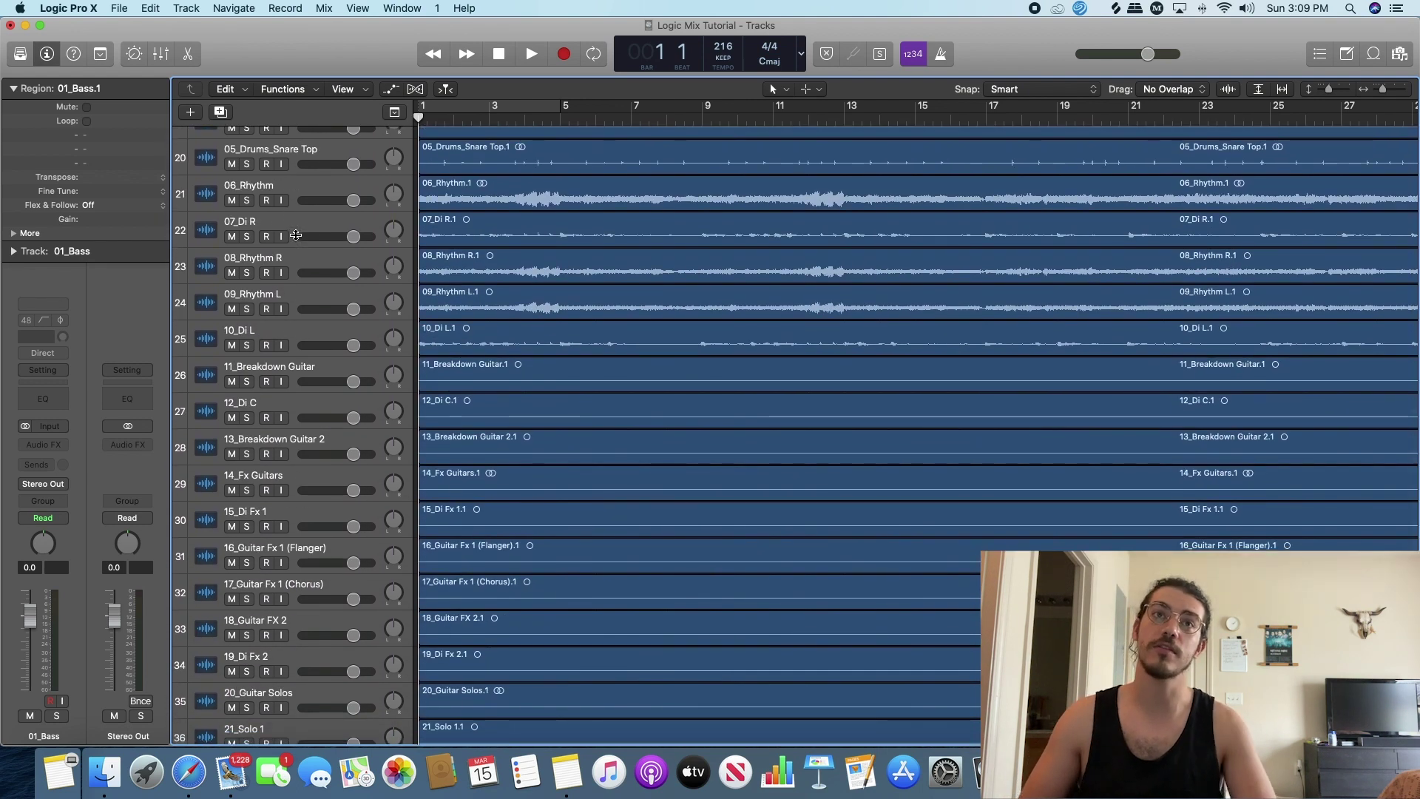
scroll(295, 234, down, 5)
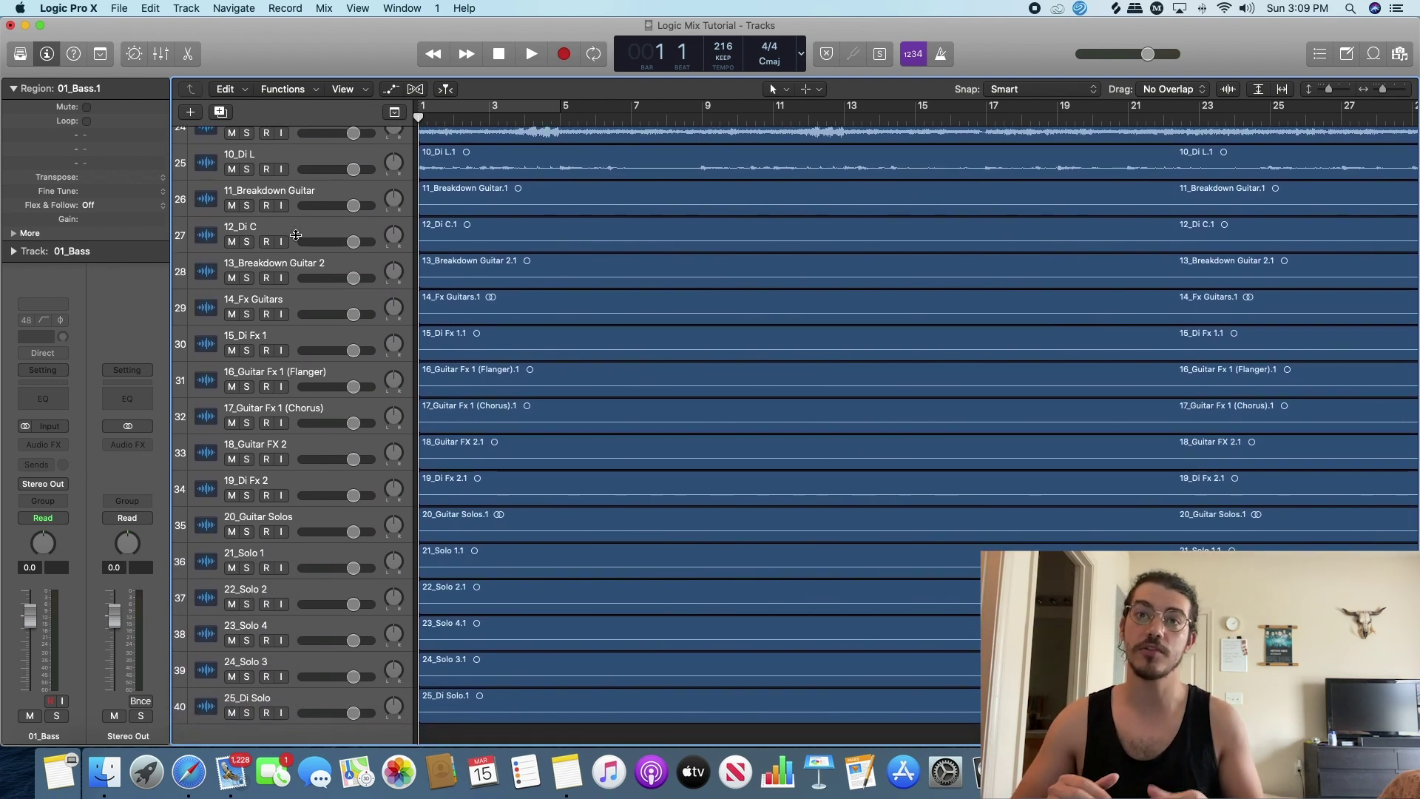
scroll(295, 234, up, 20)
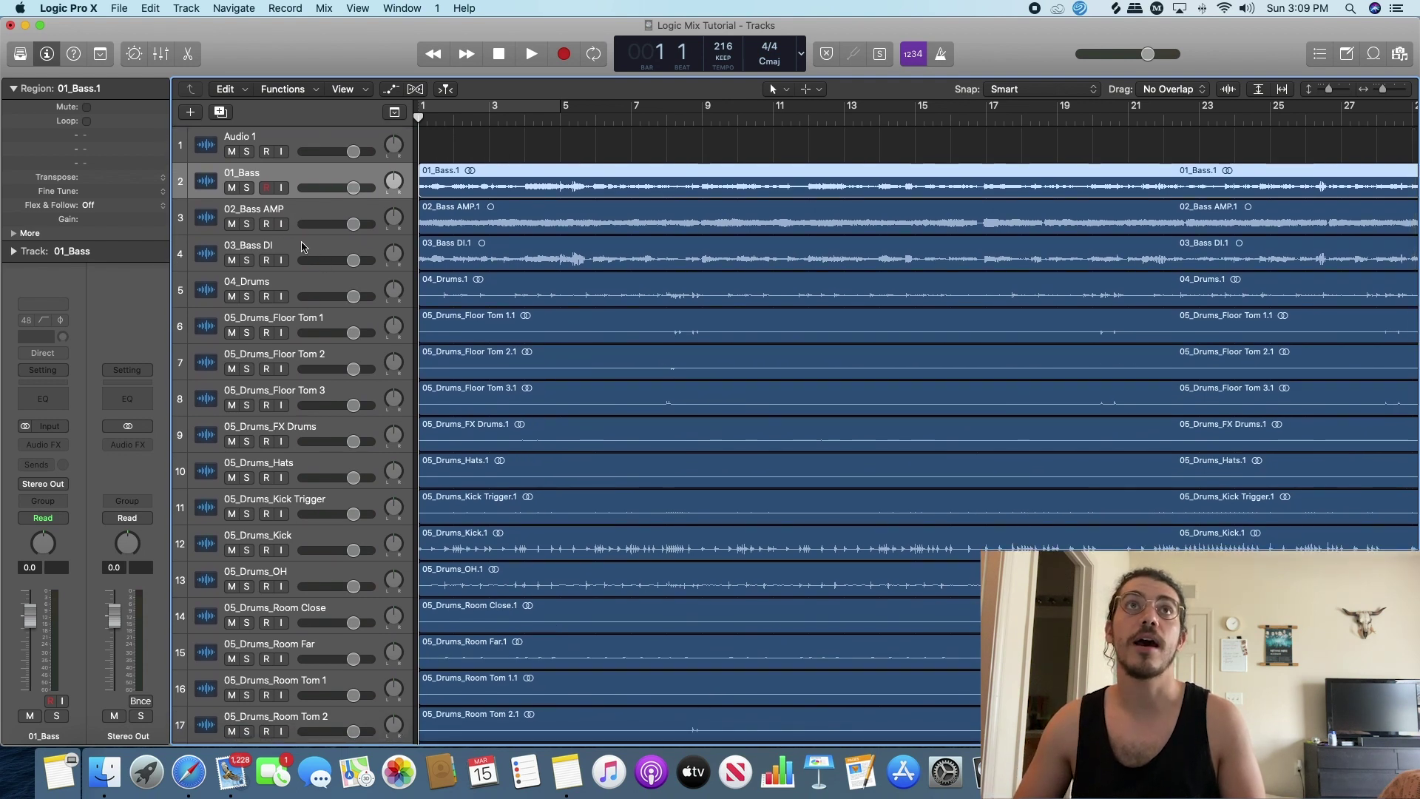
Group the 01_Bass, 02_Bass AMP and 03_Bass DI tracks into a Summing Stack.
shift+click(302, 246)
right_click(288, 177)
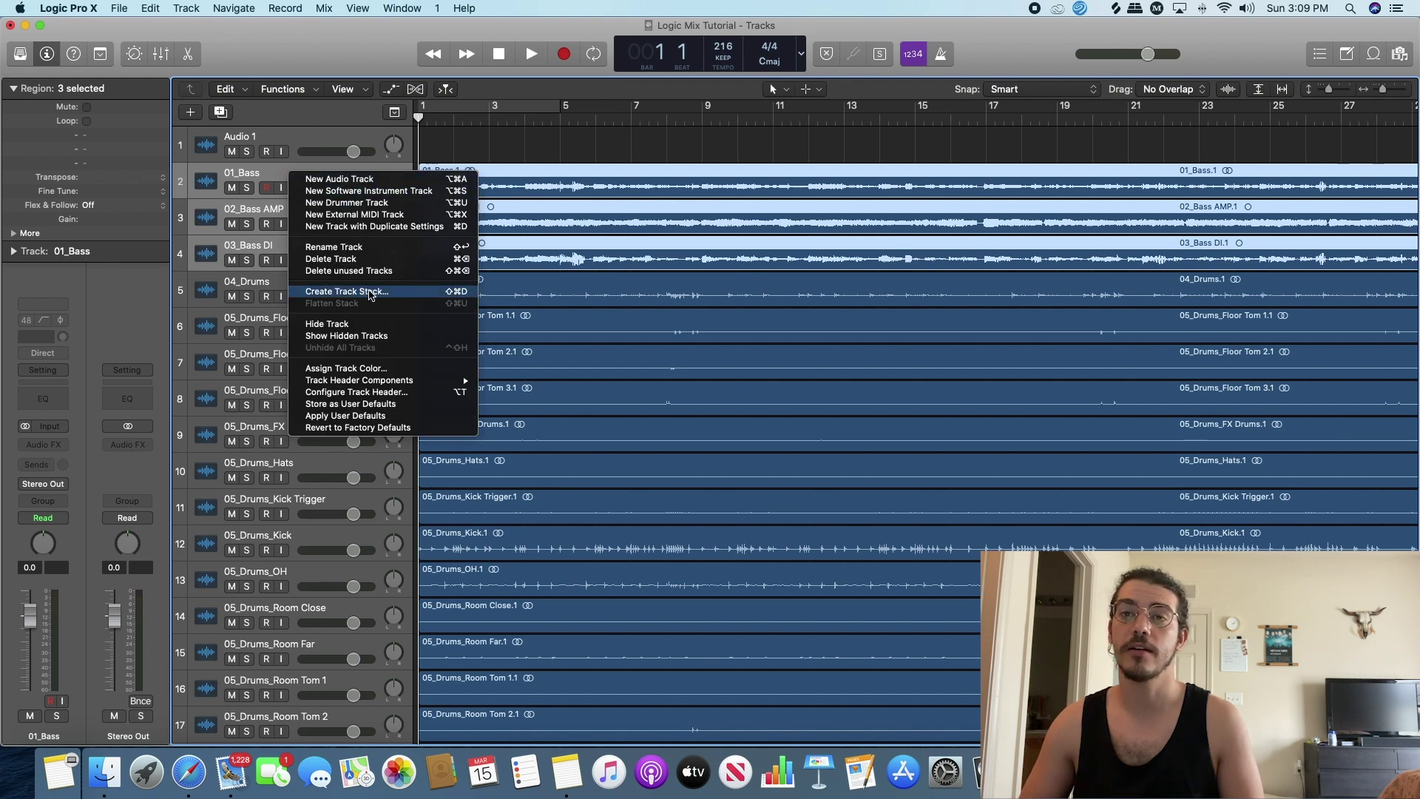
click(371, 292)
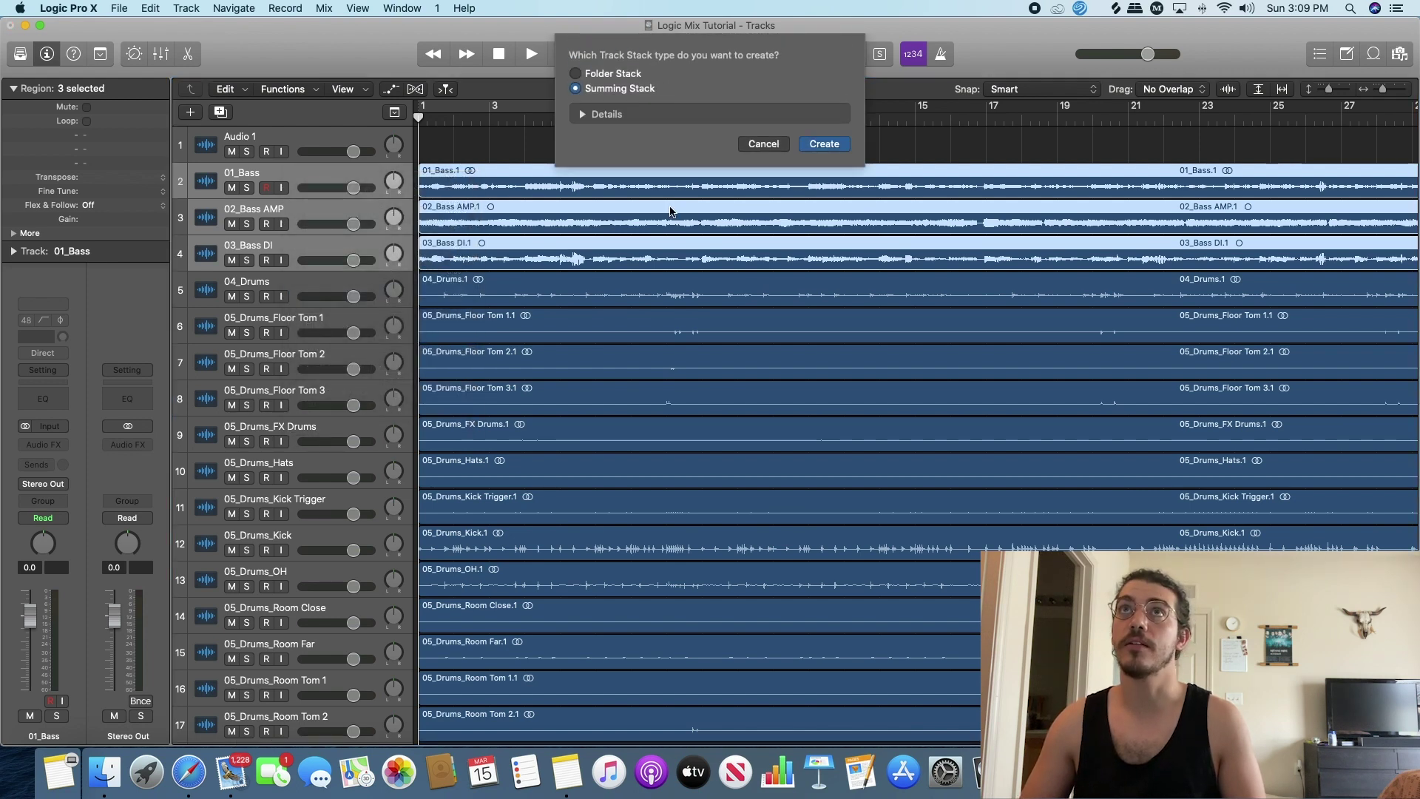
click(618, 77)
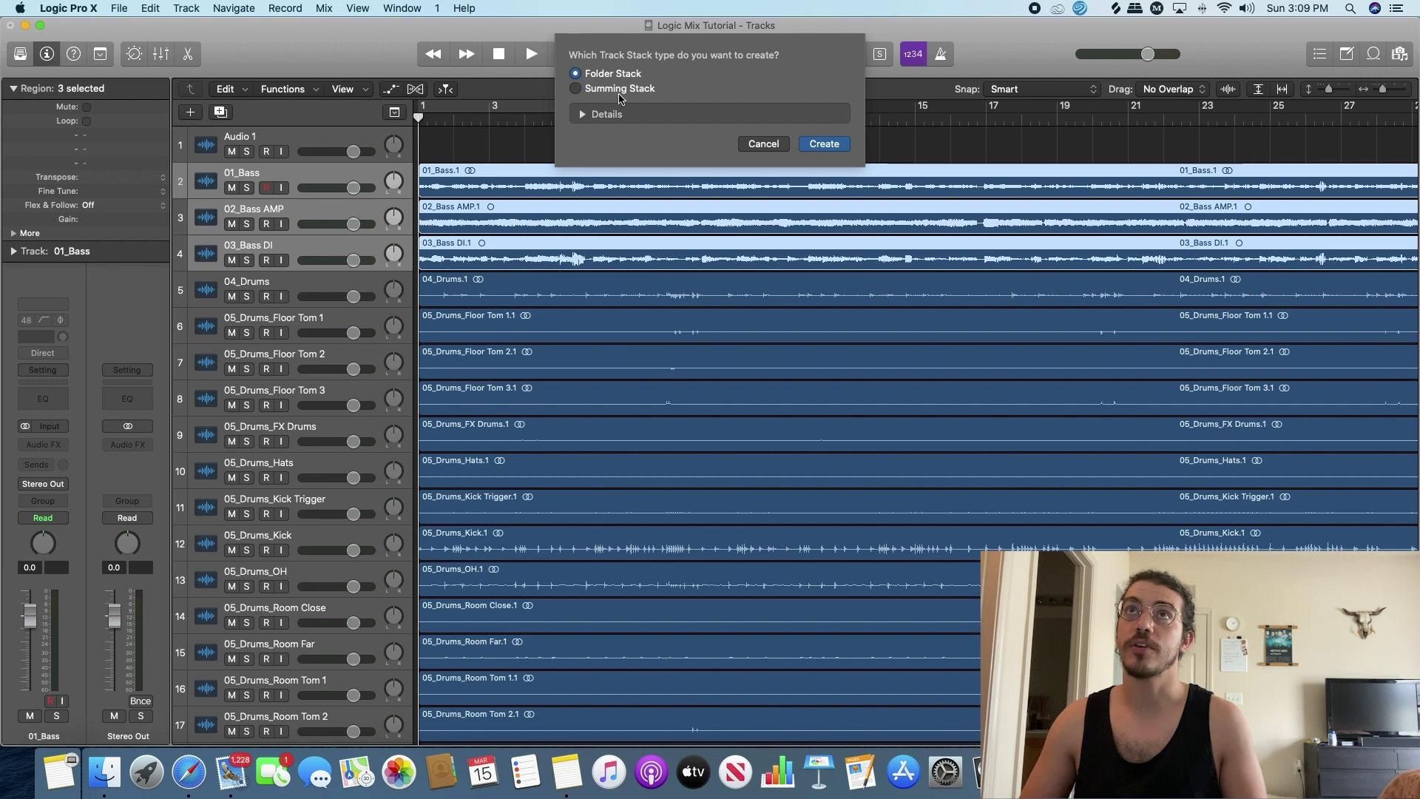
click(619, 90)
click(618, 74)
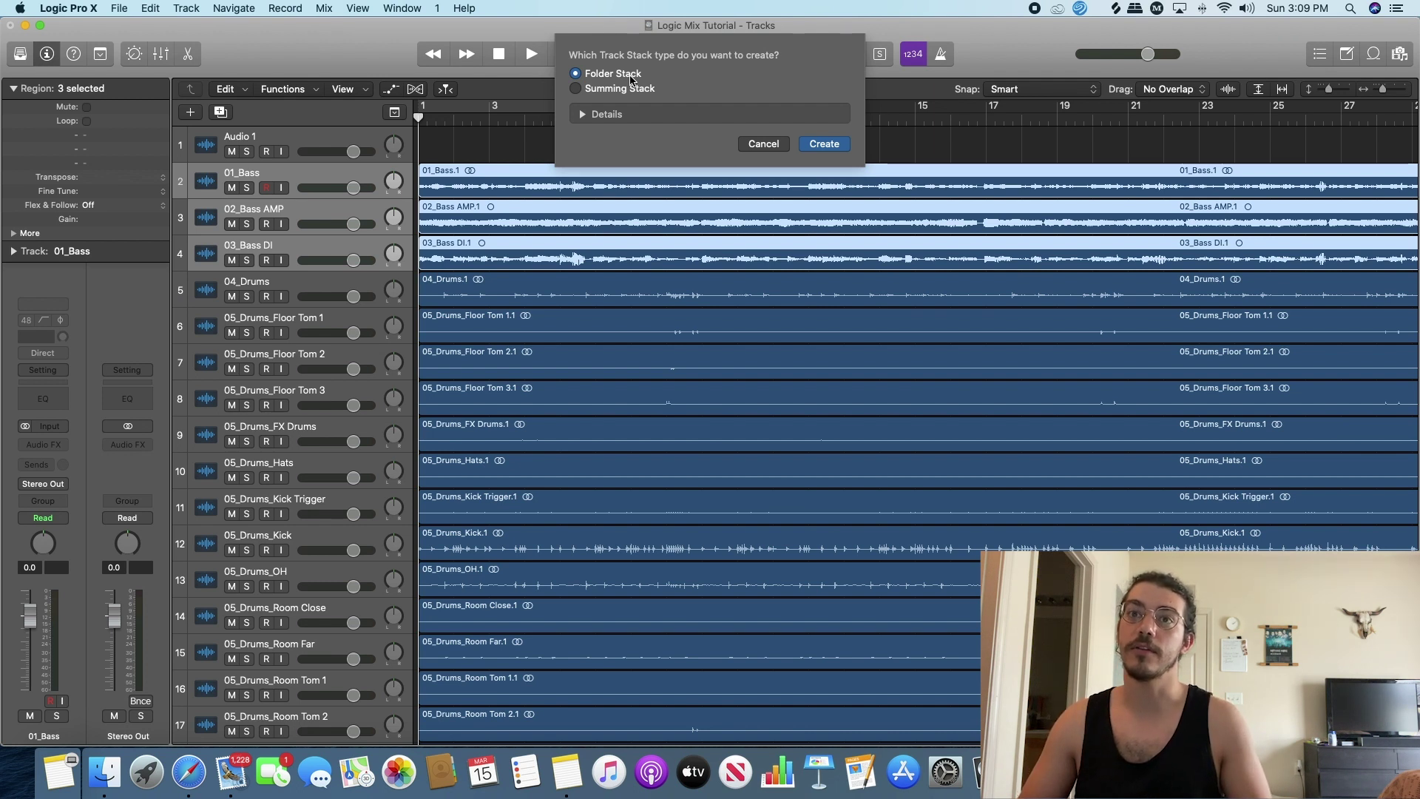
click(633, 91)
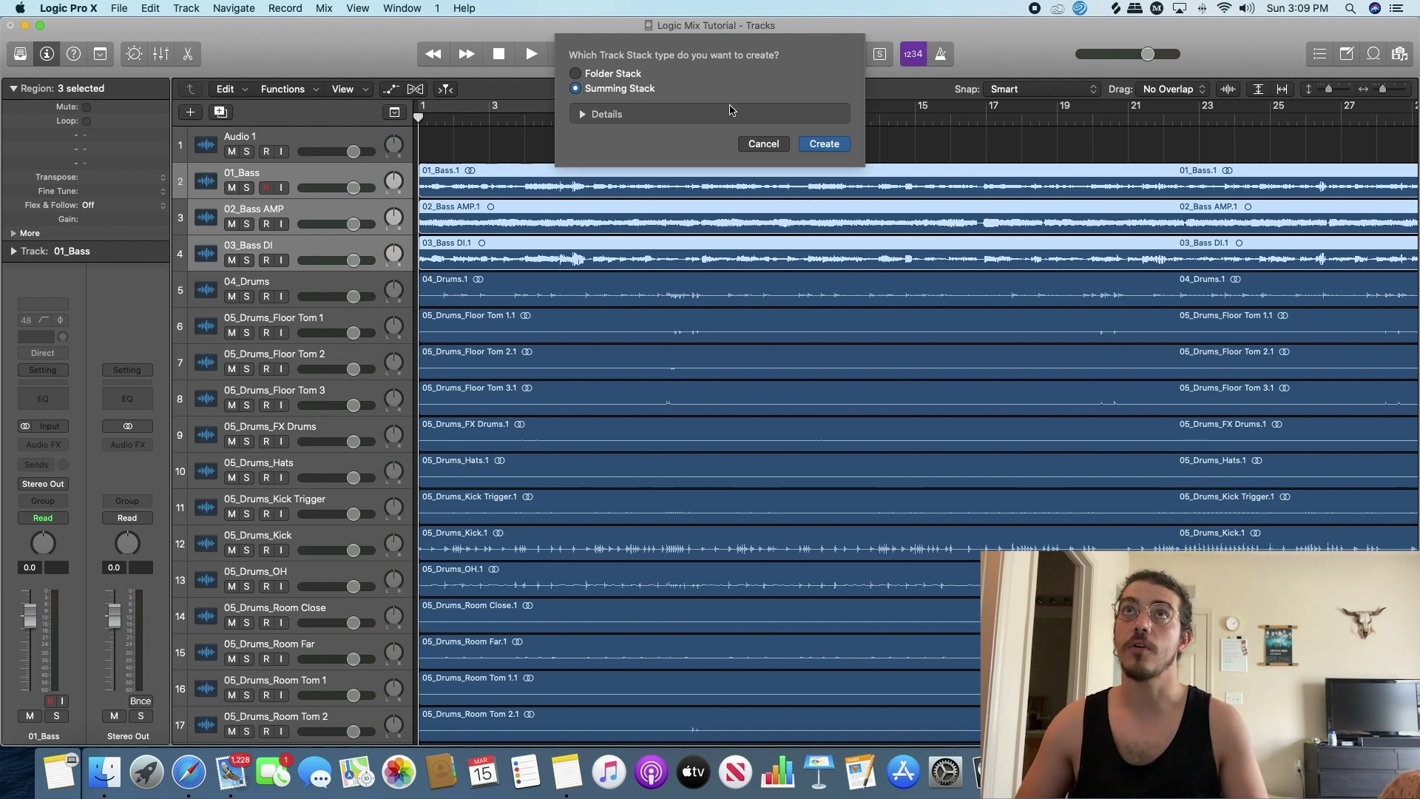
click(809, 140)
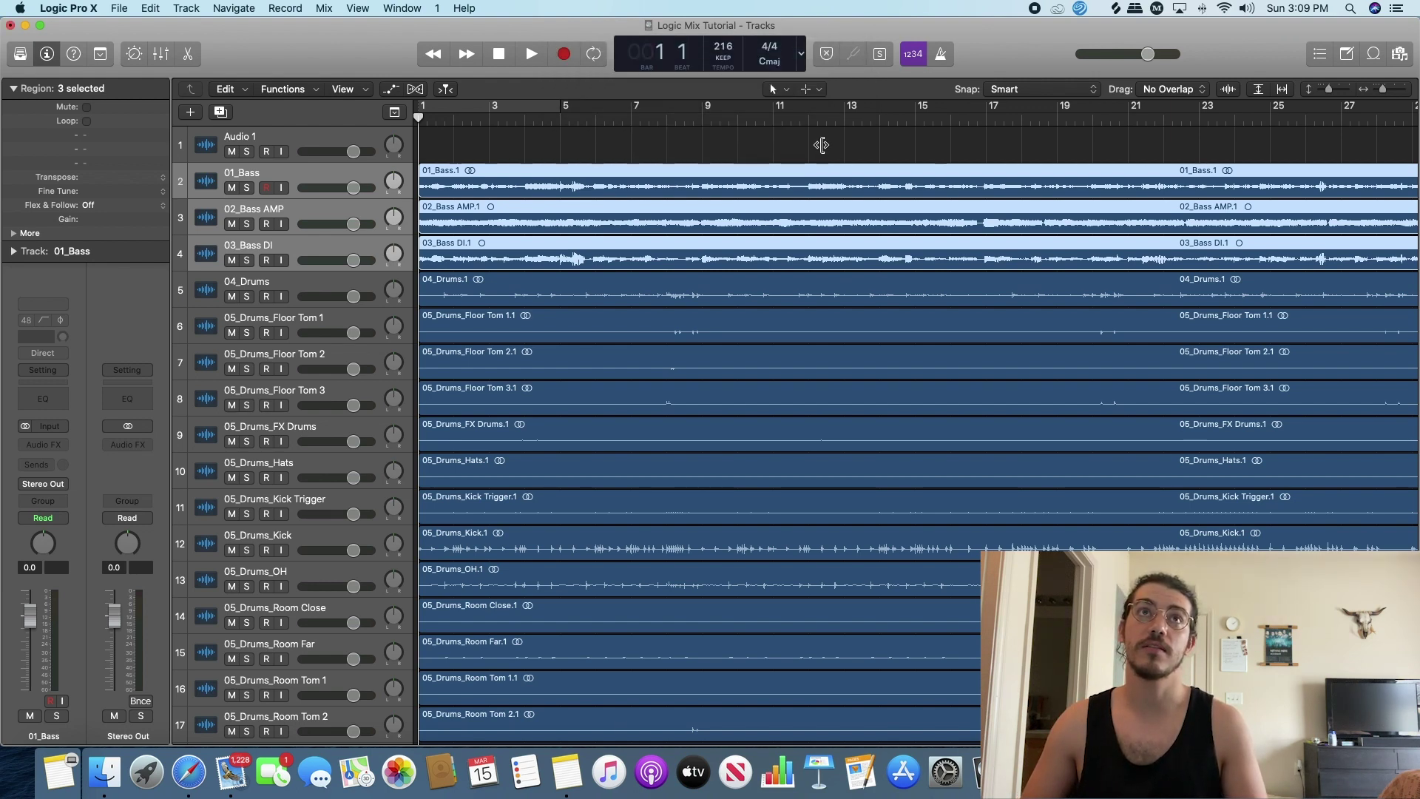
Collapse and re-expand the new bass stack, and inspect the channel strips of its main track and its member tracks.
click(199, 181)
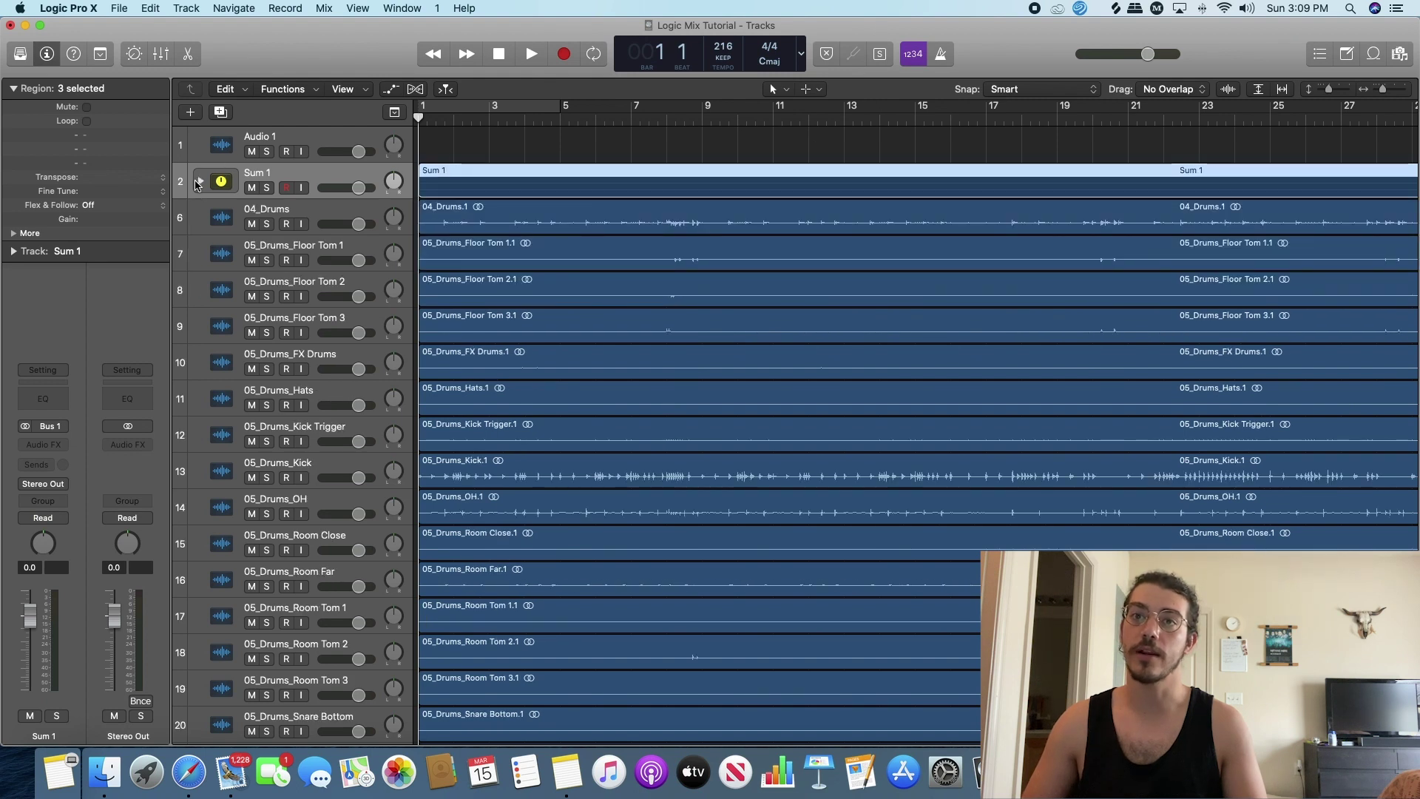
click(201, 181)
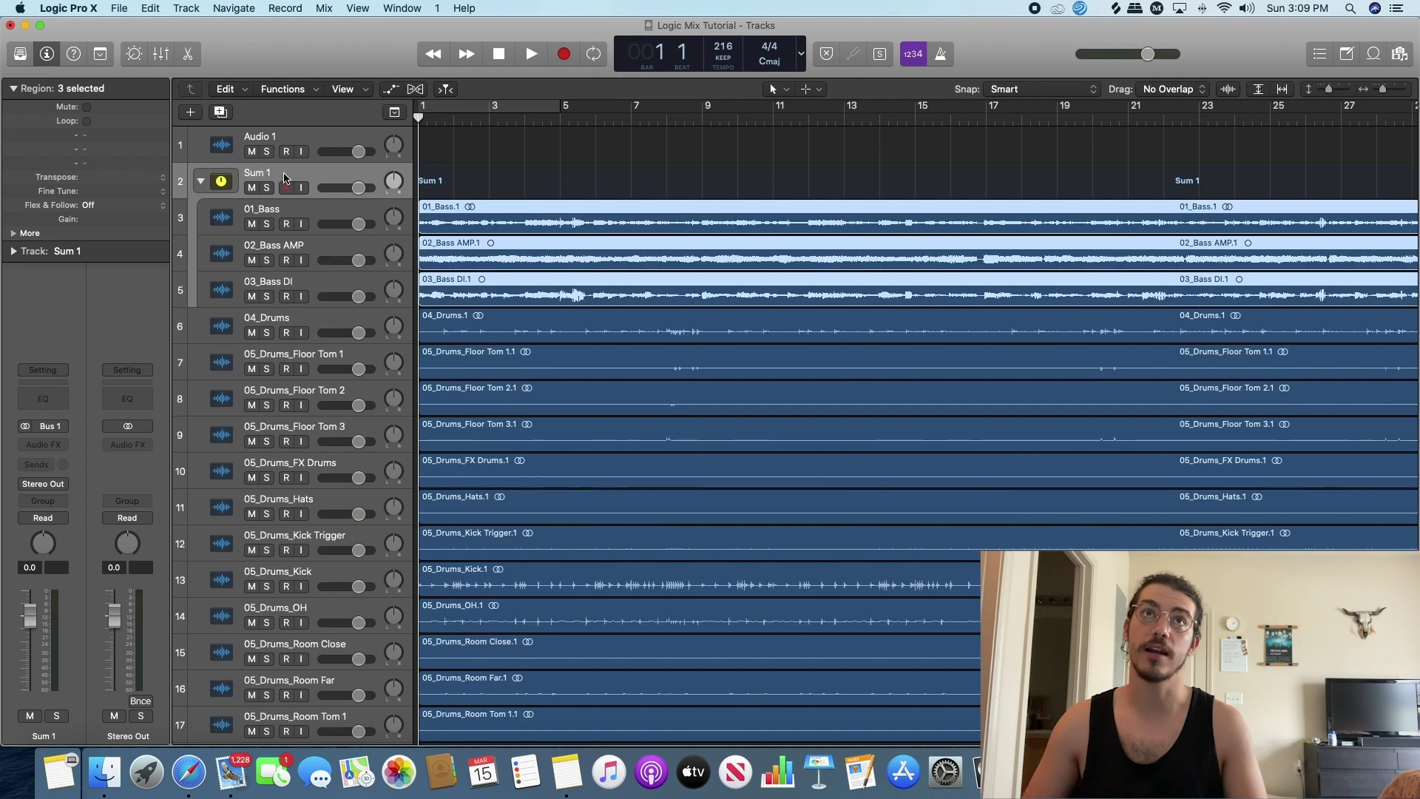
click(315, 176)
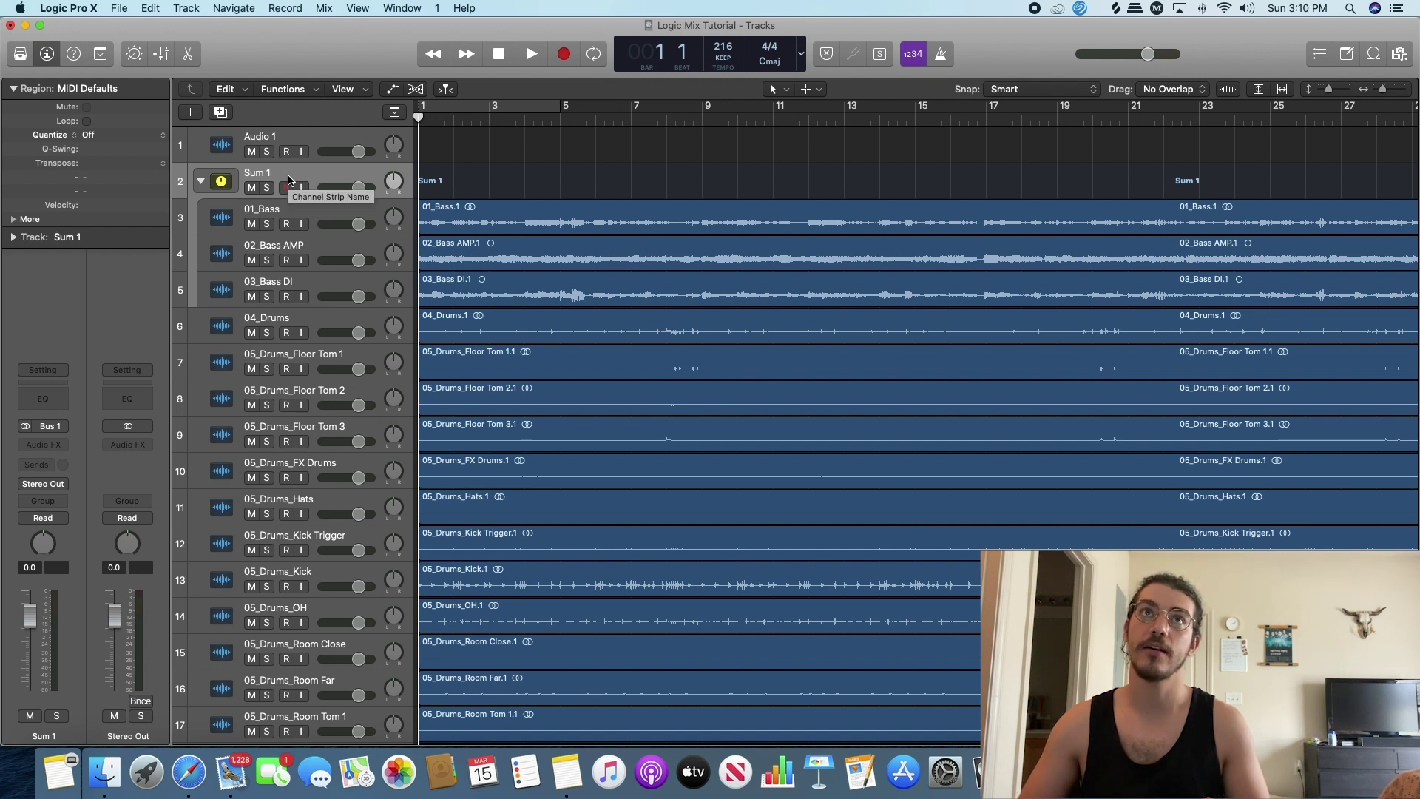
click(334, 213)
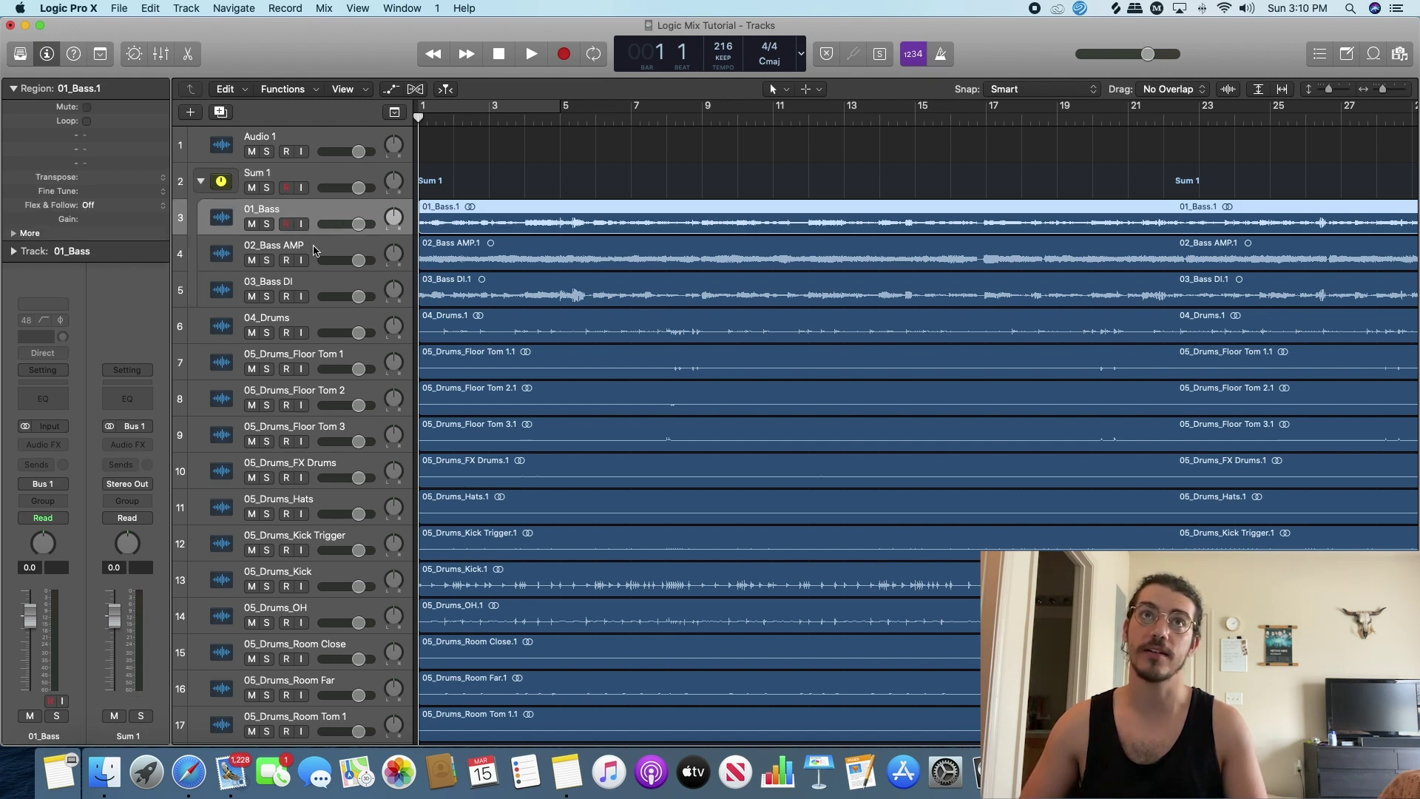
click(313, 284)
Rename the bass summing stack to Bass and leave it collapsed.
double_click(284, 175)
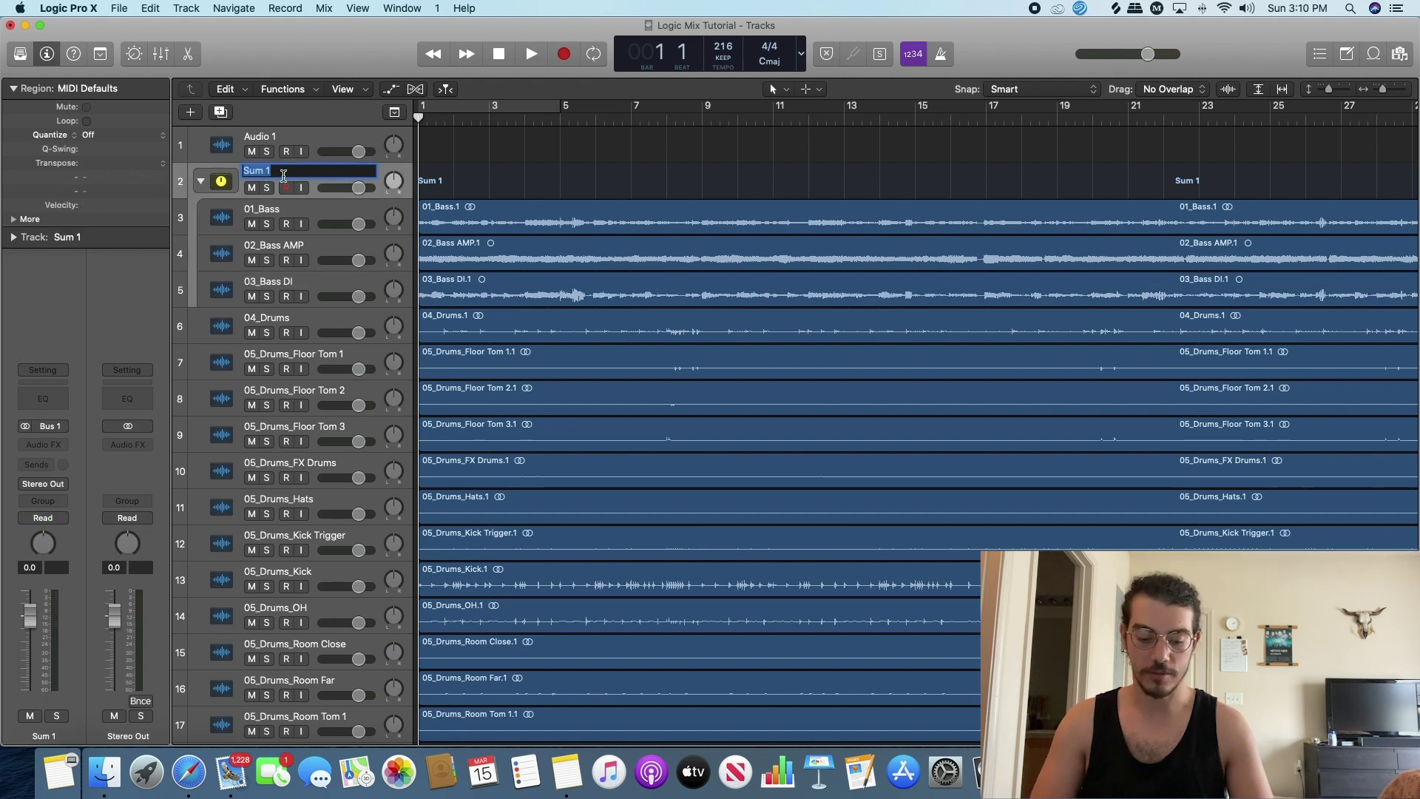
text(Bass)
key(Return)
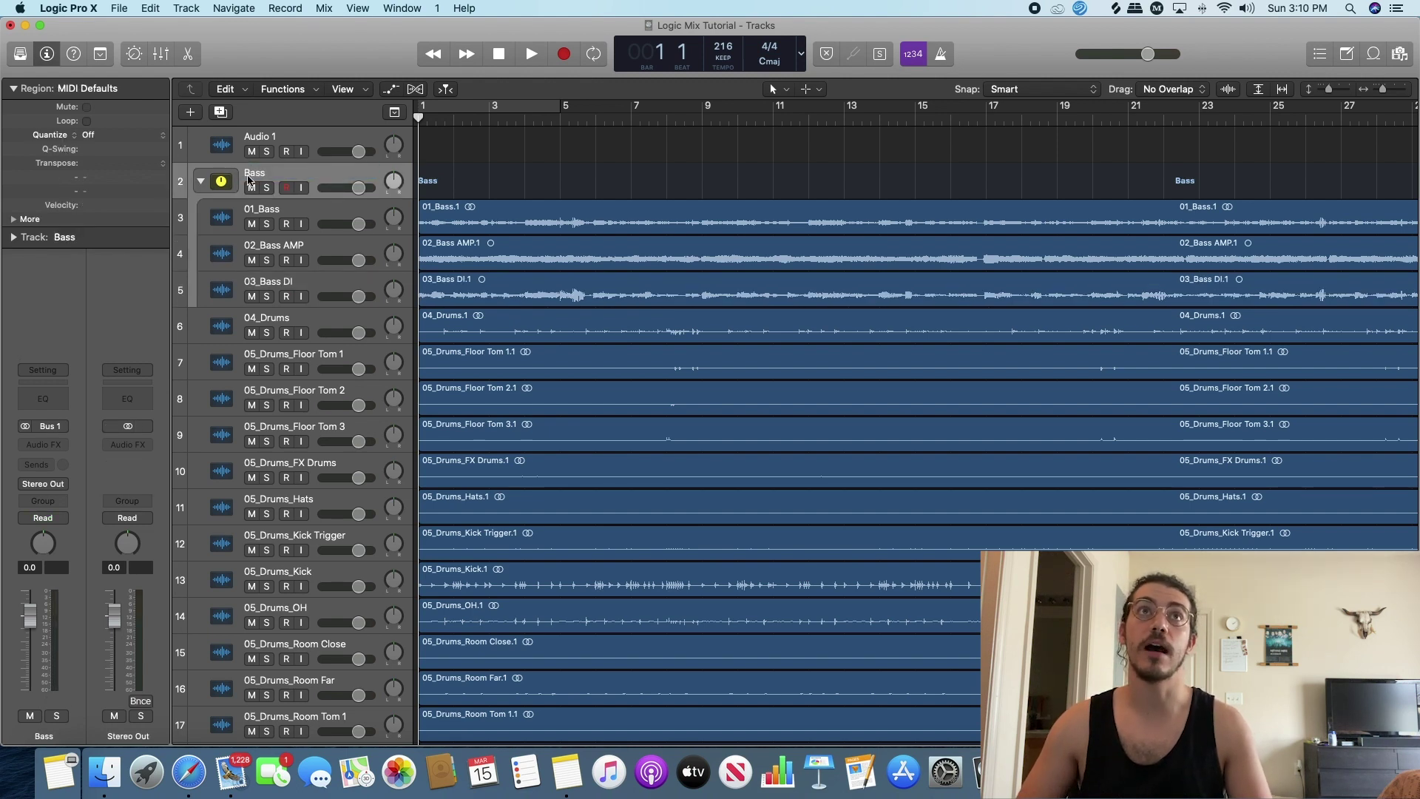
click(201, 182)
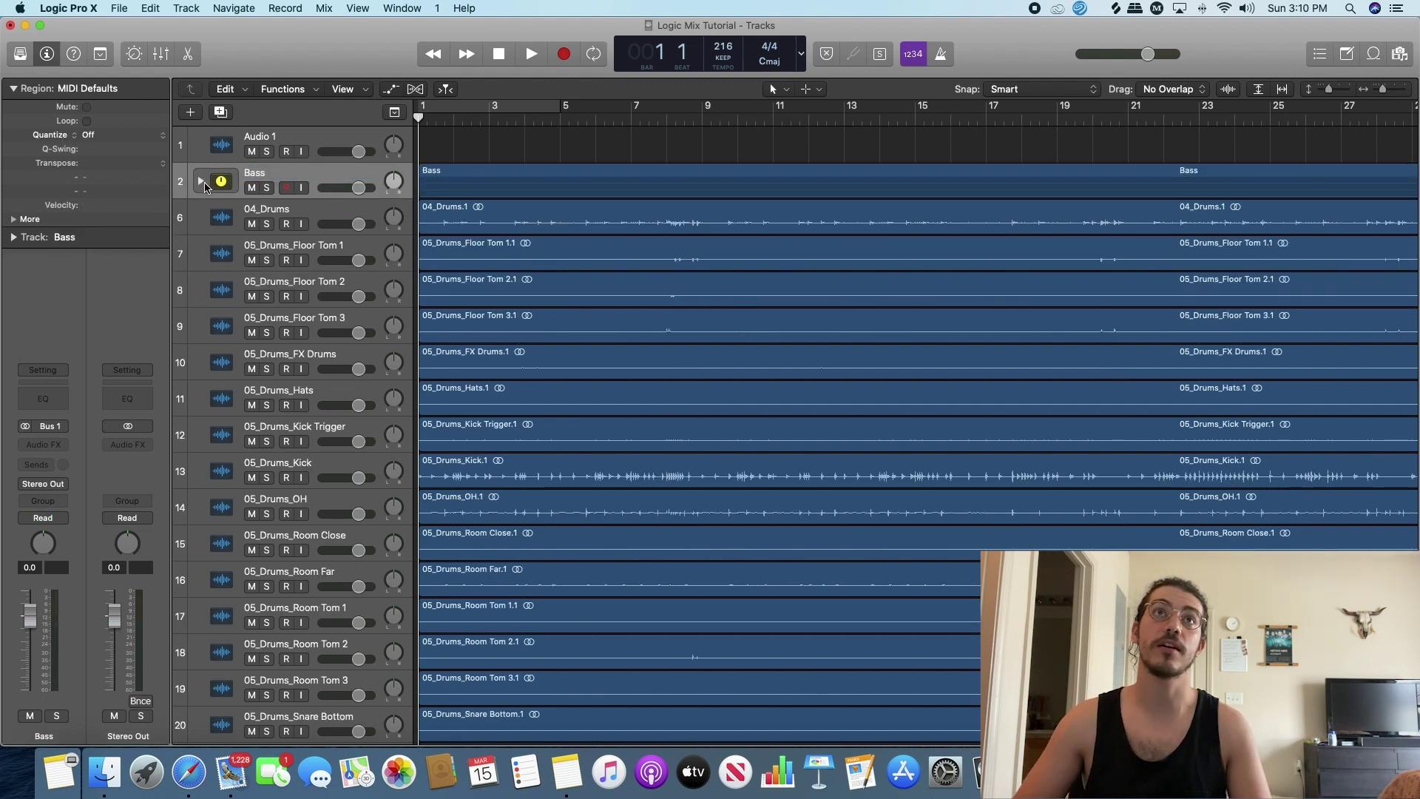
click(204, 182)
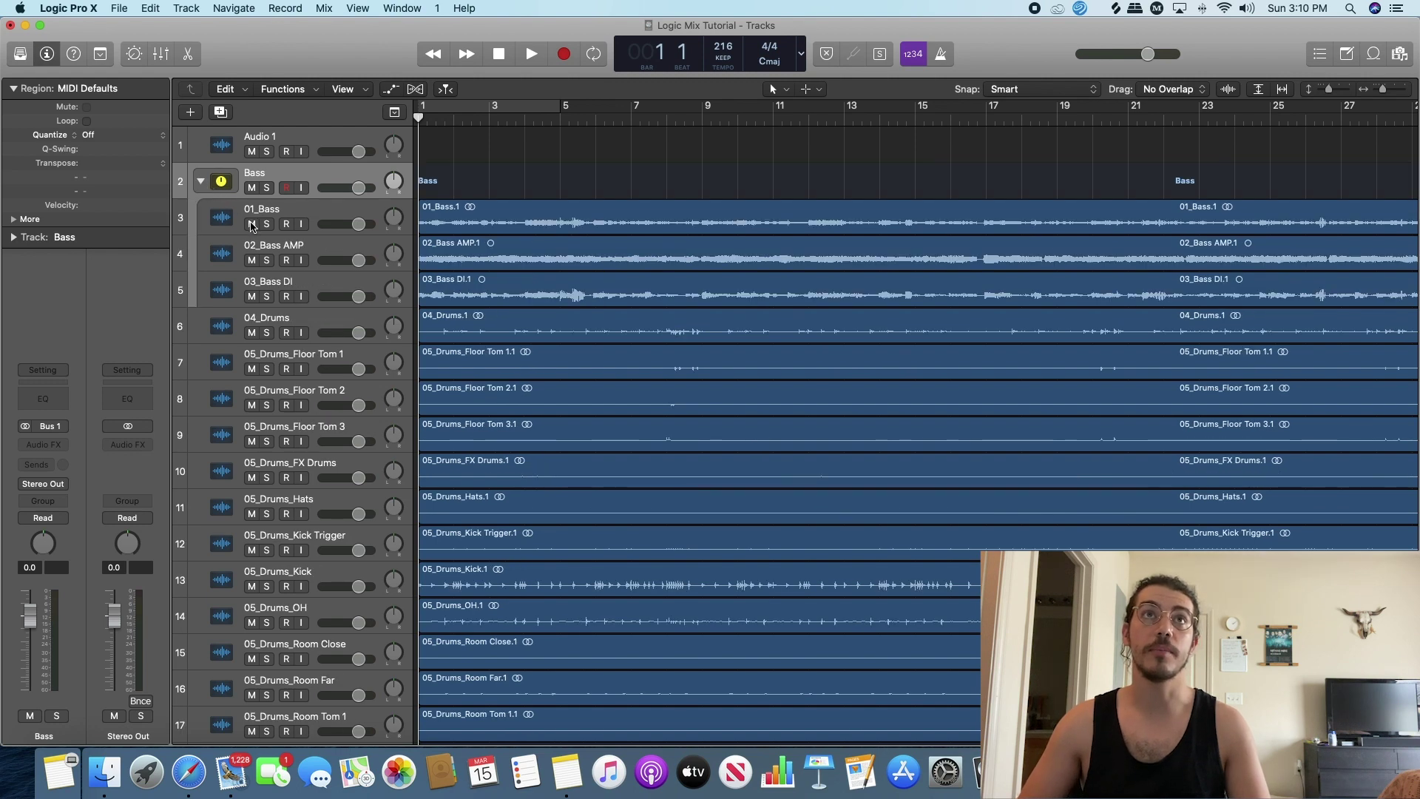
click(200, 182)
Group the drum tracks from 04_Drums through 05_Drums_Snare Top into a Summing Stack and collapse it.
click(311, 215)
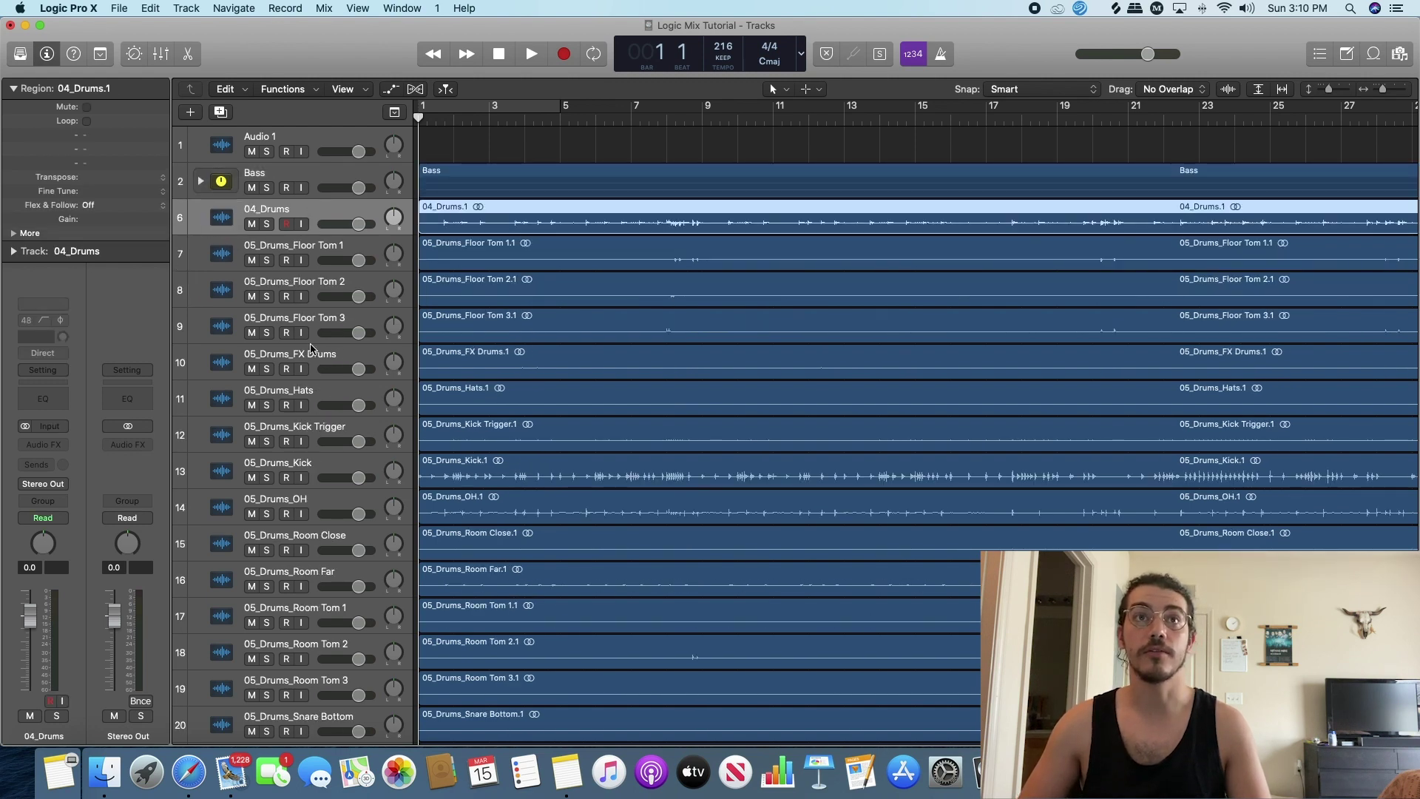
scroll(311, 349, down, 10)
scroll(312, 349, down, 2)
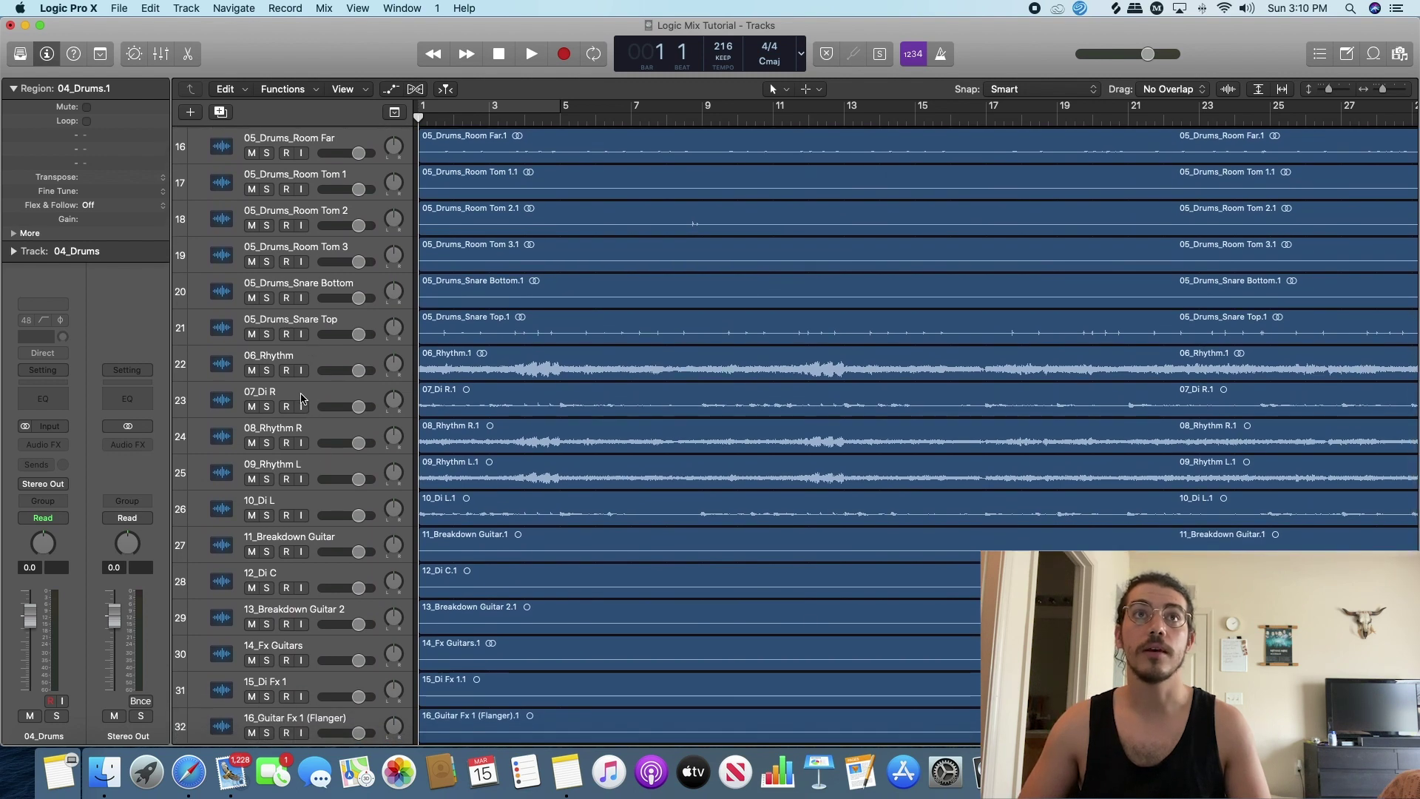
shift+click(328, 322)
right_click(329, 322)
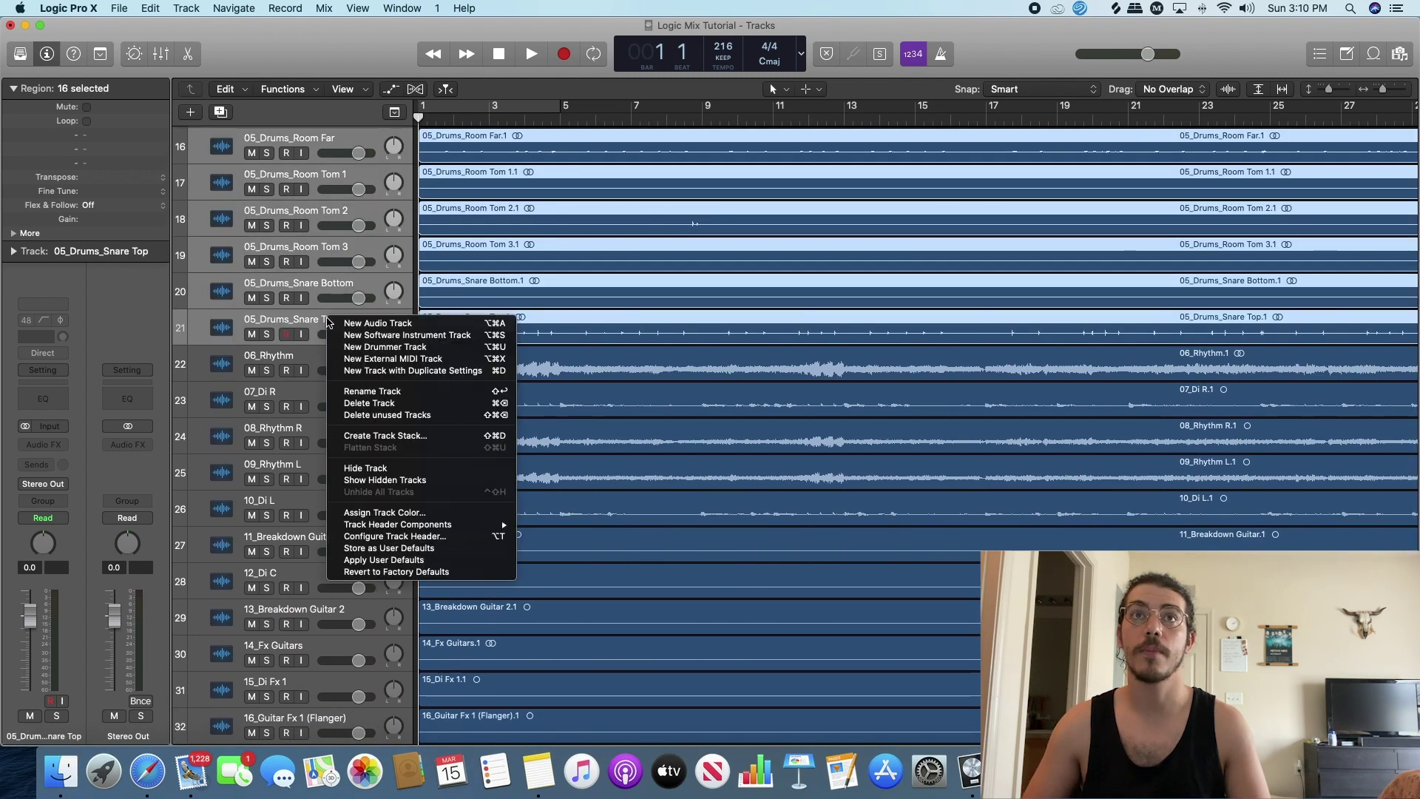
click(392, 435)
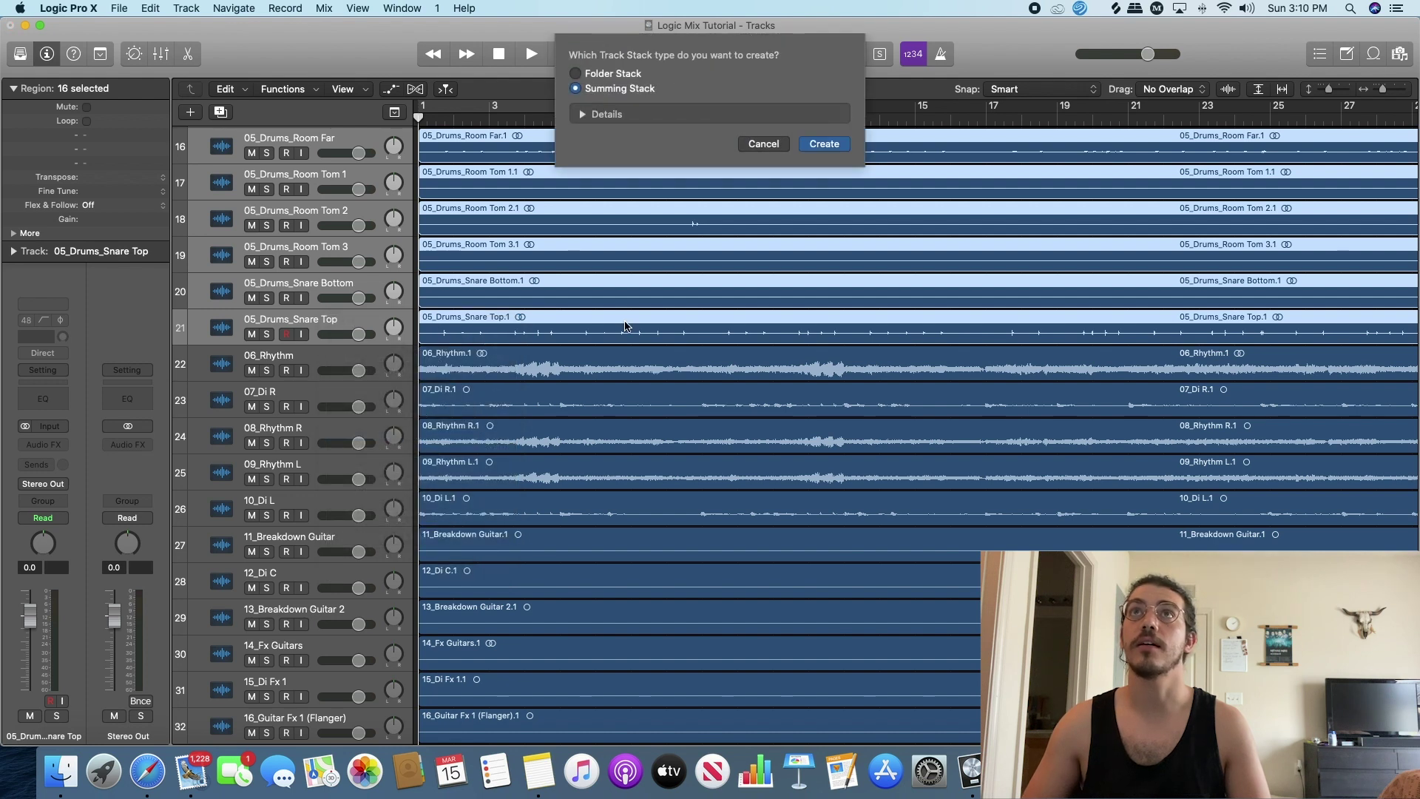
click(823, 144)
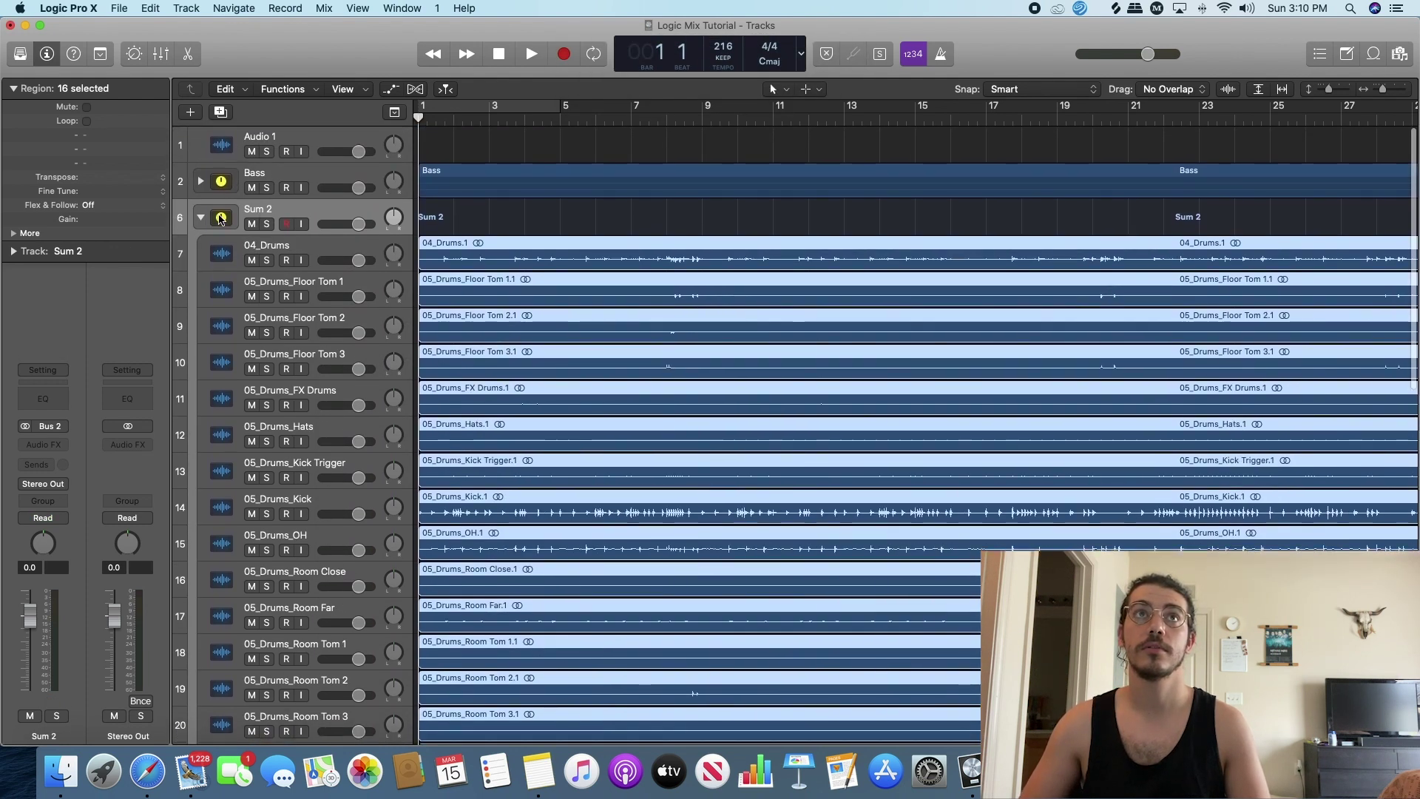
click(200, 217)
Group the guitar tracks from 06_Rhythm through 13_Breakdown Guitar 2 into a Summing Stack and collapse it.
click(304, 250)
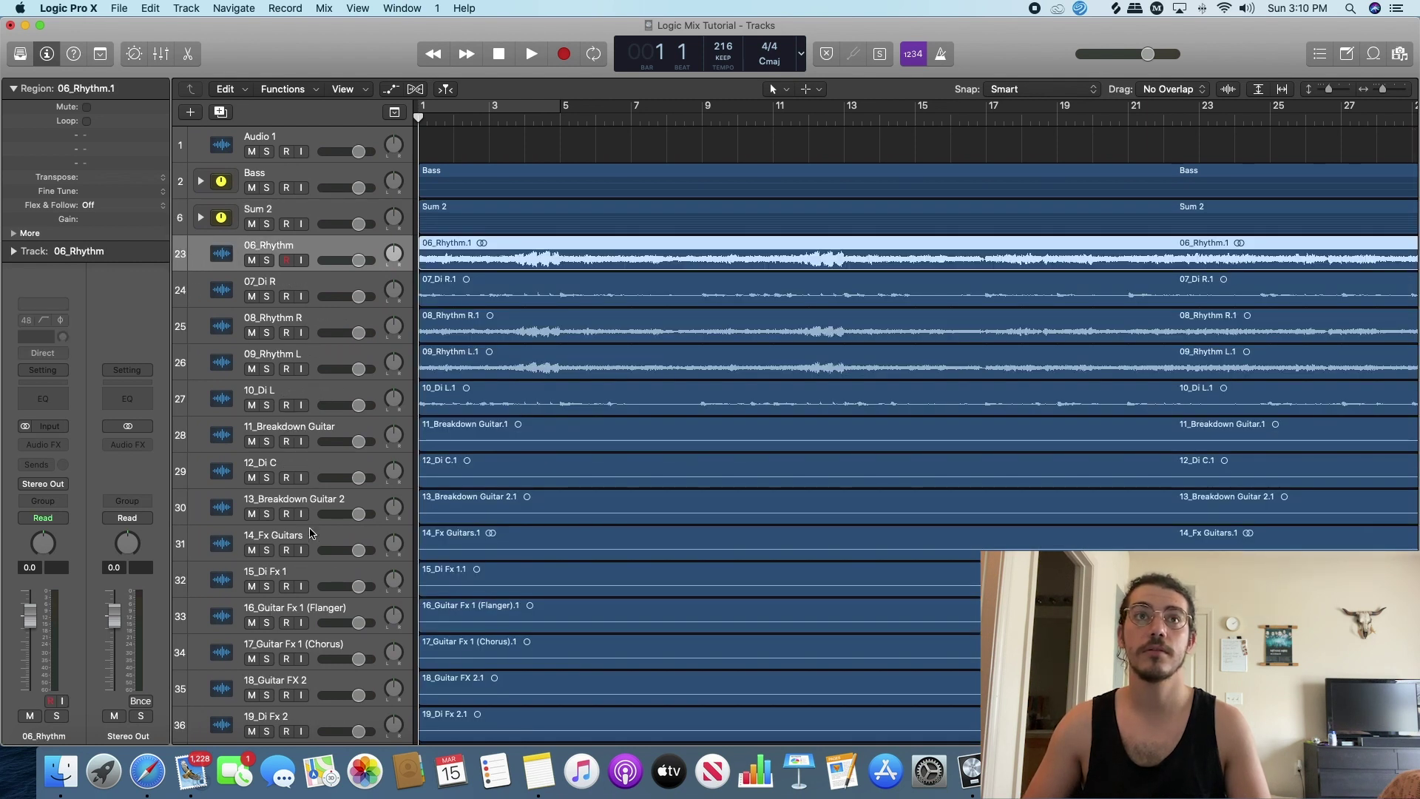
shift+click(316, 500)
right_click(316, 497)
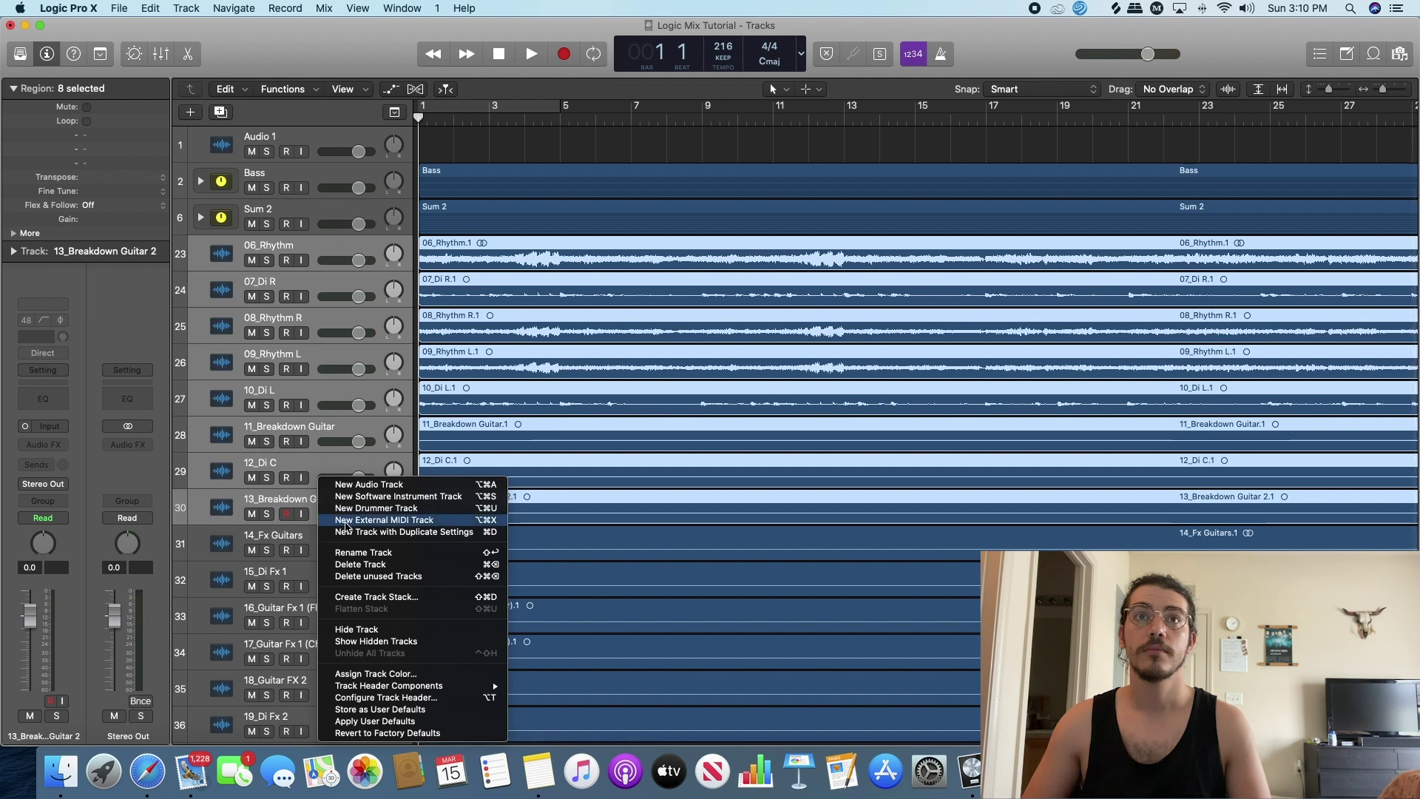
click(391, 598)
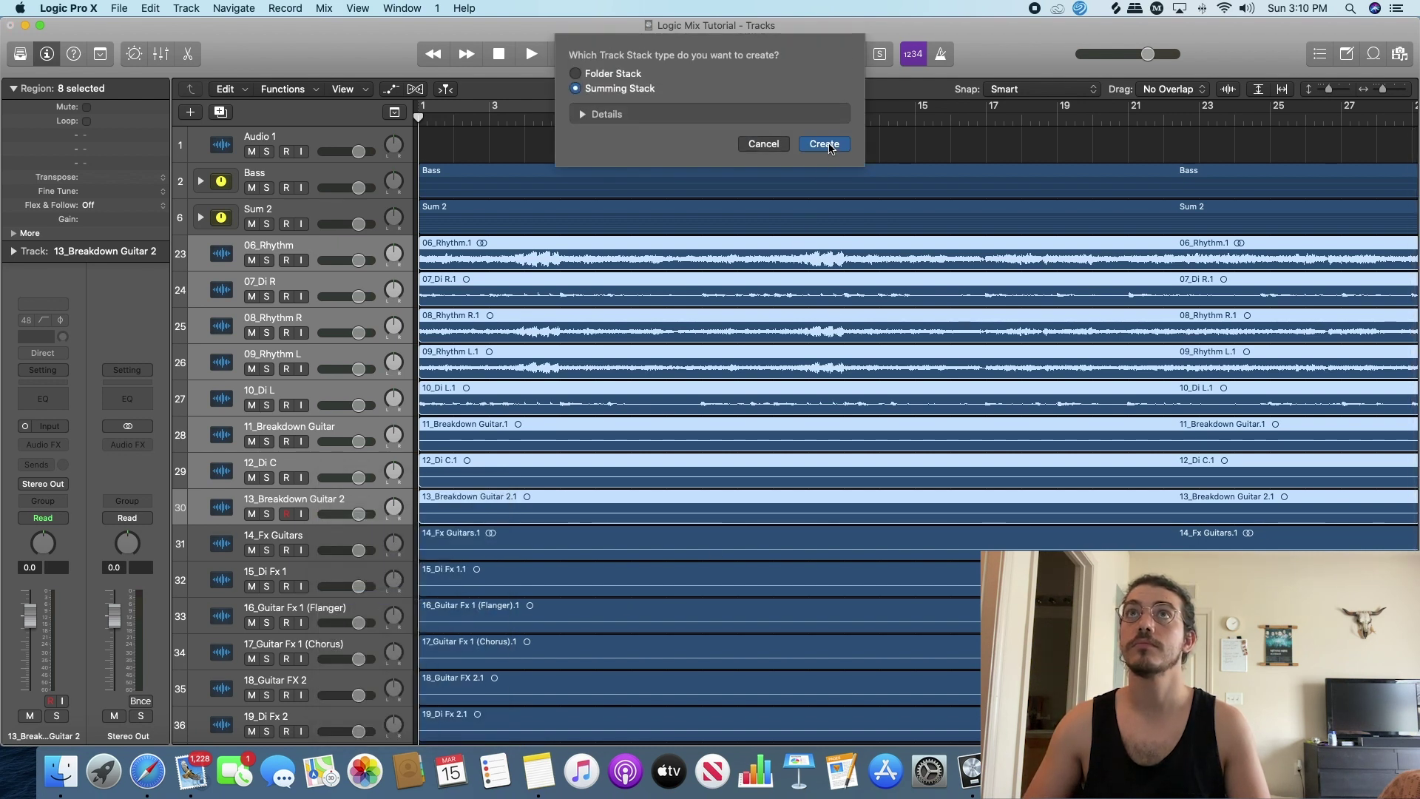
click(831, 143)
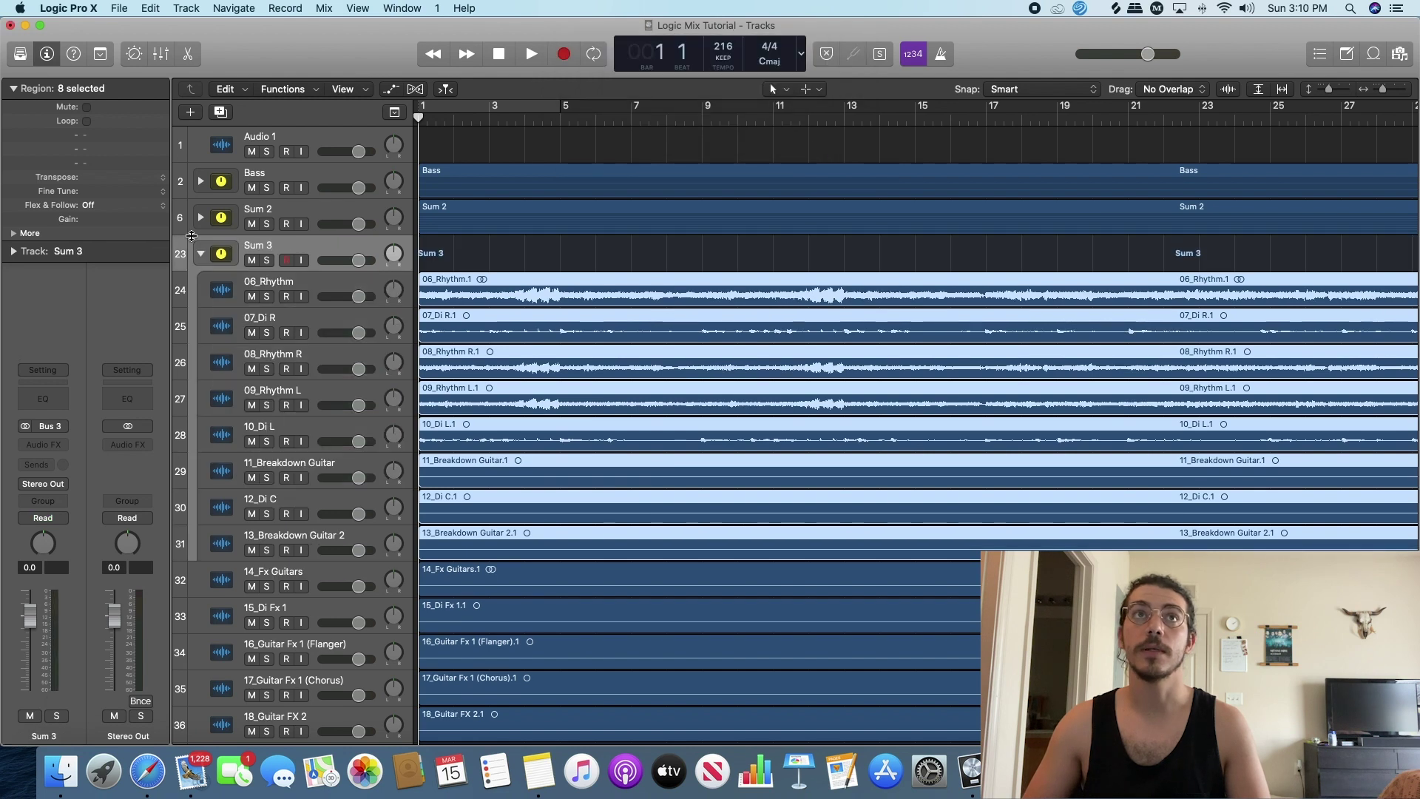
click(201, 255)
Group the effect guitar tracks from 14_Fx Guitars through 19_Di Fx 2 into a Summing Stack and collapse it.
click(296, 281)
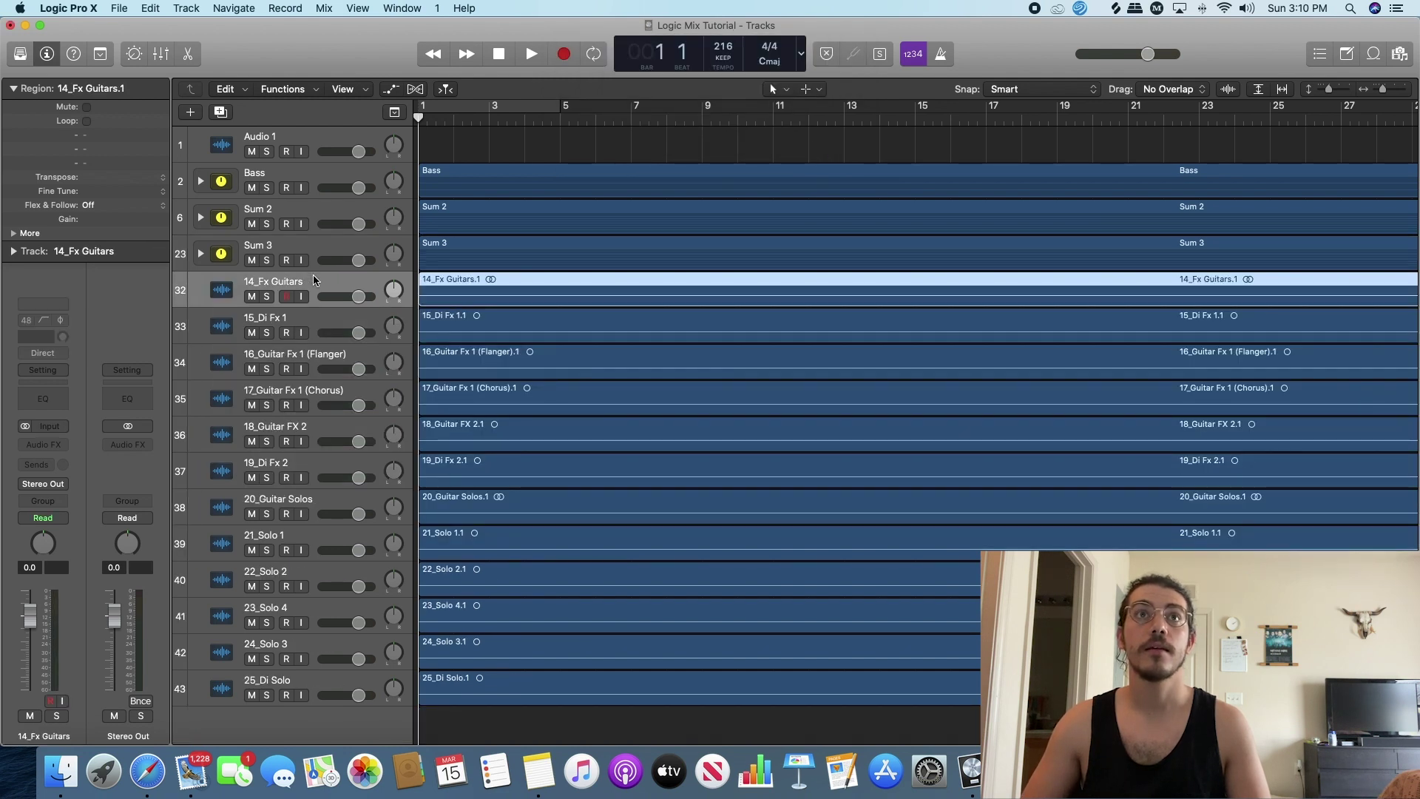
shift+click(318, 473)
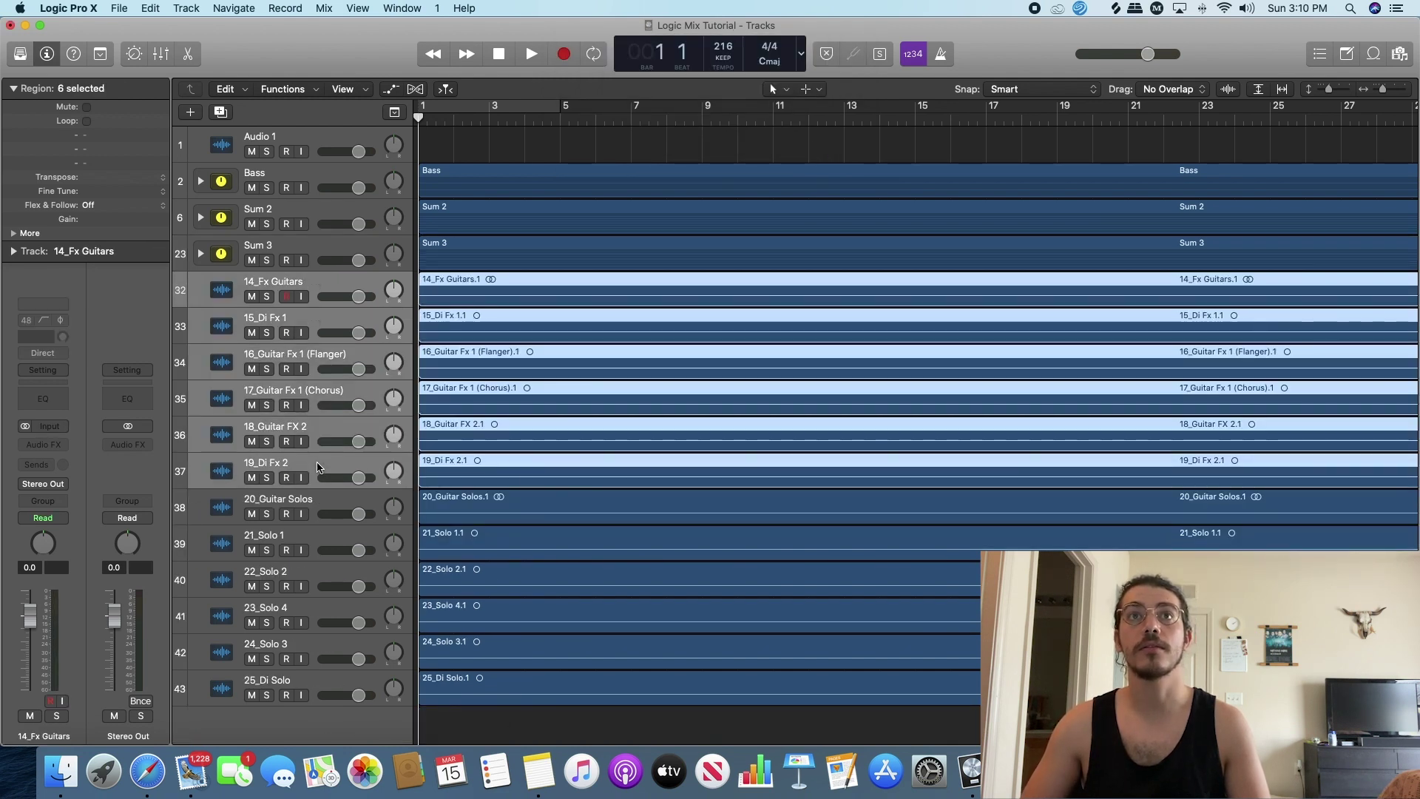
right_click(318, 470)
click(415, 582)
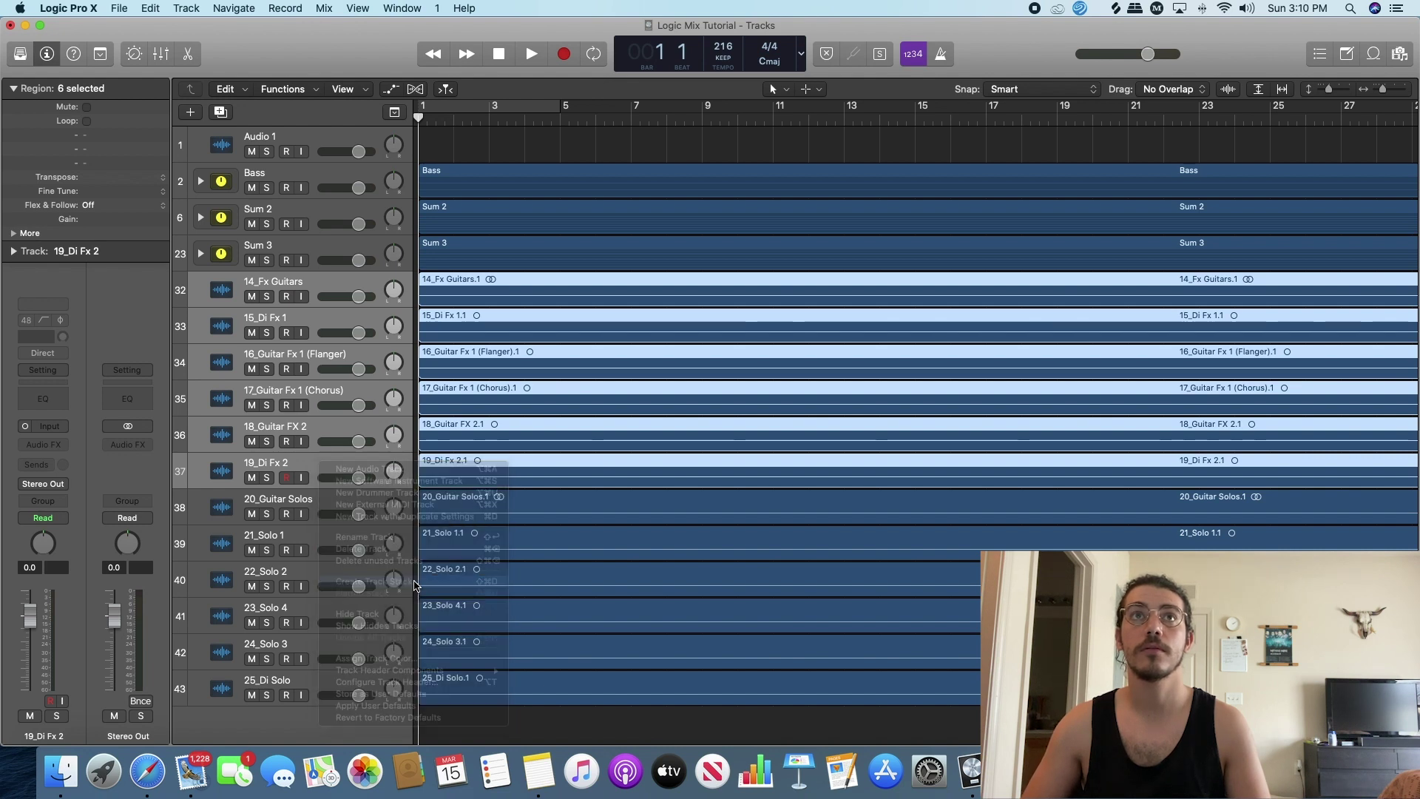
click(824, 145)
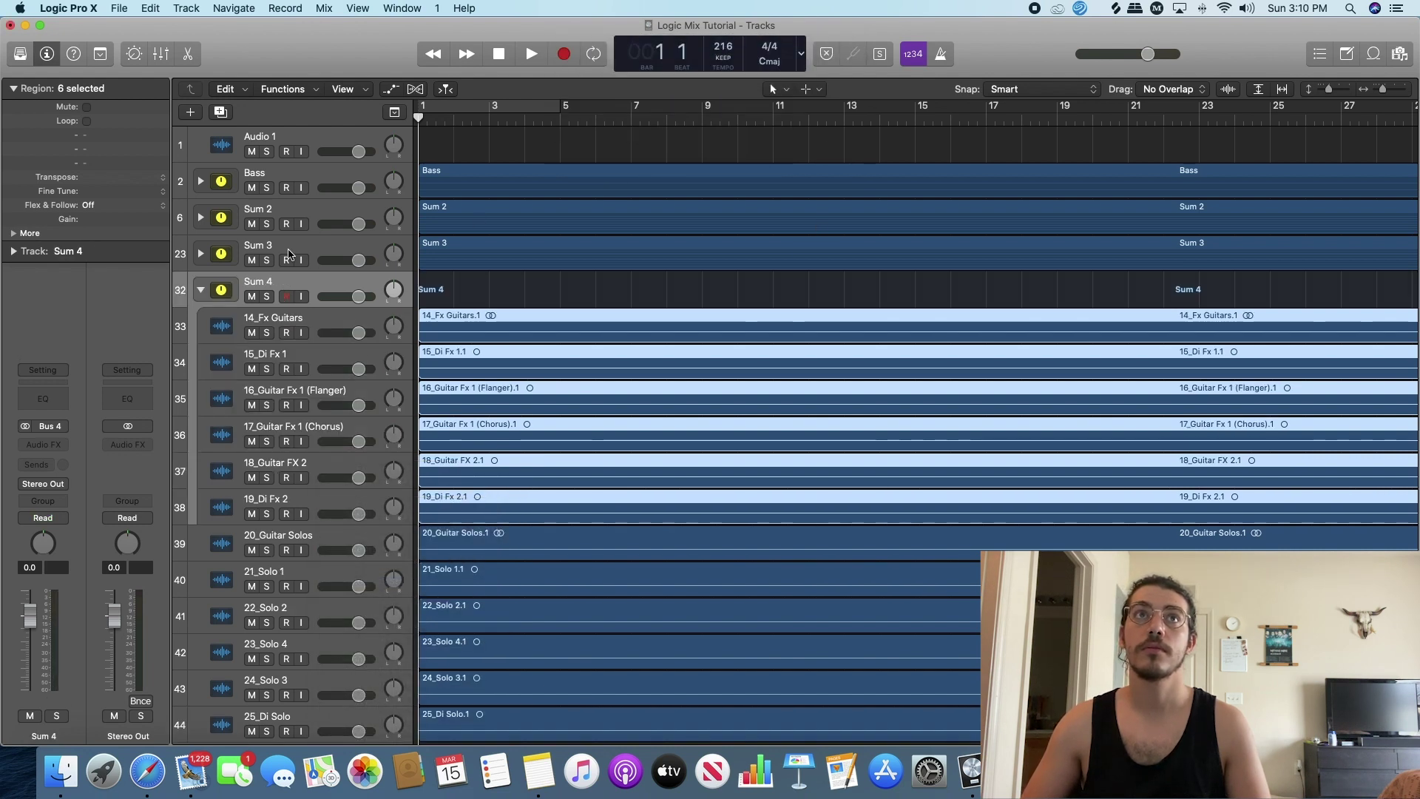
click(201, 290)
Group the solo tracks from 20_Guitar Solos through 25_Di Solo into a Summing Stack and collapse it.
click(312, 318)
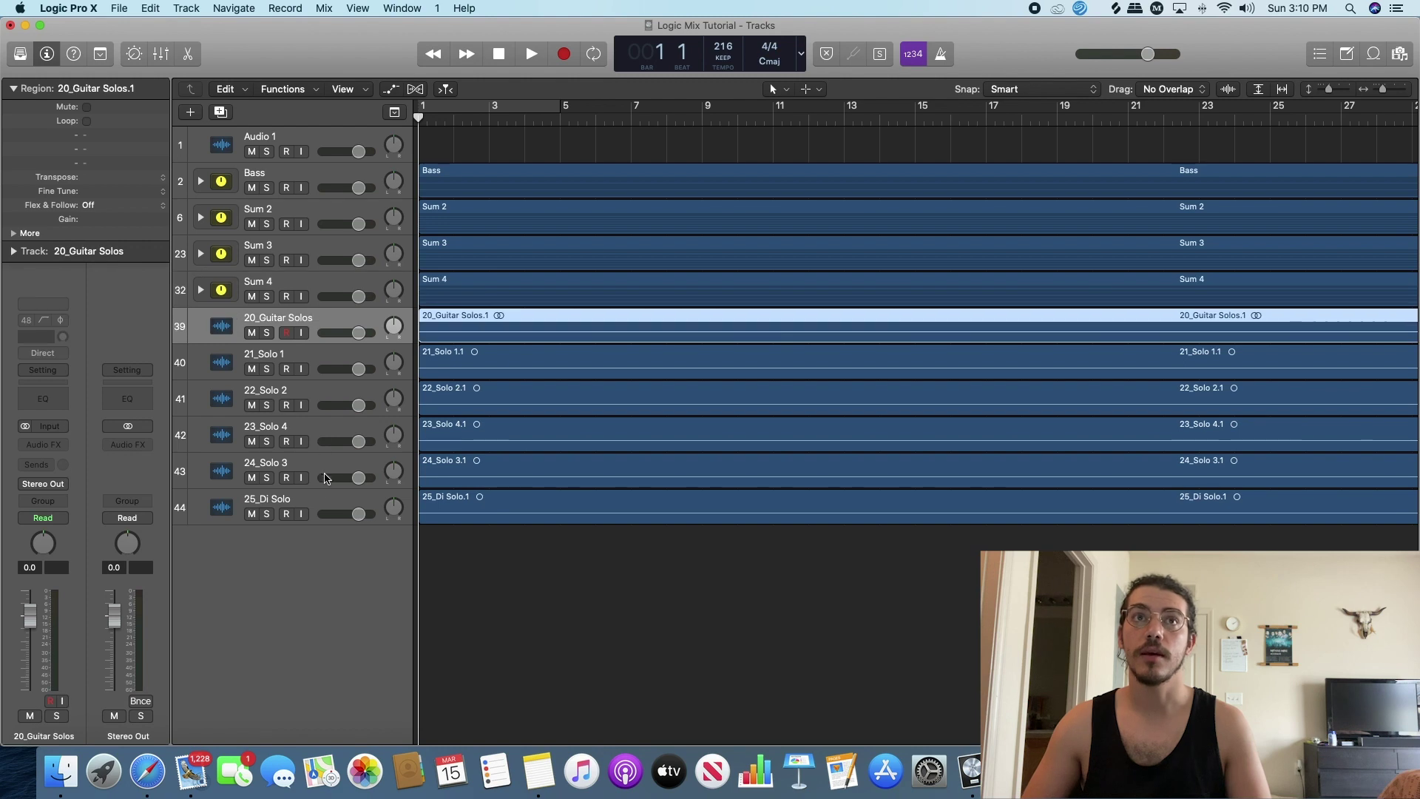
shift+click(325, 494)
right_click(324, 478)
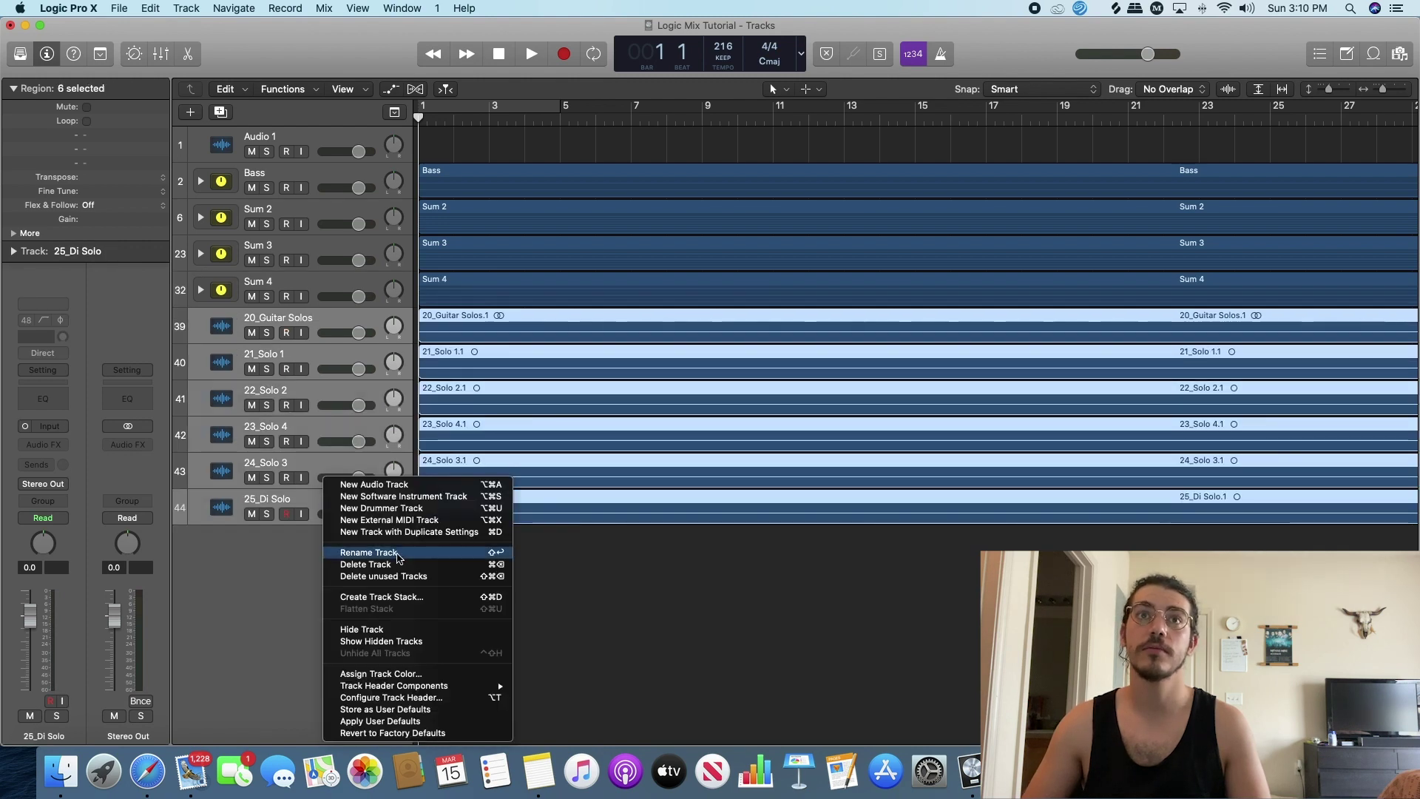
click(385, 596)
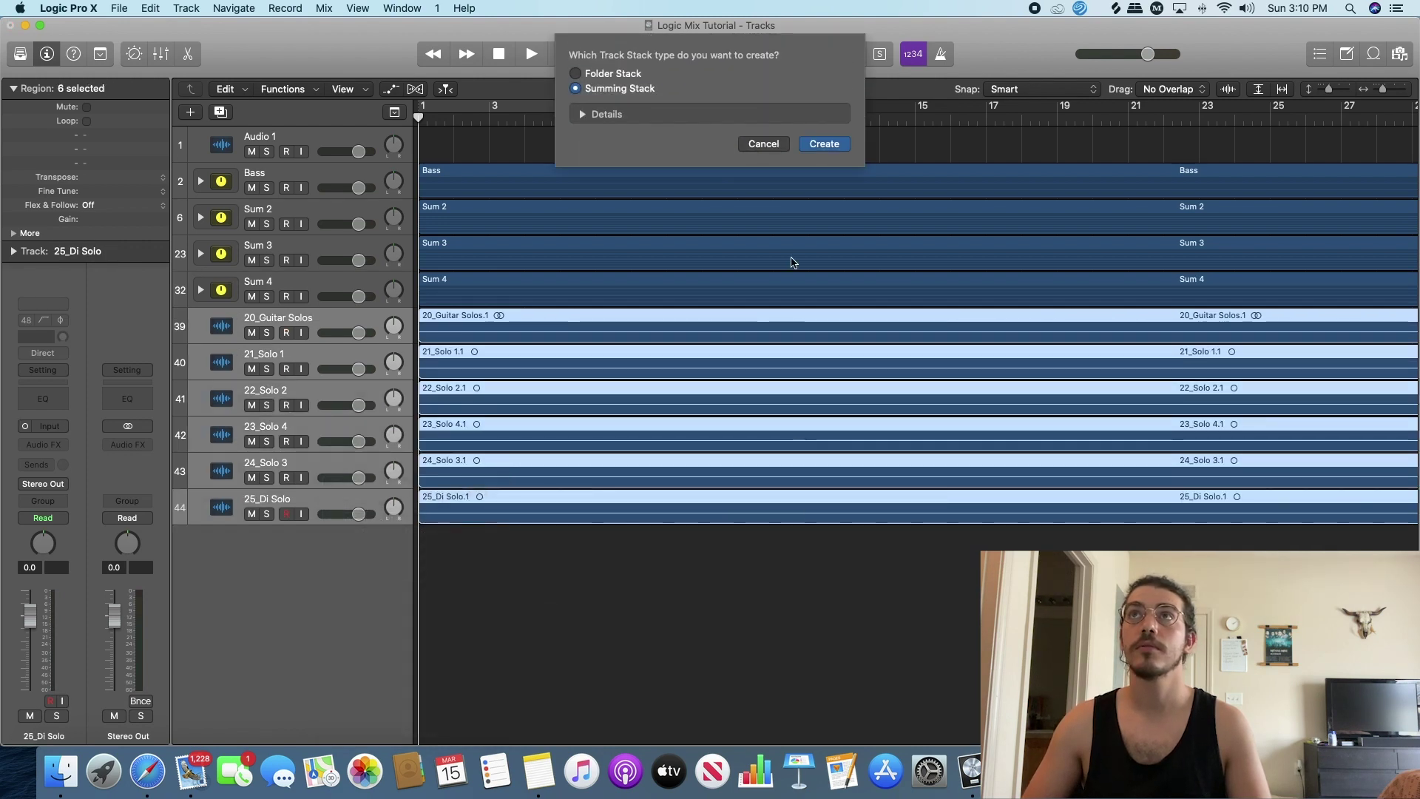
click(824, 145)
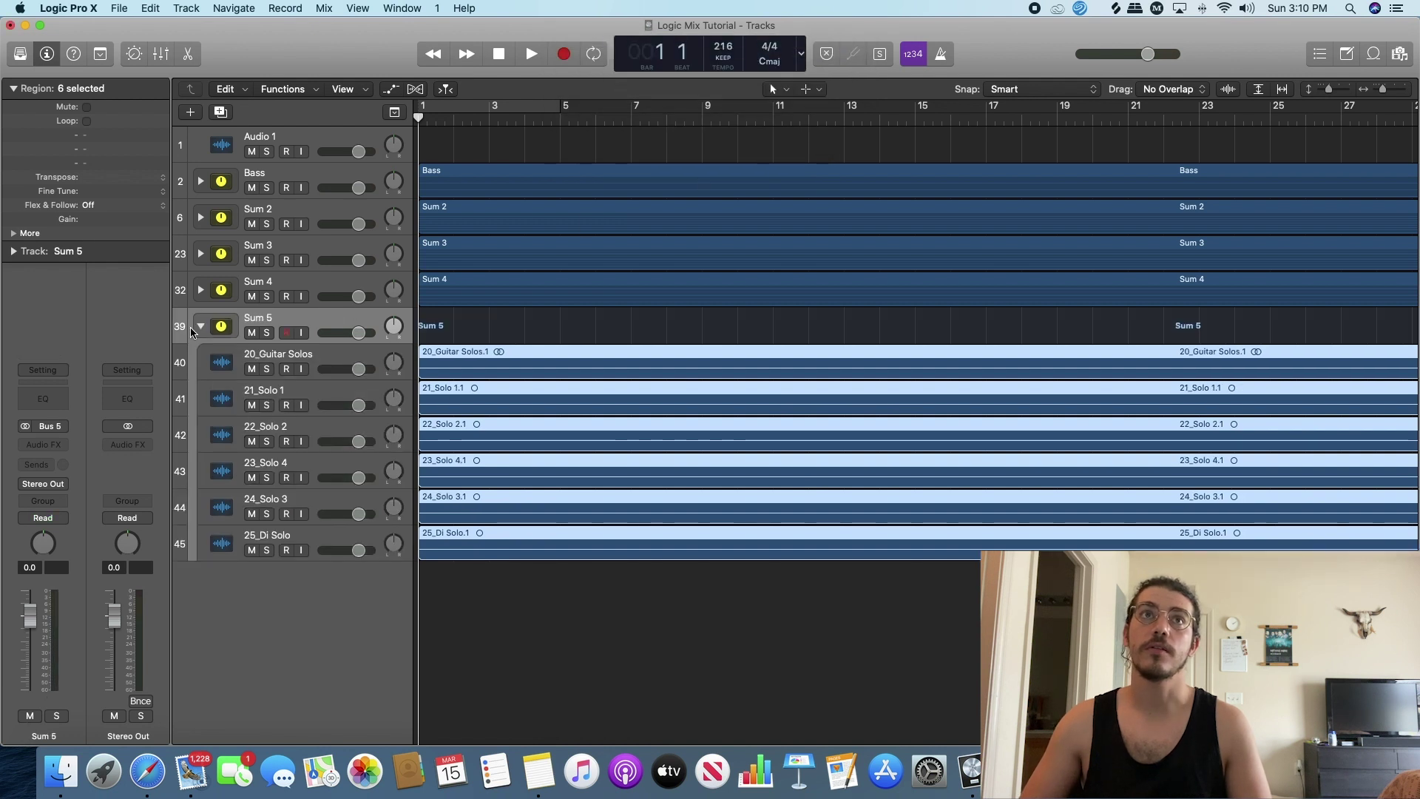
click(198, 327)
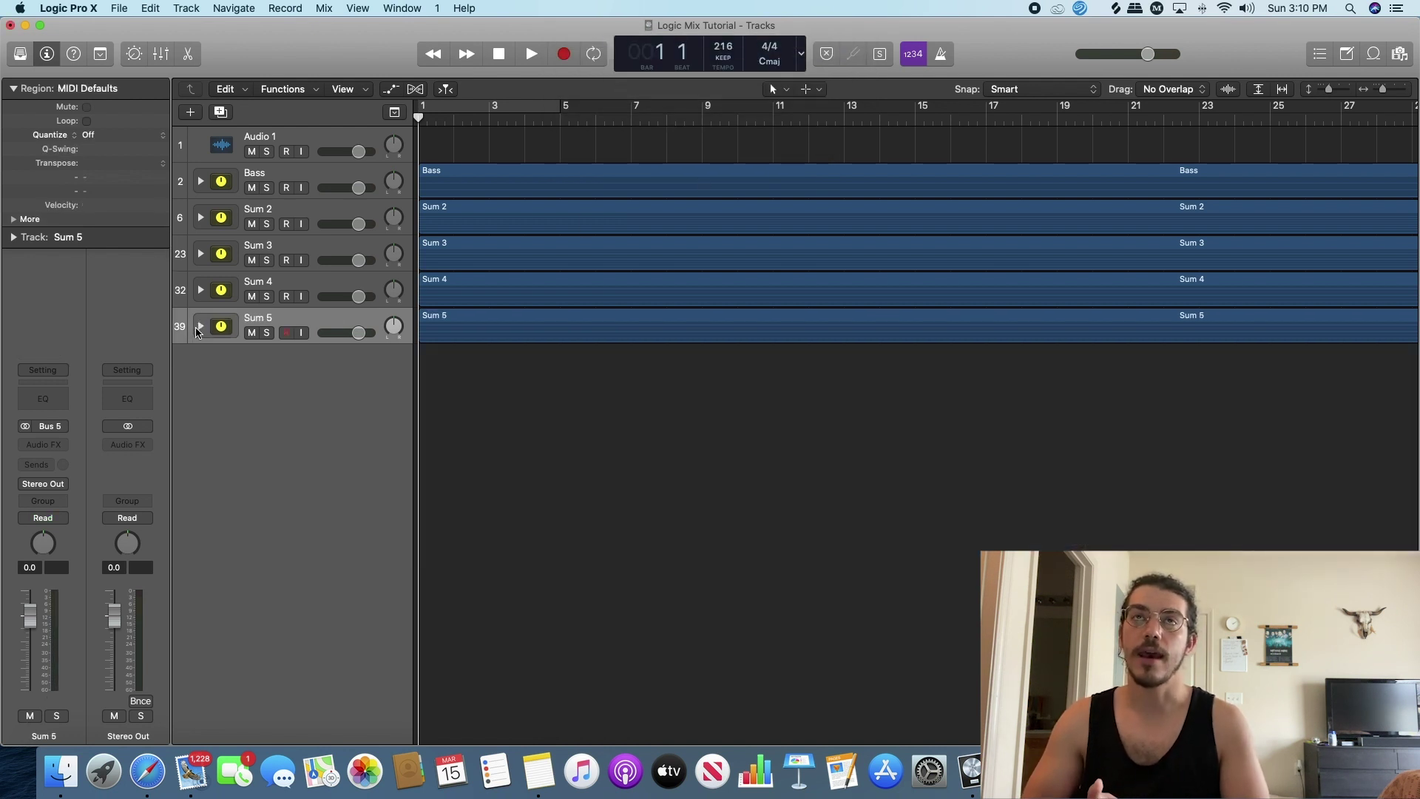
Rename the Sum 2 stack to Drums.
click(275, 208)
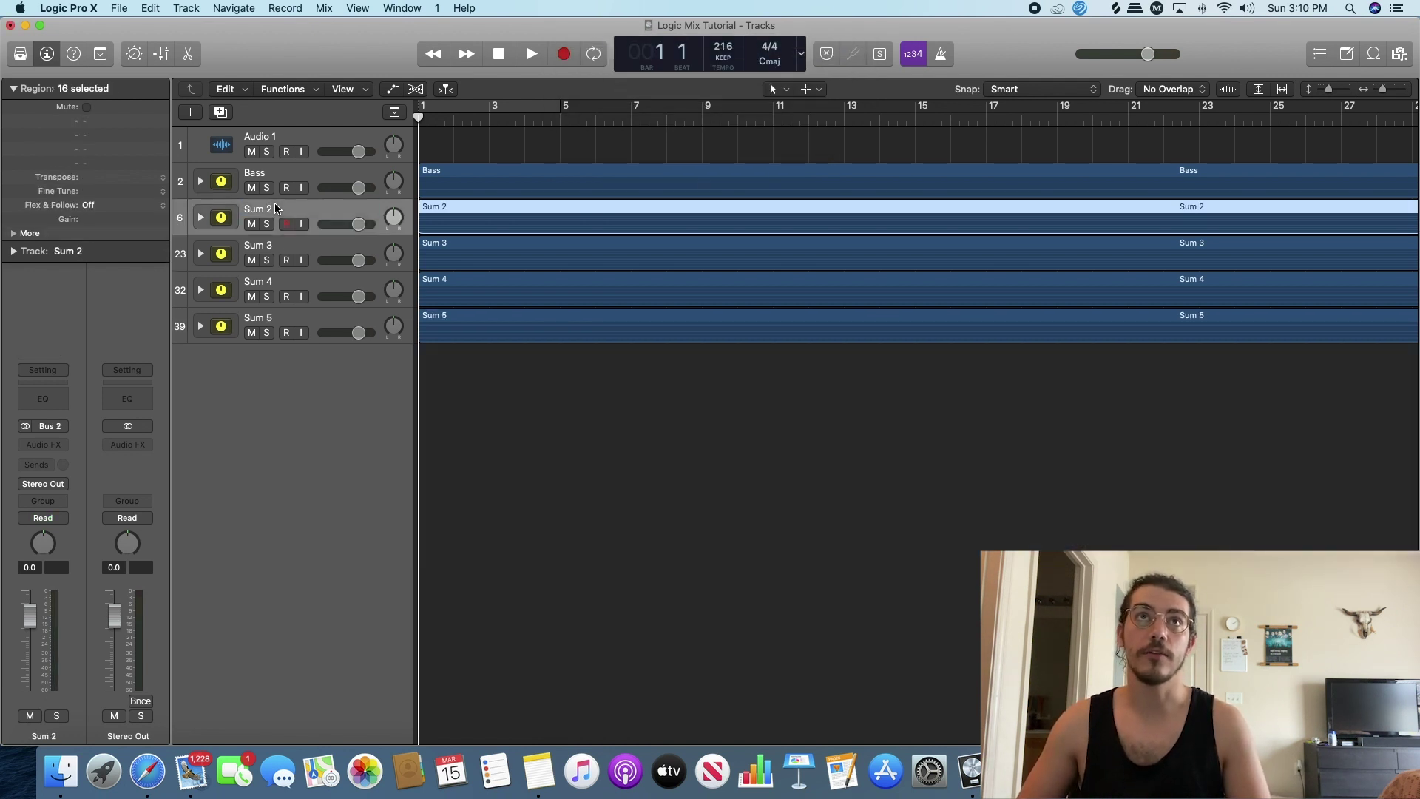
double_click(276, 208)
text(Drums)
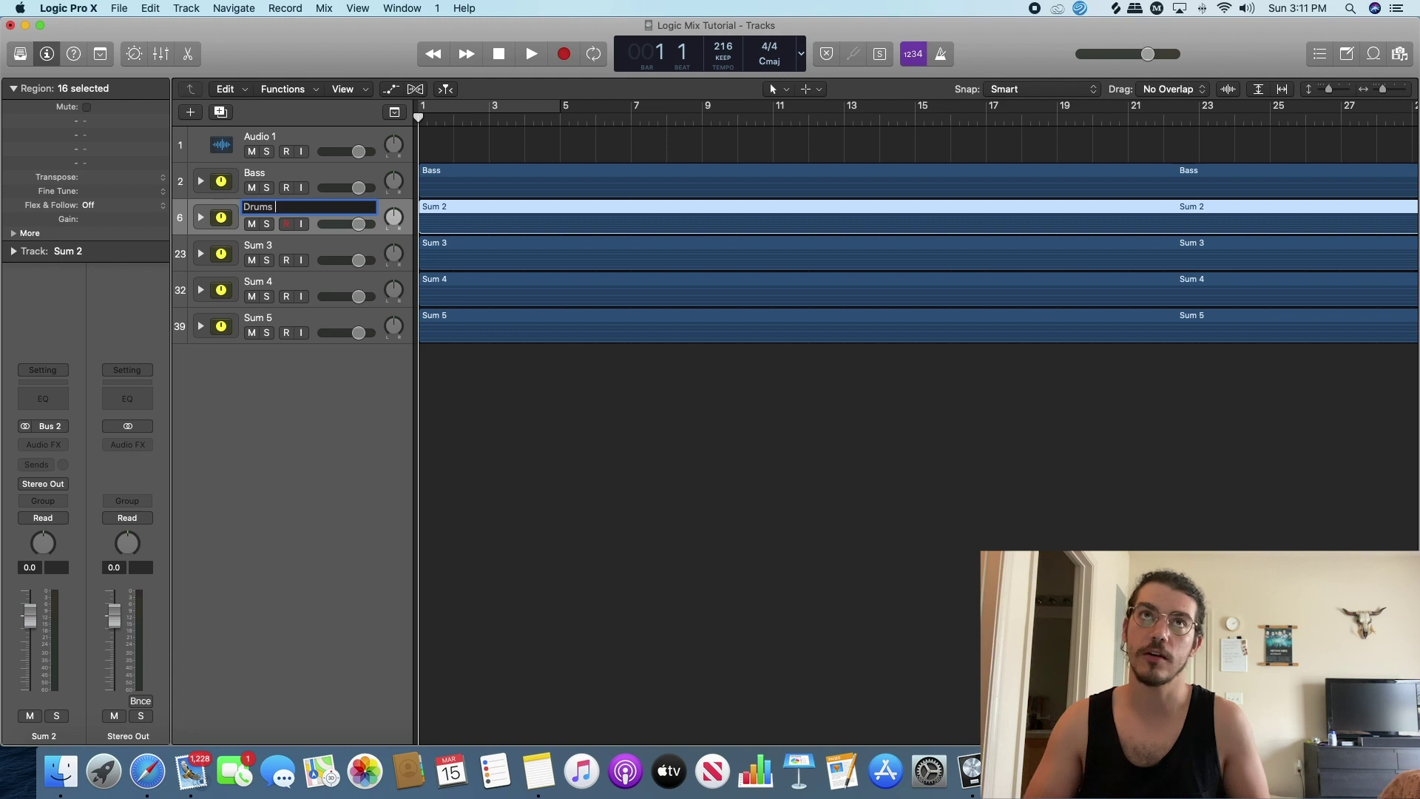
key(Return)
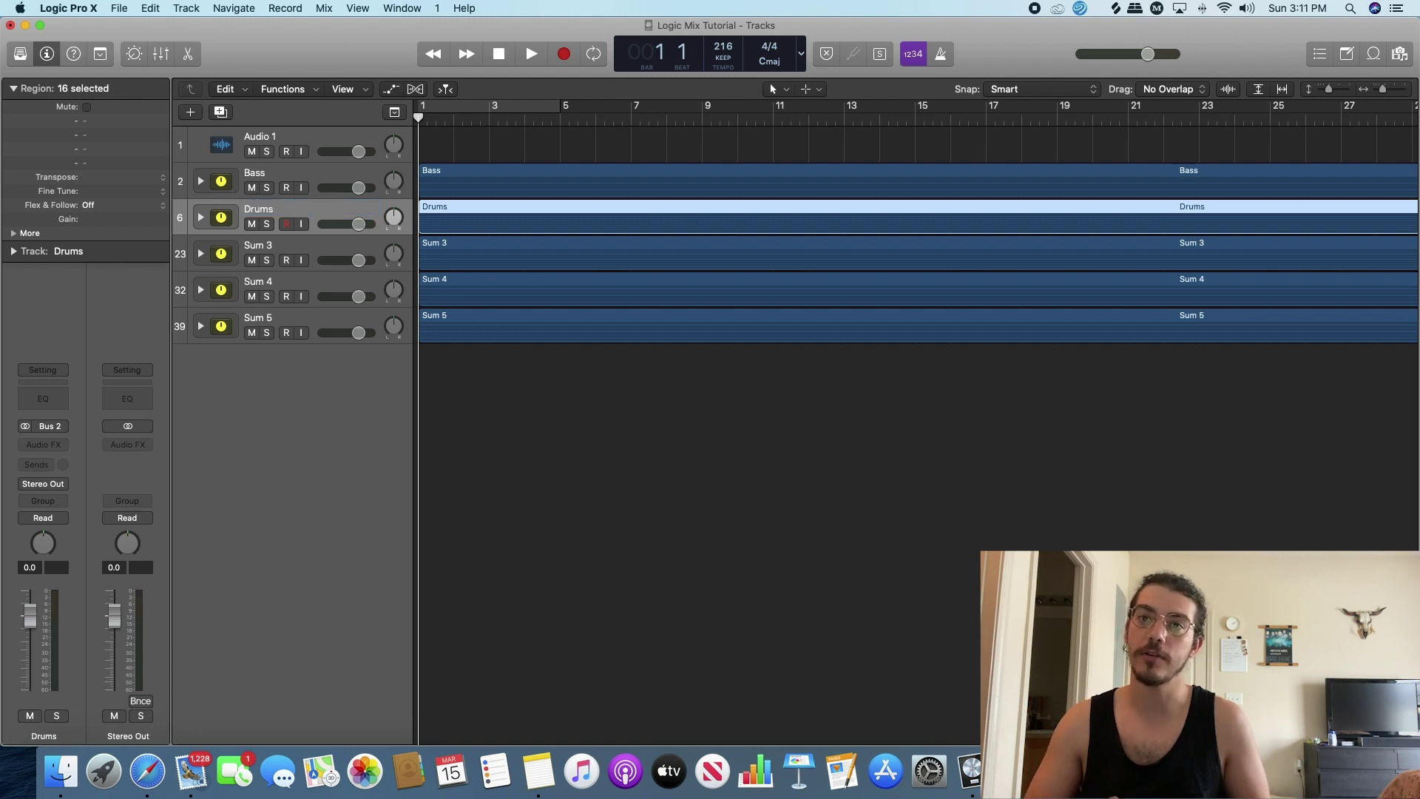
Rename the Sum 3 stack to Rhythm Guitars, leaving it collapsed.
click(260, 247)
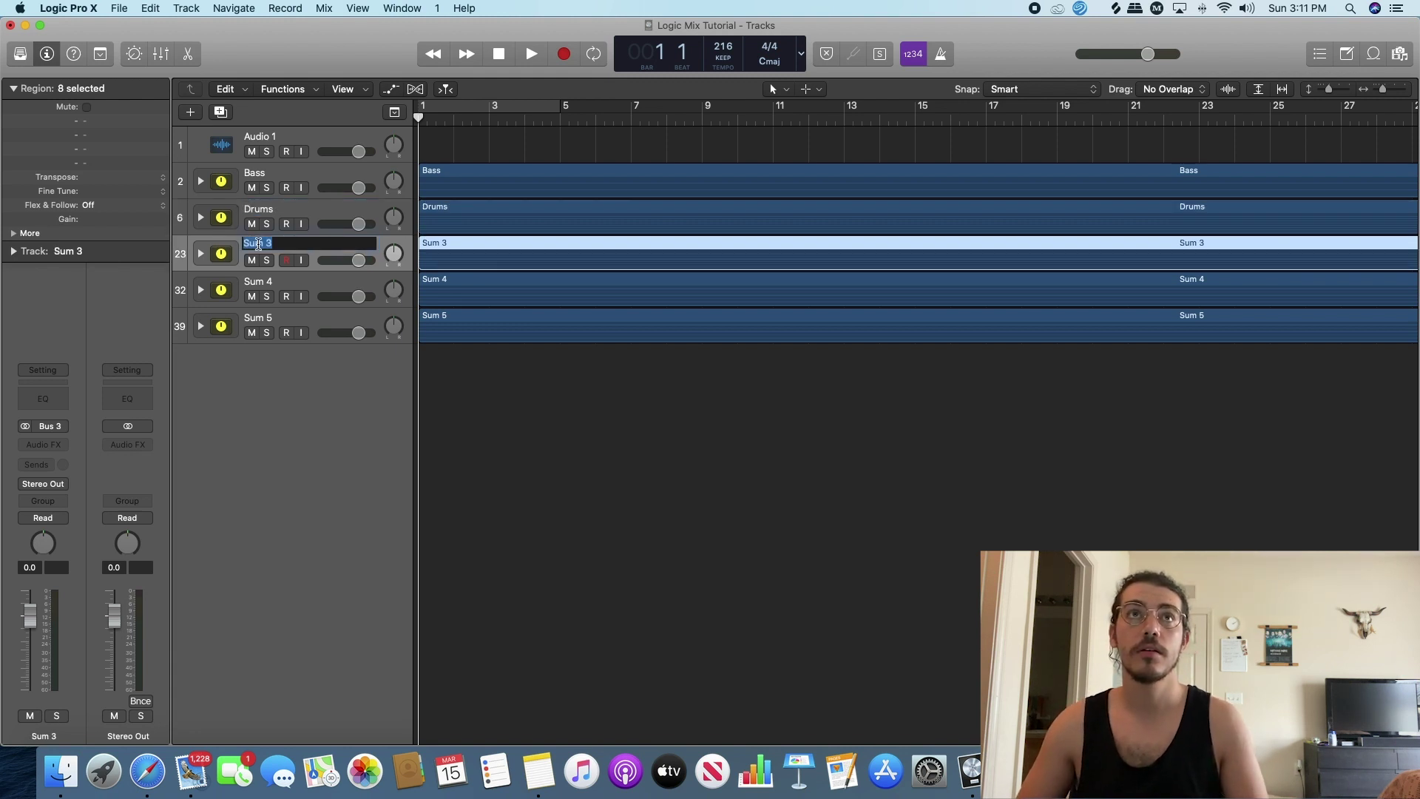
click(201, 254)
click(200, 253)
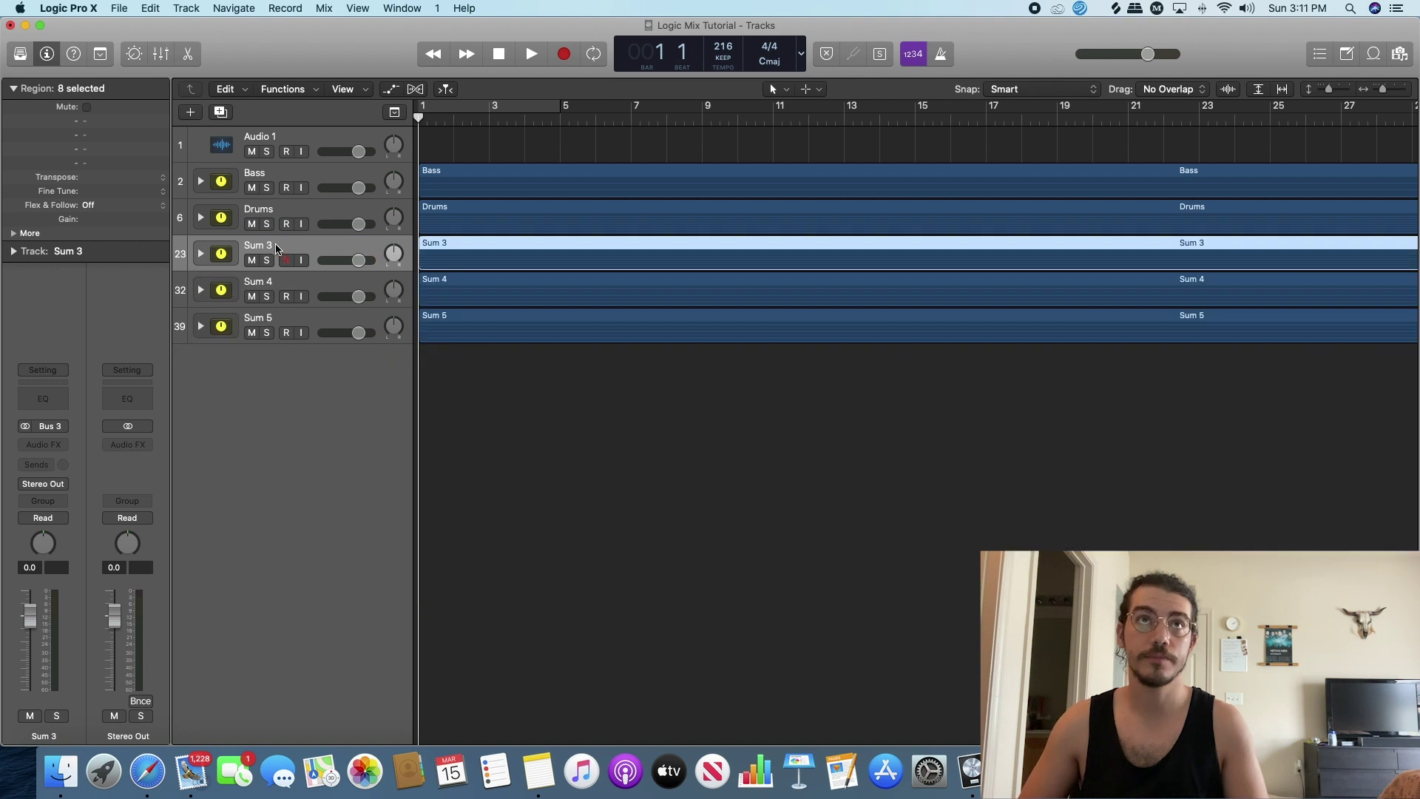
double_click(277, 250)
text(E)
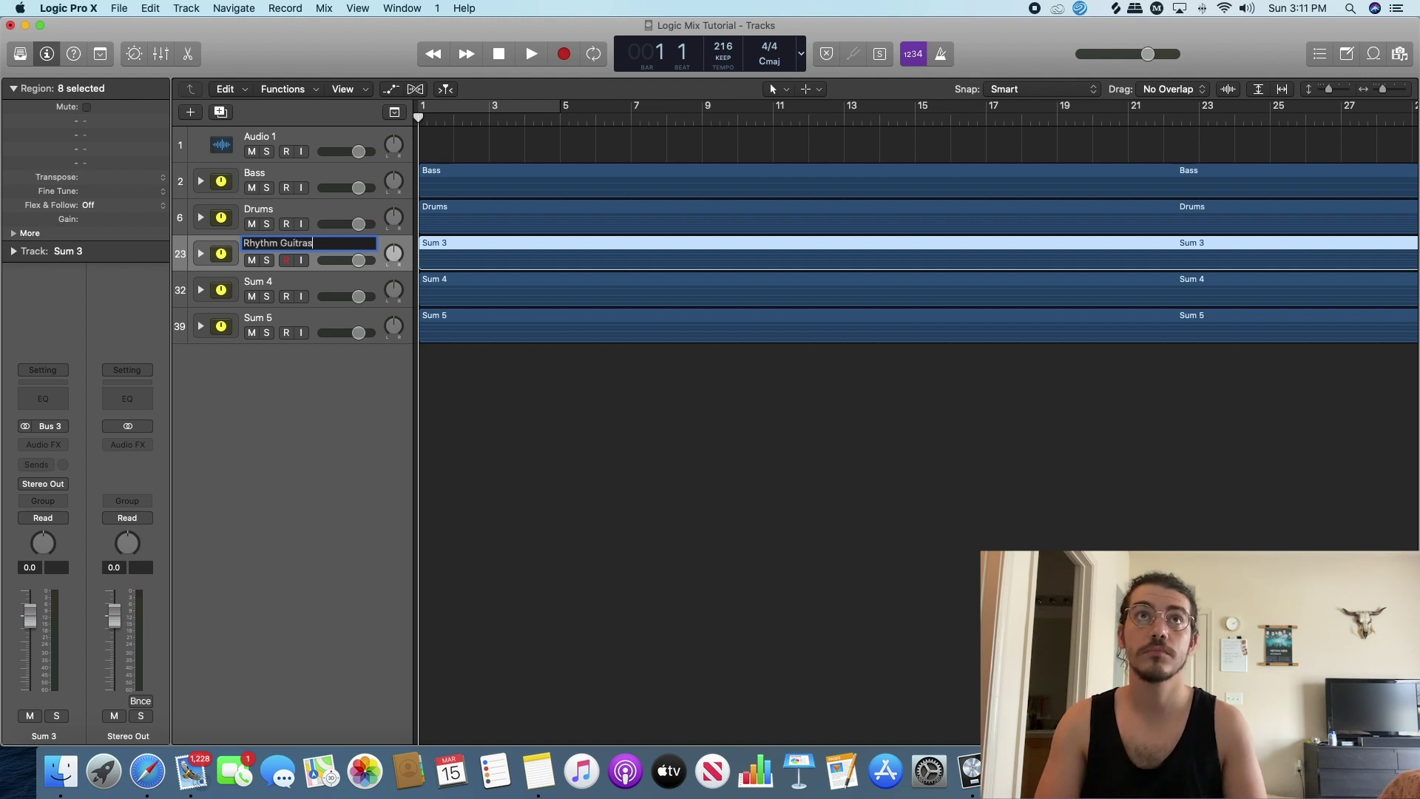
text(s)
key(Return)
Rename the Sum 4 stack to Fx Guitars.
double_click(266, 281)
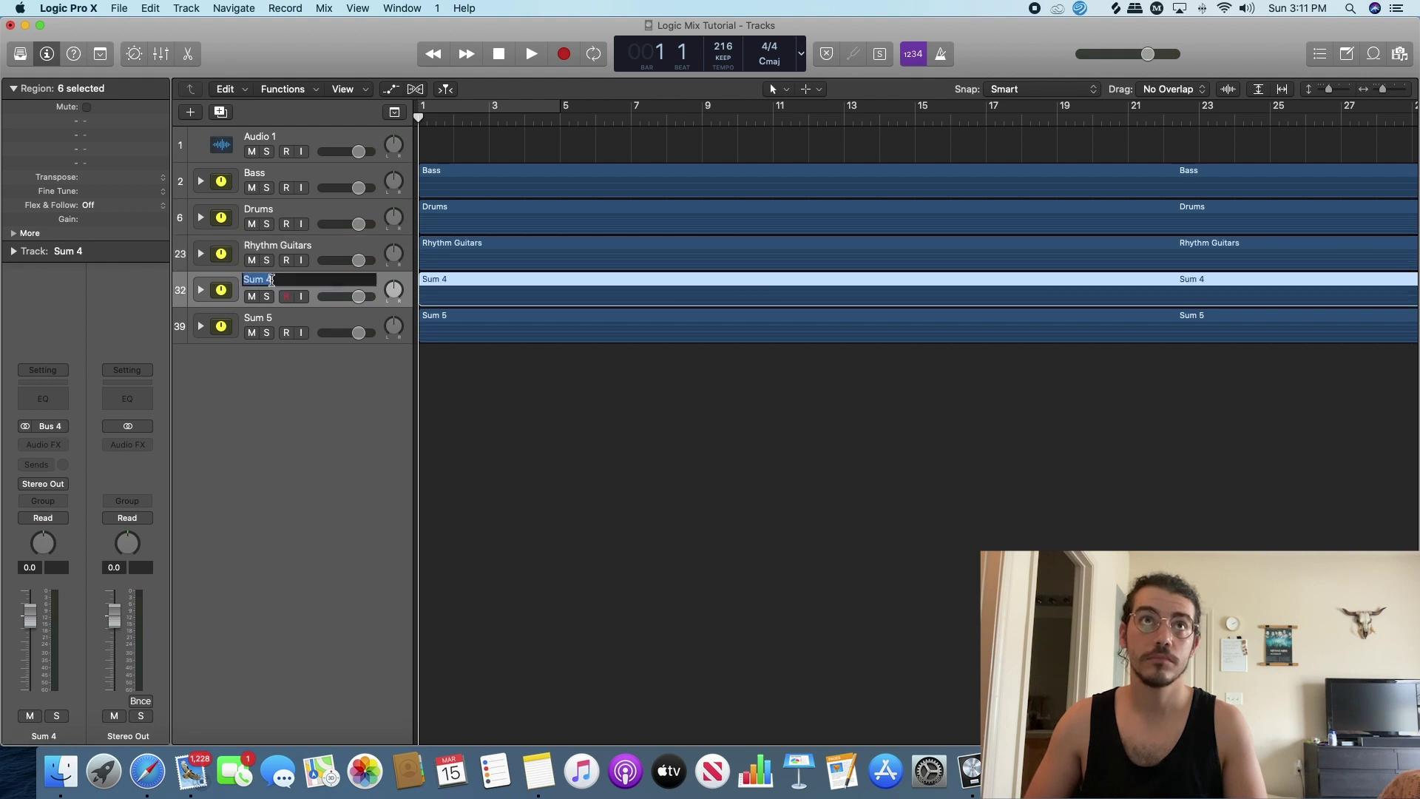
text(Fx Guitars)
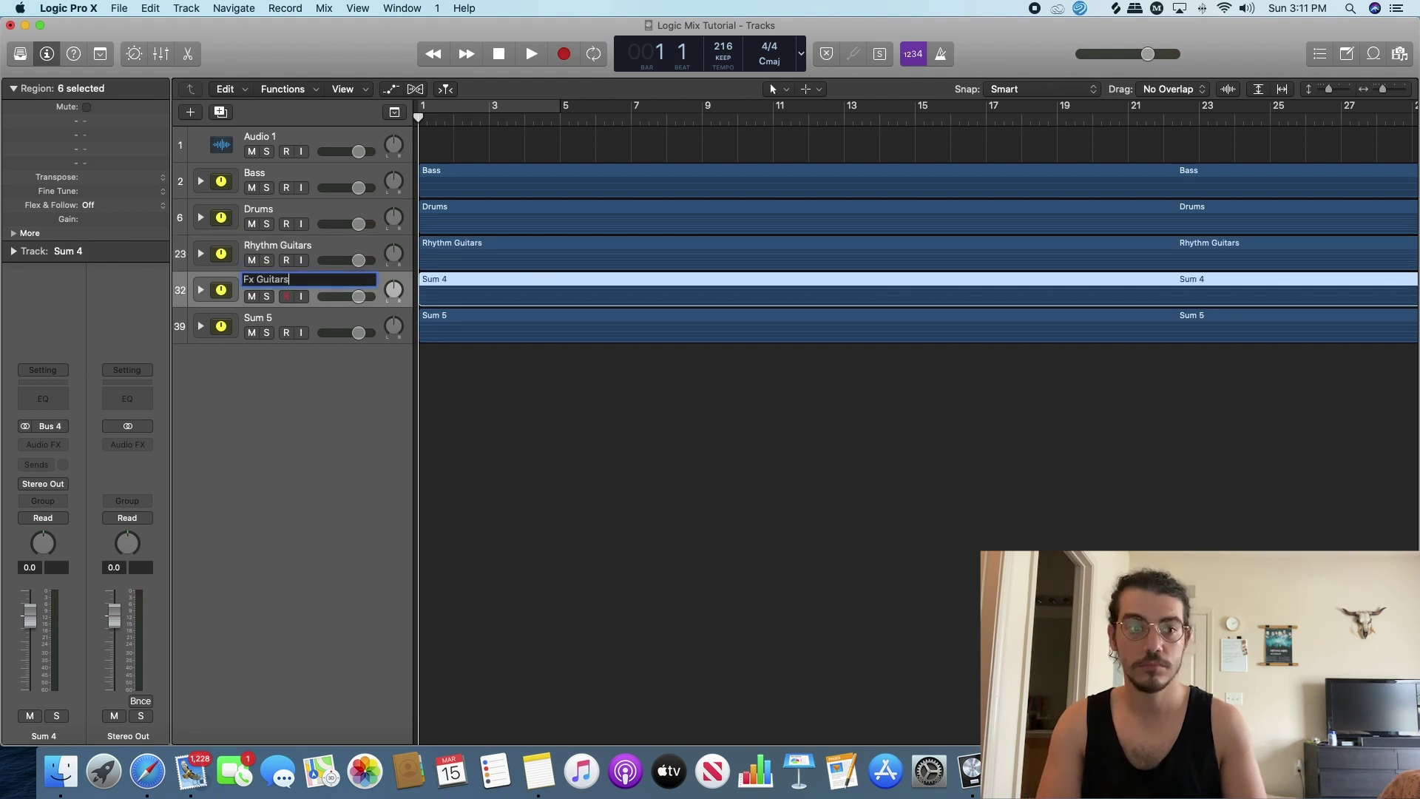
key(Return)
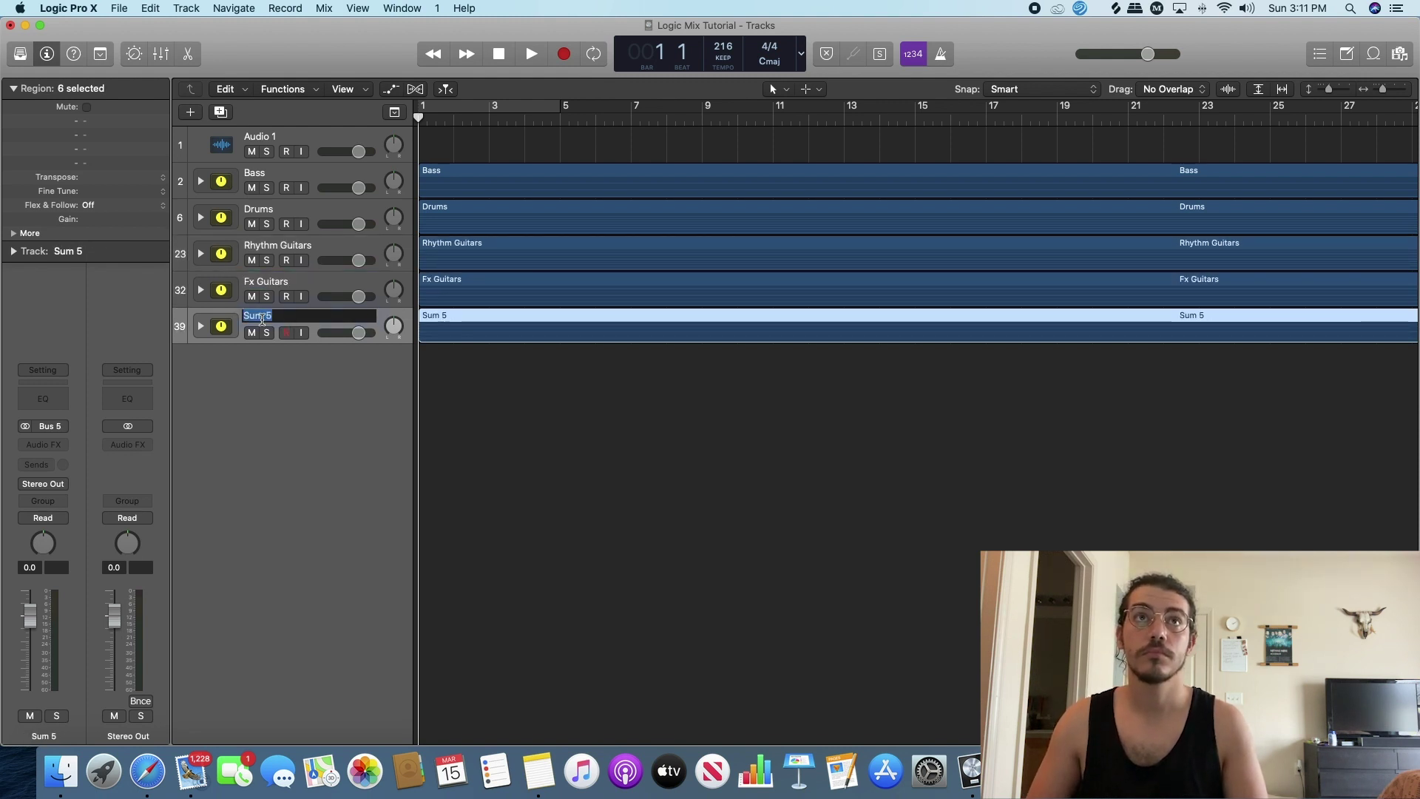
Rename the Sum 5 stack to Solos.
double_click(262, 318)
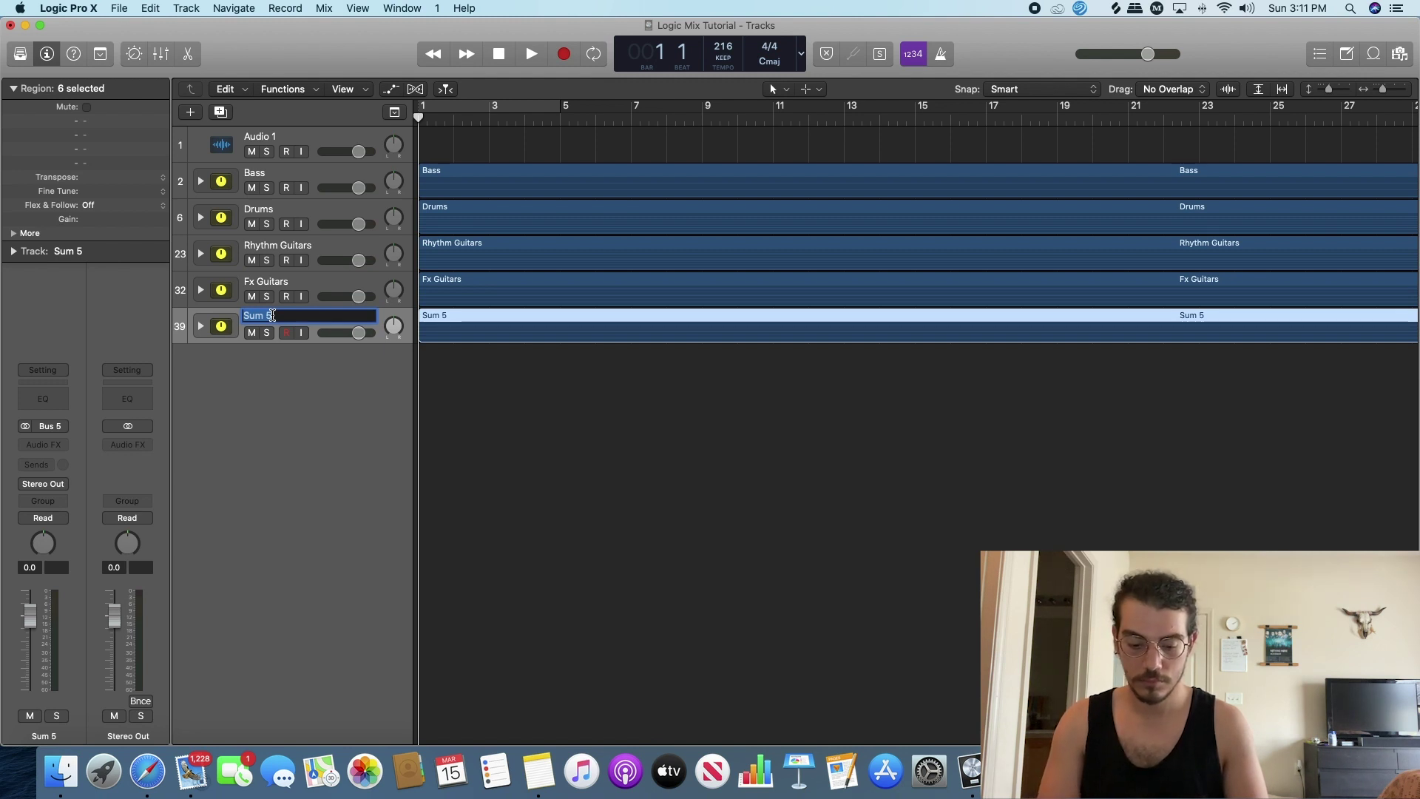
text(S)
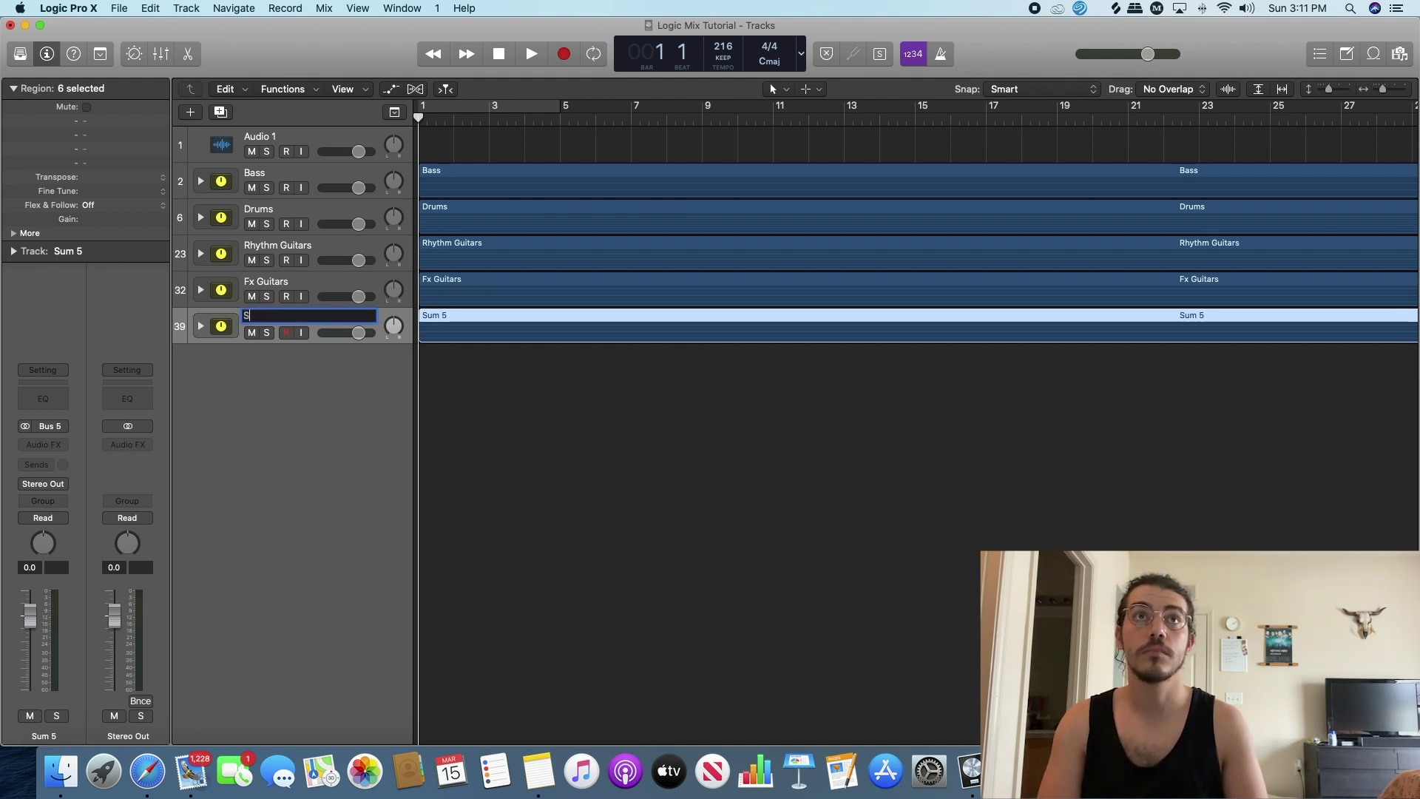
text(olos)
key(Return)
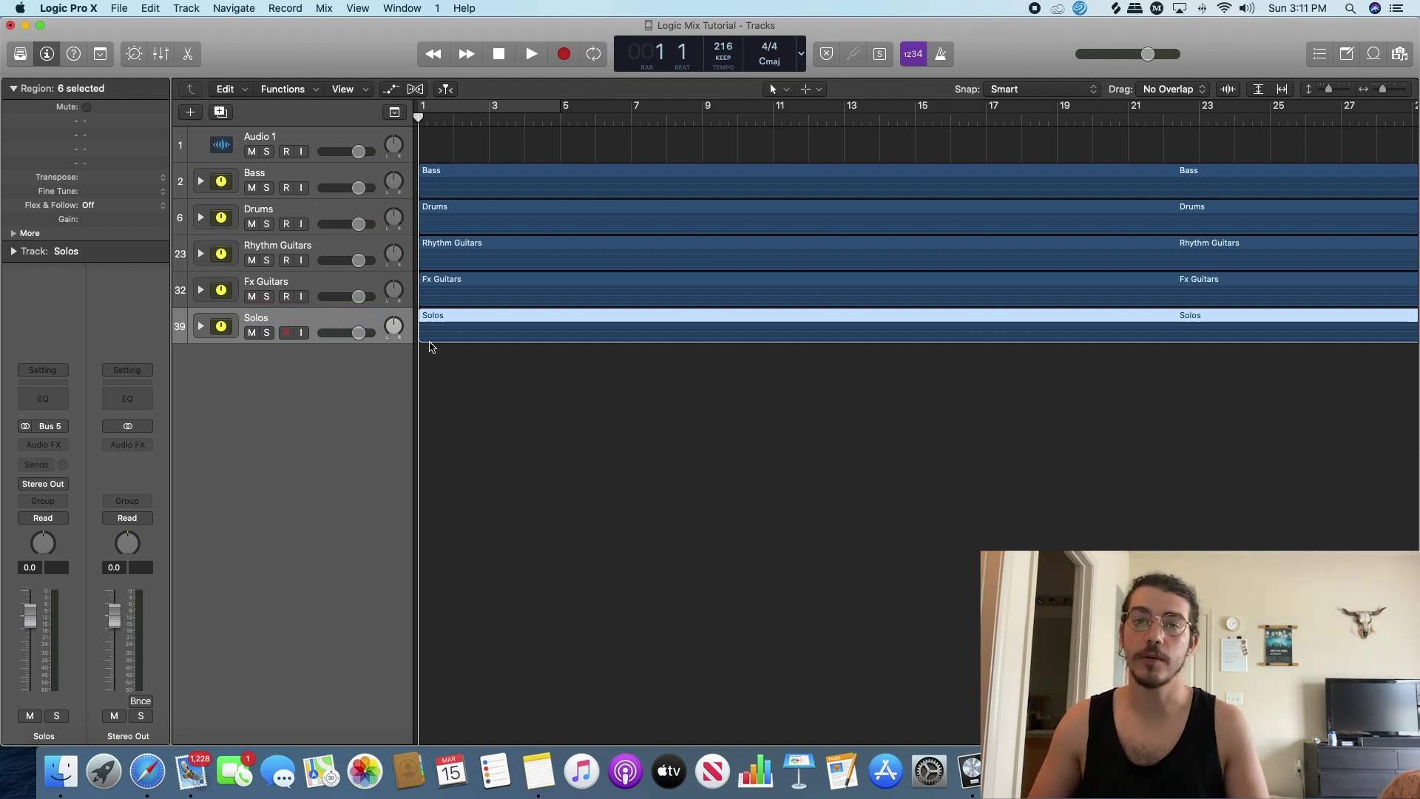
Open the Mixer in its own enlarged window and expand the Bass stack to show its individual channels.
key(super+2)
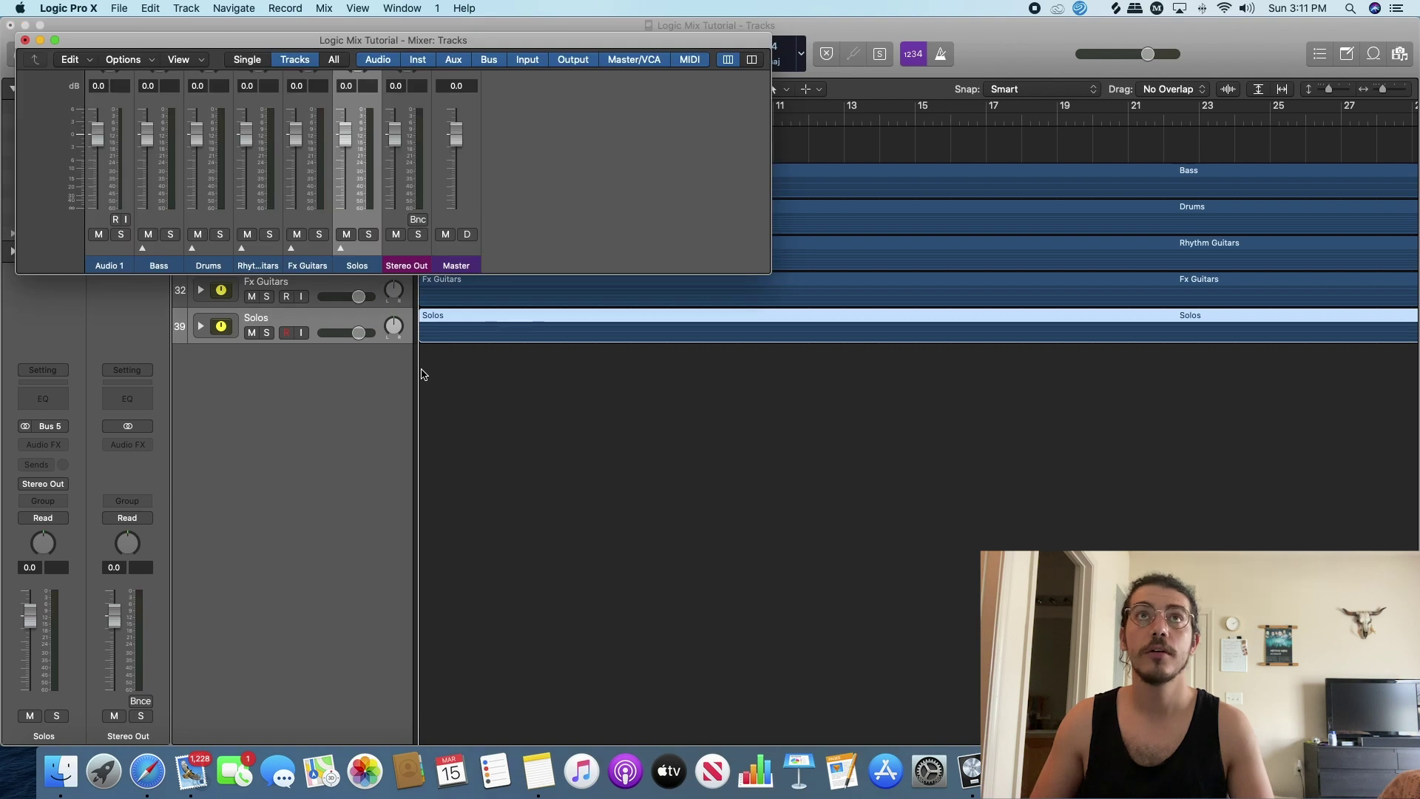
double_click(409, 43)
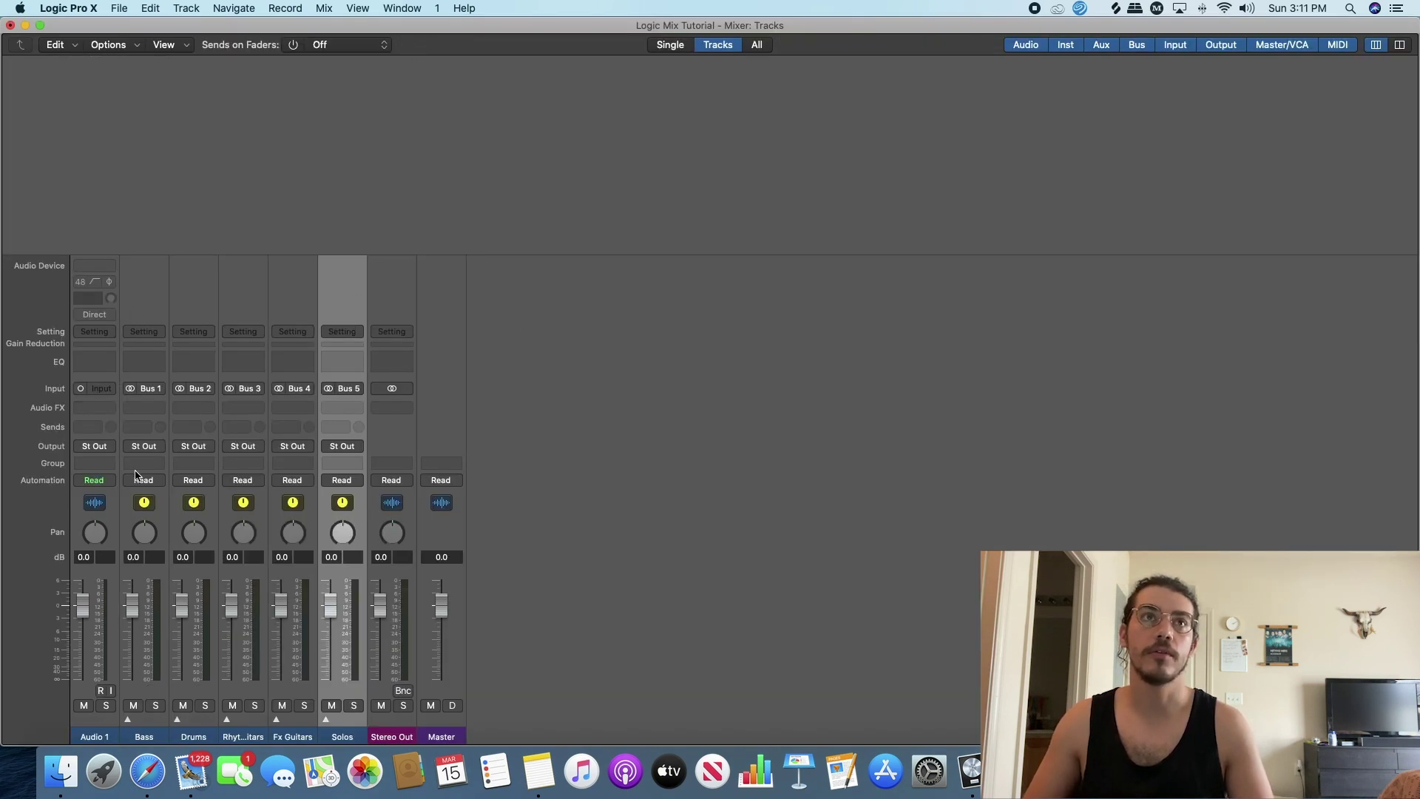
click(116, 459)
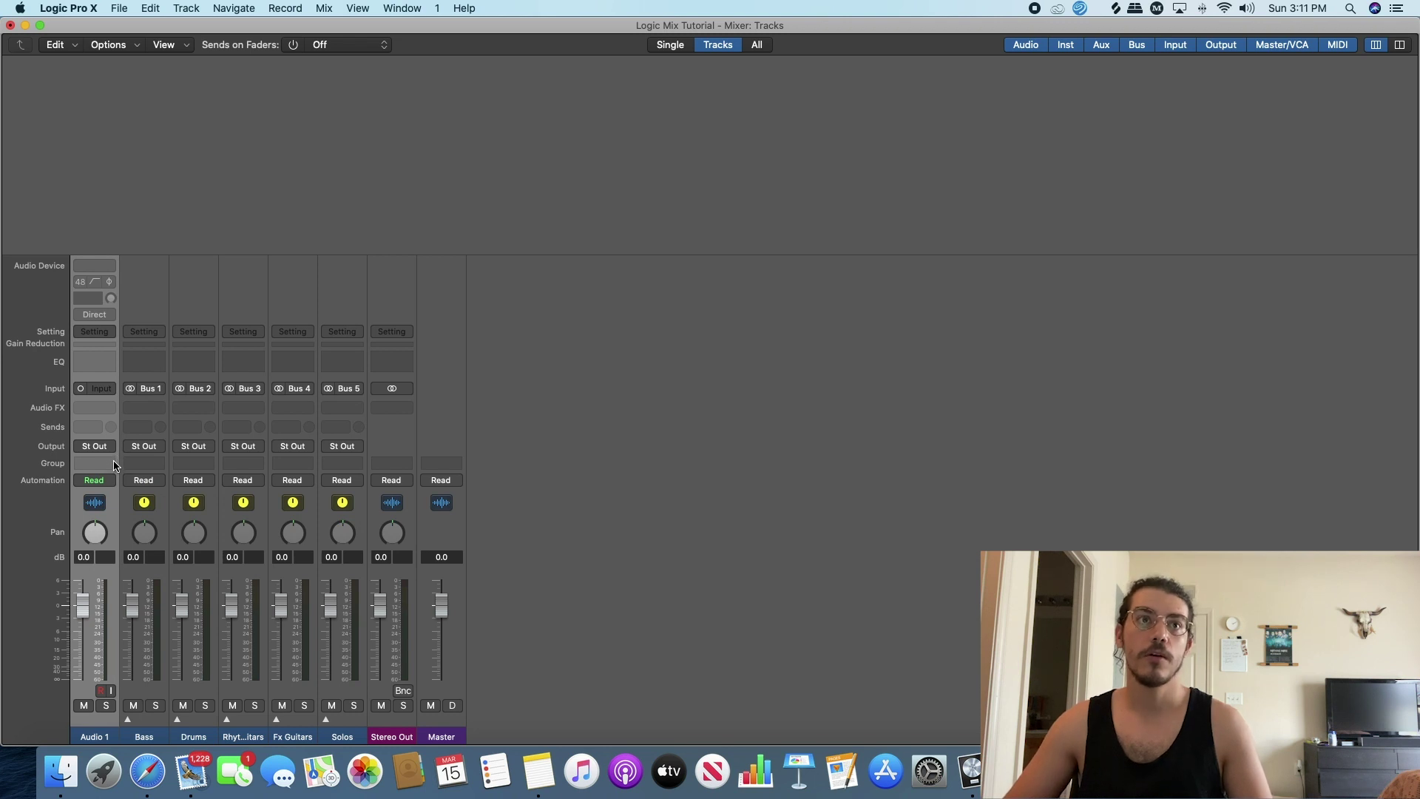
click(132, 718)
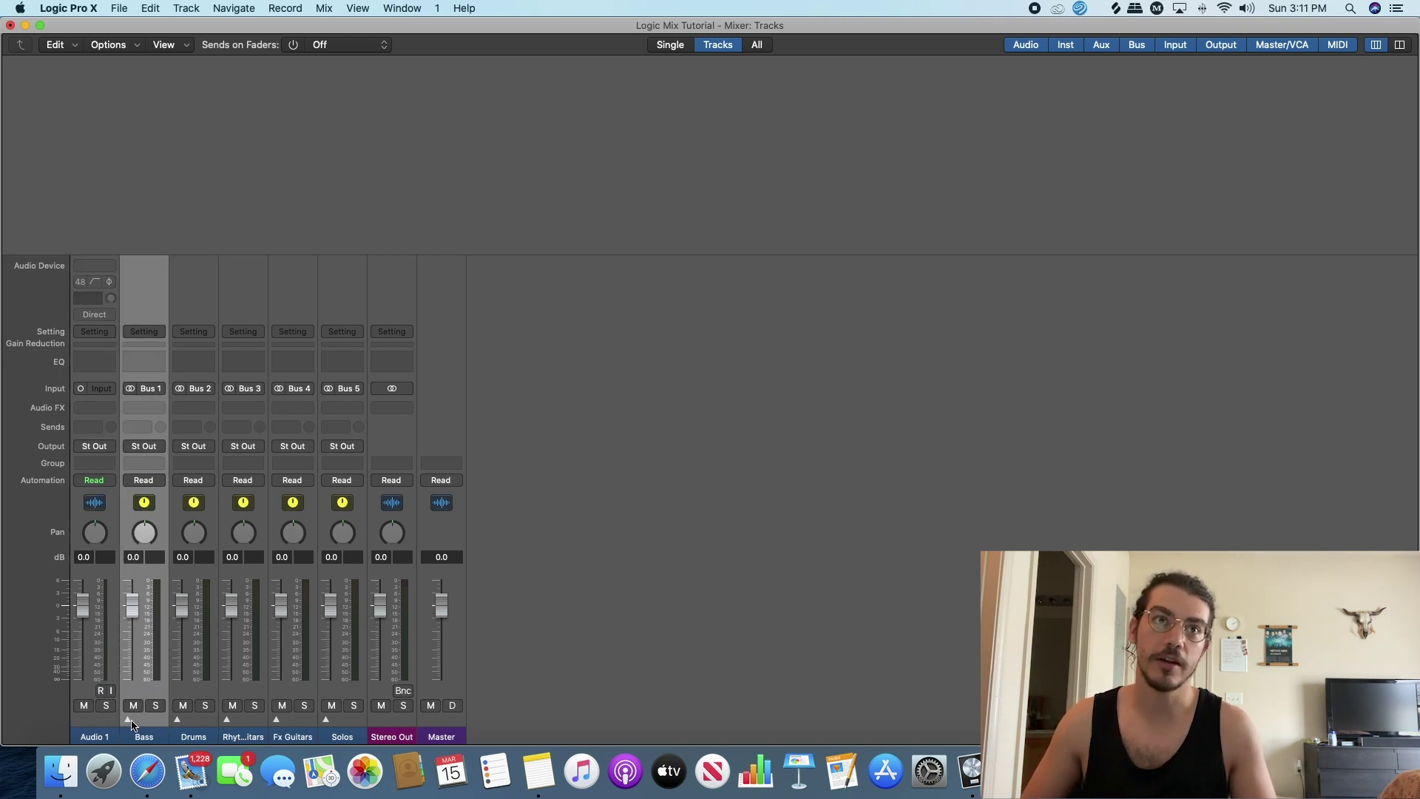
click(129, 720)
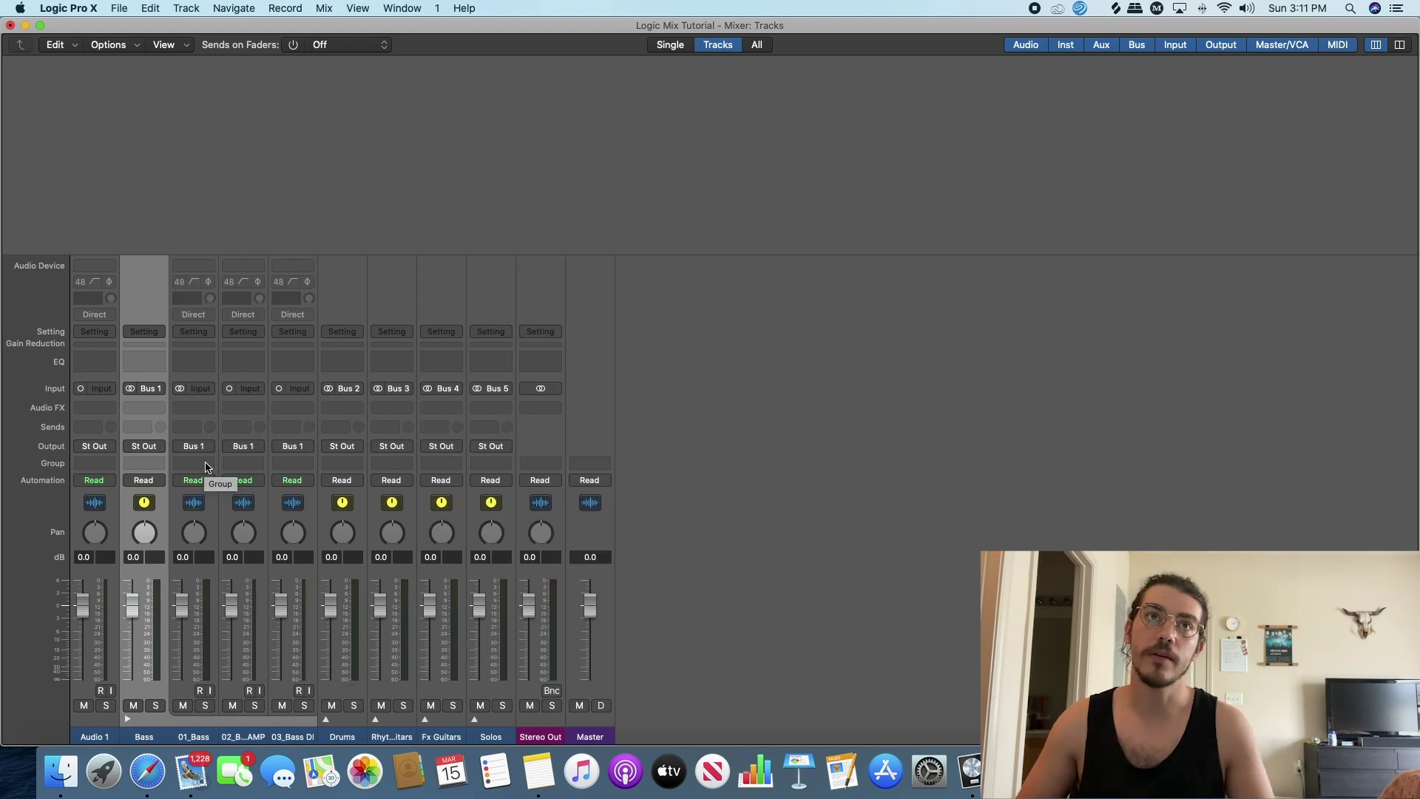
Lower the 03_Bass DI volume to about -4.0 dB and the bass amp channel's volume to about -0.2 dB.
click(204, 581)
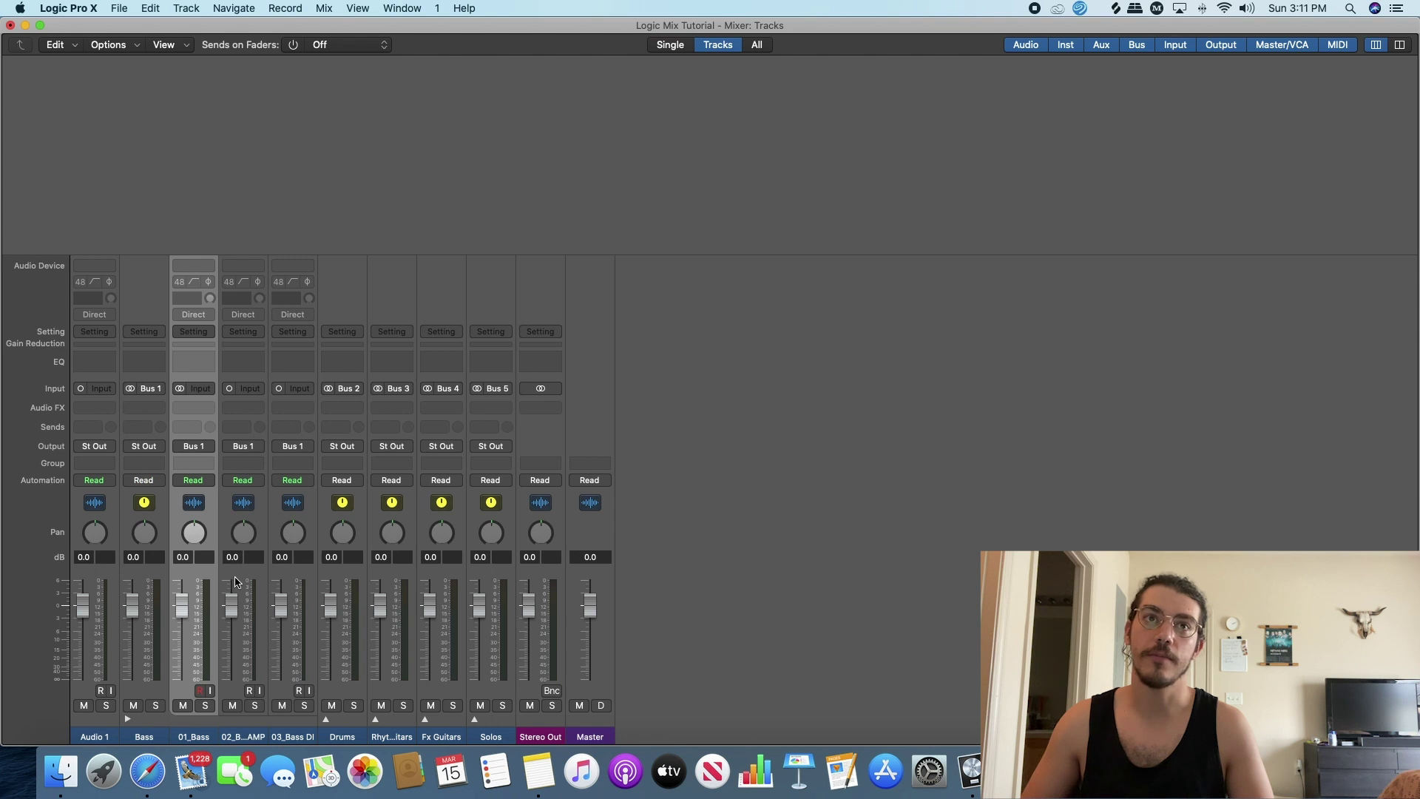
click(238, 575)
click(293, 572)
drag(286, 606, 234, 612)
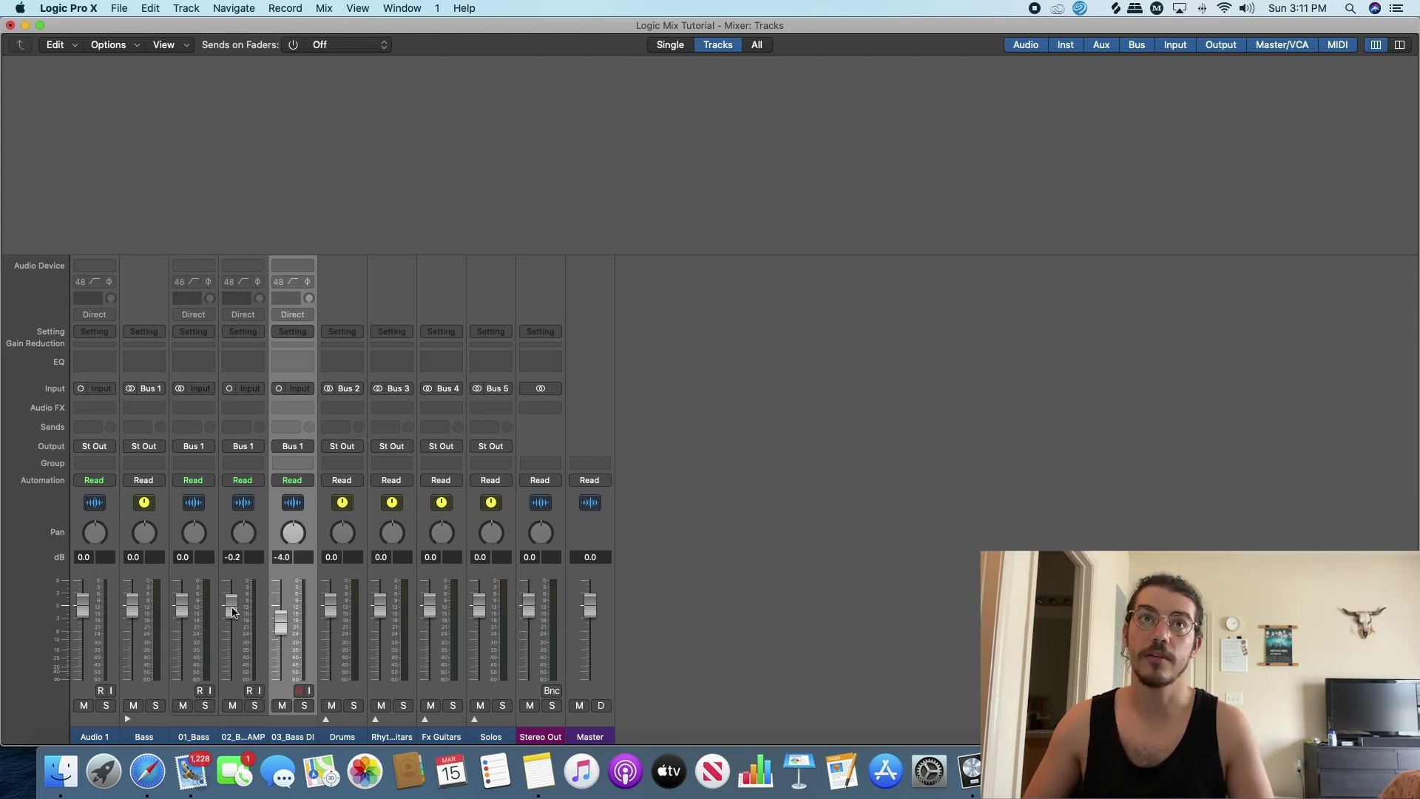
Assign the bass amp channel to a new Group 1 and lower its volume to about -1.1 dB.
click(248, 464)
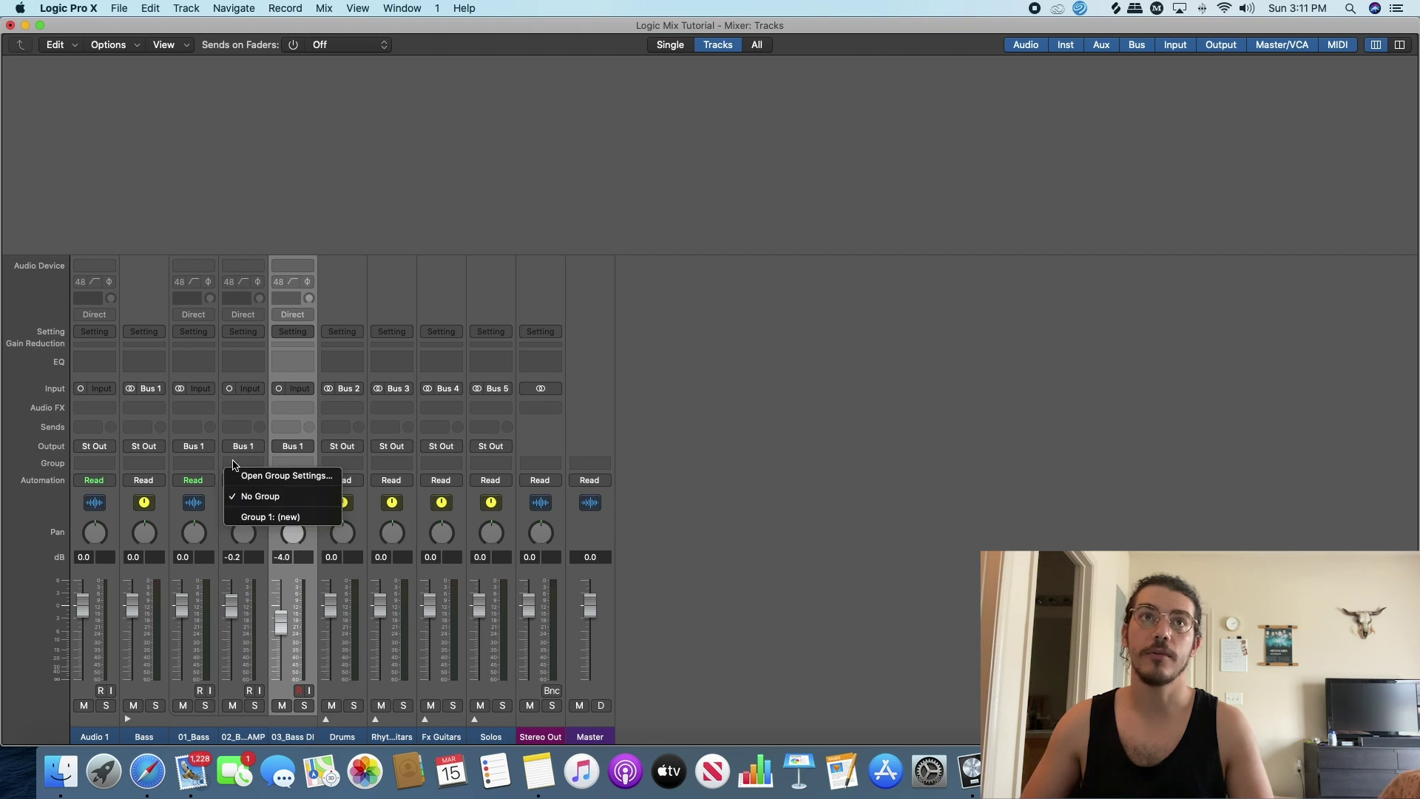
click(226, 458)
click(224, 456)
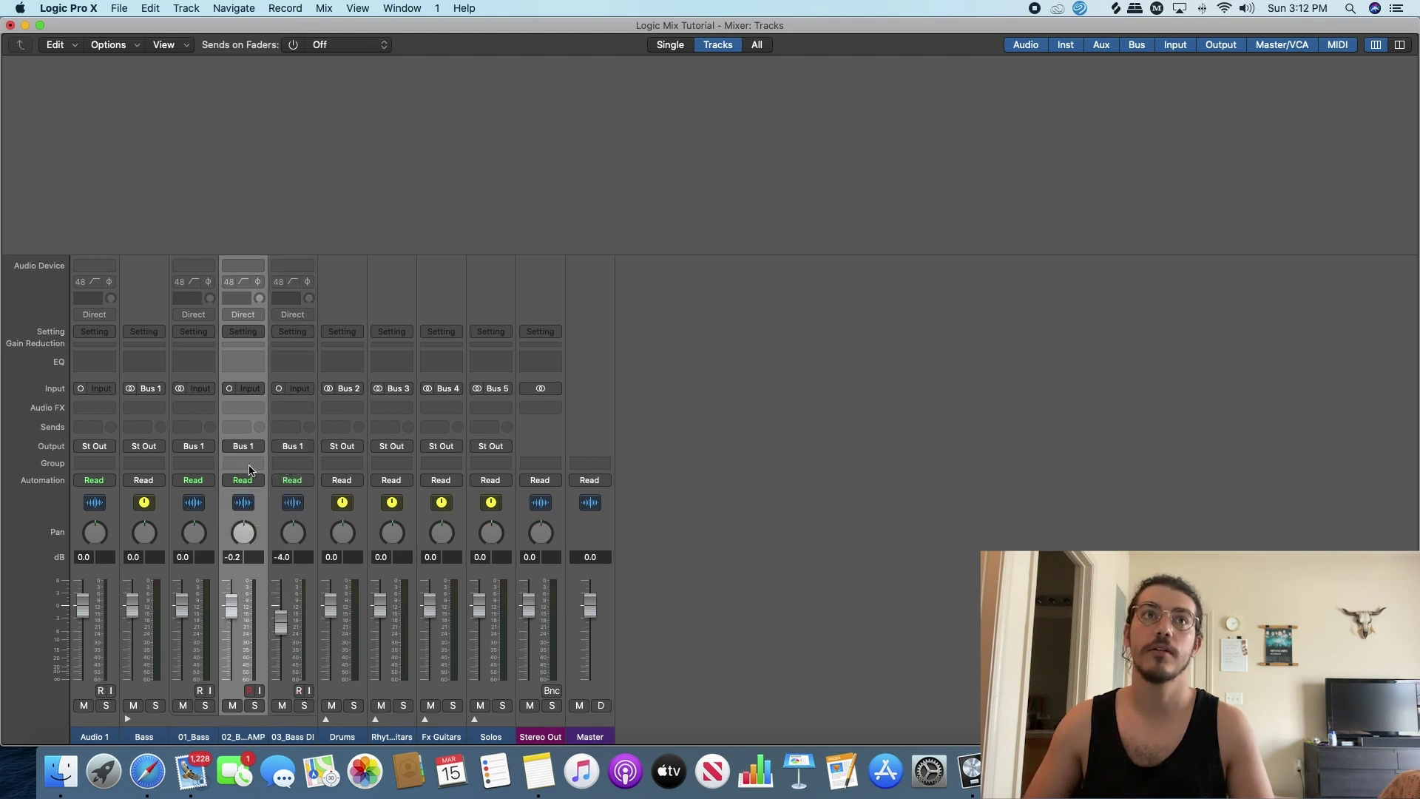
click(249, 468)
click(281, 516)
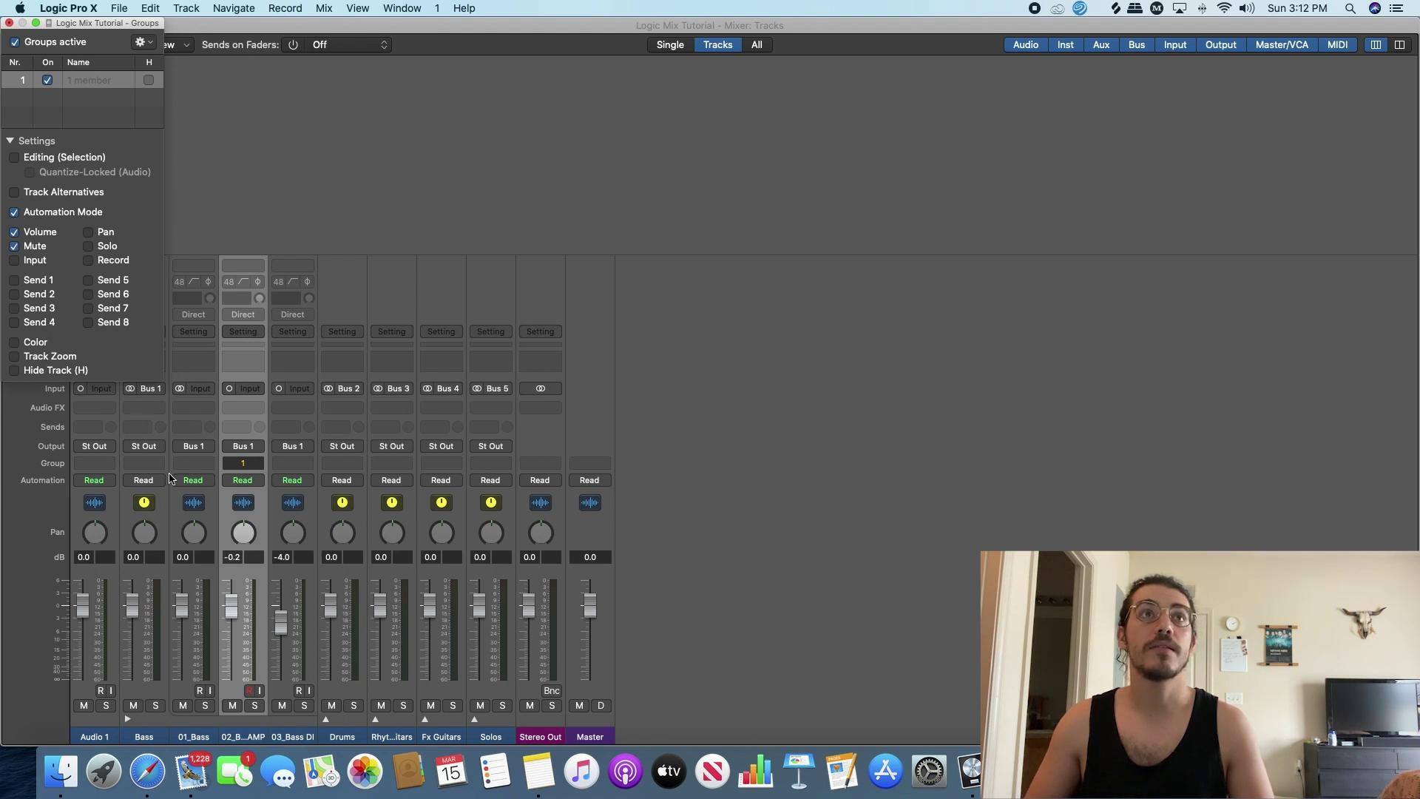
drag(230, 608, 235, 618)
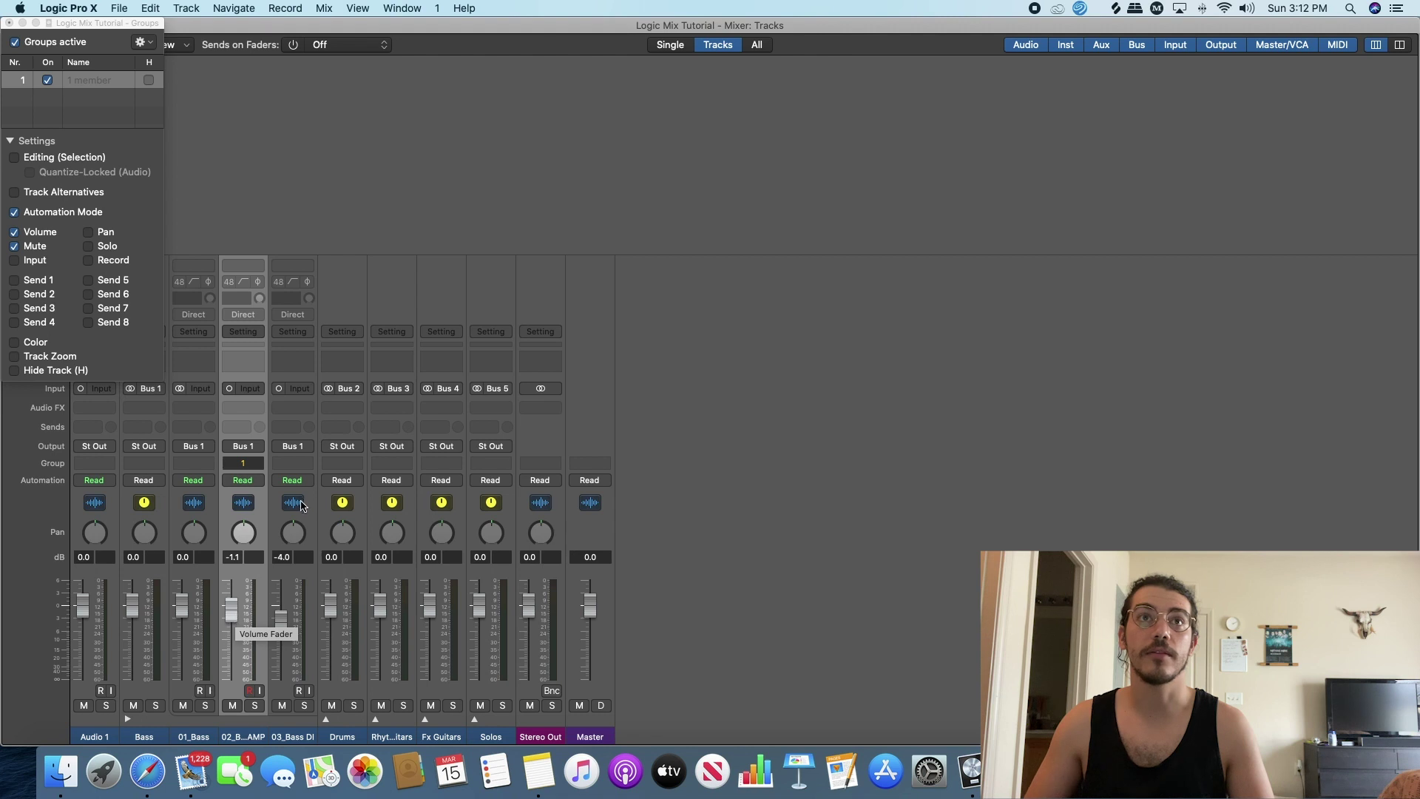
Add 03_Bass DI to Group 1, adjust the linked volumes to about -0.8 dB on the amp and -3.8 dB on the DI, and close the group settings.
click(303, 464)
click(306, 517)
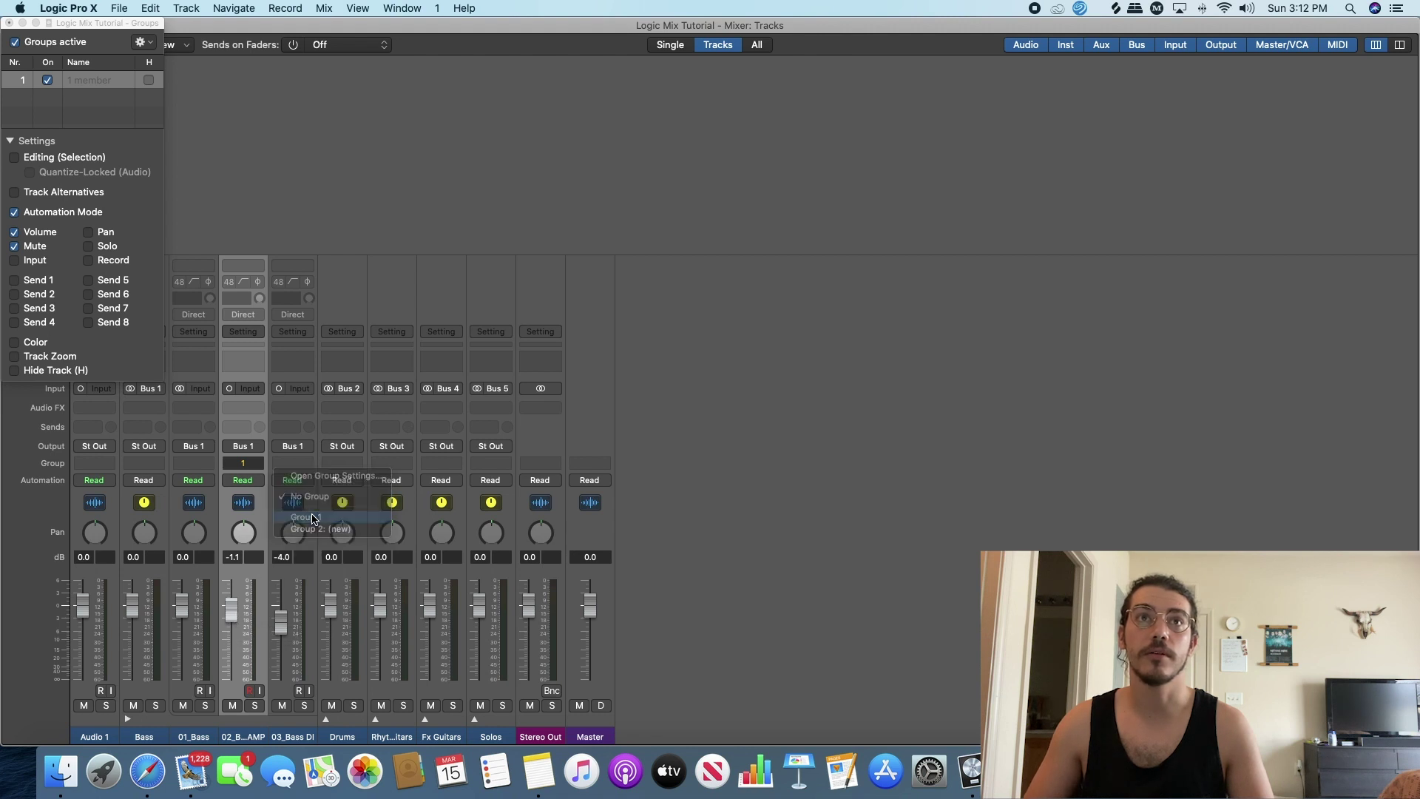
drag(230, 612, 231, 610)
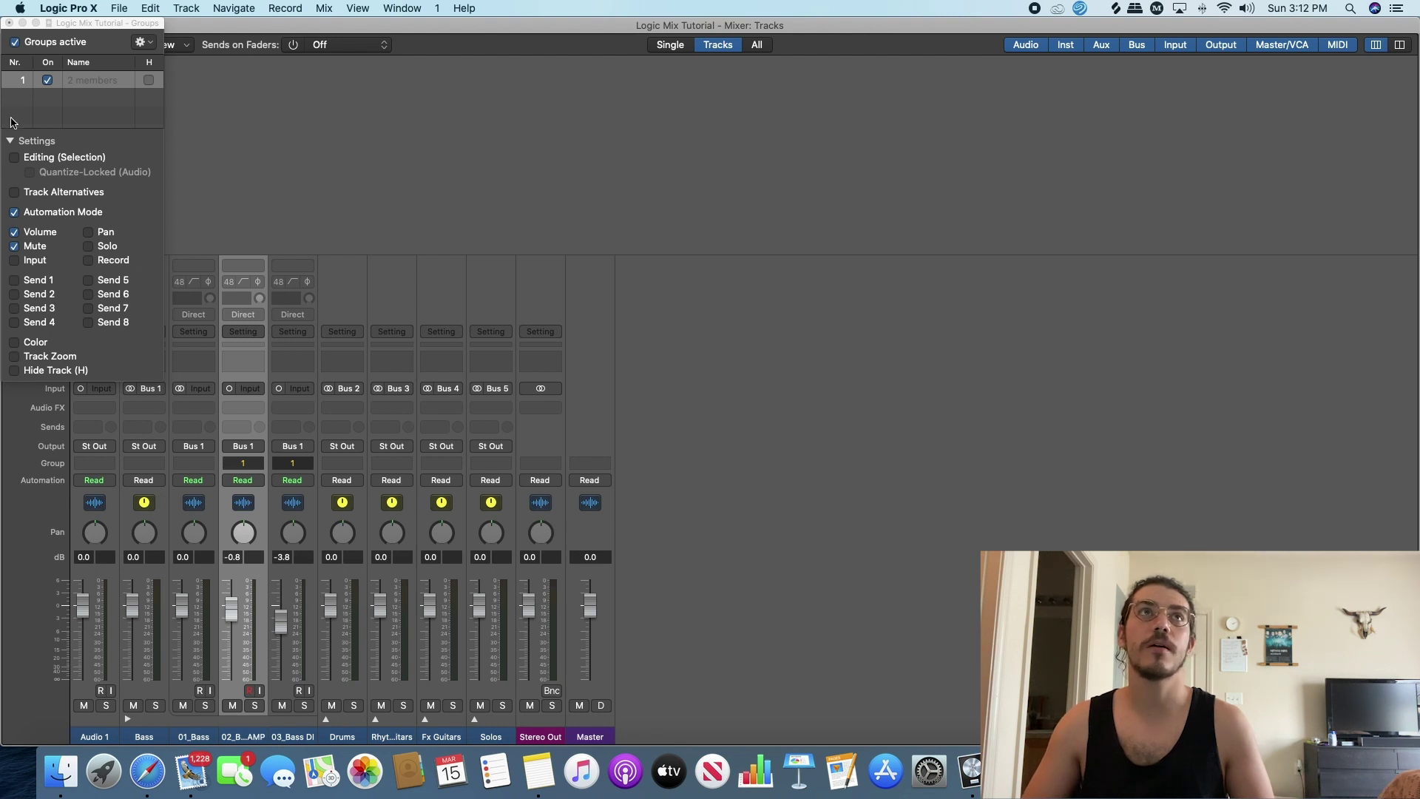
click(9, 23)
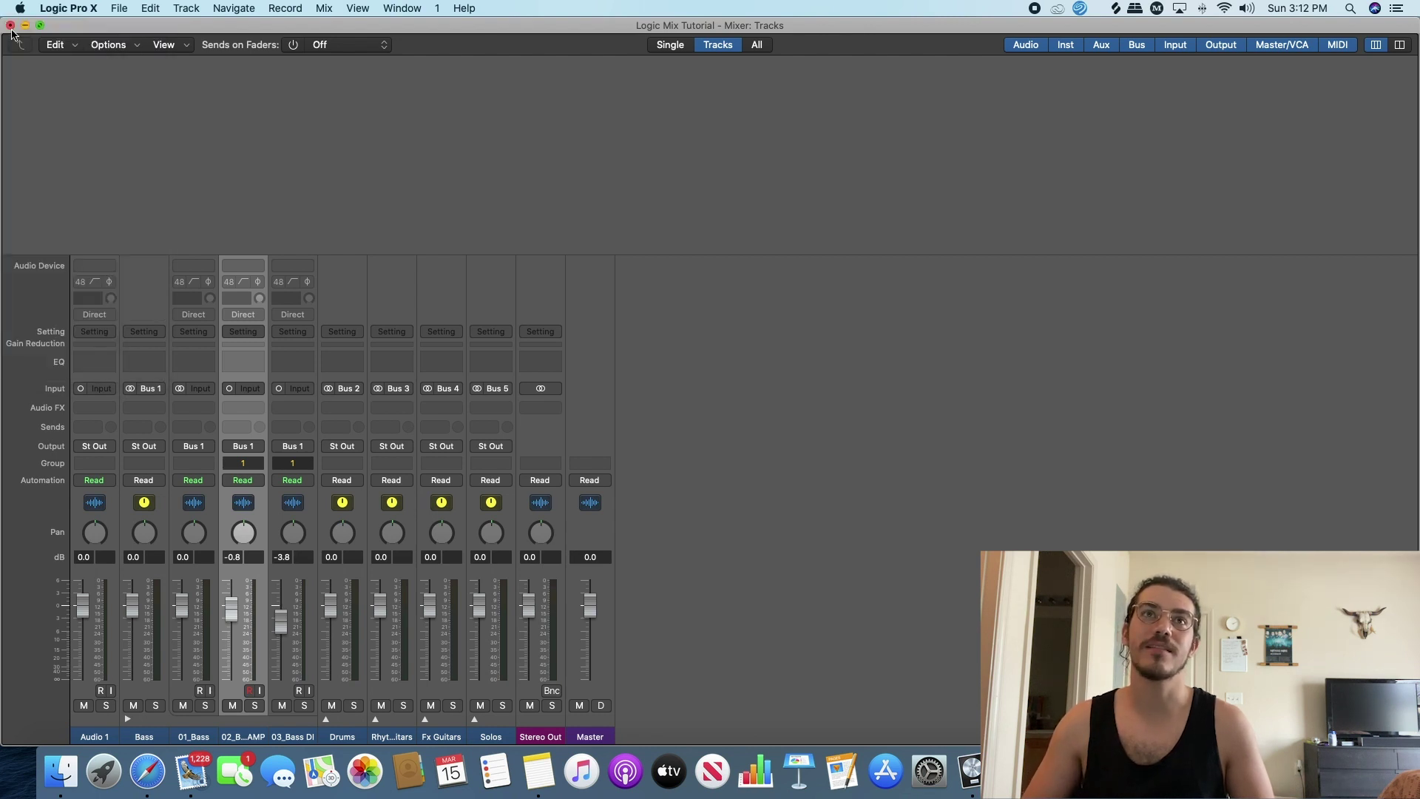
Set the bass amp channel to No Group and raise the 03_Bass DI volume to about -0.7 dB on its own.
click(260, 464)
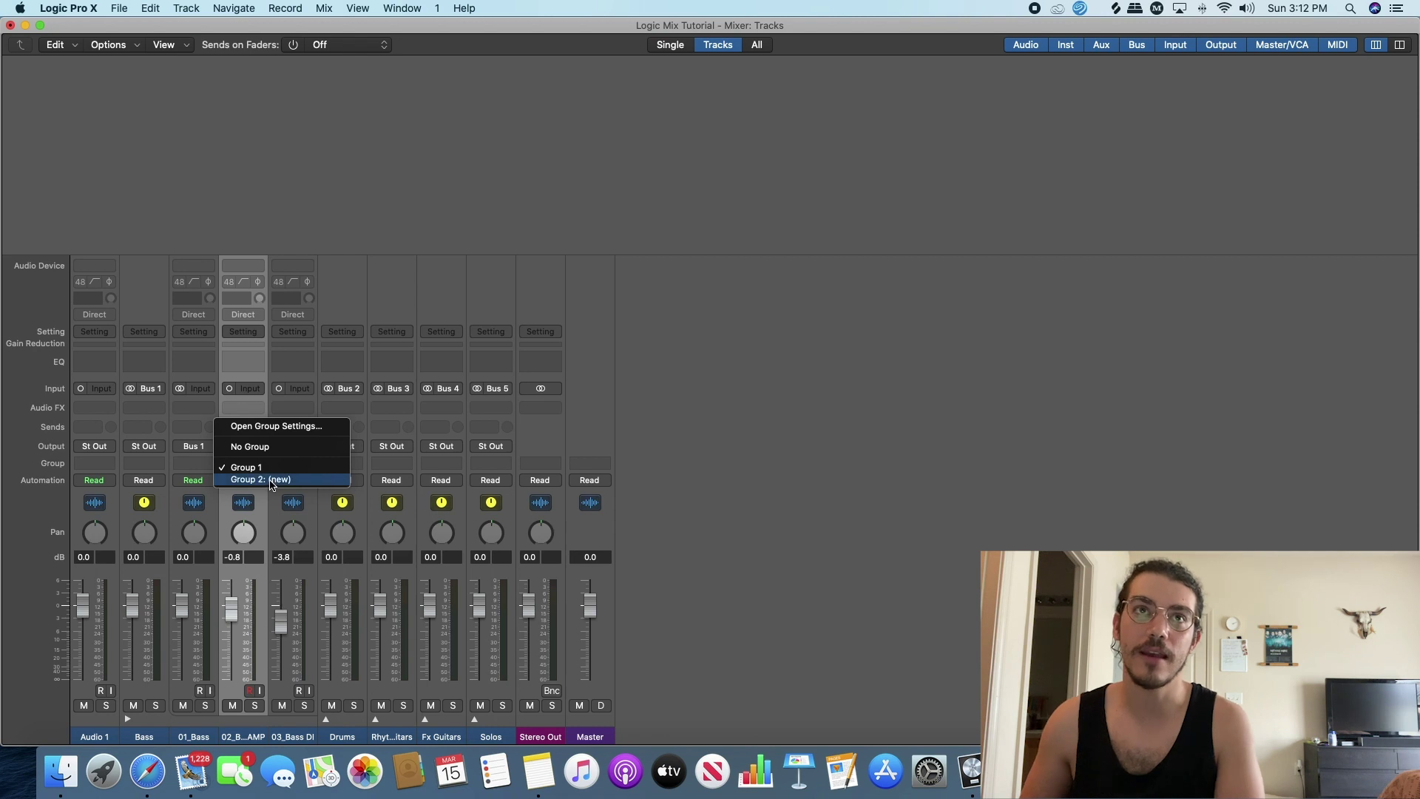
click(272, 447)
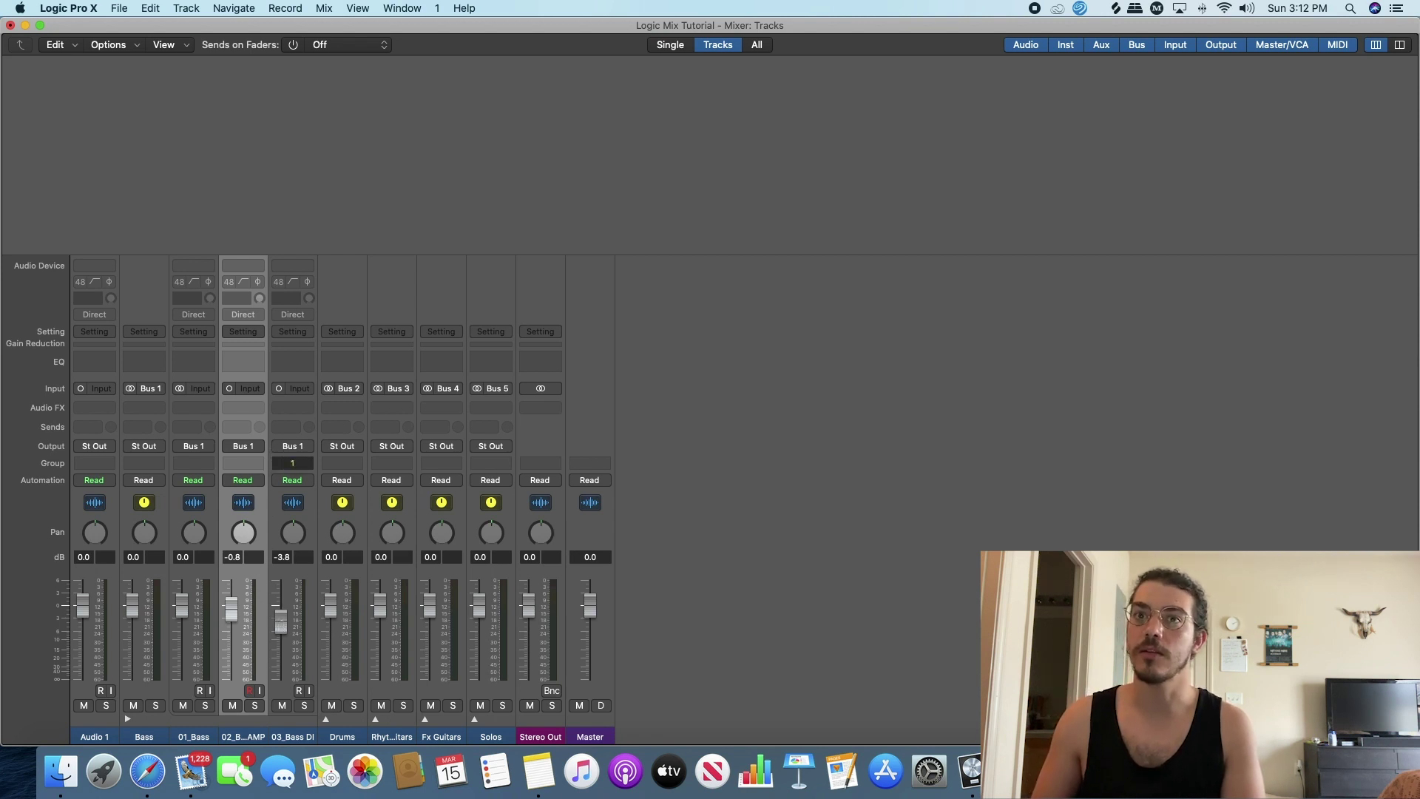
drag(280, 620, 281, 608)
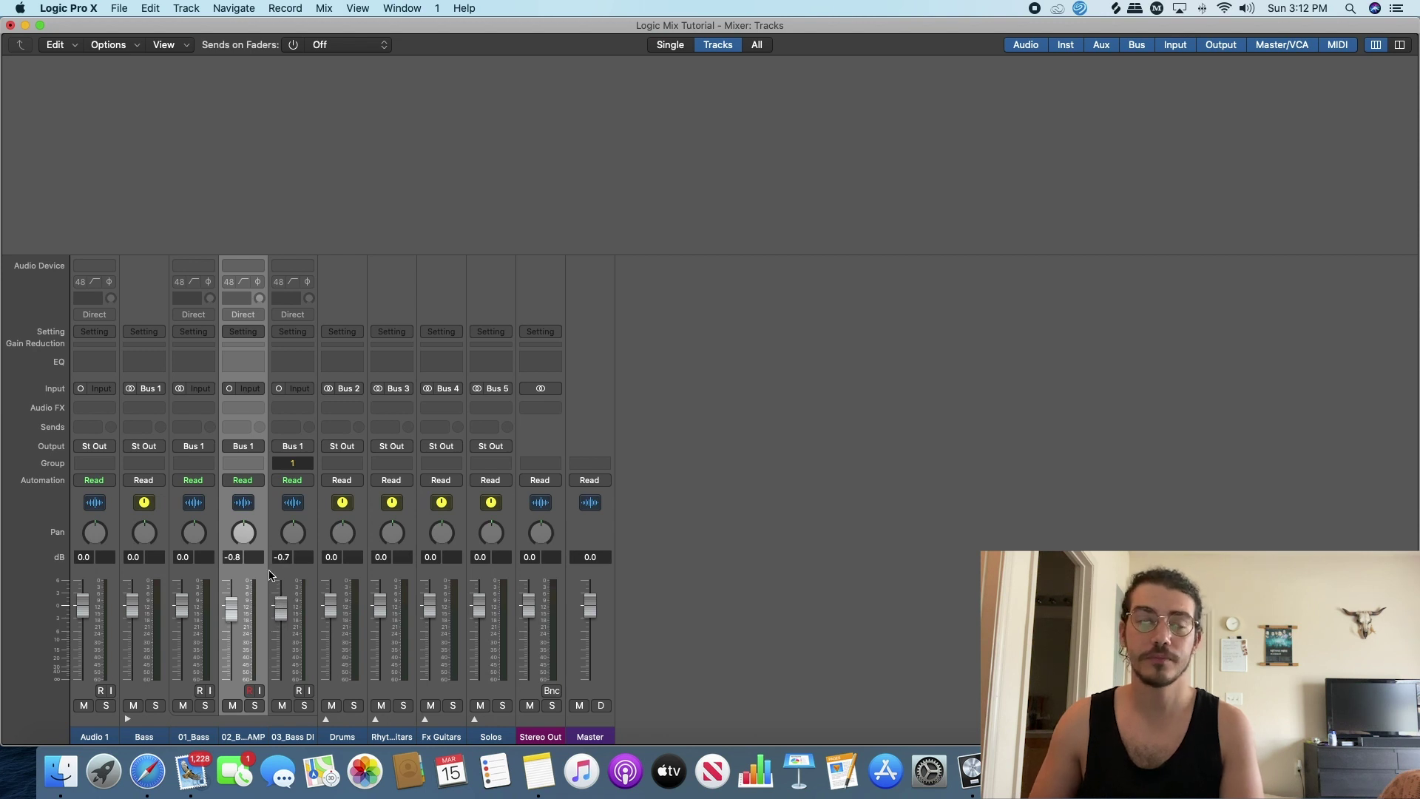
Set the 03_Bass DI channel to No Group and collapse the Bass stack in the Mixer.
click(308, 461)
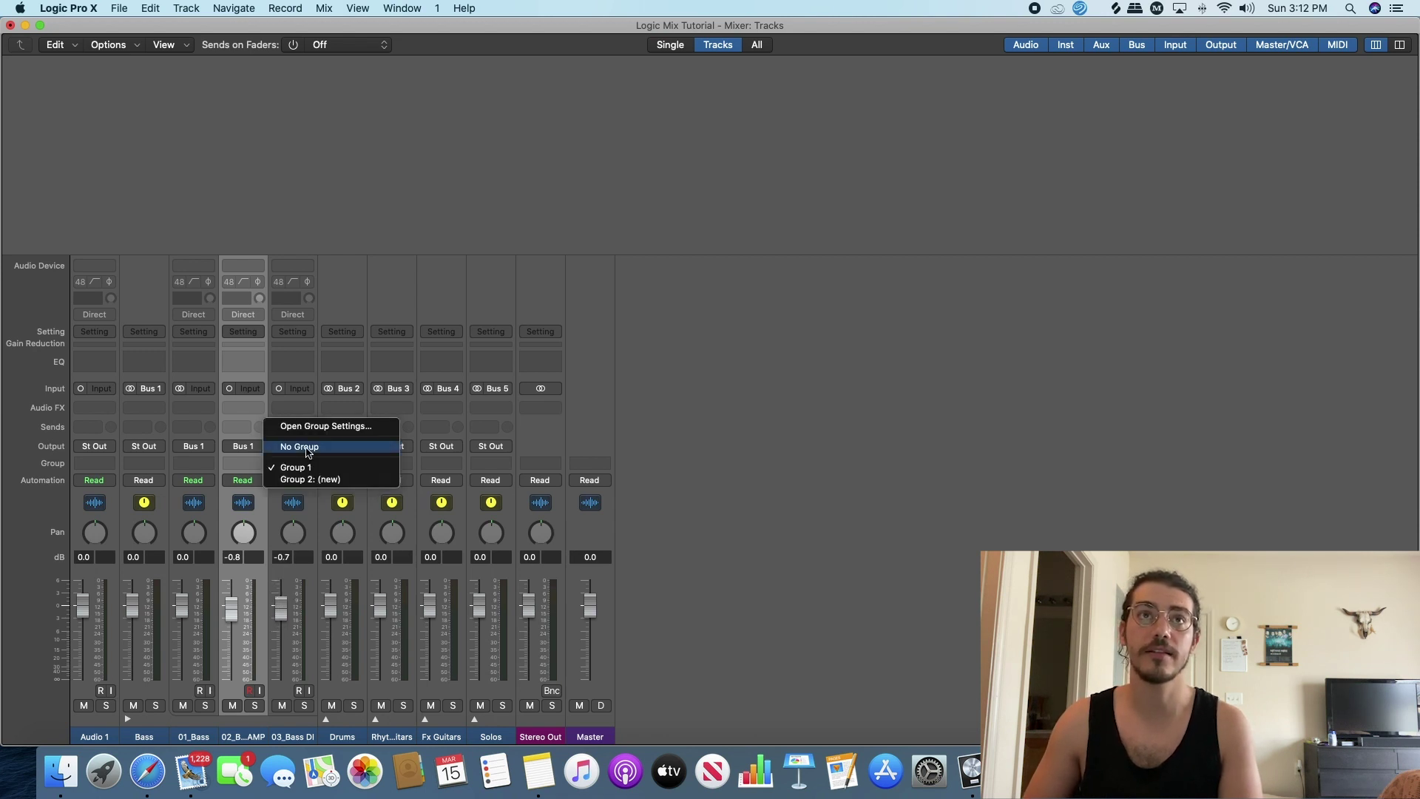
click(286, 447)
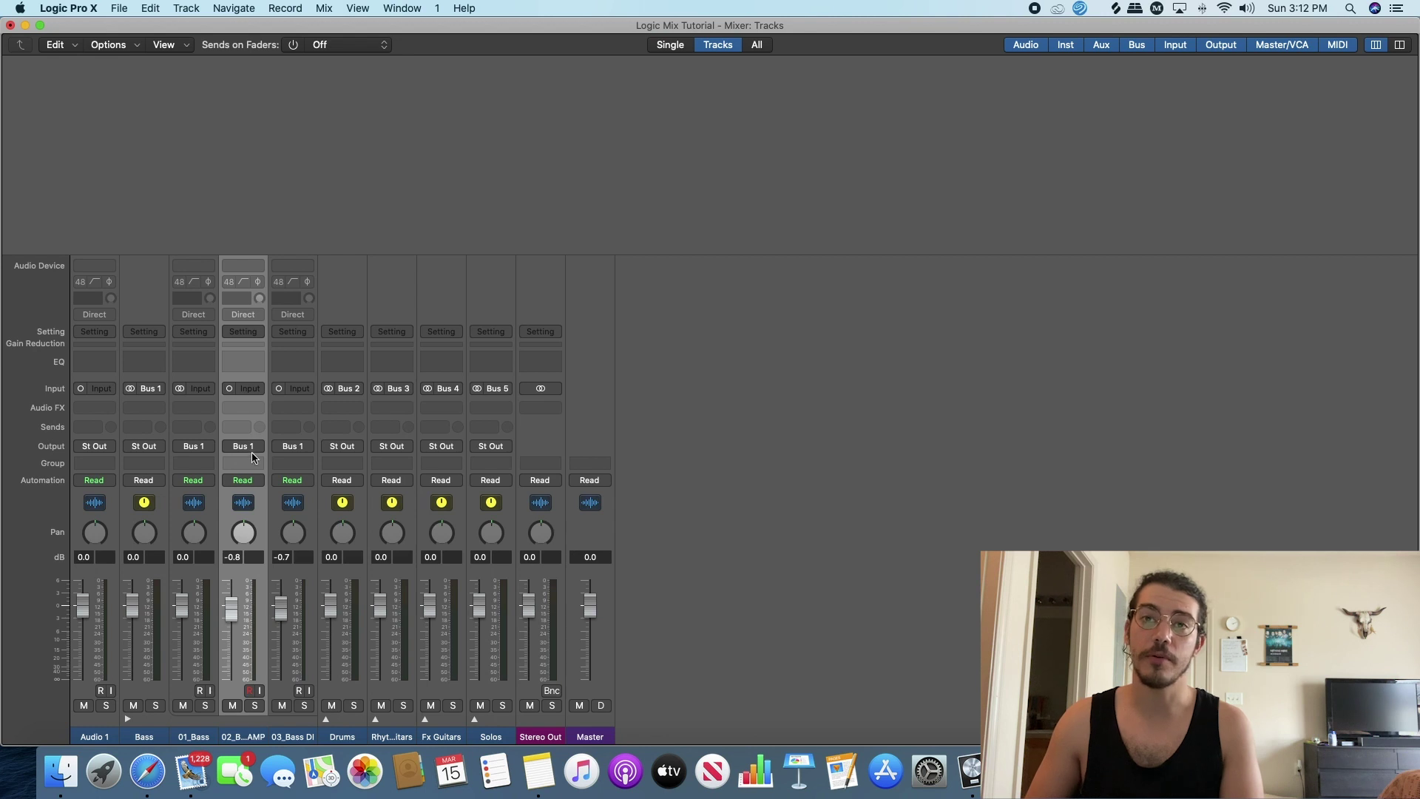
click(128, 716)
Expand the Rhythm Guitars stack and pan 08_Rhythm R to -64 and 09_Rhythm L to +63.
click(227, 718)
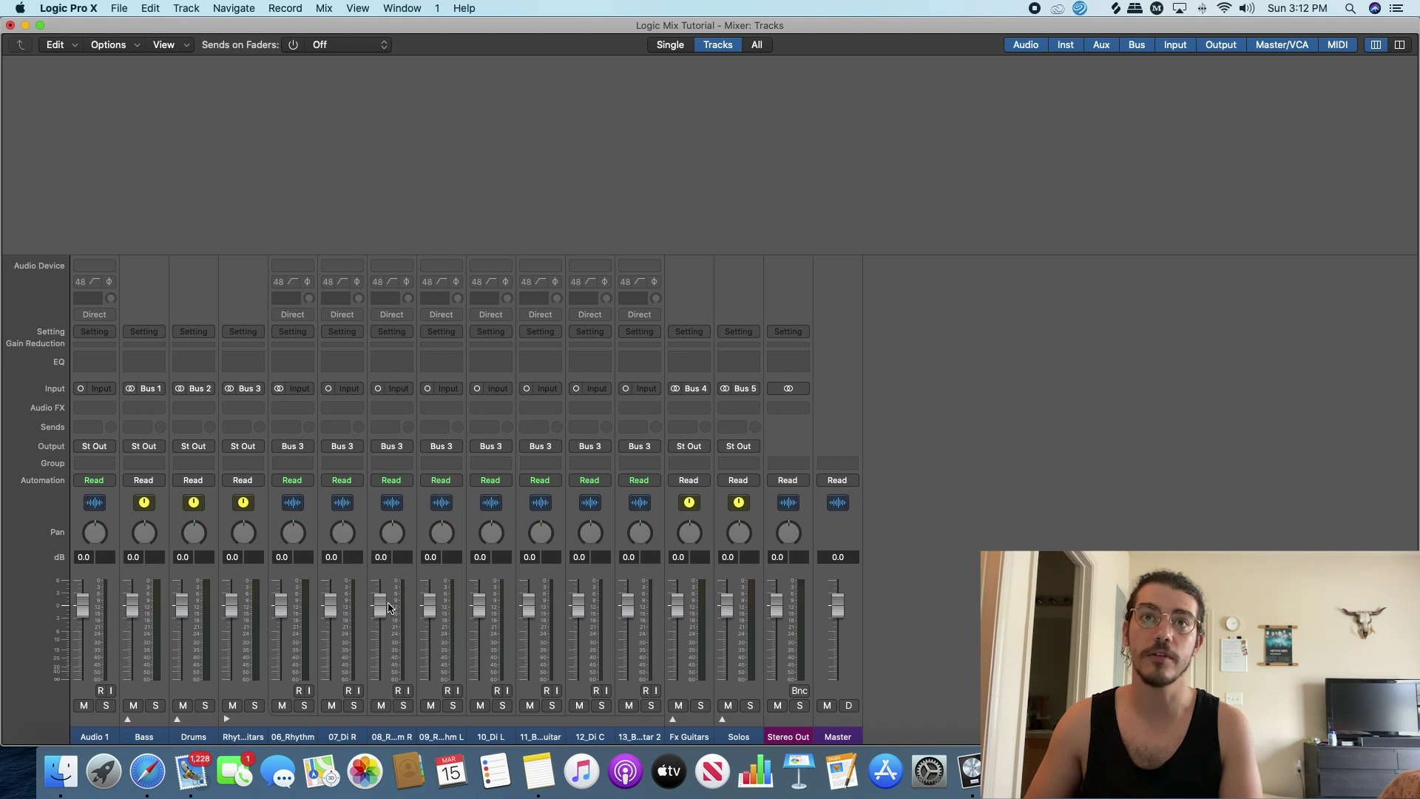
click(407, 551)
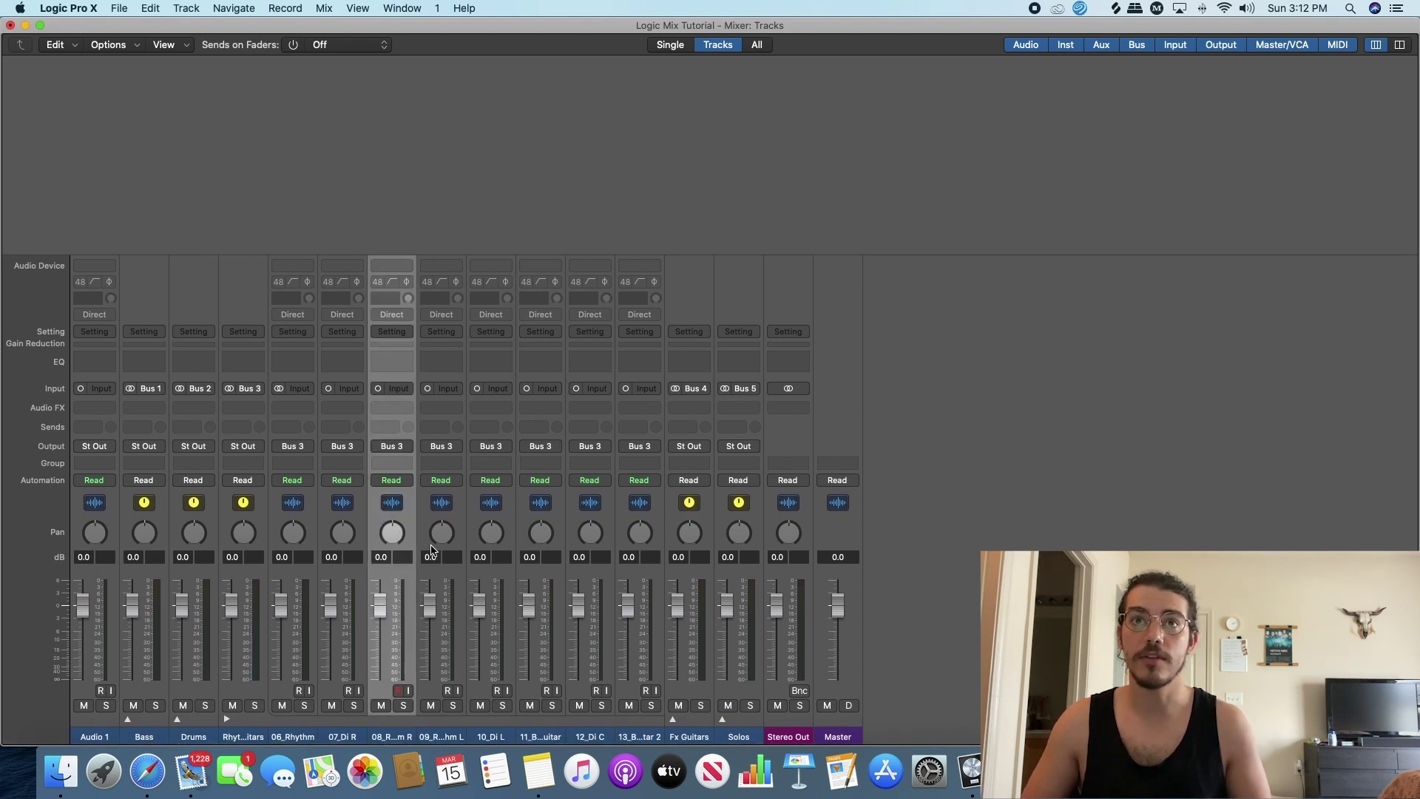
shift+click(430, 550)
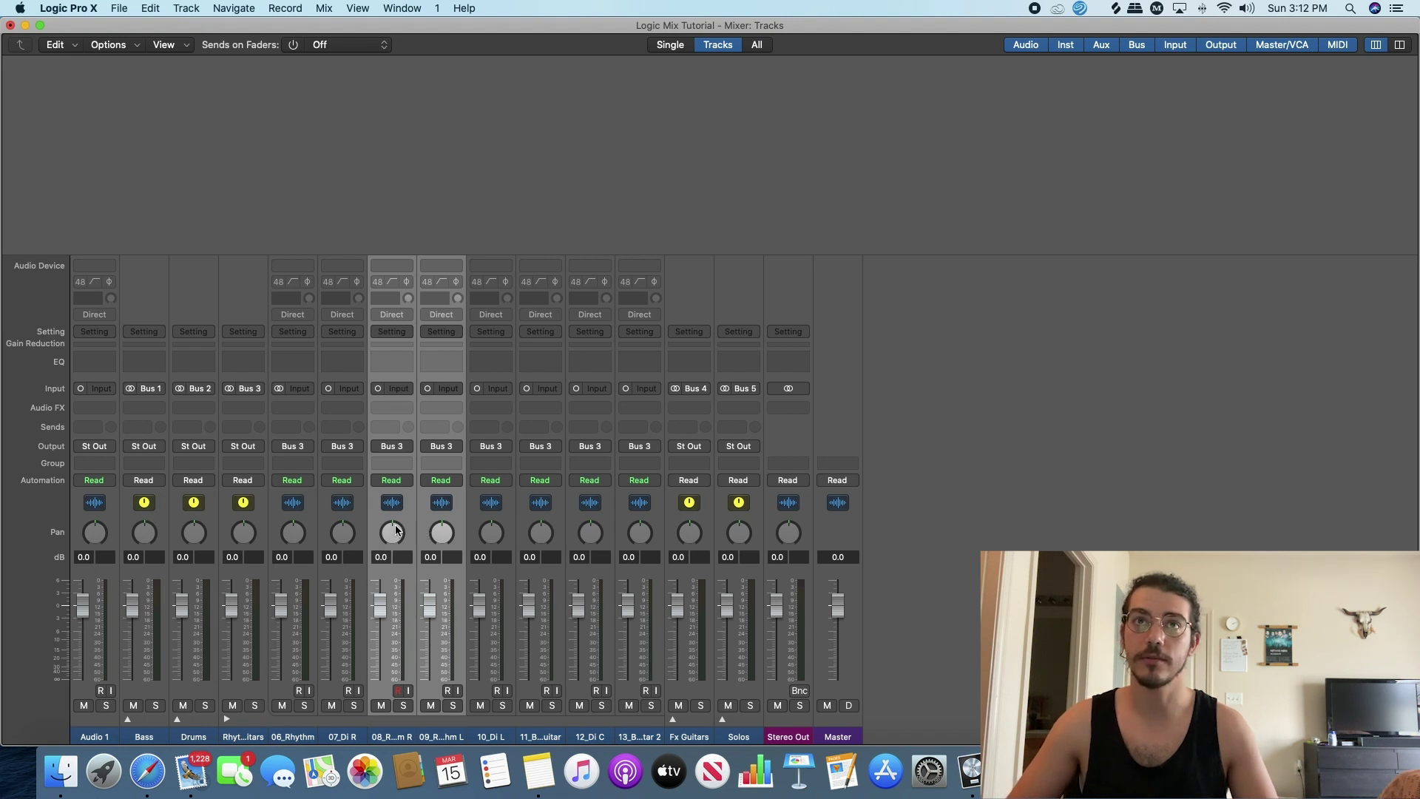
drag(395, 526, 469, 655)
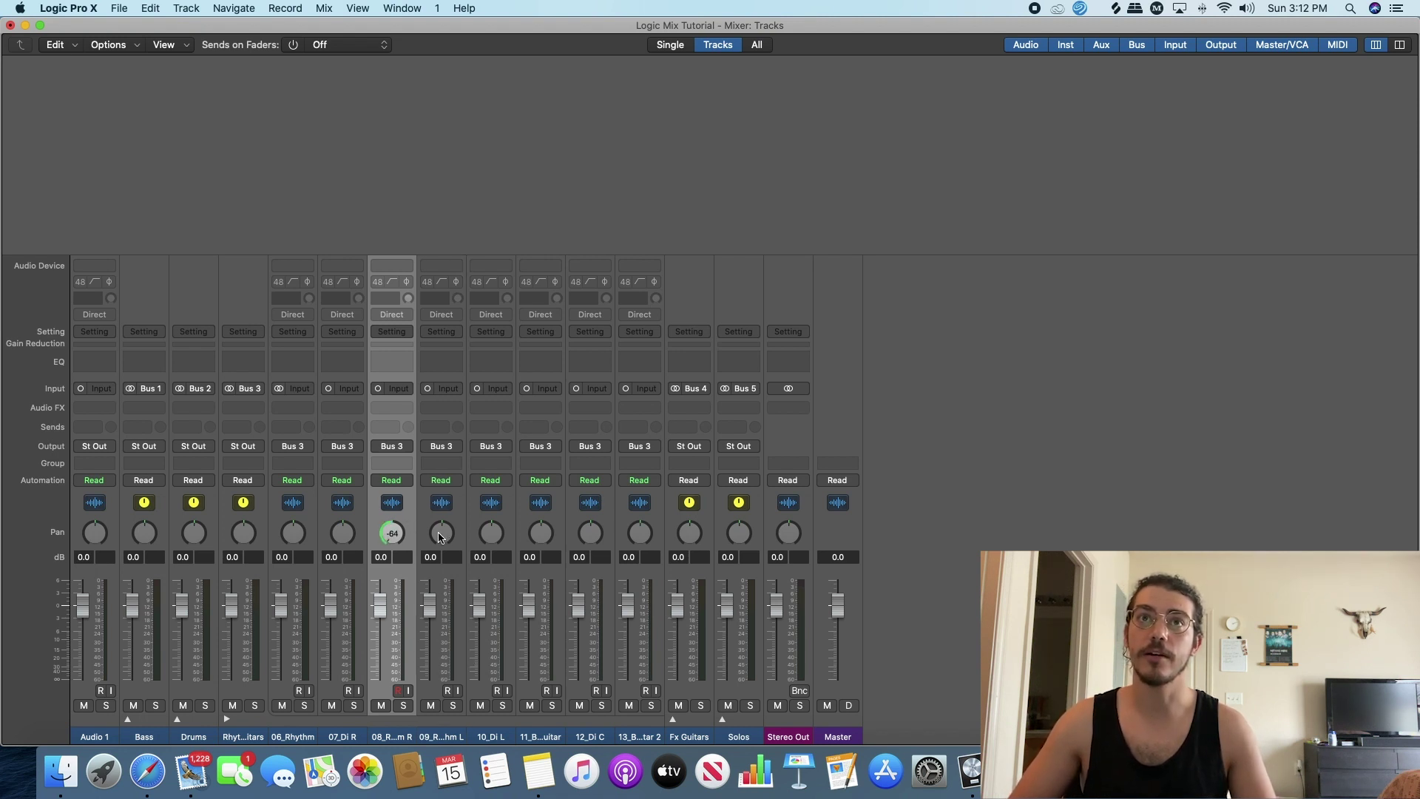
drag(438, 533, 548, 348)
Route the outputs of 08_Rhythm R and 09_Rhythm L together to Bus 6.
shift+click(456, 514)
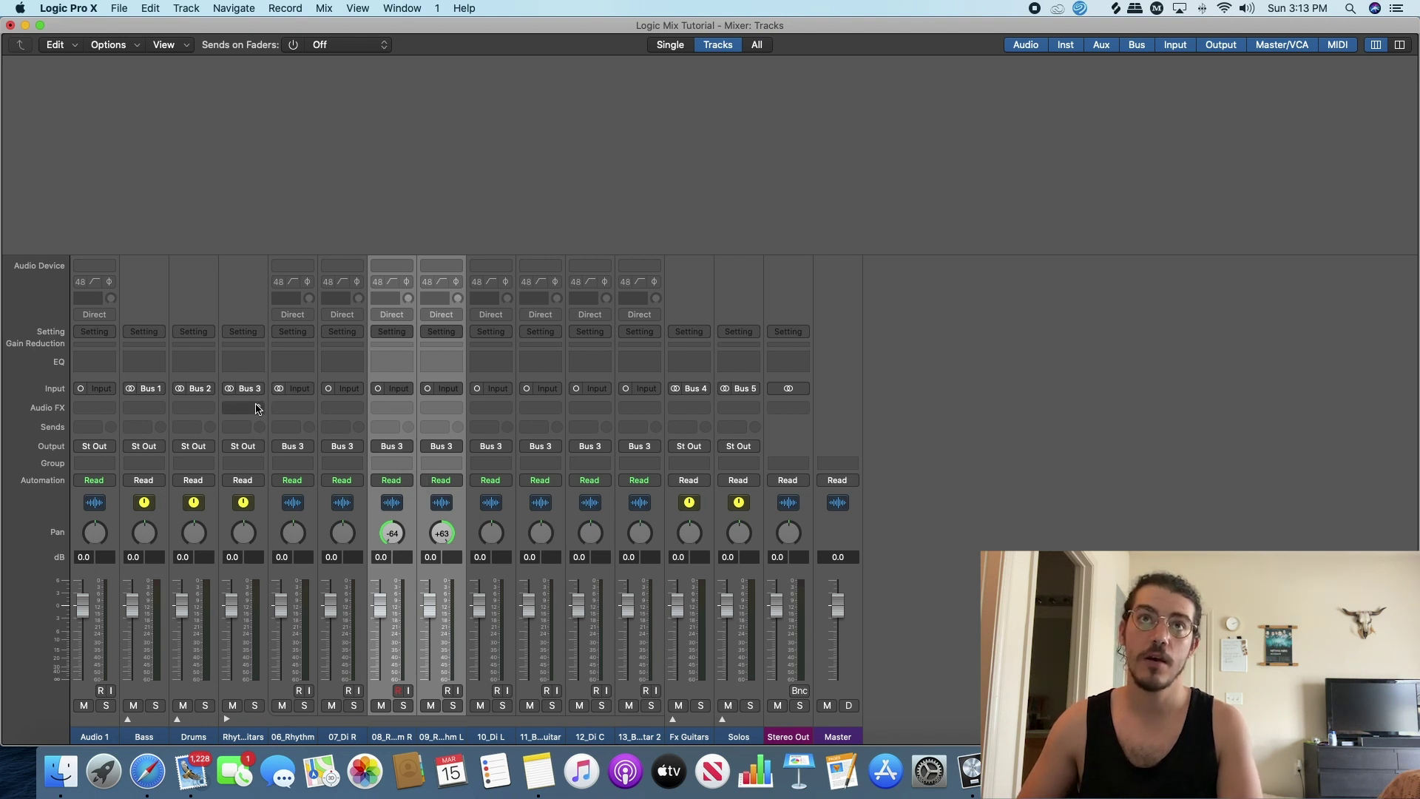
click(401, 445)
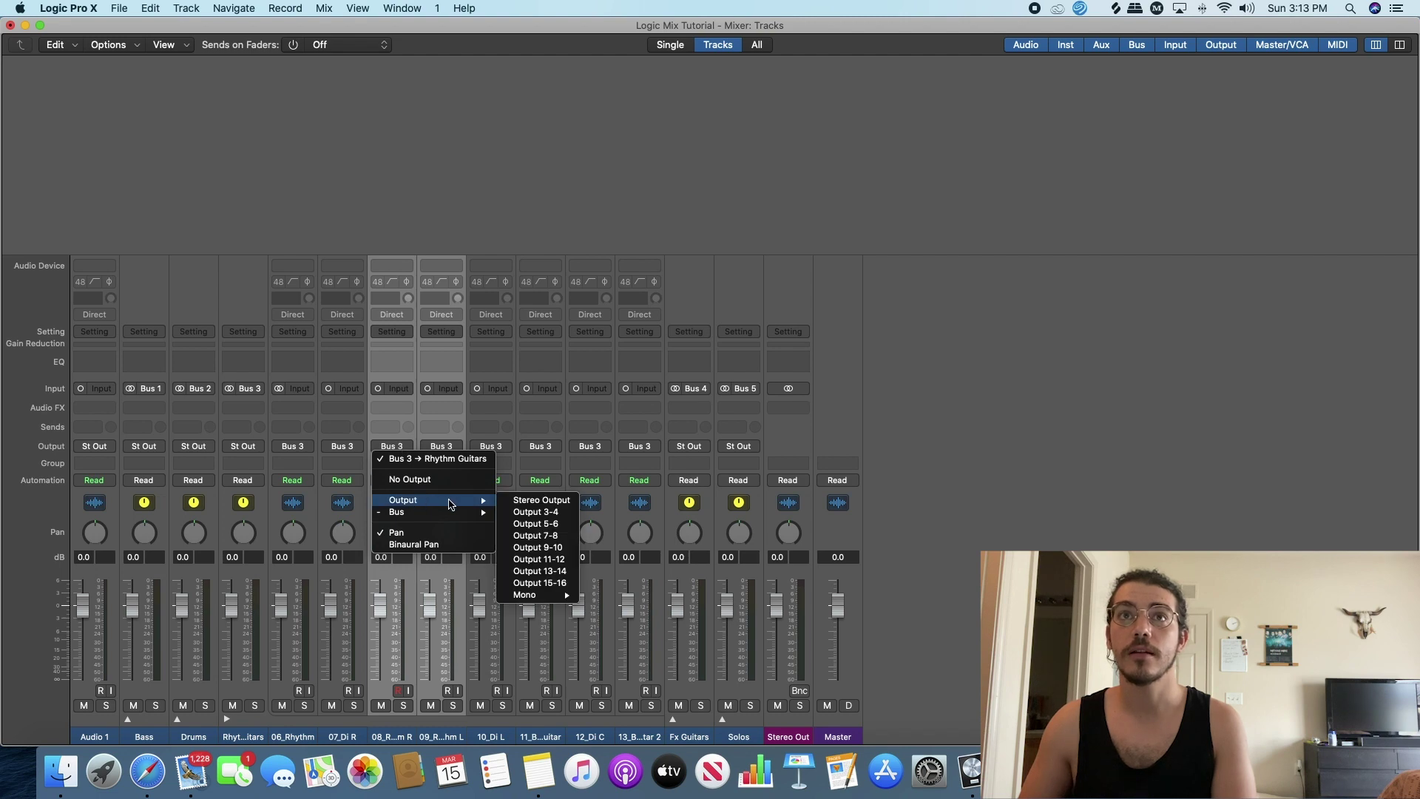
mouse_move(457, 518)
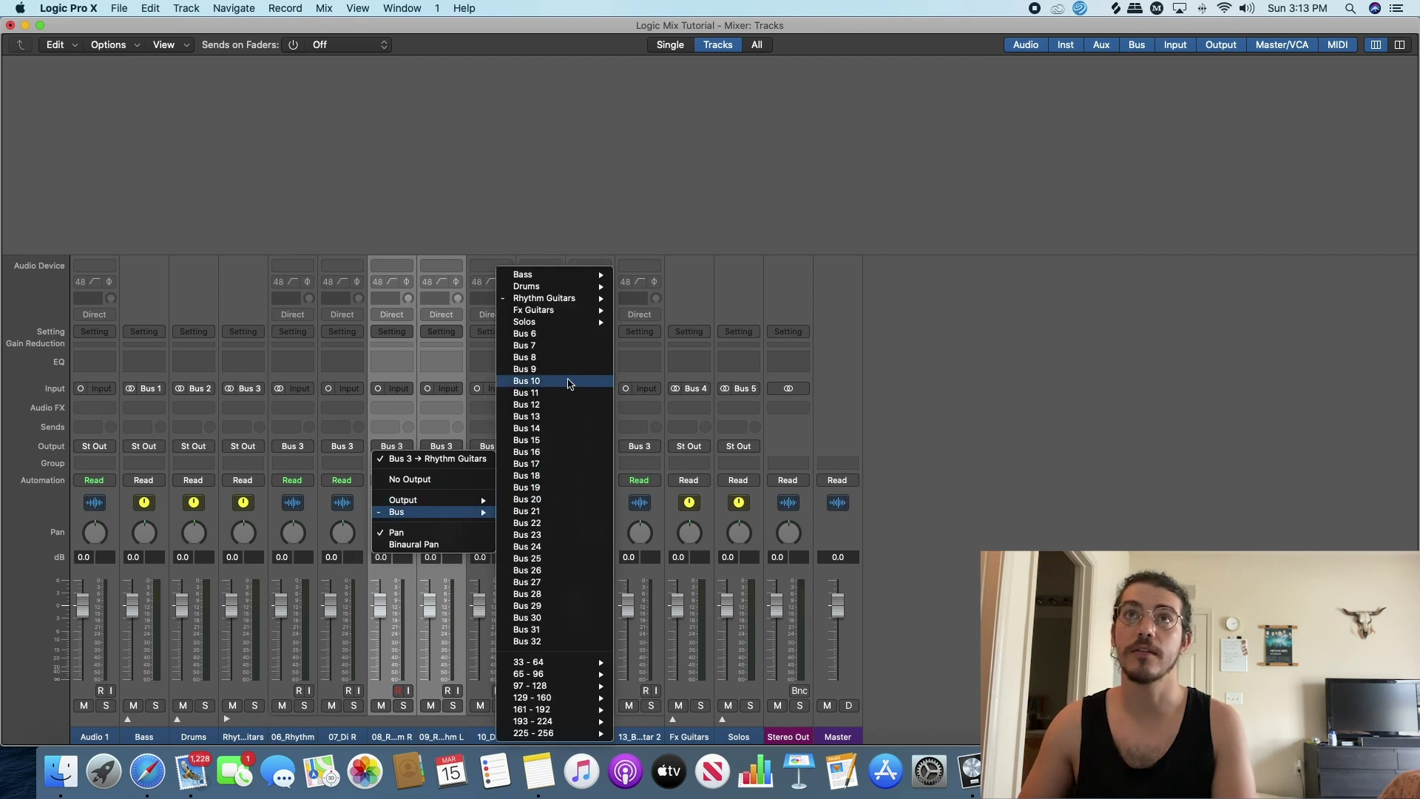
click(564, 335)
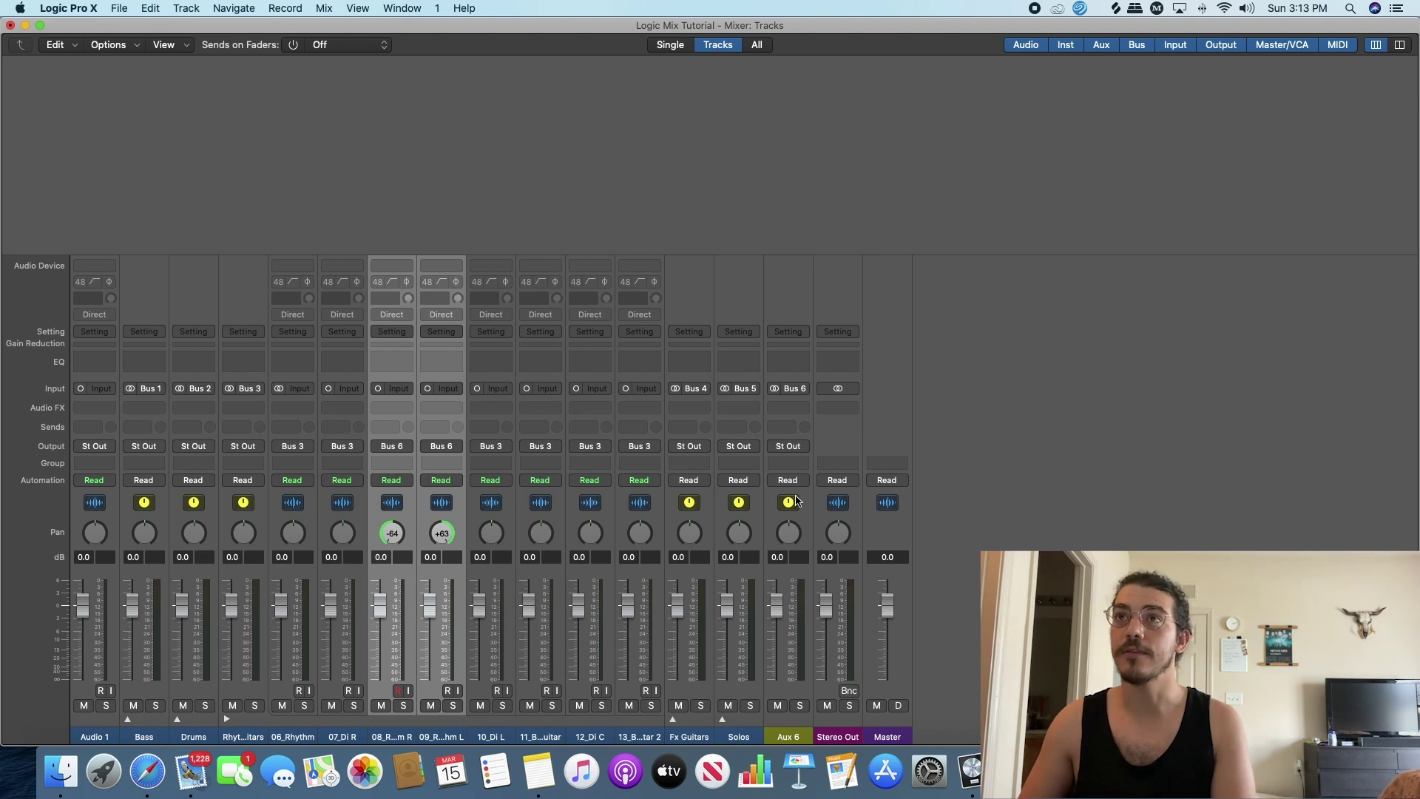
Rename the new Bus 6 aux channel Rhythm Guitars.
click(807, 517)
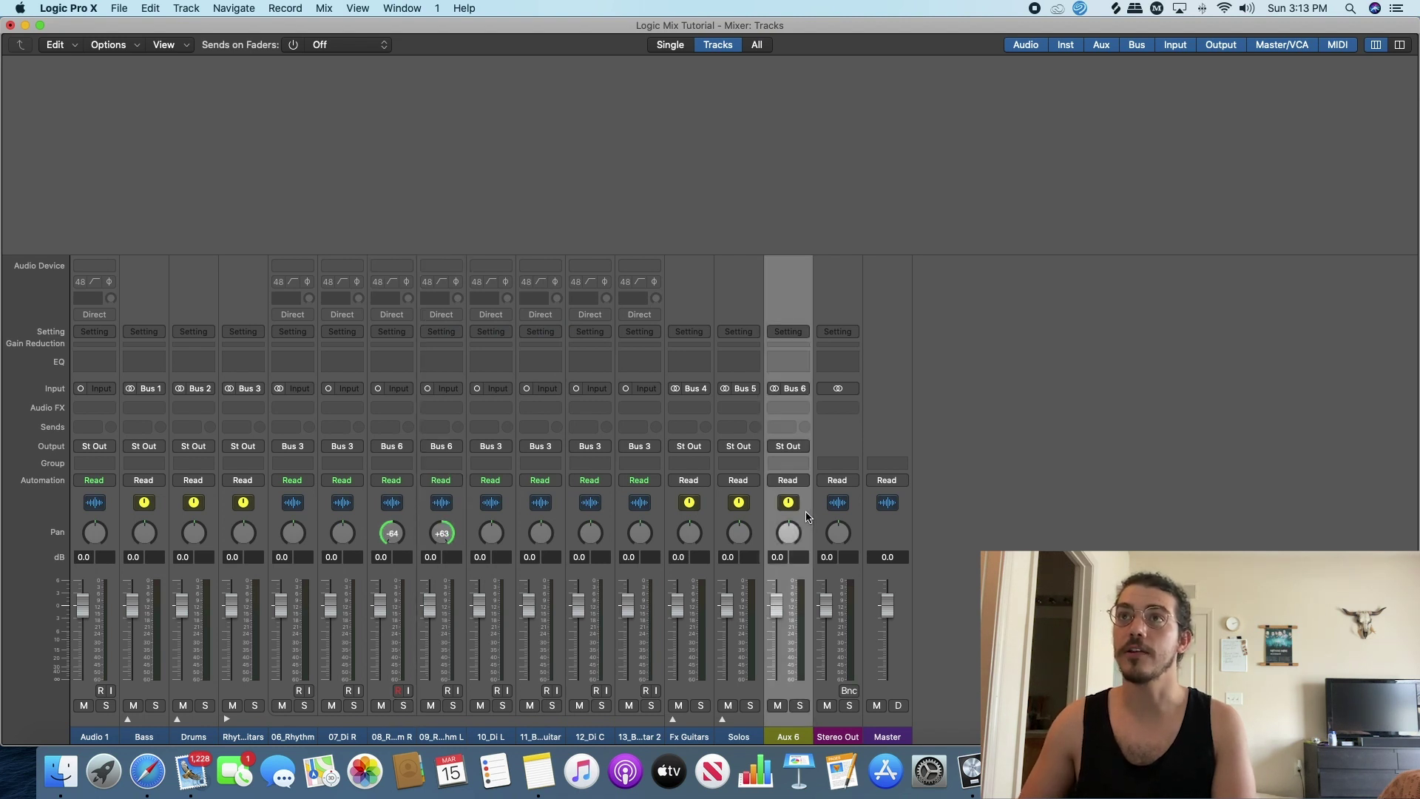
double_click(794, 737)
text(Rhythm Guitars)
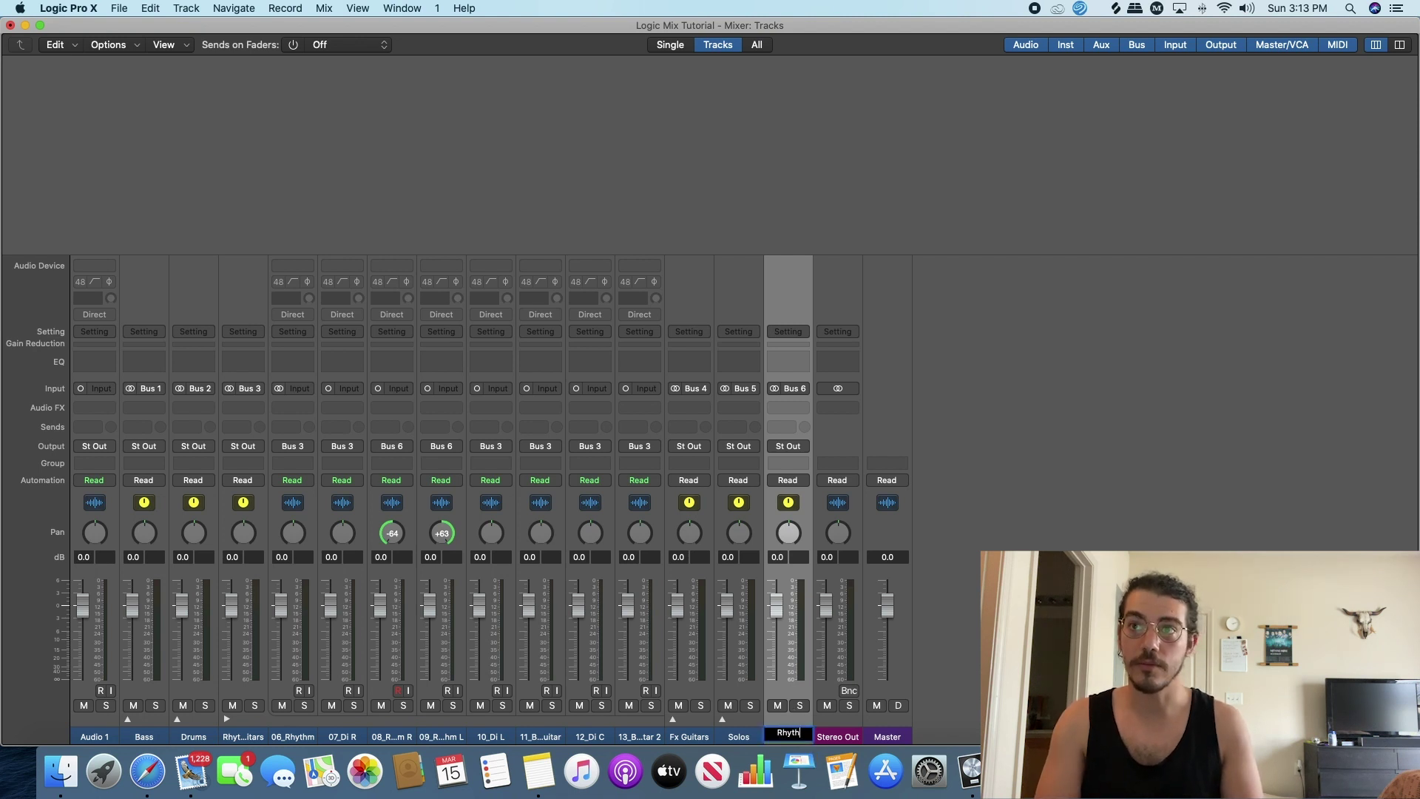
key(Return)
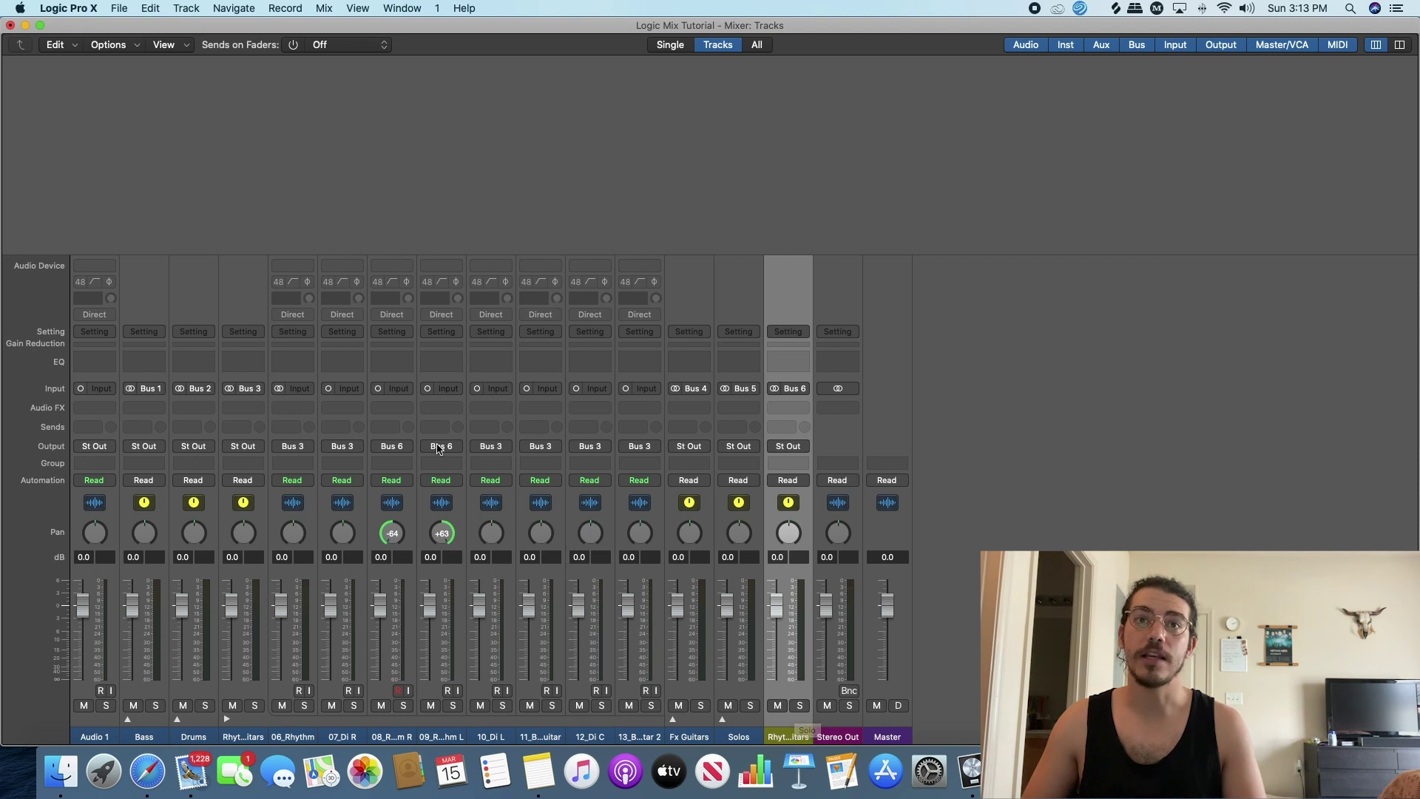
Route the Bus 6 aux channel's output to Bus 3, the Rhythm Guitars stack.
click(790, 447)
mouse_move(819, 514)
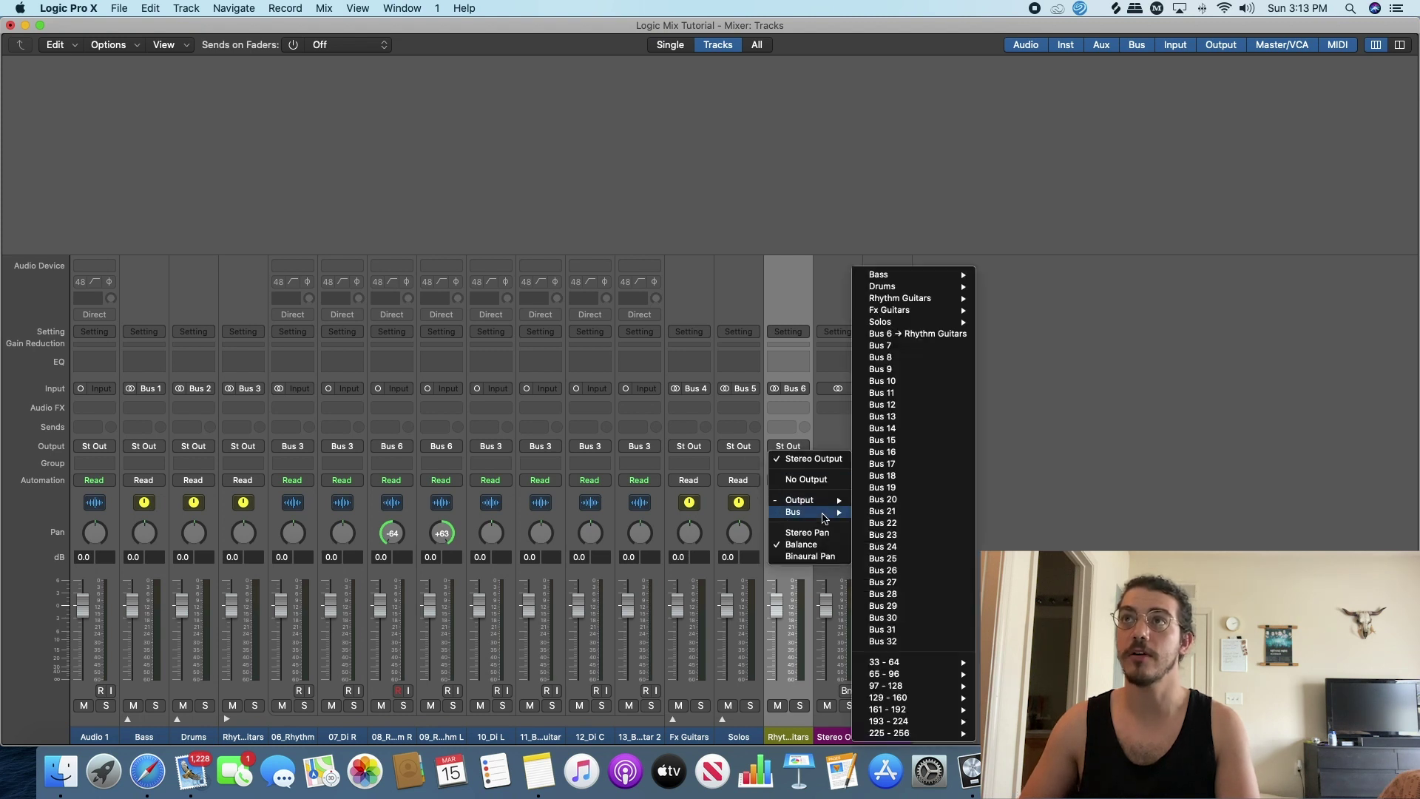
mouse_move(958, 297)
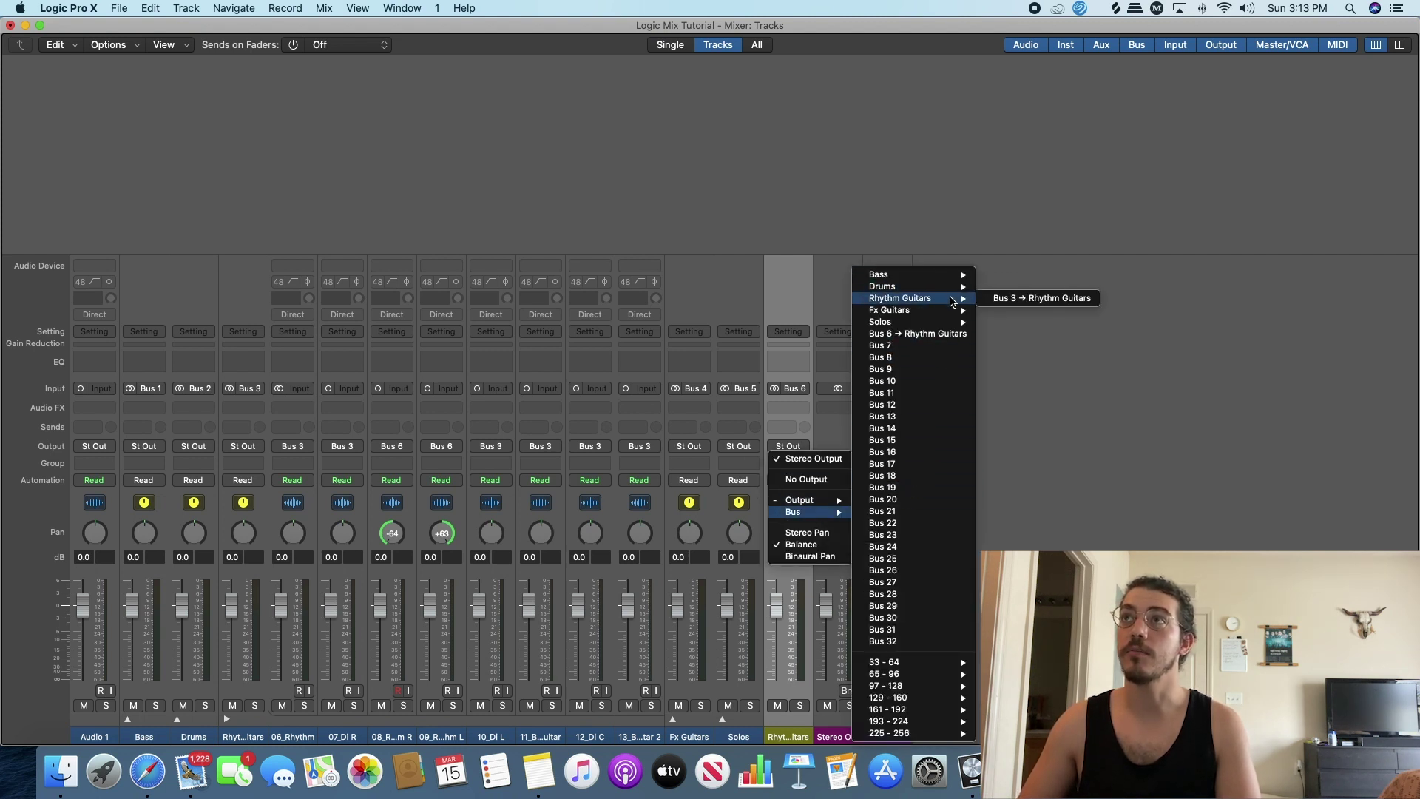
click(1006, 299)
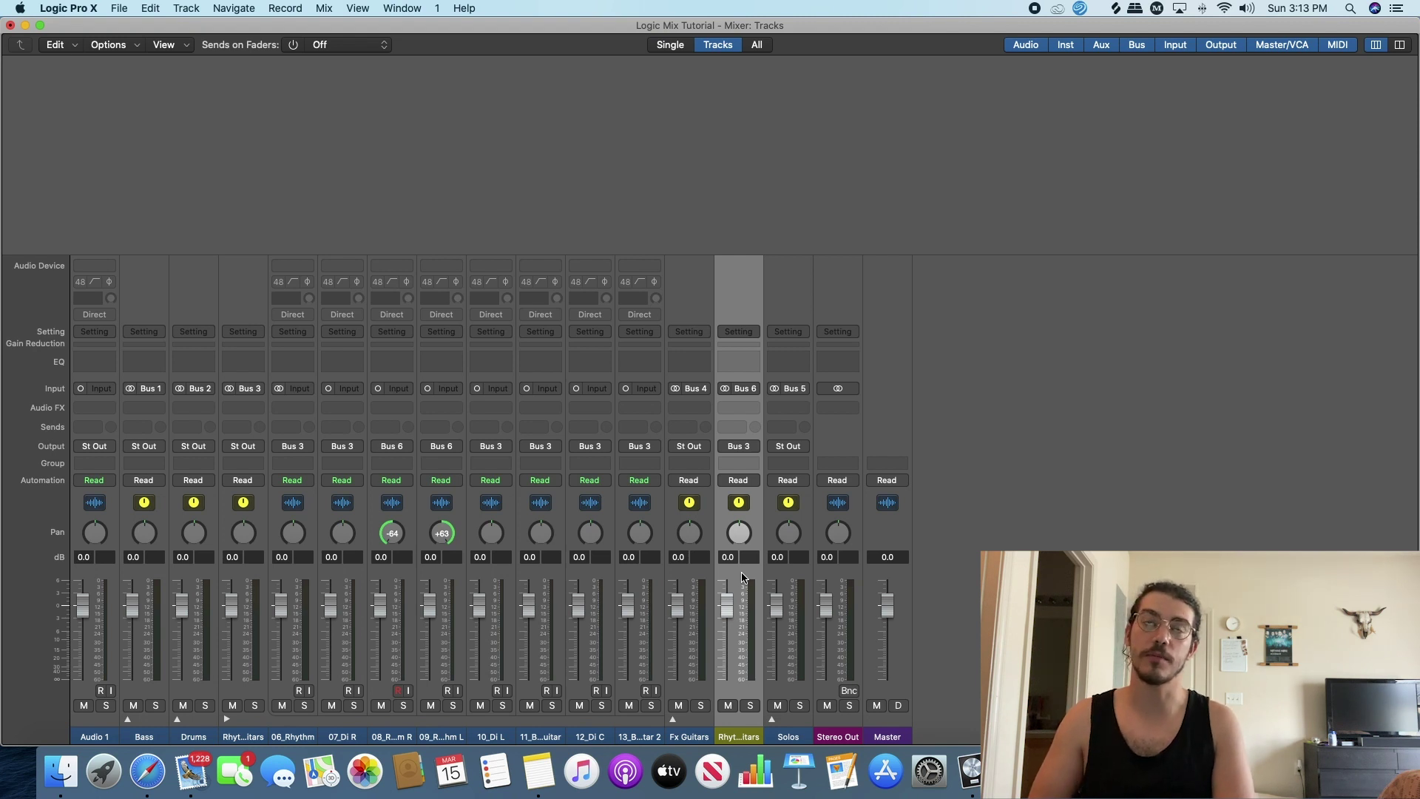
Create a track for the Bus 6 Rhythm Guitars aux and move it directly above 08_Rhythm R in the track list.
right_click(743, 578)
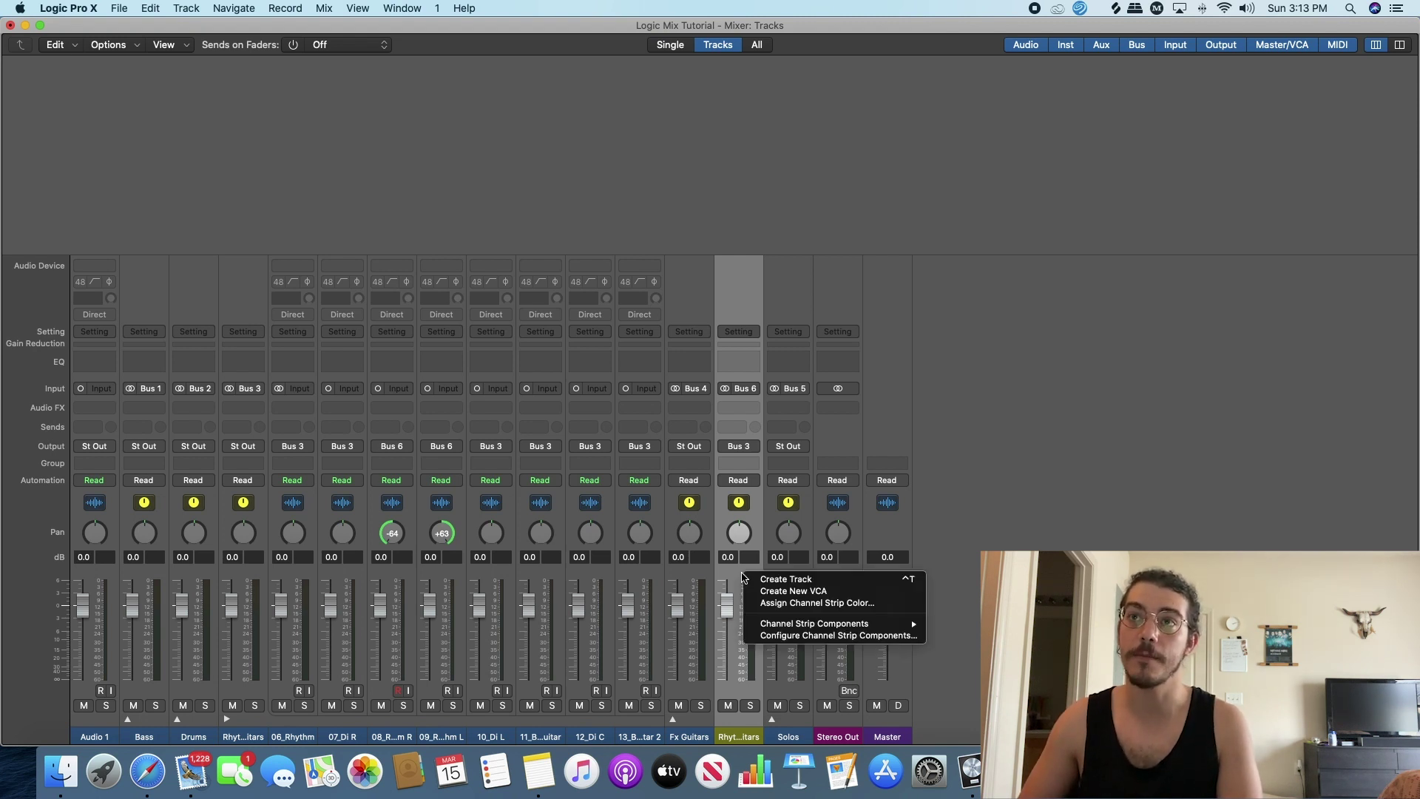
click(771, 584)
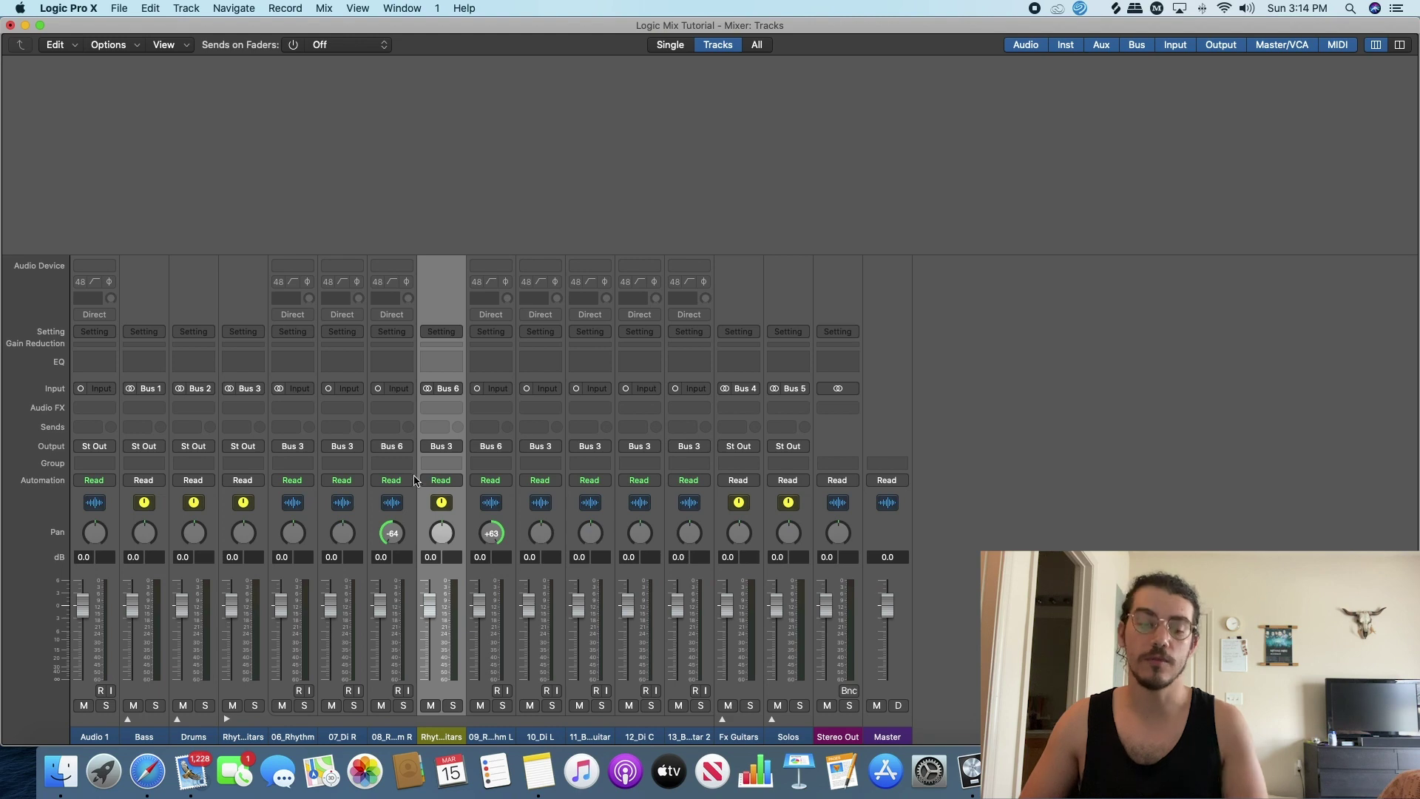
key(super+w)
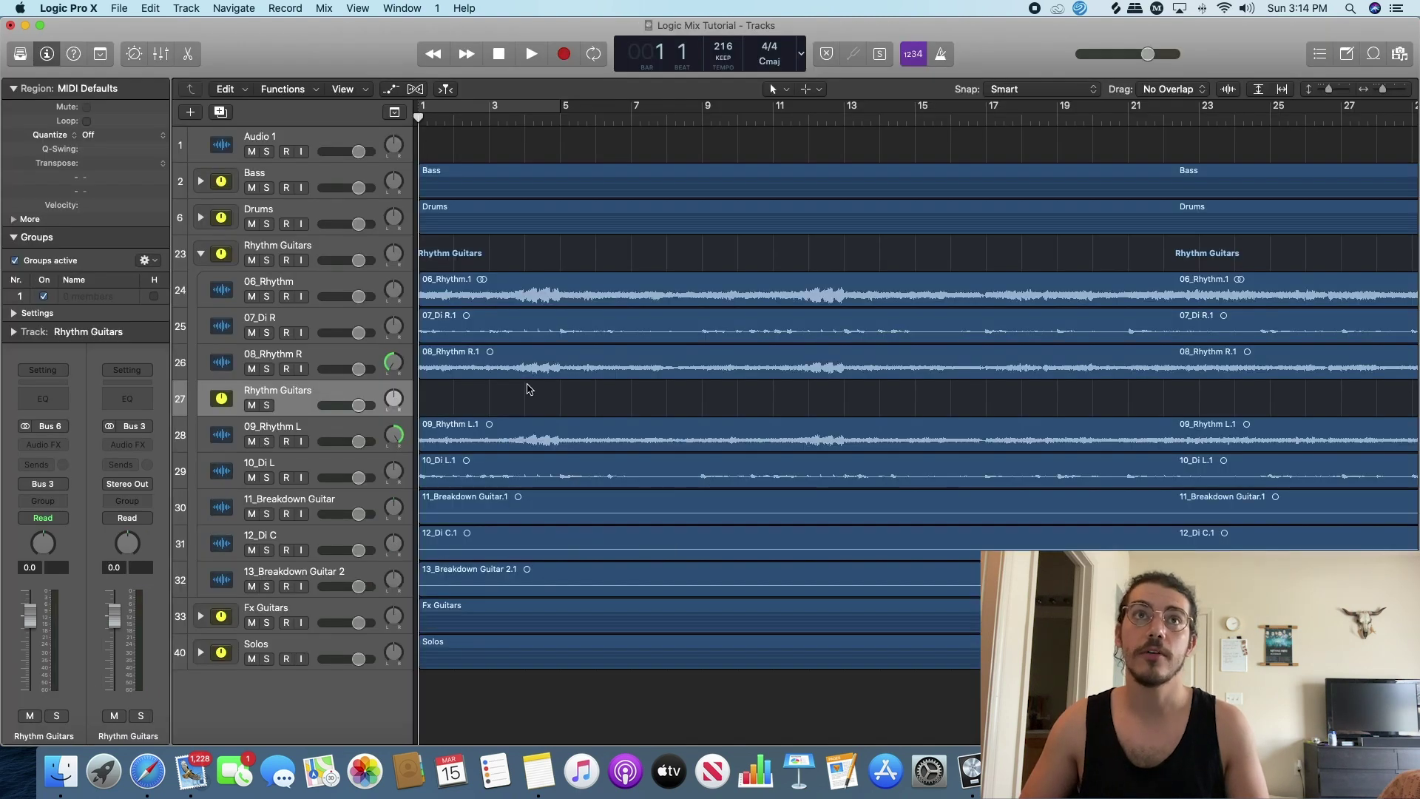
drag(310, 404, 312, 362)
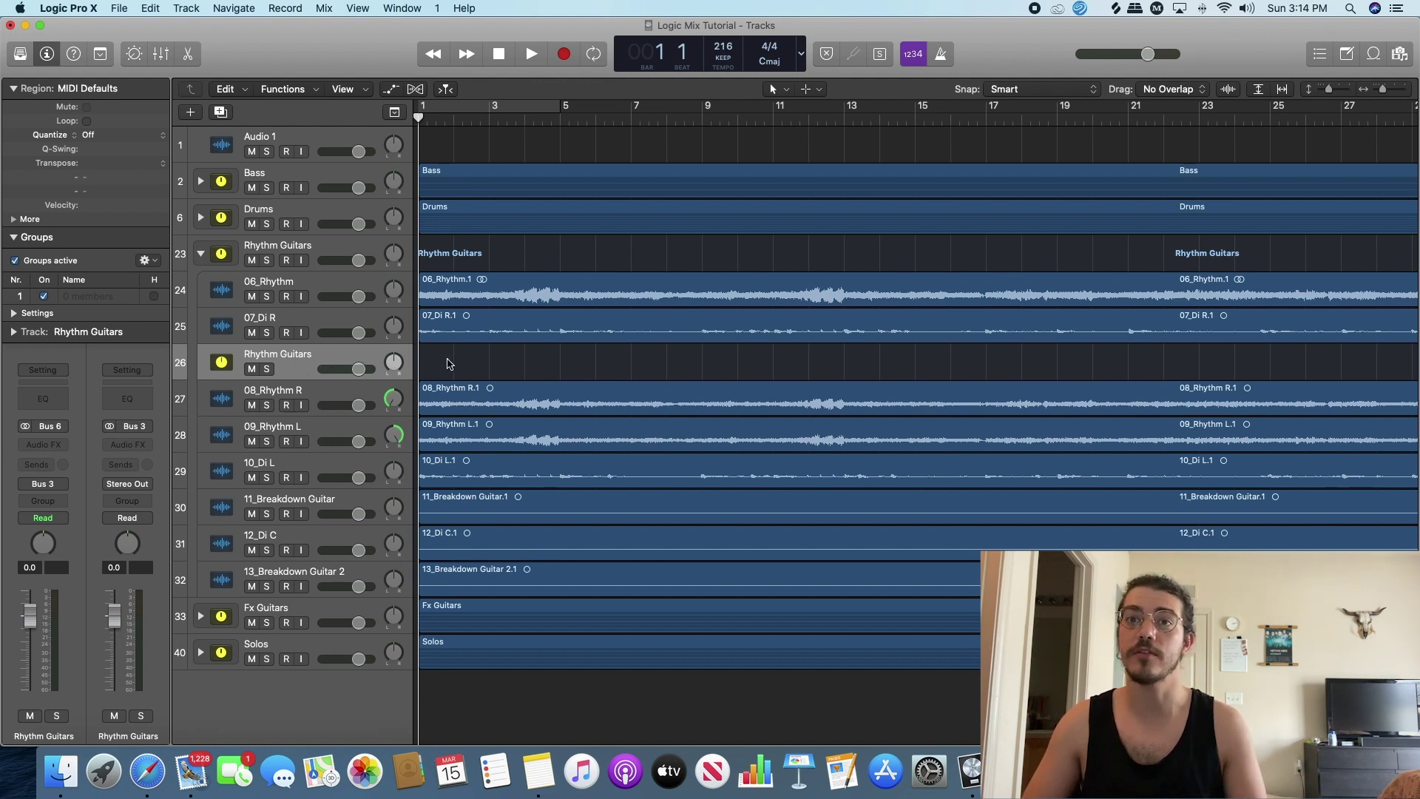
Show track automation, activate the volume automation lane on the nested Rhythm Guitars aux track in Read mode, and hide automation again.
key(a)
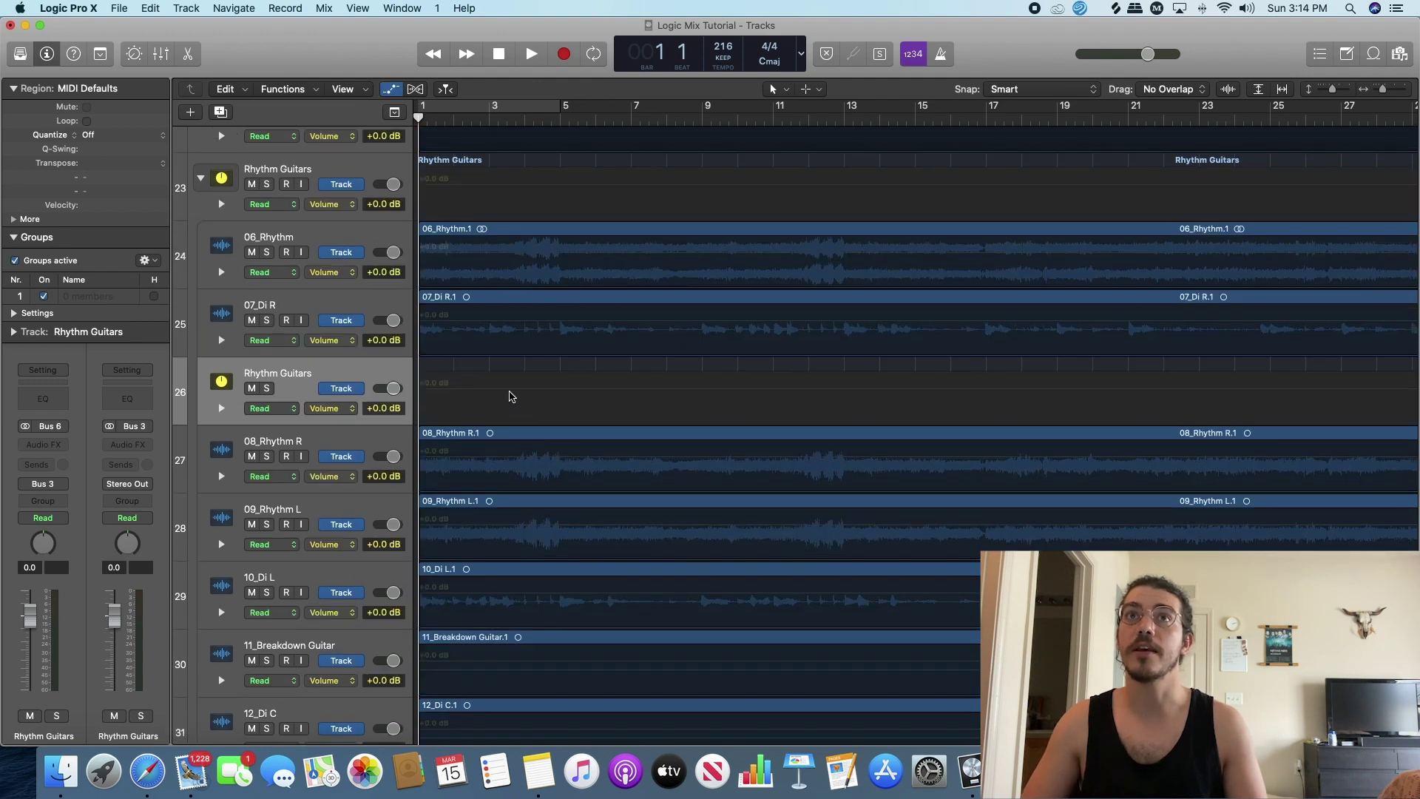
click(509, 397)
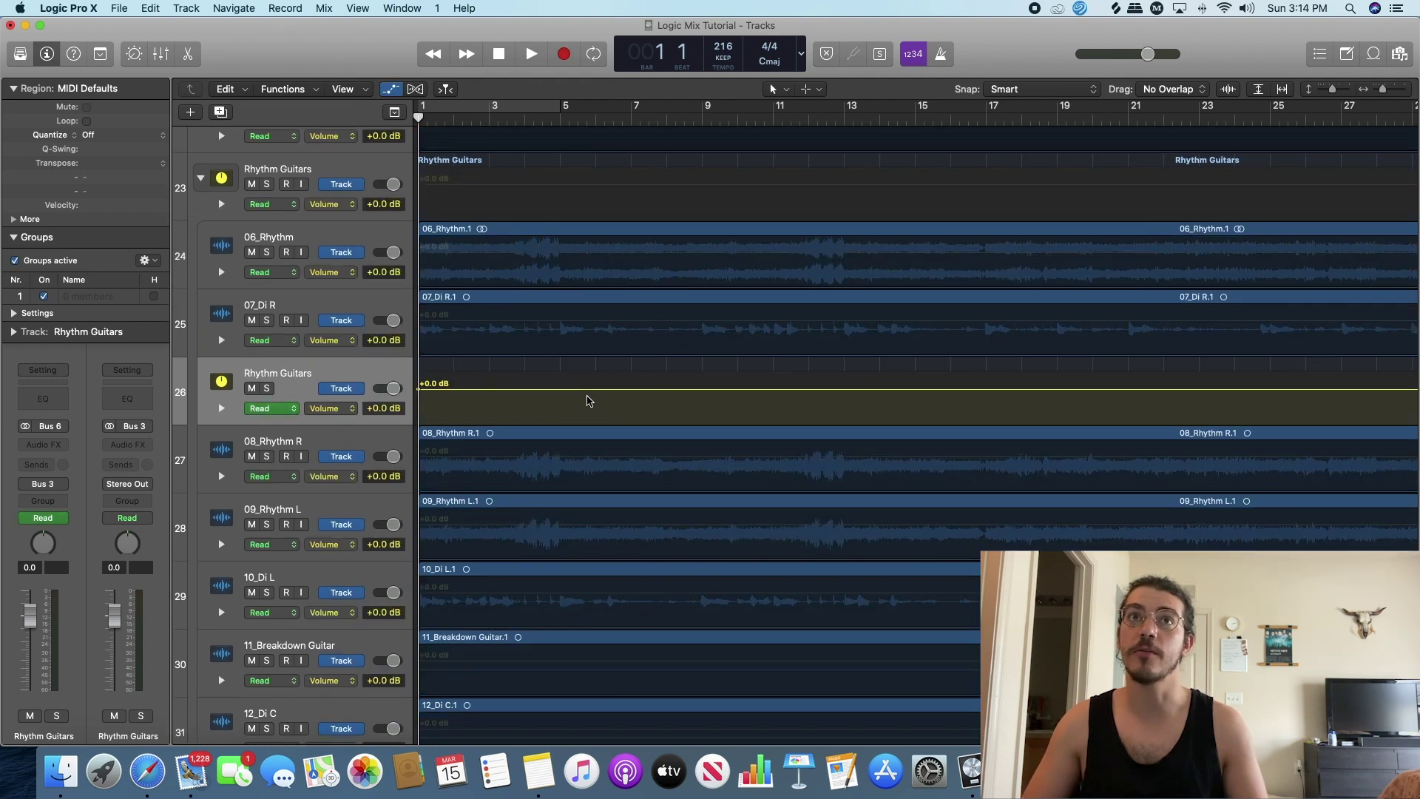
key(a)
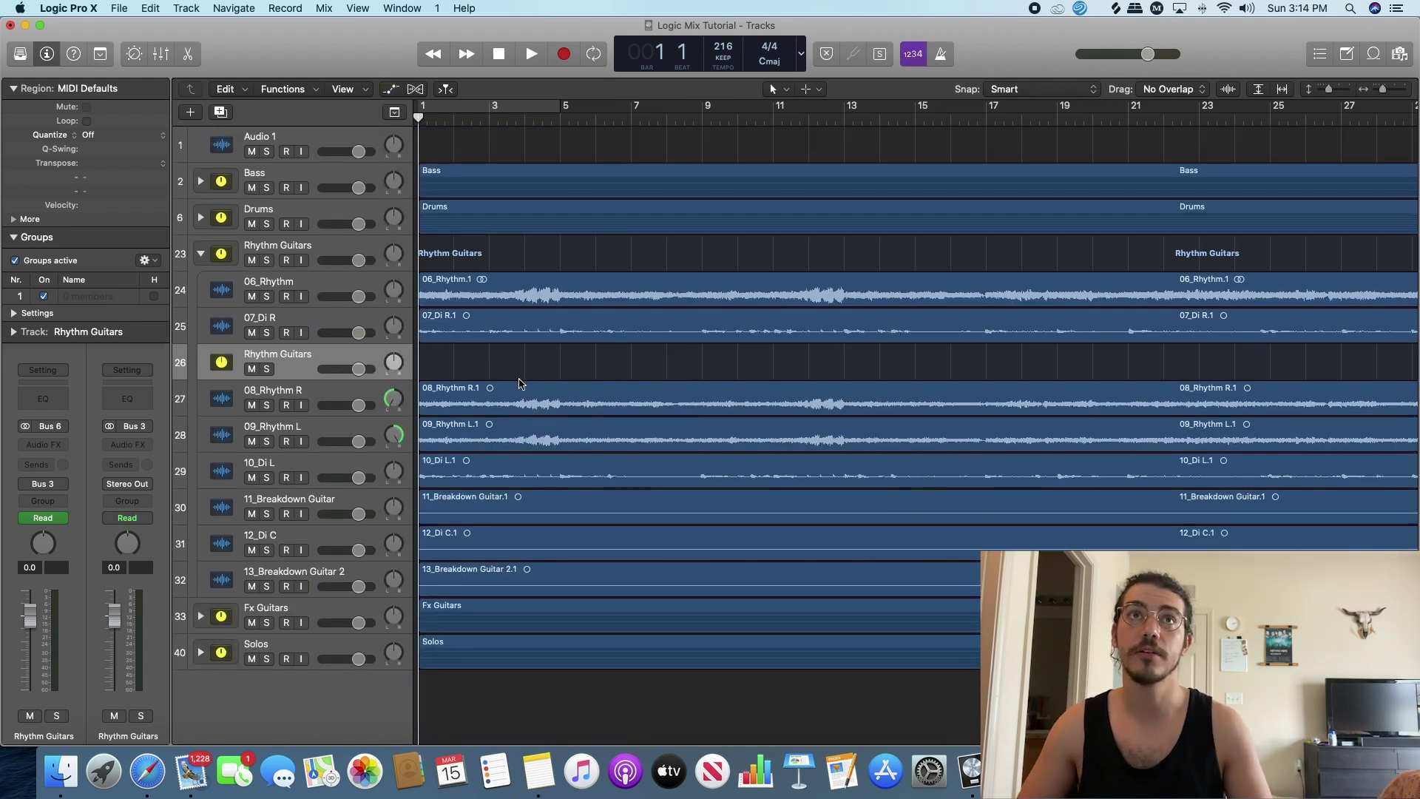
Insert the VBC Rack plug-in on the Bus 6 Rhythm Guitars aux in the Mixer and close the plug-in window.
key(super+2)
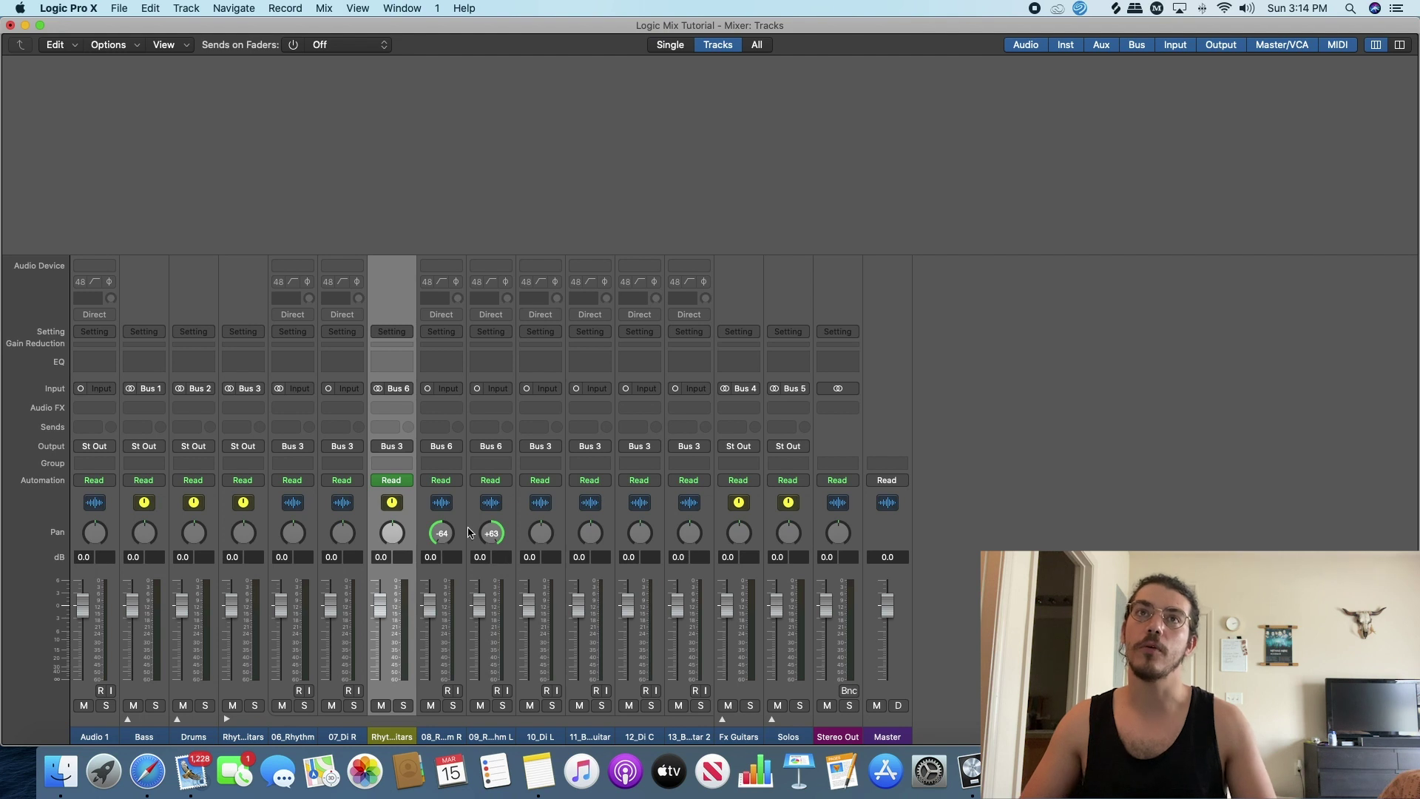
click(401, 413)
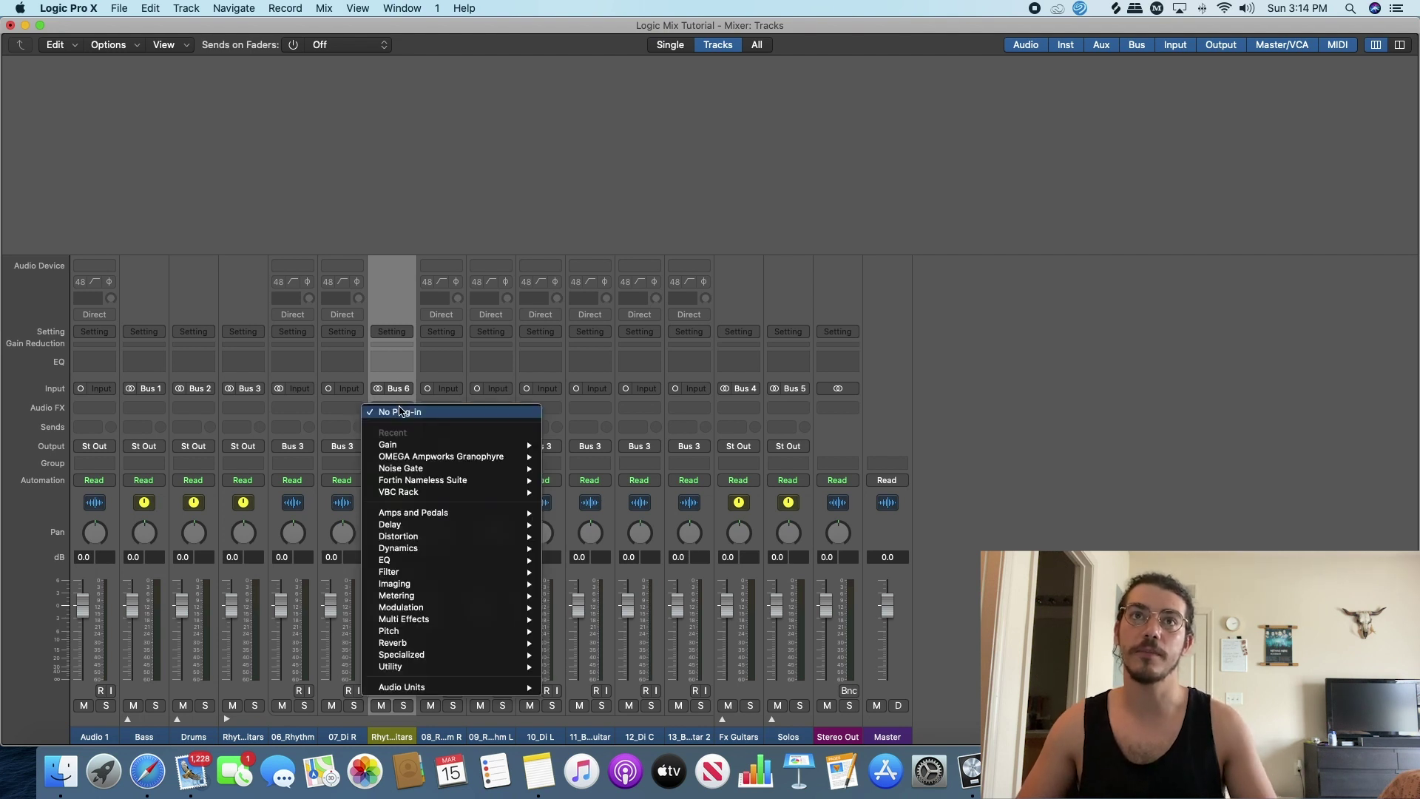
click(348, 411)
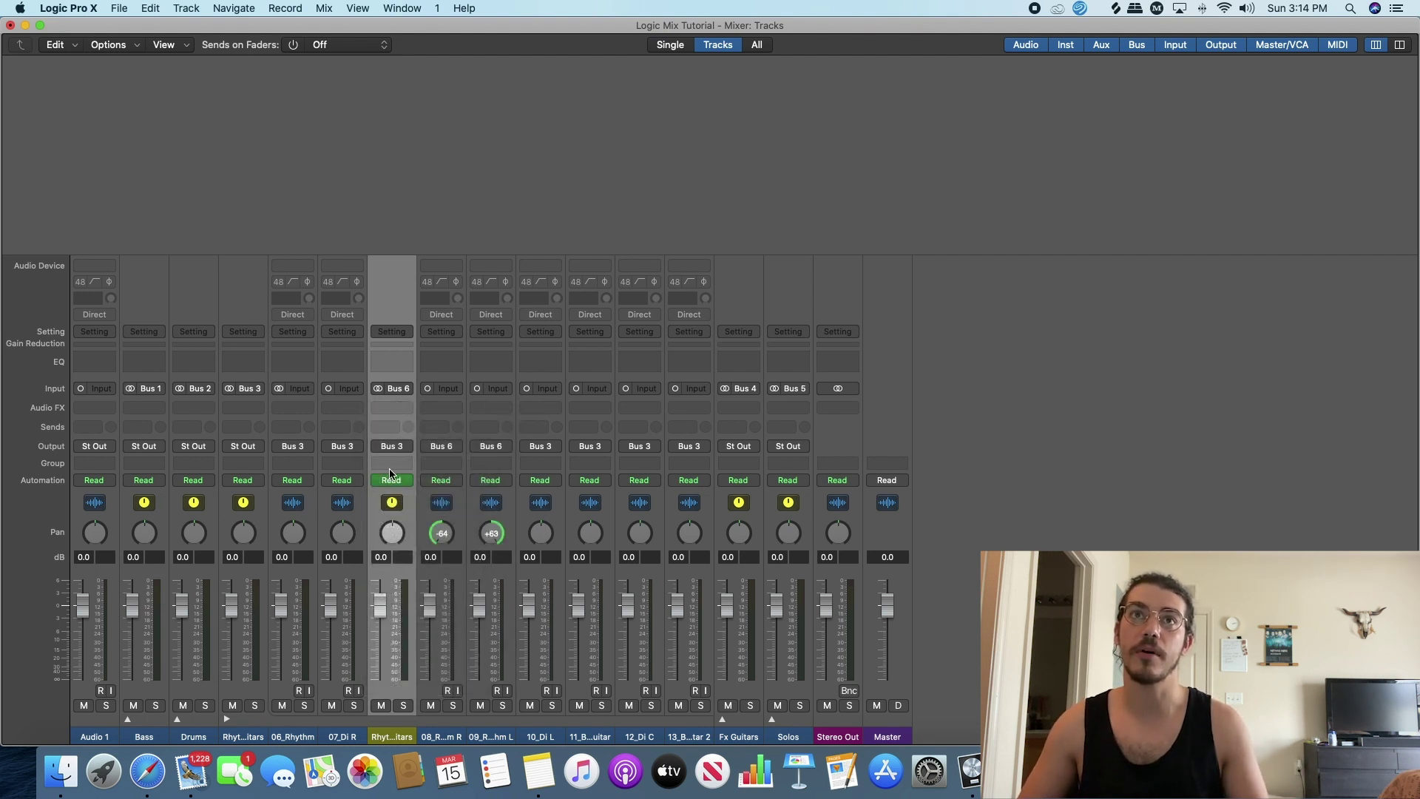
click(401, 407)
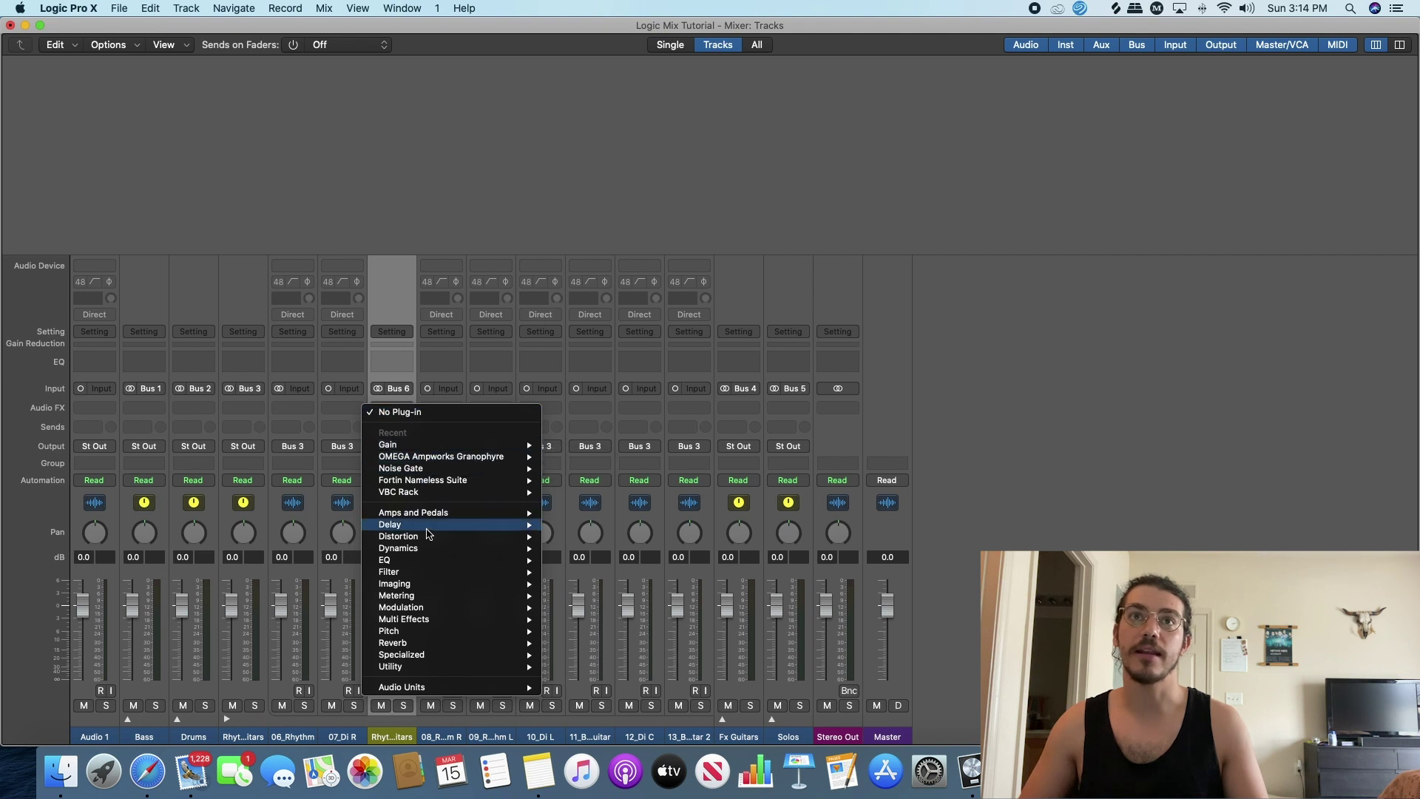
mouse_move(432, 527)
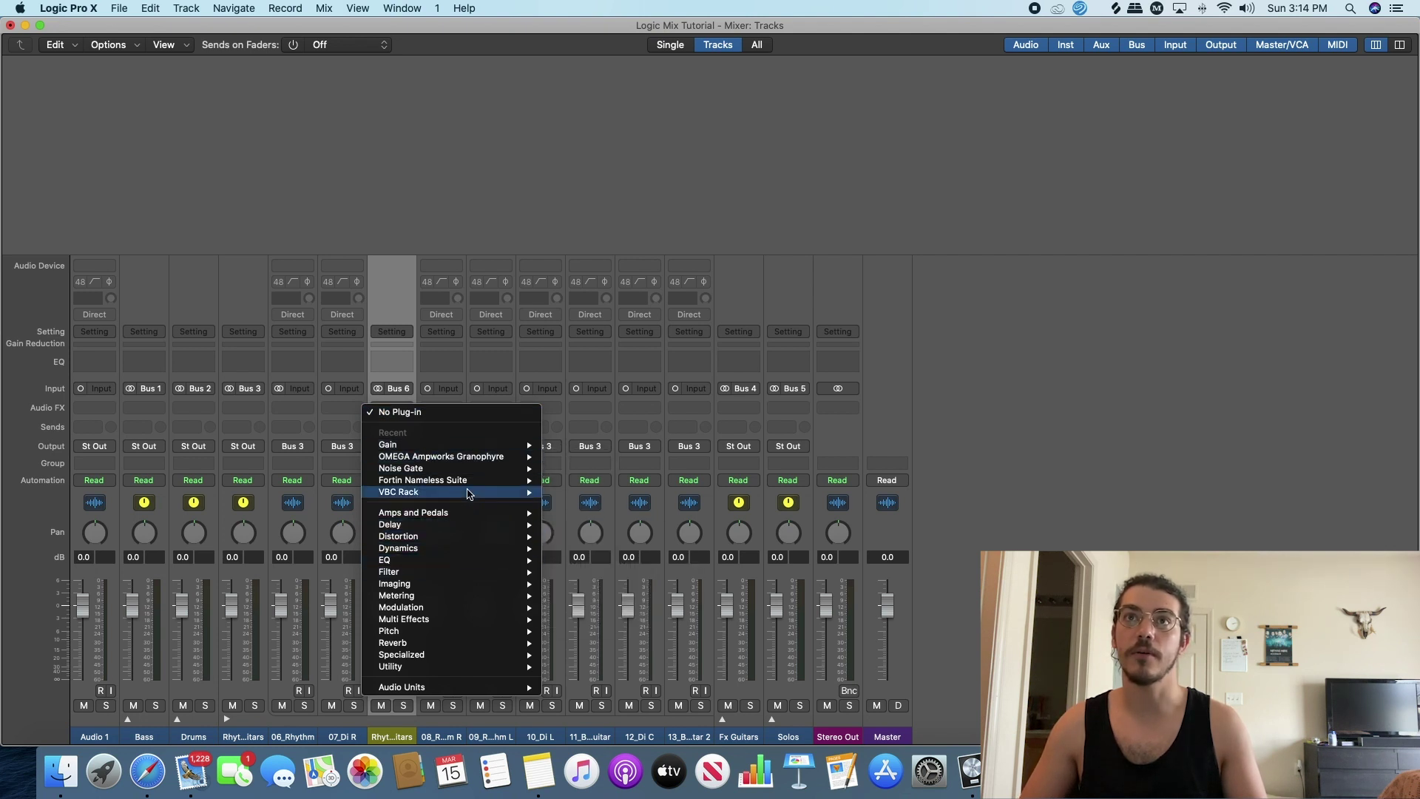
mouse_move(503, 492)
click(569, 492)
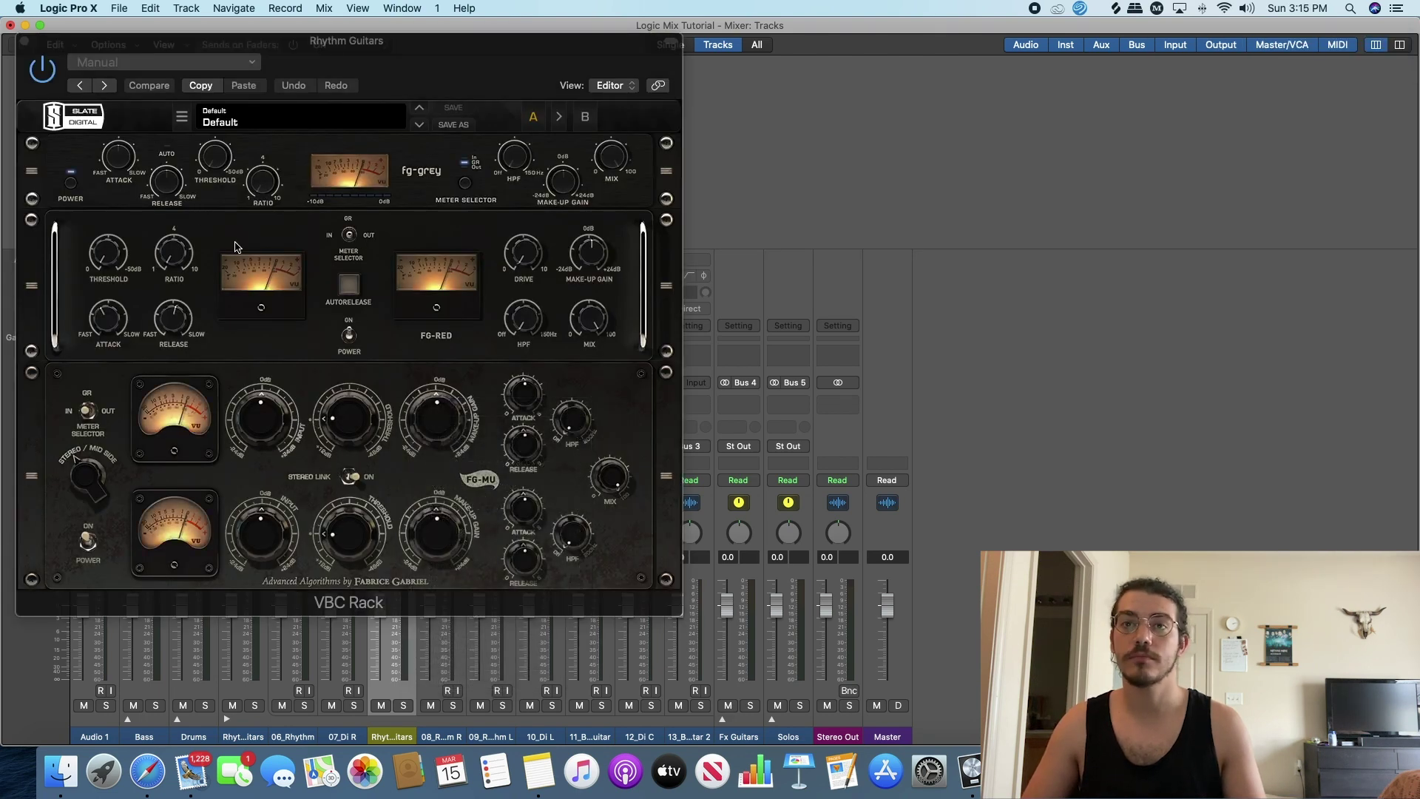
click(24, 42)
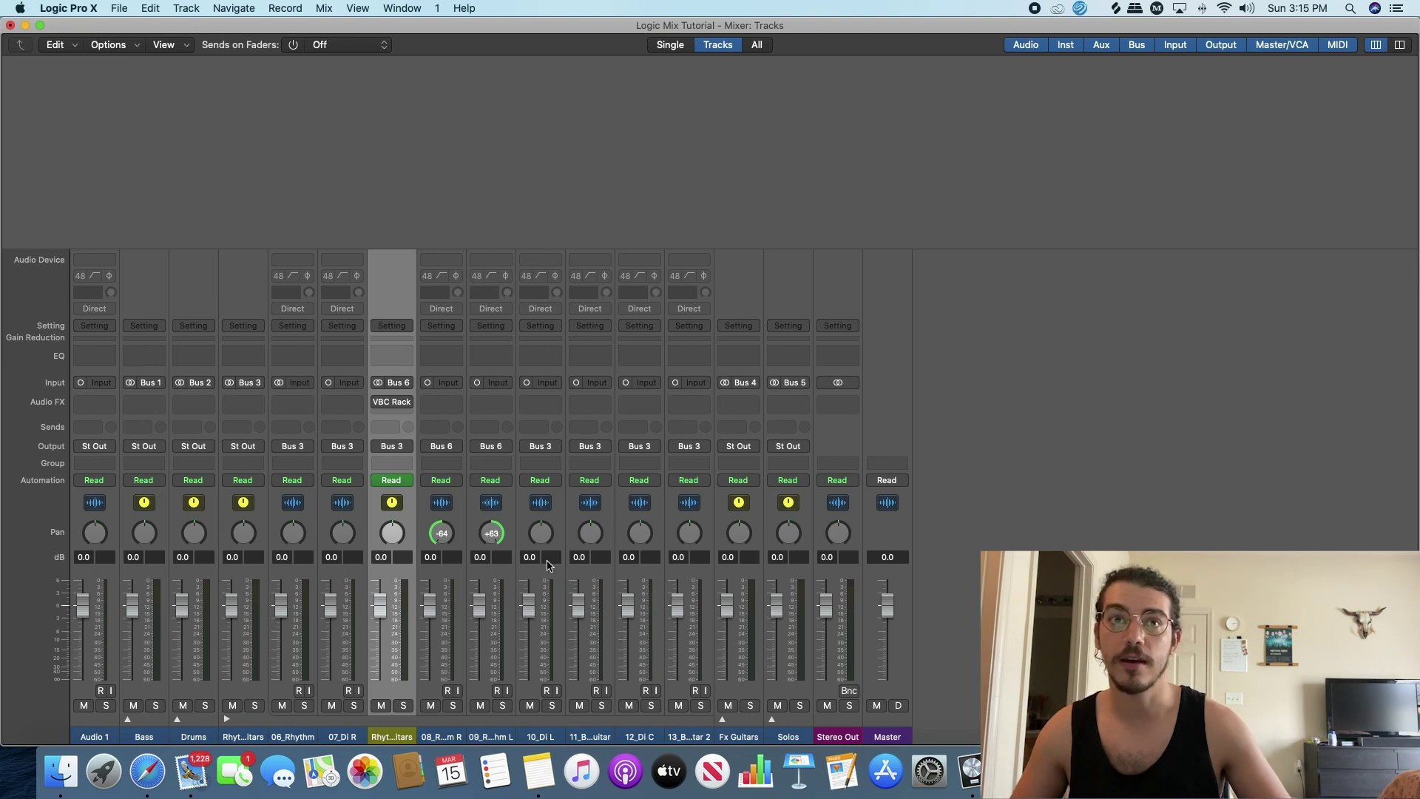
Move 13_Breakdown Guitar 2 directly below 11_Breakdown Guitar in the track list and route both tracks' outputs to Bus 7.
key(super+w)
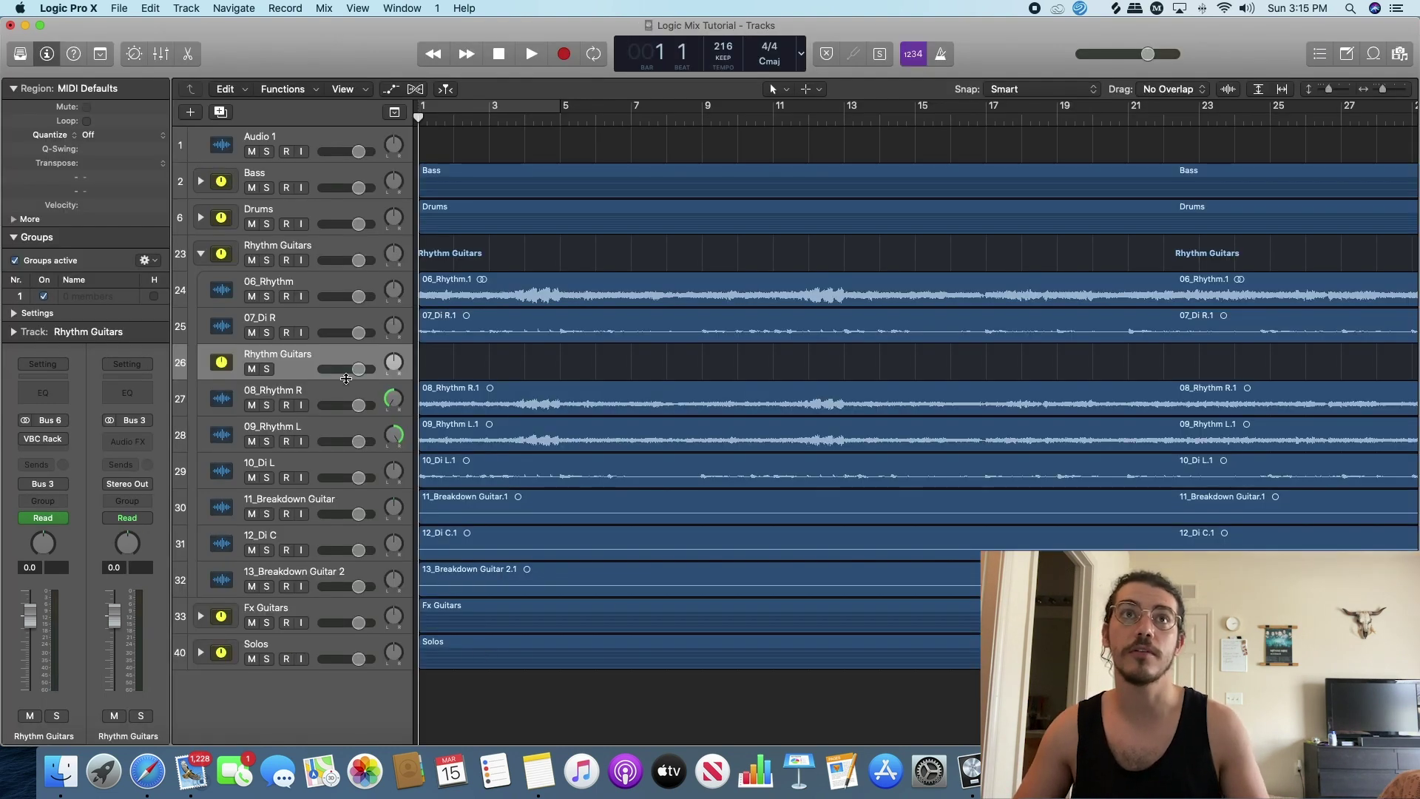
drag(313, 577, 314, 530)
shift+click(314, 509)
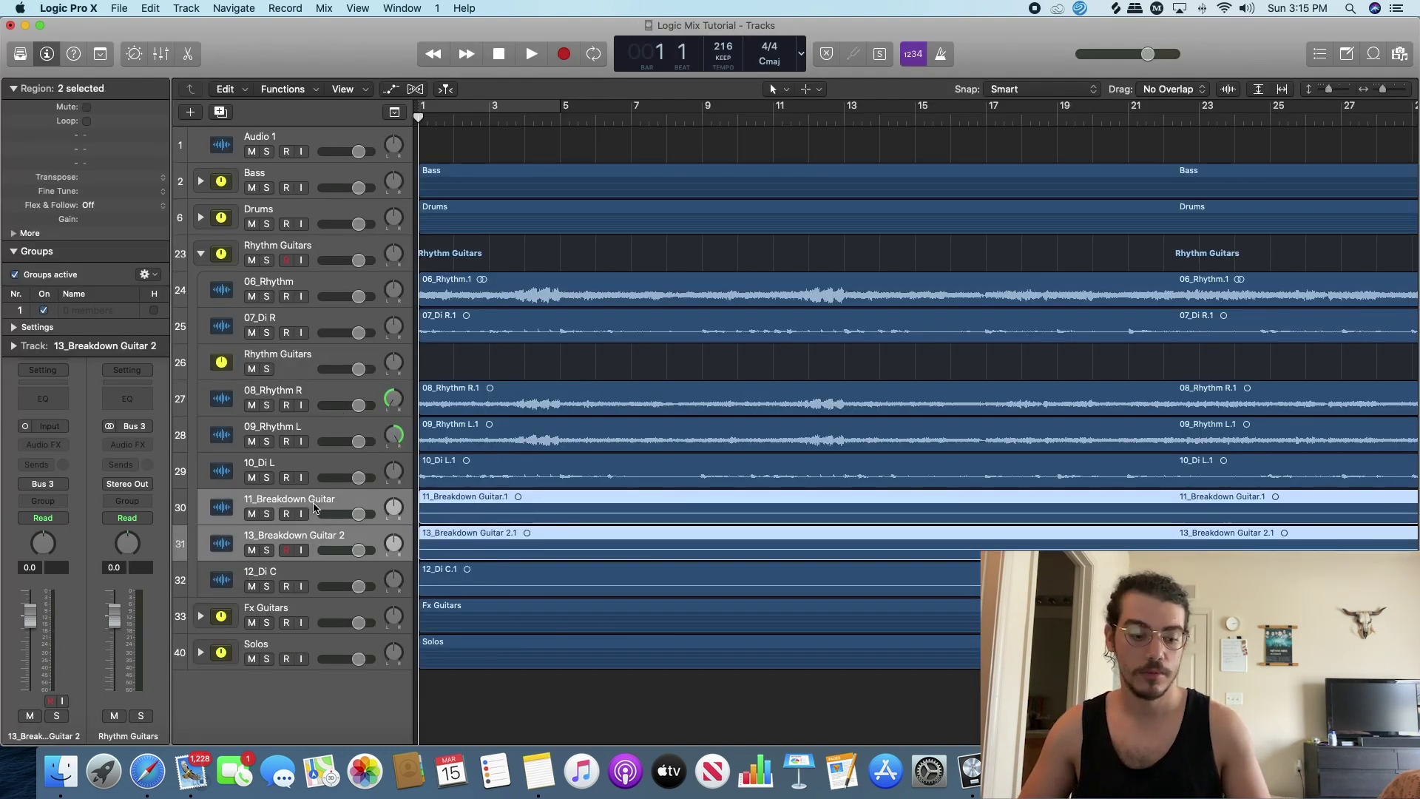
key(super+2)
click(598, 447)
mouse_move(624, 511)
click(762, 346)
Rename the Bus 7 aux channel Breakdowns and create a track for it.
double_click(840, 735)
text(Breakdowns)
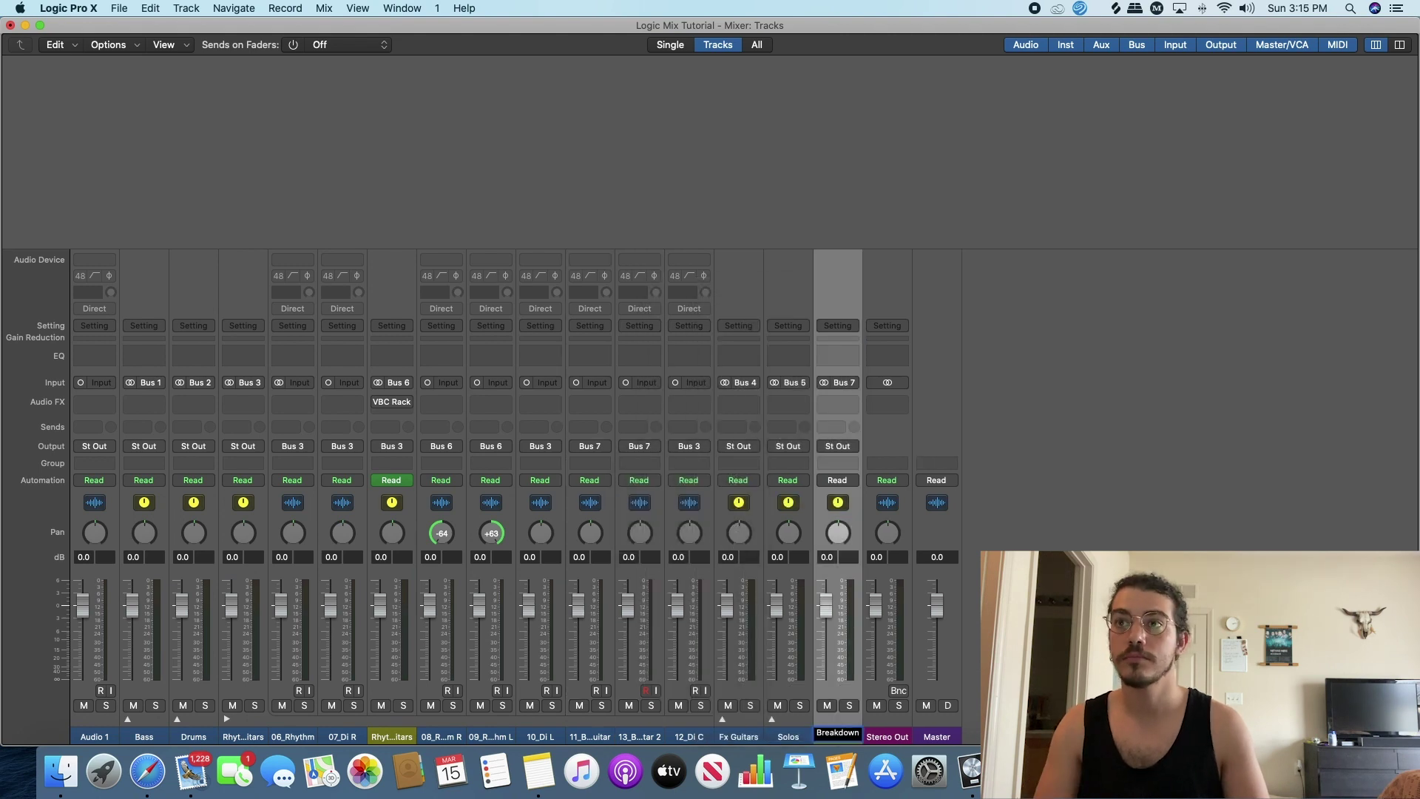
key(Return)
right_click(859, 433)
click(873, 440)
Route the Breakdowns aux output to Bus 3, the Rhythm Guitars stack, and return to the Tracks window.
click(688, 447)
mouse_move(714, 511)
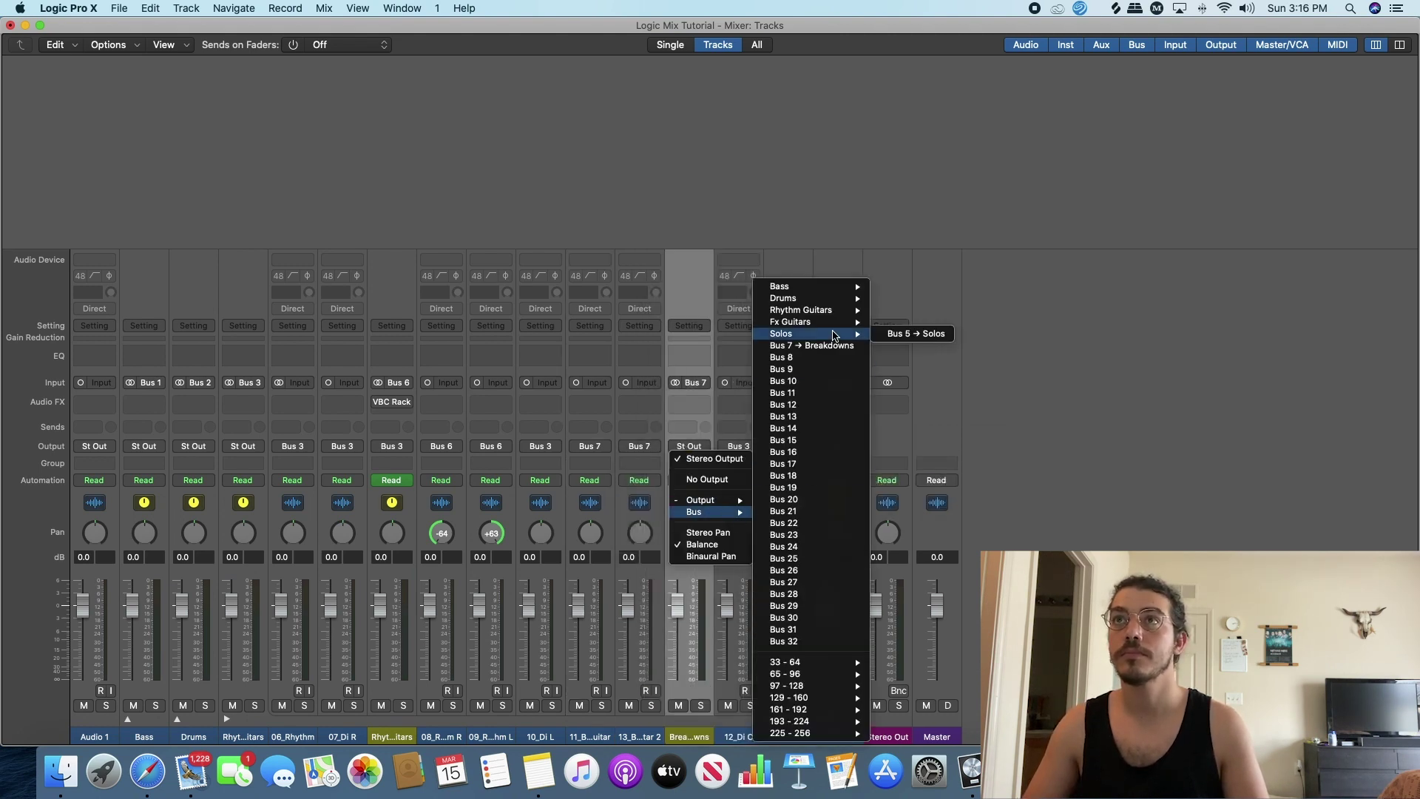
click(917, 322)
key(super+1)
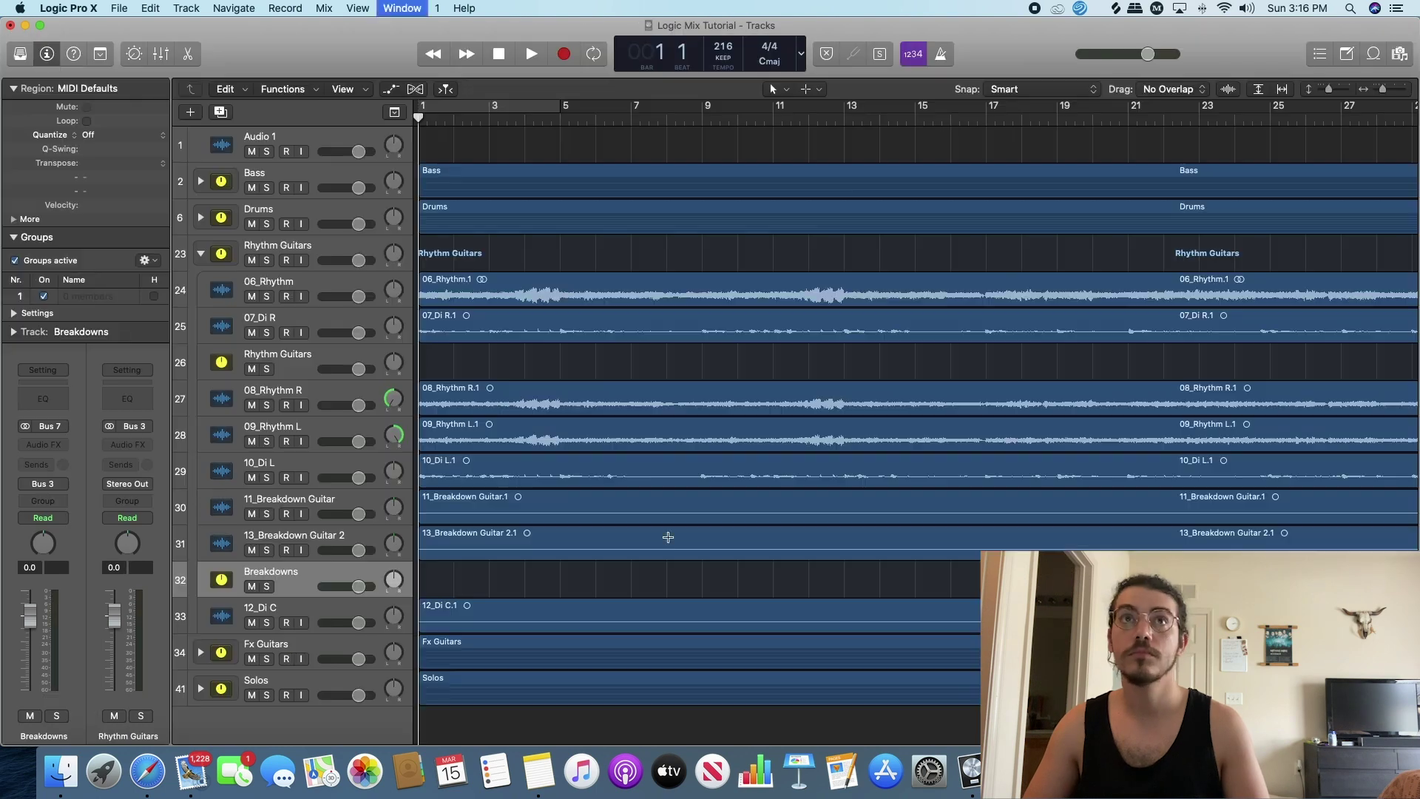
Move the Breakdowns aux track above 11_Breakdown Guitar and collapse the Rhythm Guitars stack.
drag(317, 580, 320, 503)
click(200, 253)
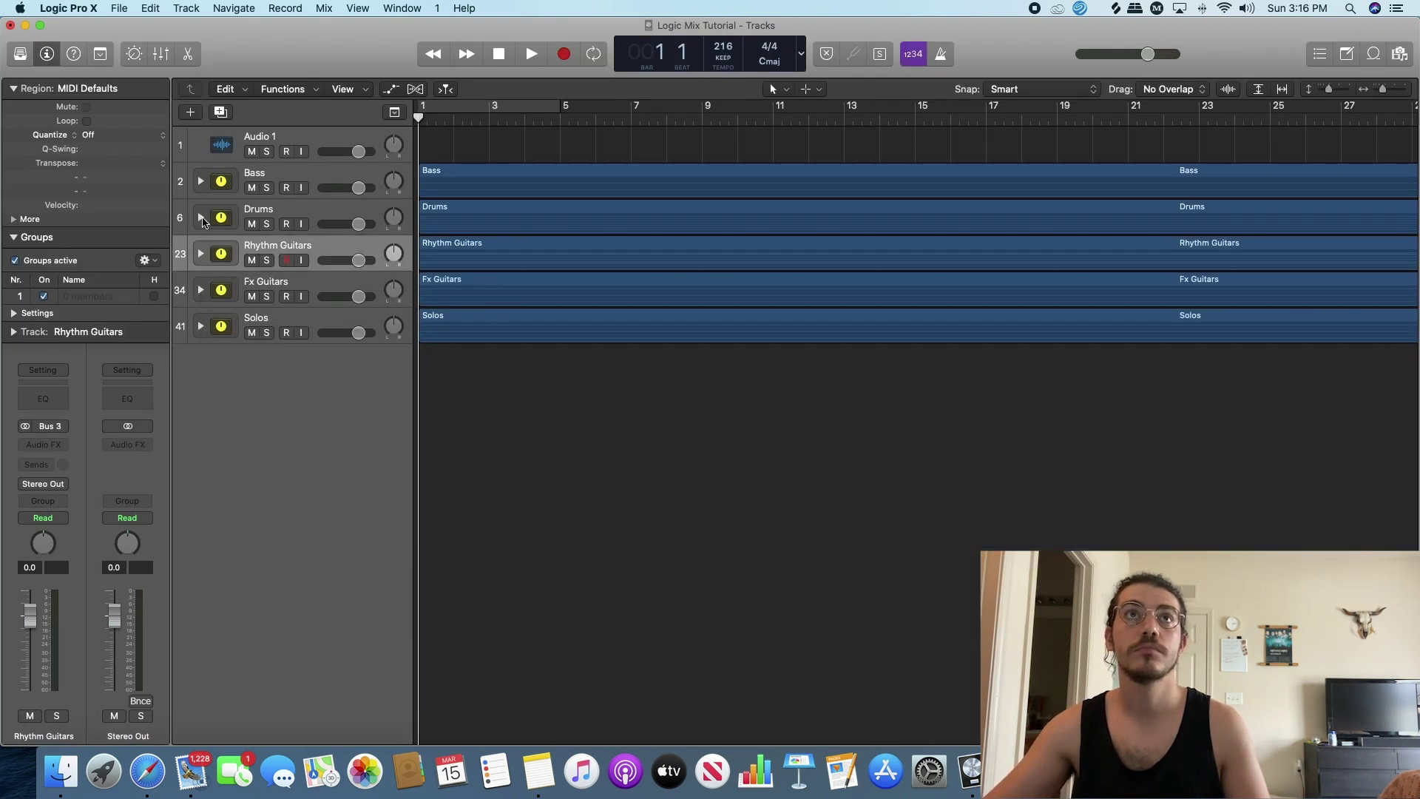
Expand the Drums stack and move 05_Drums_Snare Top and 05_Drums_Snare Bottom directly below 04_Drums.
click(201, 217)
click(317, 278)
shift+click(318, 353)
scroll(313, 279, down, 5)
click(311, 619)
shift+click(311, 587)
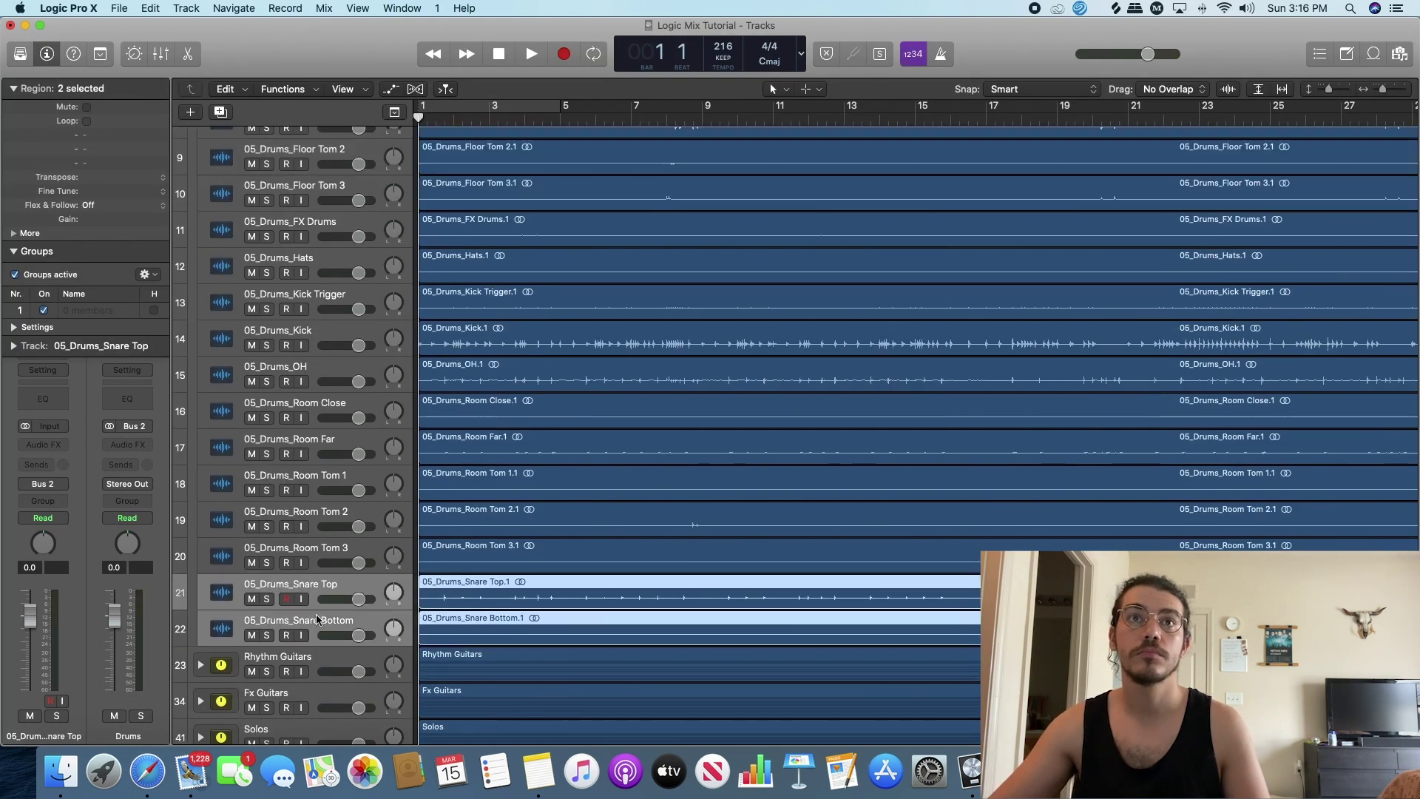
drag(311, 587, 303, 218)
scroll(300, 290, down, 2)
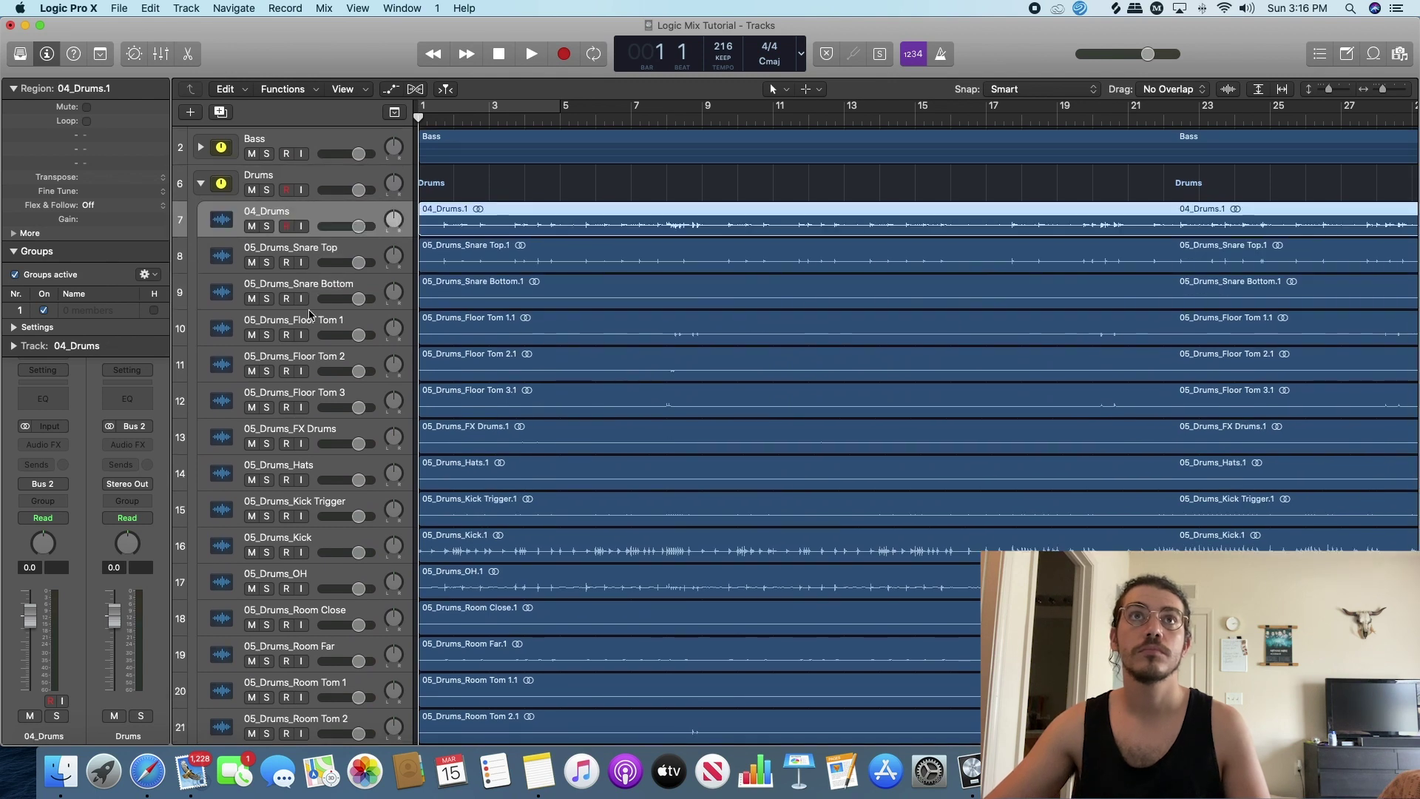
Move 05_Drums_Kick and 05_Drums_Kick Trigger up beside the snare tracks and place Kick directly below 04_Drums.
drag(321, 548, 321, 507)
shift+click(321, 542)
drag(320, 542, 318, 260)
scroll(318, 259, up, 1)
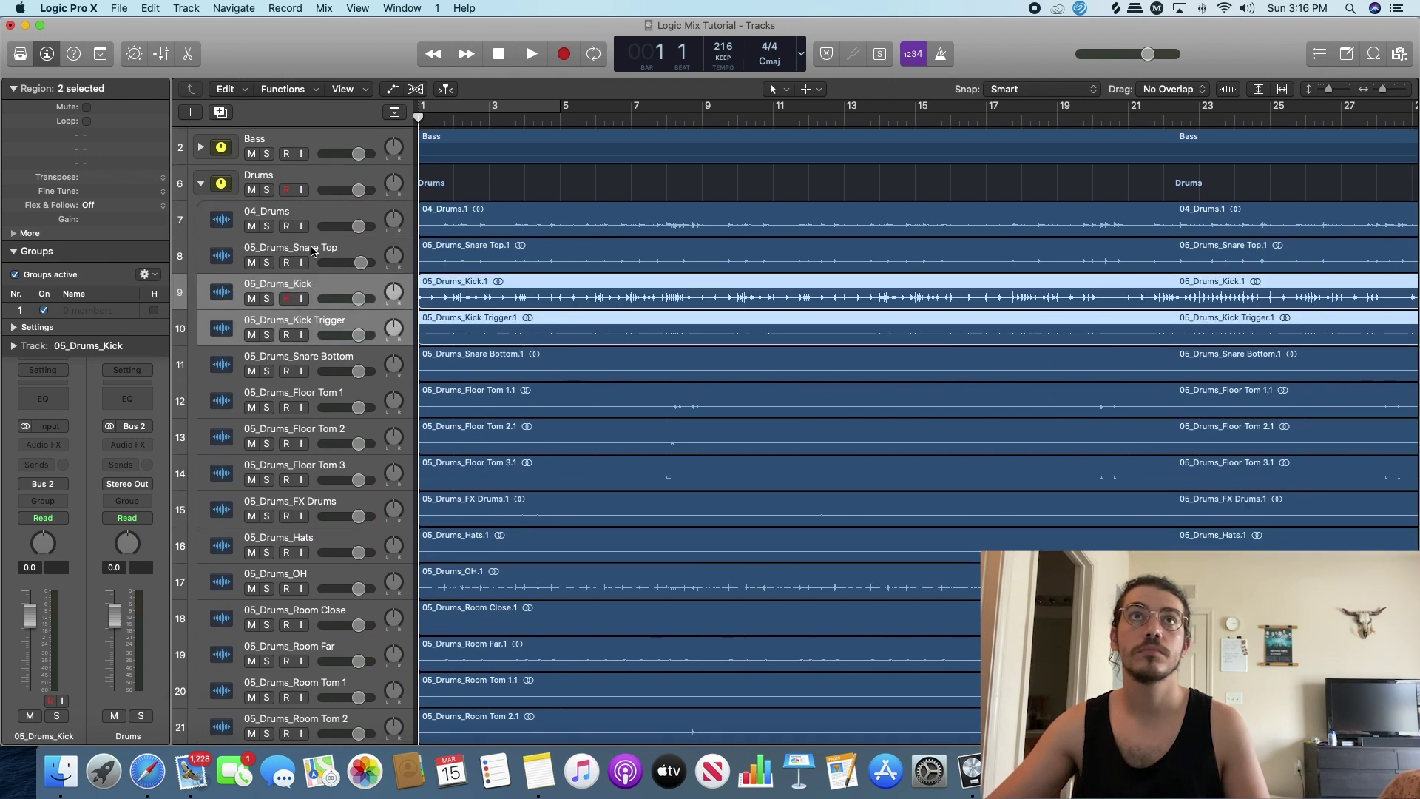
click(315, 258)
click(316, 292)
Move 05_Drums_Room Tom 1, 2 and 3 directly below 05_Drums_Floor Tom 3.
scroll(315, 333, down, 5)
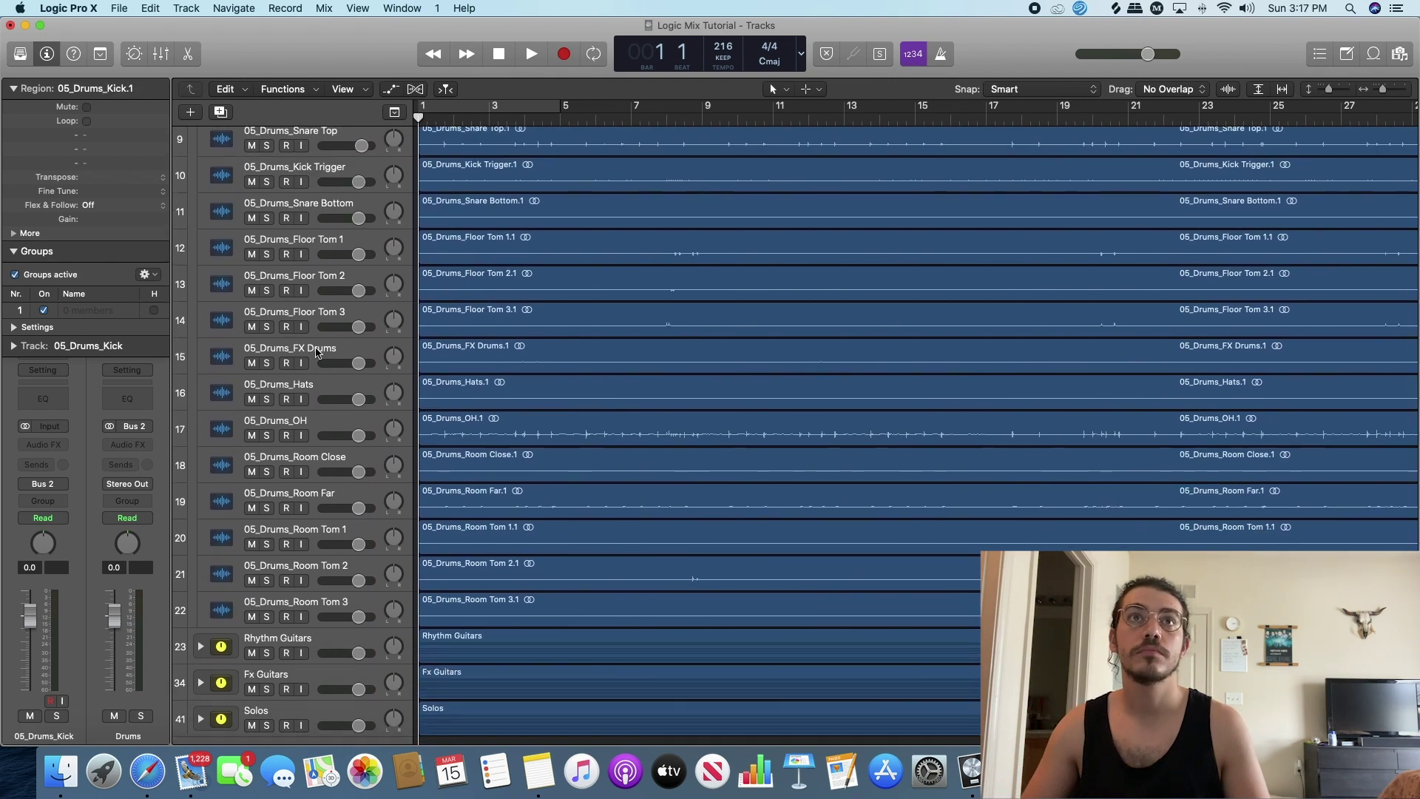
click(308, 505)
shift+click(318, 576)
drag(317, 575, 330, 342)
Check the channel order in the Mixer and move 05_Drums_Kick Trigger directly below 05_Drums_Kick in the track list.
key(super+2)
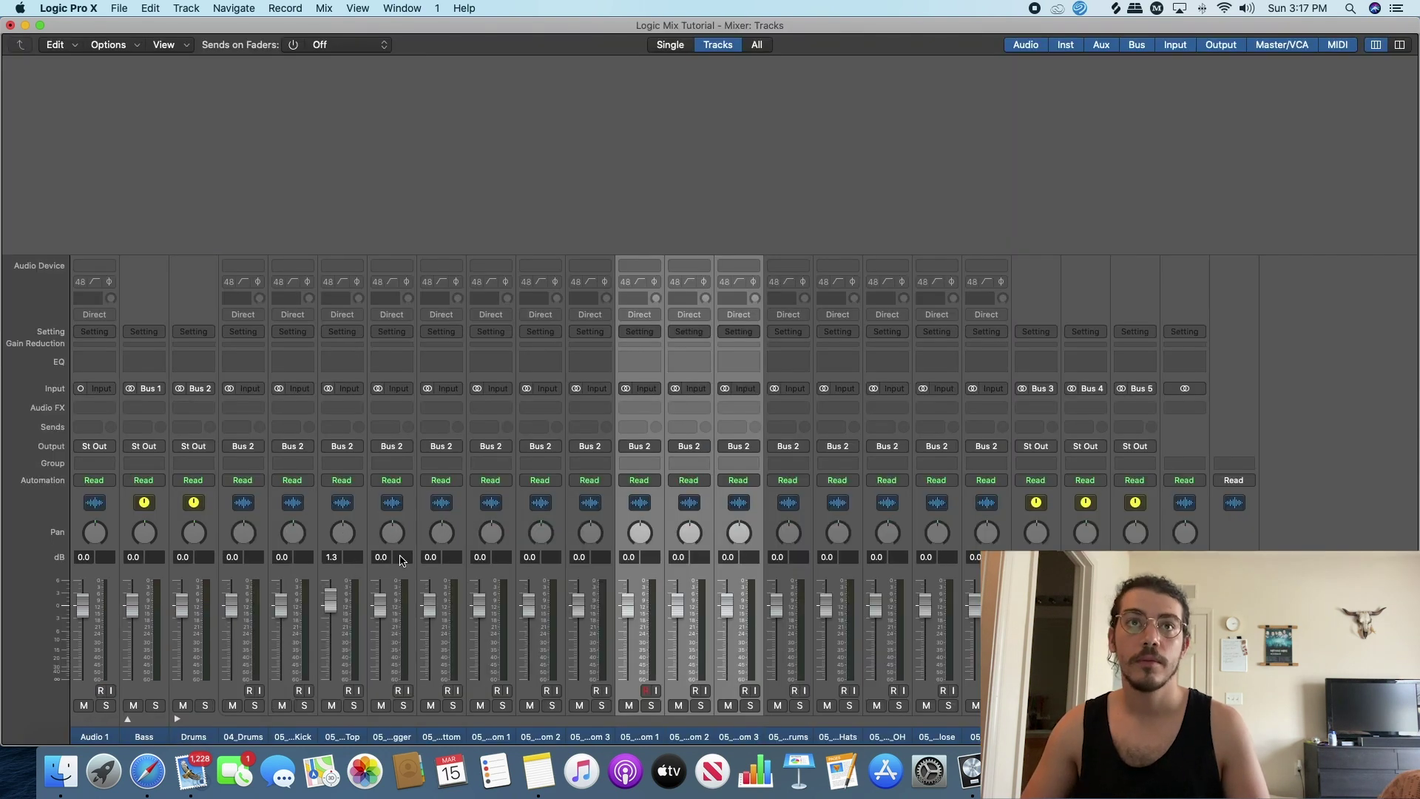
click(310, 572)
shift+click(347, 573)
click(382, 571)
key(super+2)
drag(319, 209, 318, 174)
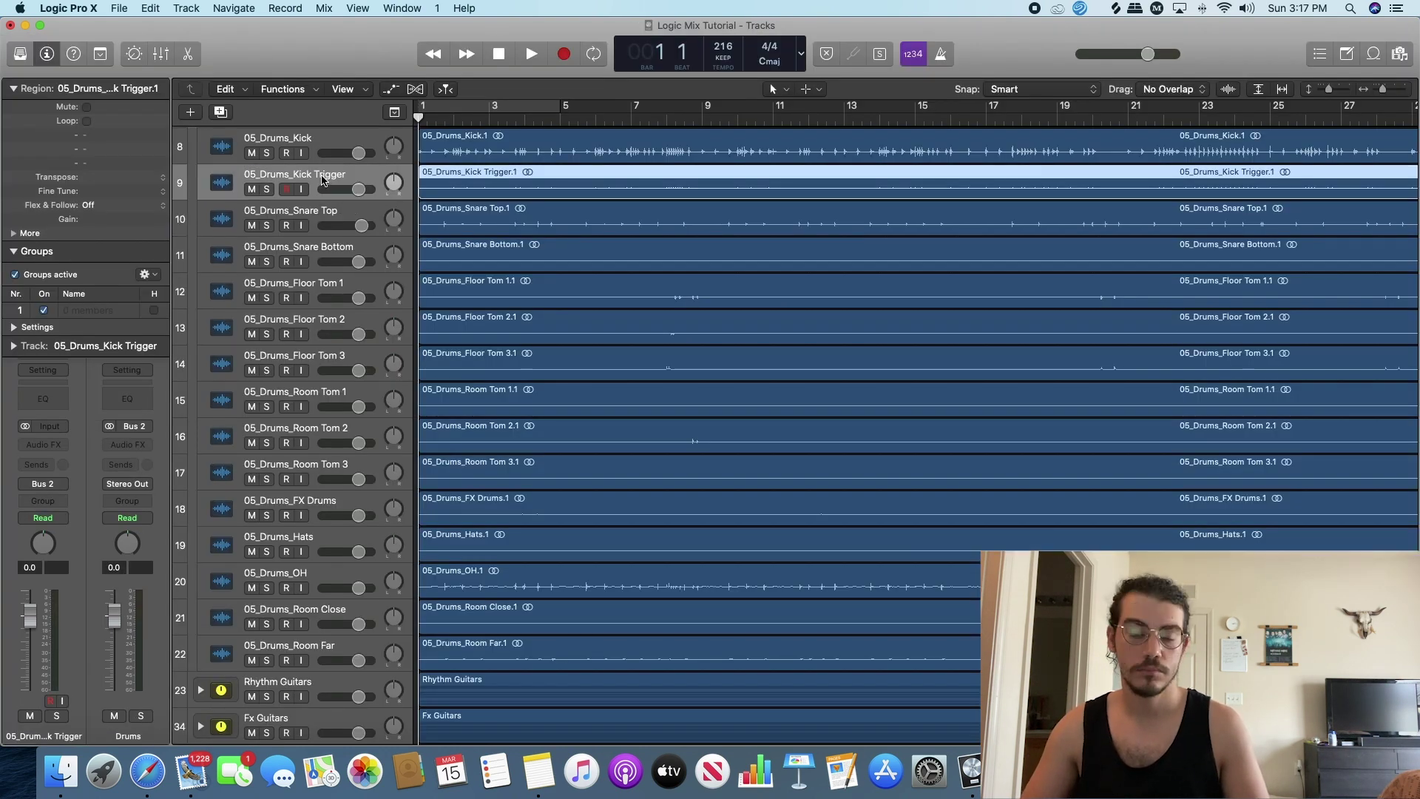
Route the outputs of the Kick and Kick Trigger channels to Bus 8 in the Mixer.
key(super+2)
shift+click(312, 453)
click(310, 448)
mouse_move(318, 512)
click(421, 358)
Route the outputs of the Snare Top and Snare Bottom channels to Bus 9.
click(409, 506)
shift+click(458, 463)
click(456, 448)
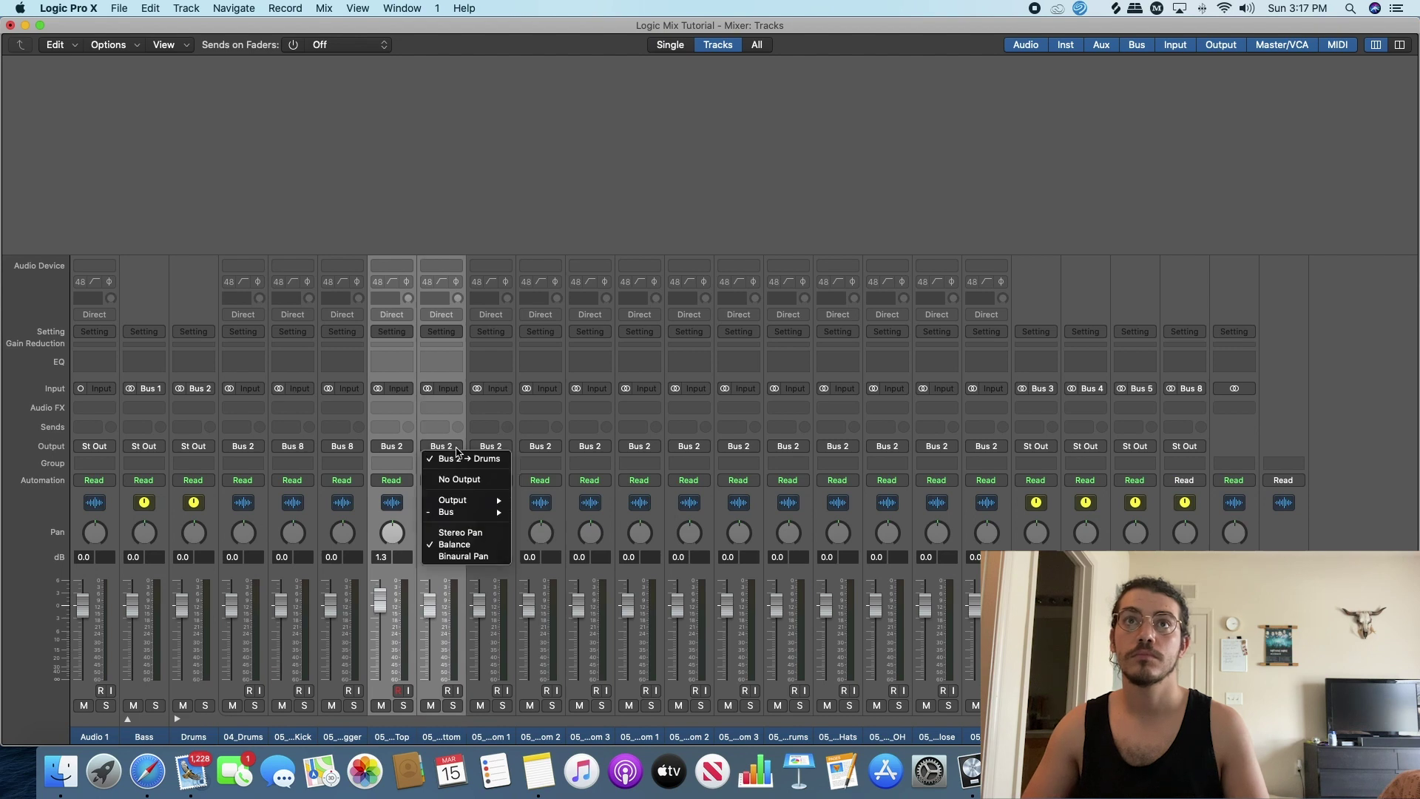
mouse_move(471, 511)
click(576, 369)
Route the outputs of the three Floor Tom and three Room Tom channels to Bus 10.
click(508, 539)
shift+click(759, 544)
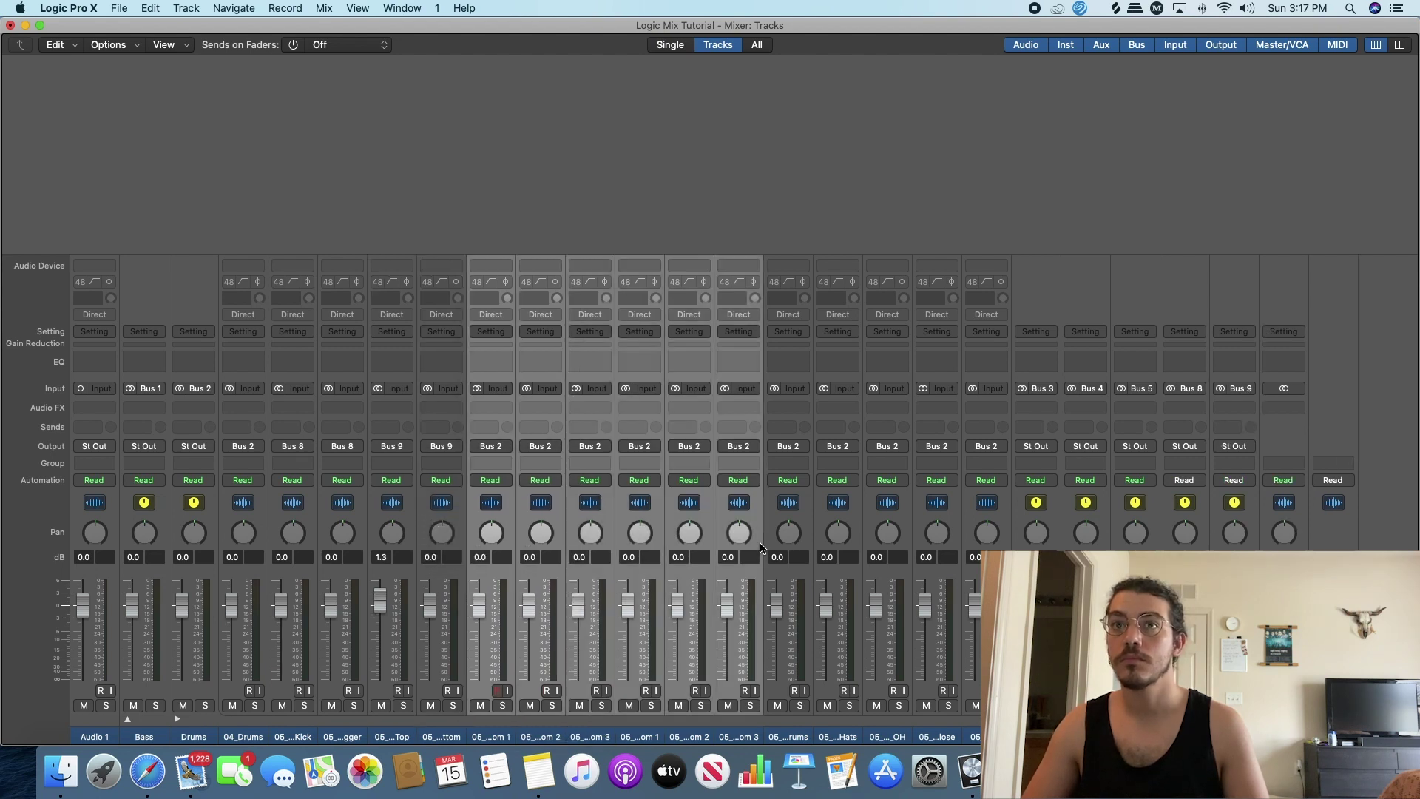
click(741, 447)
mouse_move(749, 512)
click(867, 381)
Route the outputs of the FX Drums, Hats and OH channels to Bus 11.
click(793, 539)
shift+click(882, 522)
click(890, 447)
mouse_move(907, 512)
click(1006, 393)
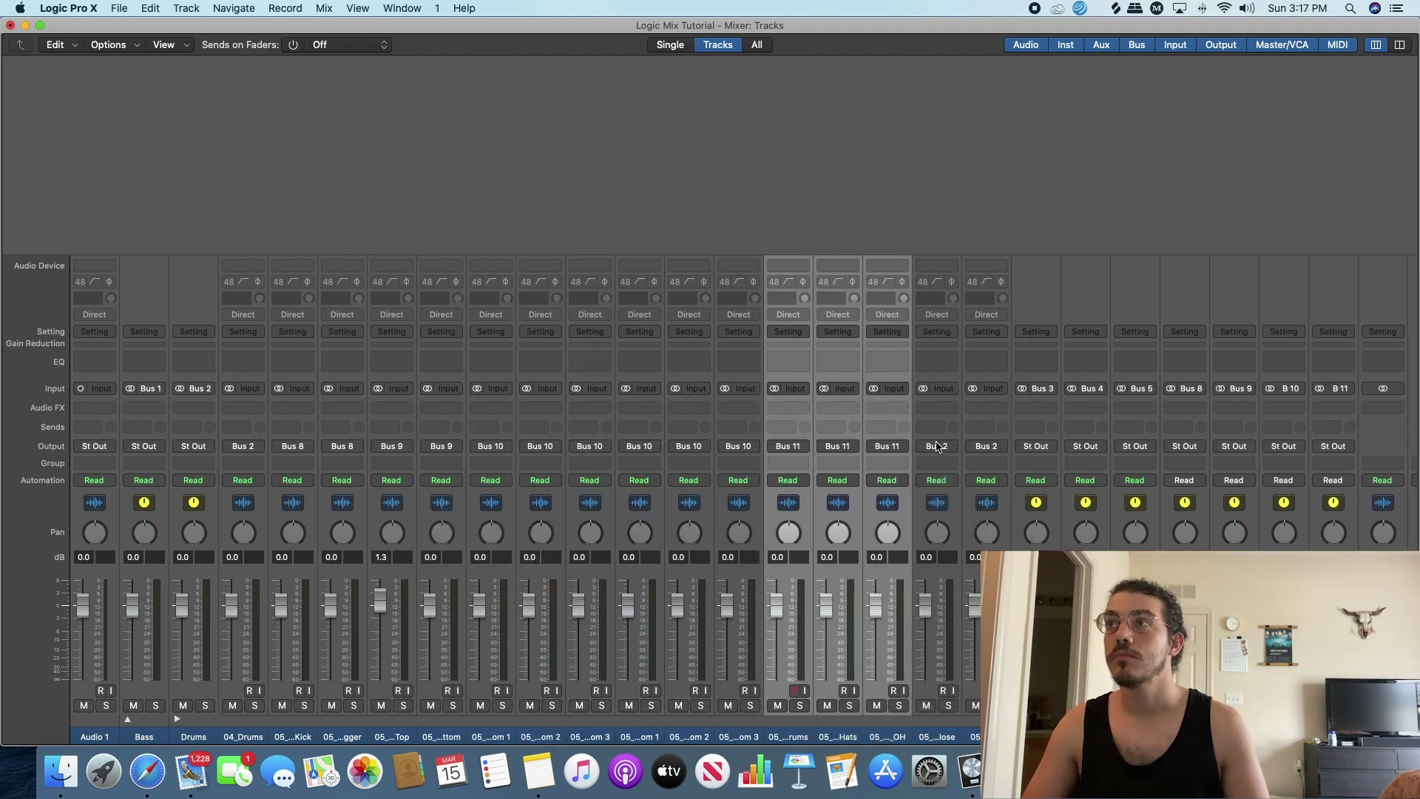
Rename the Bus 8, 9, 10 and 11 aux channels Kick, Snare, Toms and Cymbals, and create tracks for them.
scroll(953, 522, right, 3)
double_click(1144, 735)
key(Tab)
key(Tab)
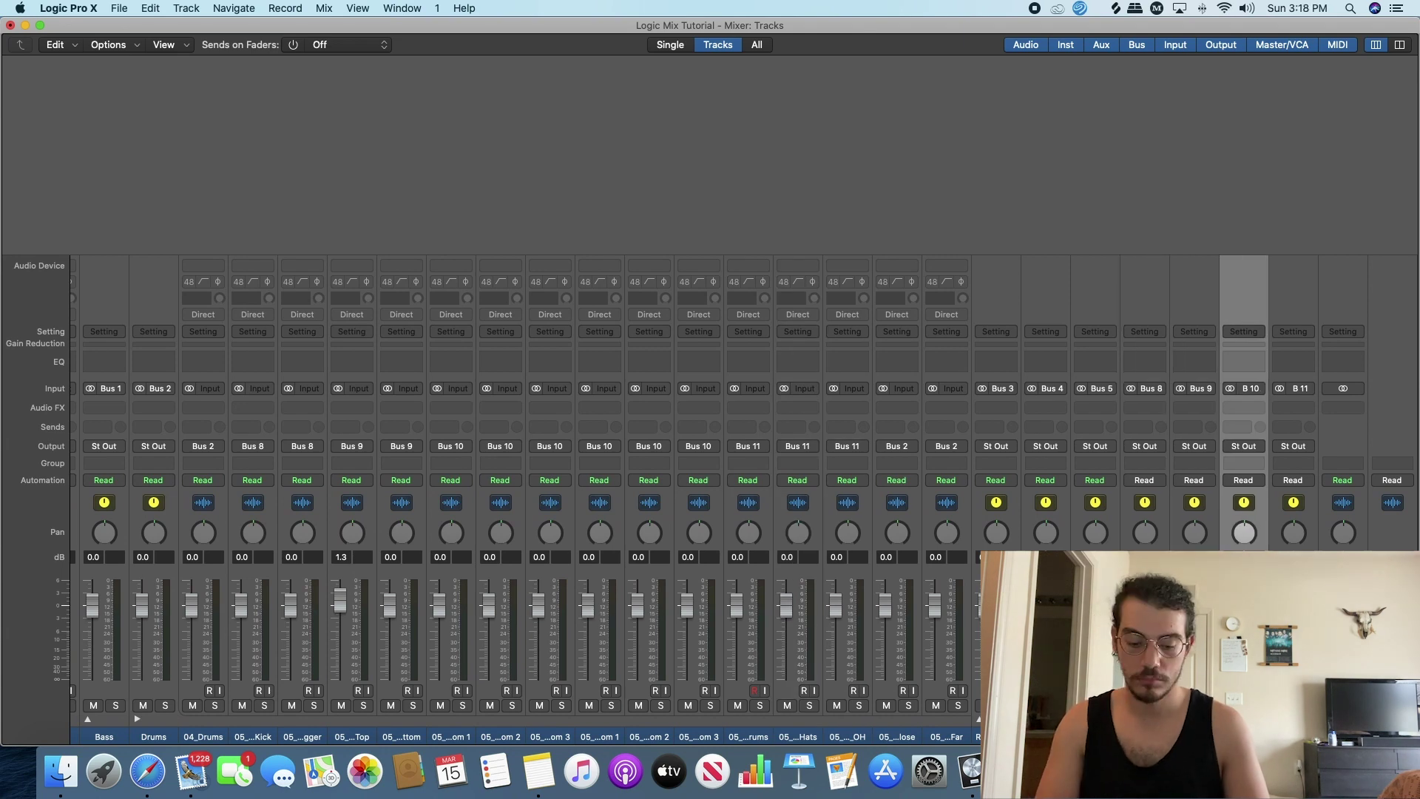
key(Tab)
shift+click(1145, 737)
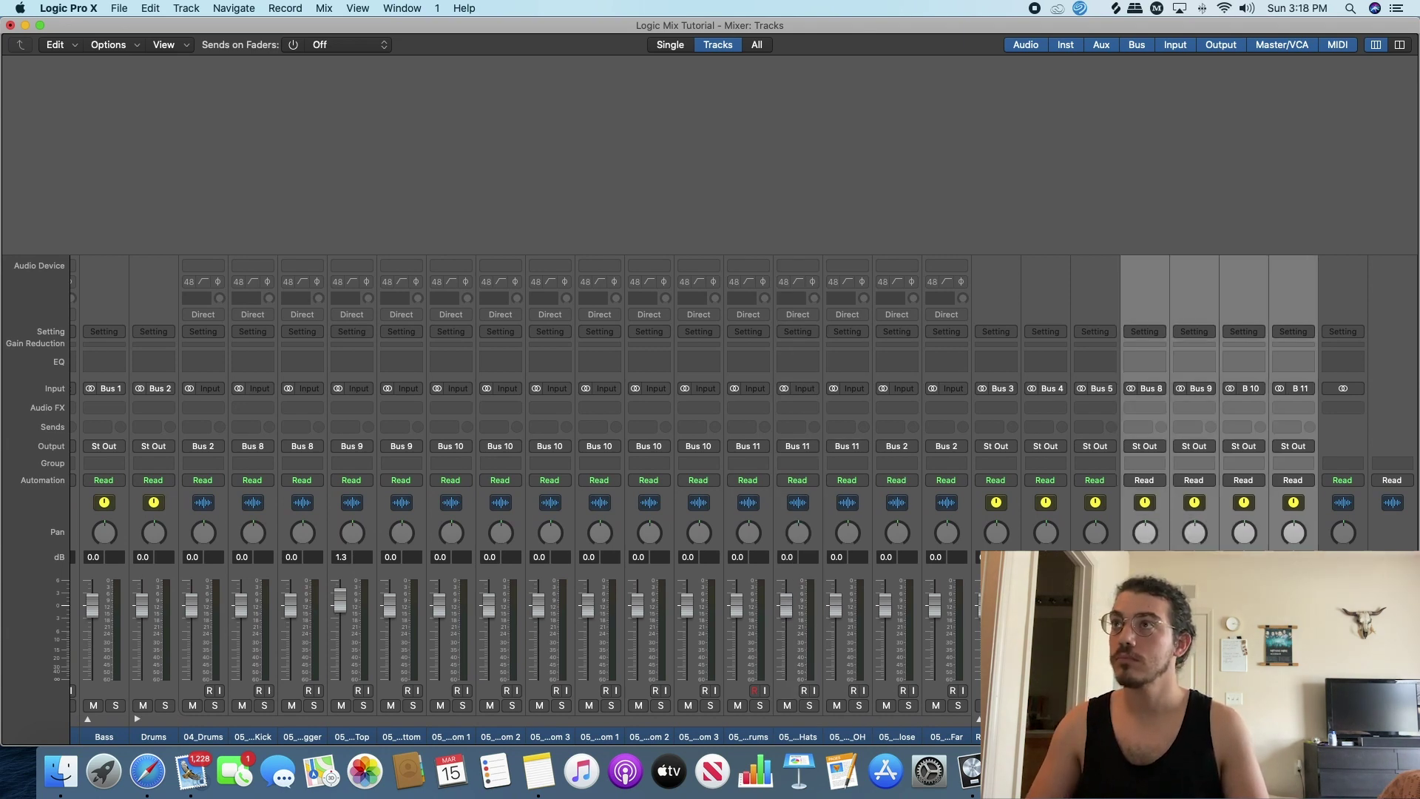
key(ctrl+t)
Route the outputs of the Kick, Cymbals, Snare and Toms auxes to Bus 2, the Drums stack.
shift+click(797, 737)
click(797, 446)
mouse_move(812, 511)
click(914, 311)
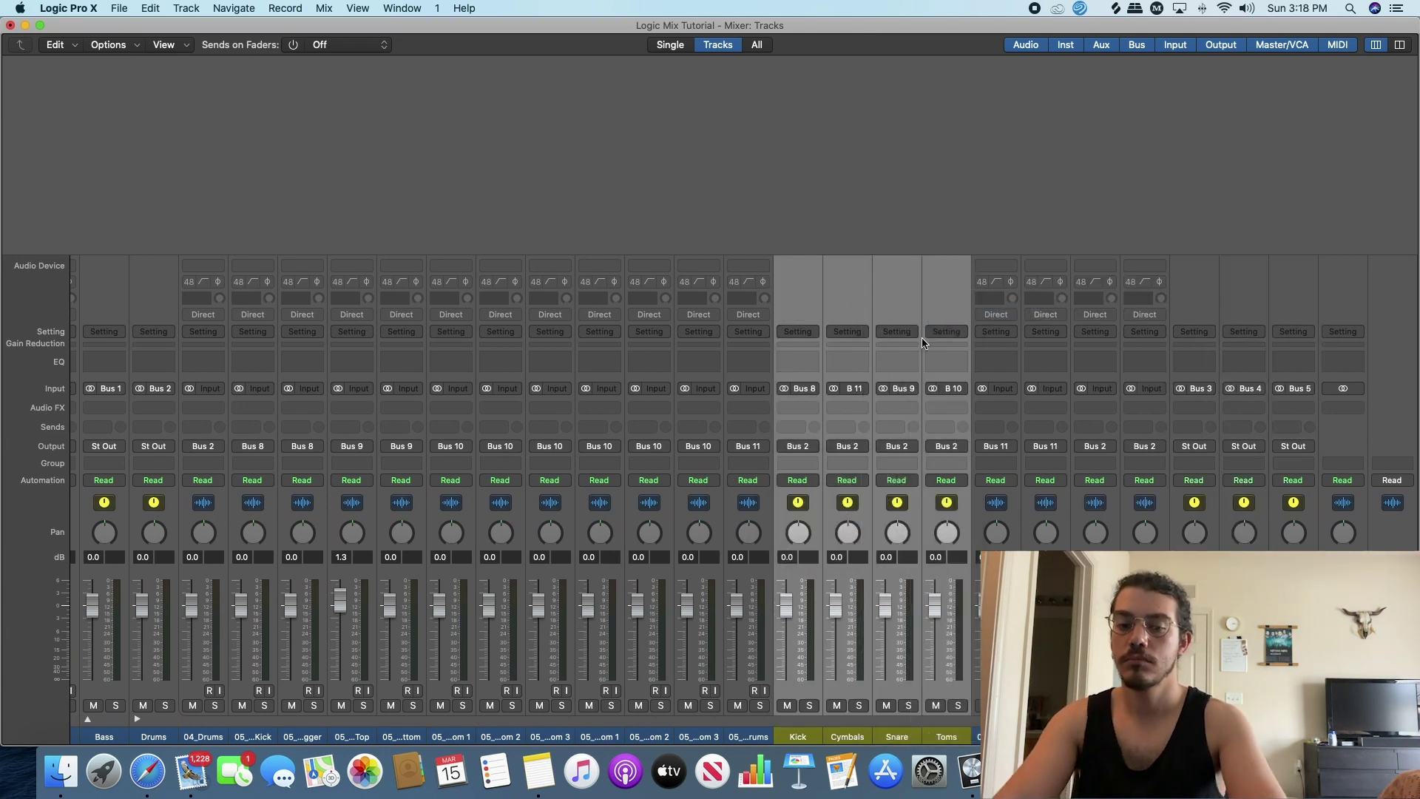
Move the Kick, Cymbals, Snare and Toms aux tracks directly below 04_Drums in the Tracks window.
key(super+w)
scroll(688, 472, up, 3)
drag(311, 627, 362, 215)
Add a send to Bus 12 on the Drums stack in the Mixer and rename the Bus 12 aux Reverb.
key(super+2)
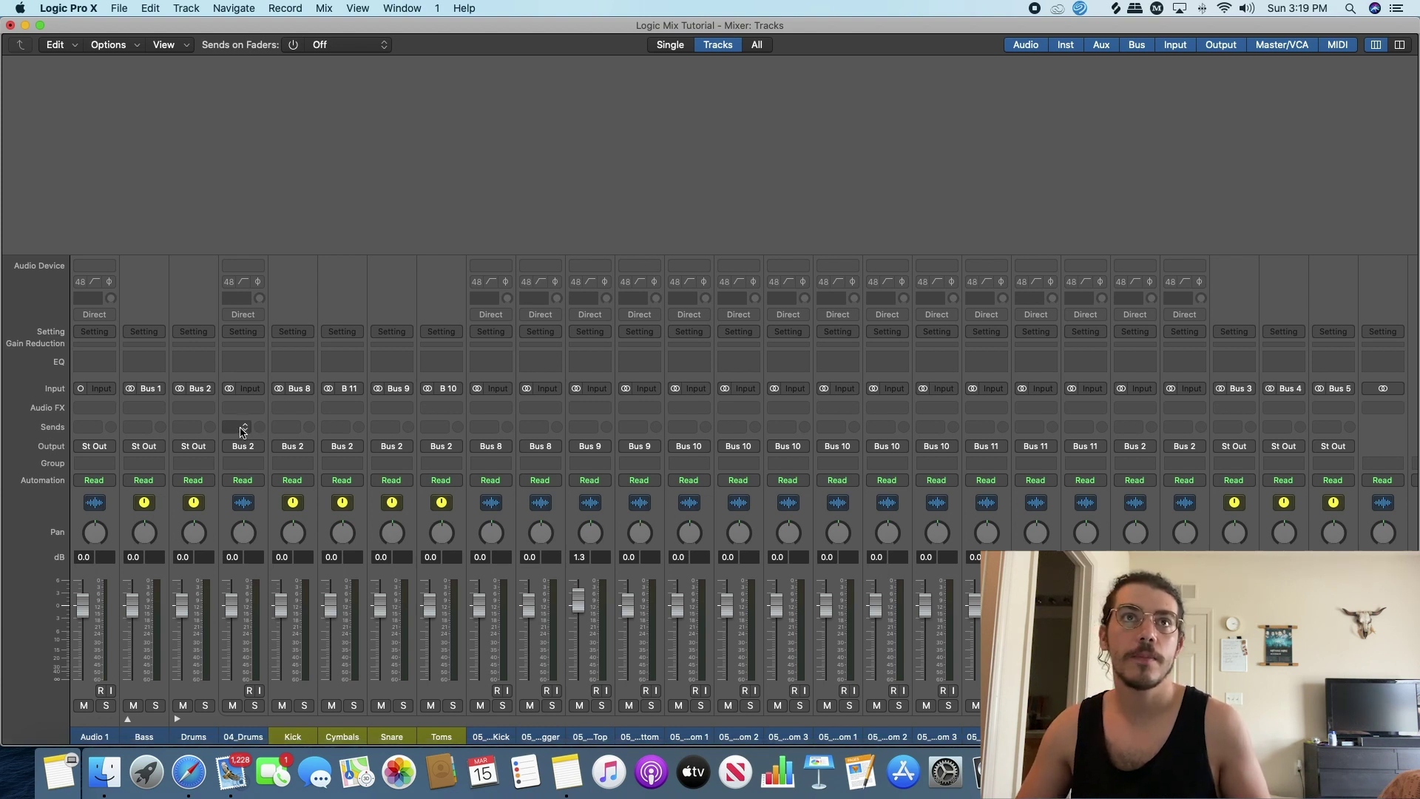
click(191, 428)
mouse_move(213, 454)
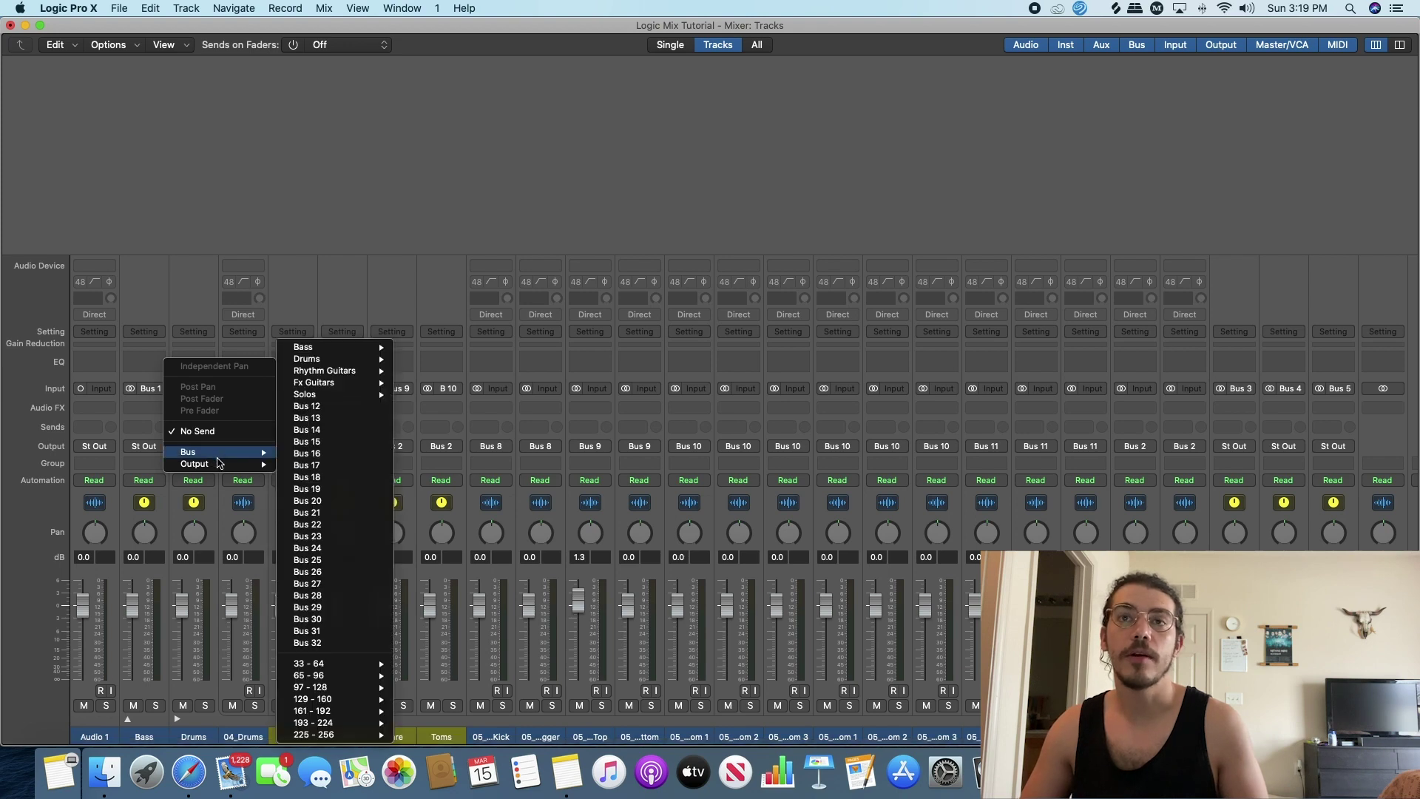
click(155, 426)
click(194, 431)
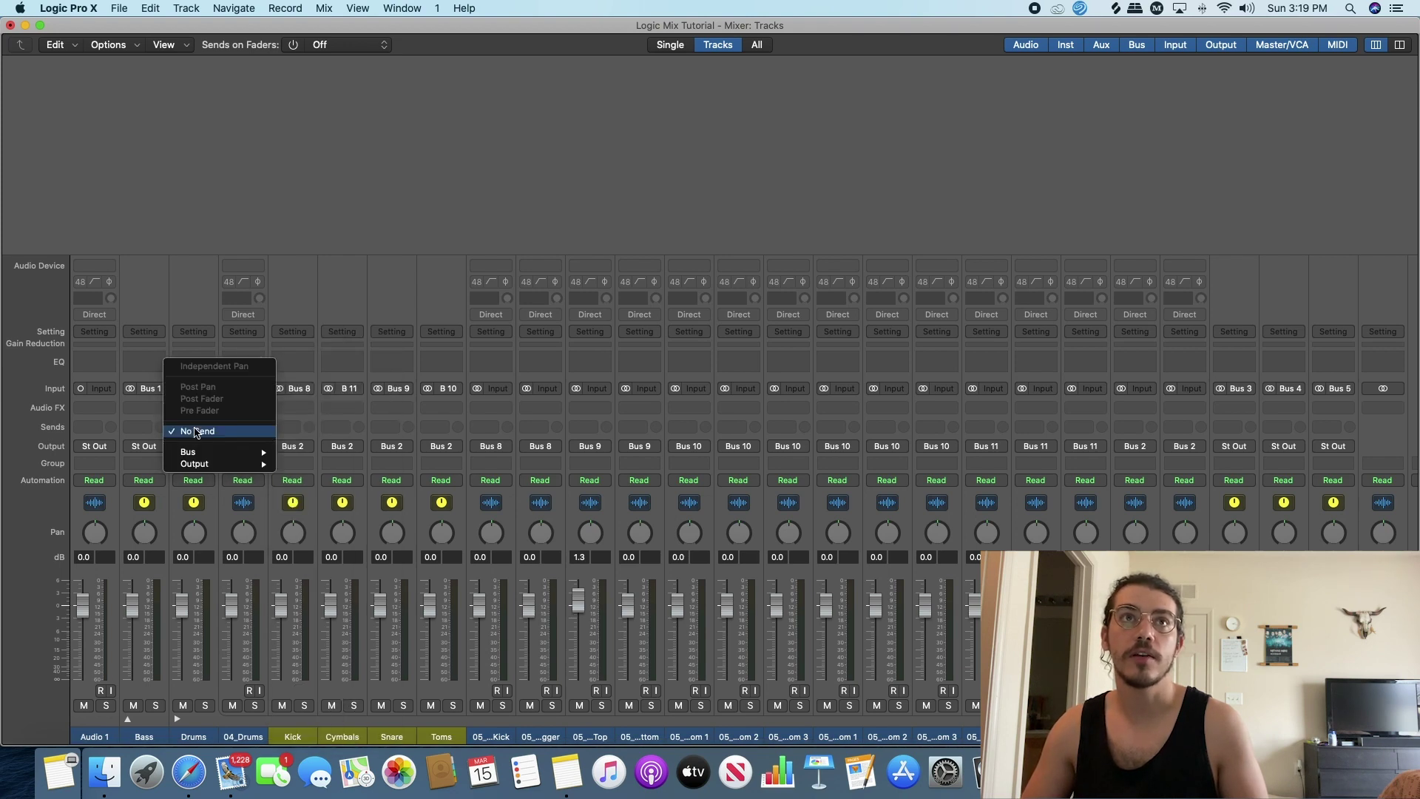
mouse_move(209, 457)
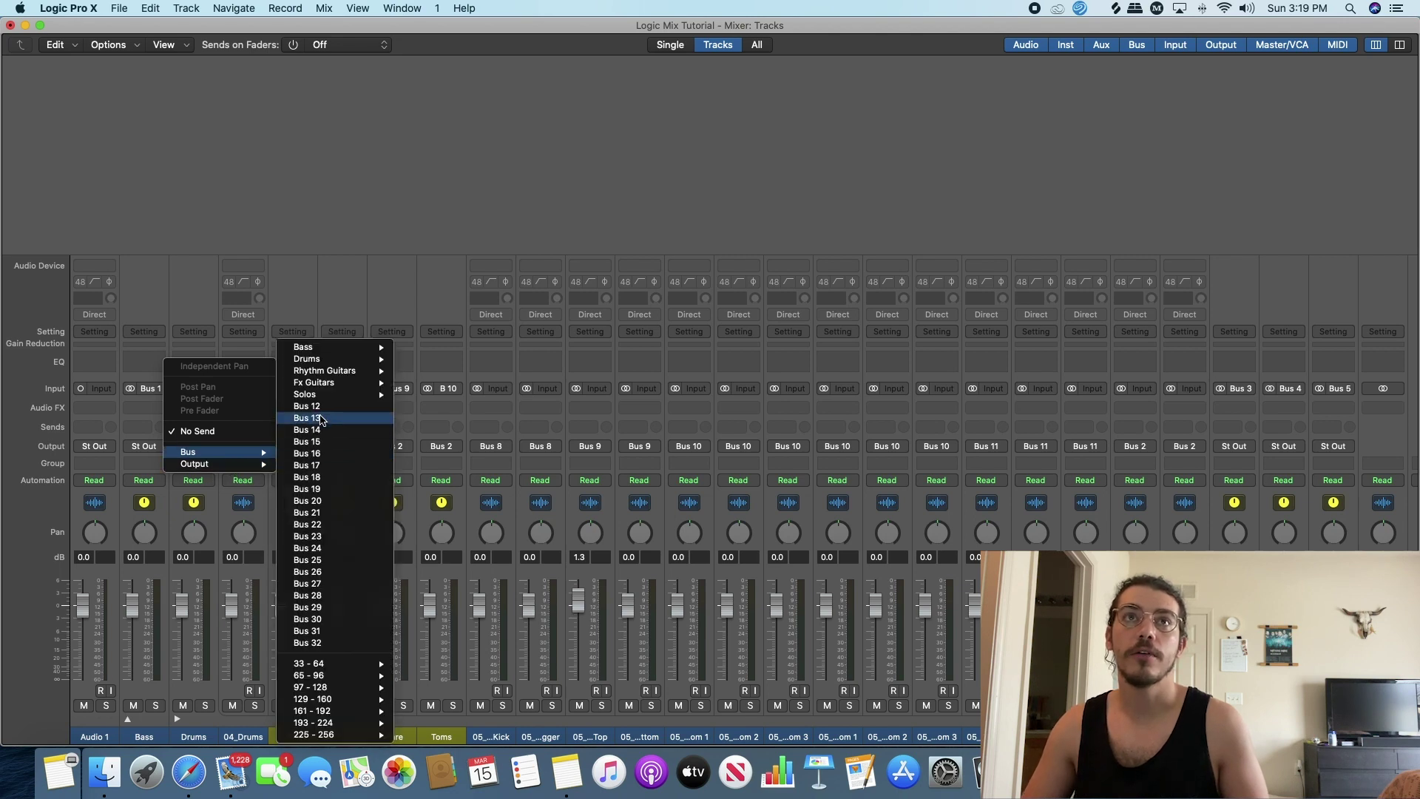
click(323, 407)
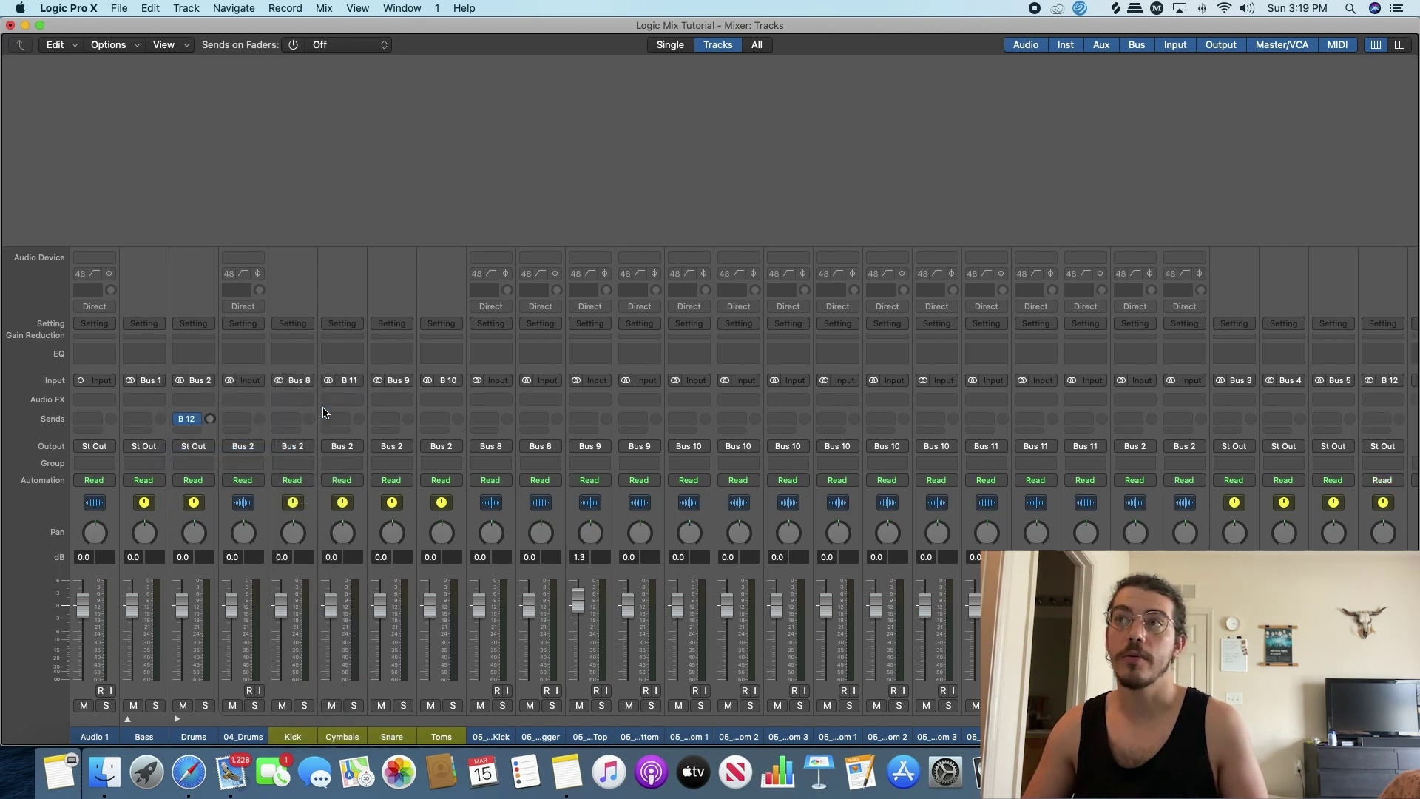
scroll(825, 513, right, 4)
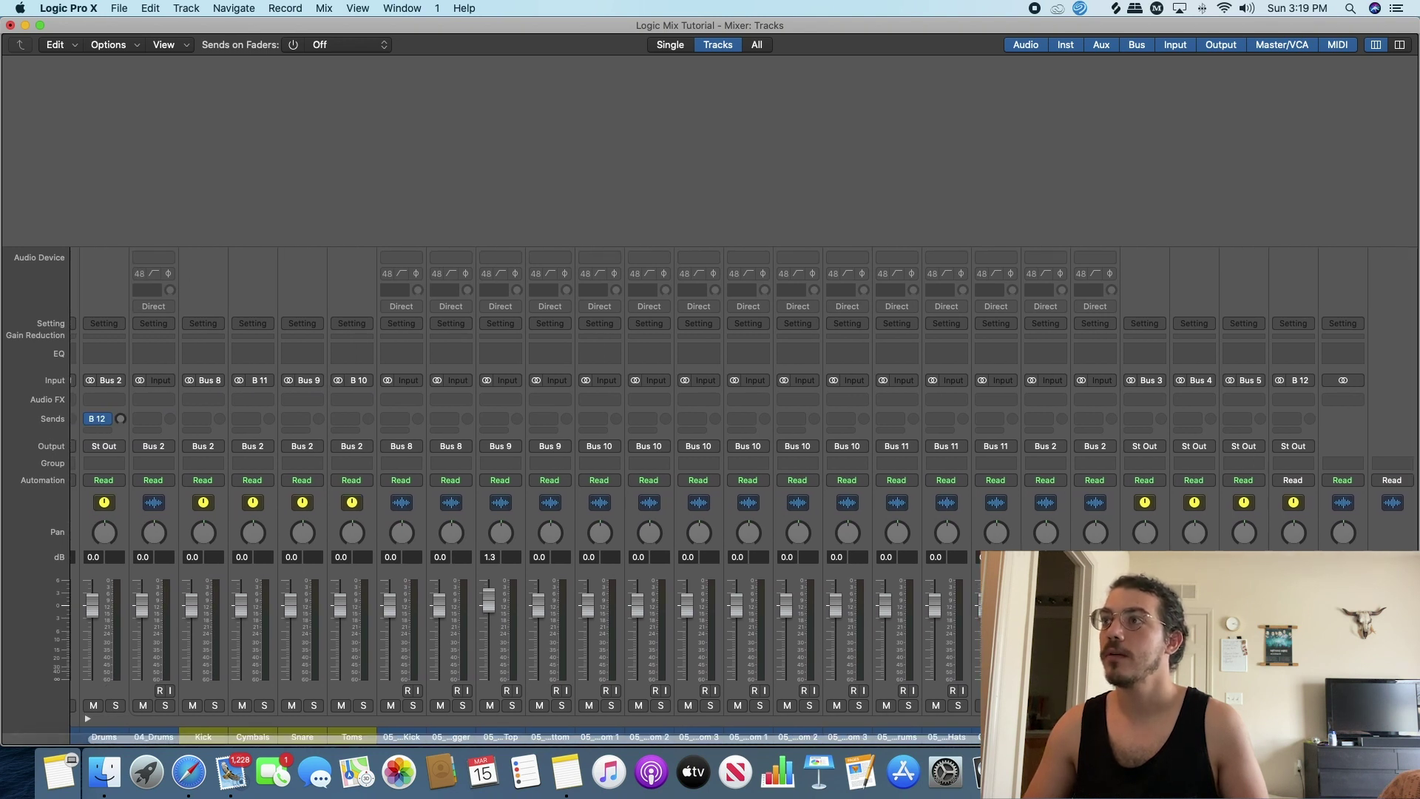
click(1293, 737)
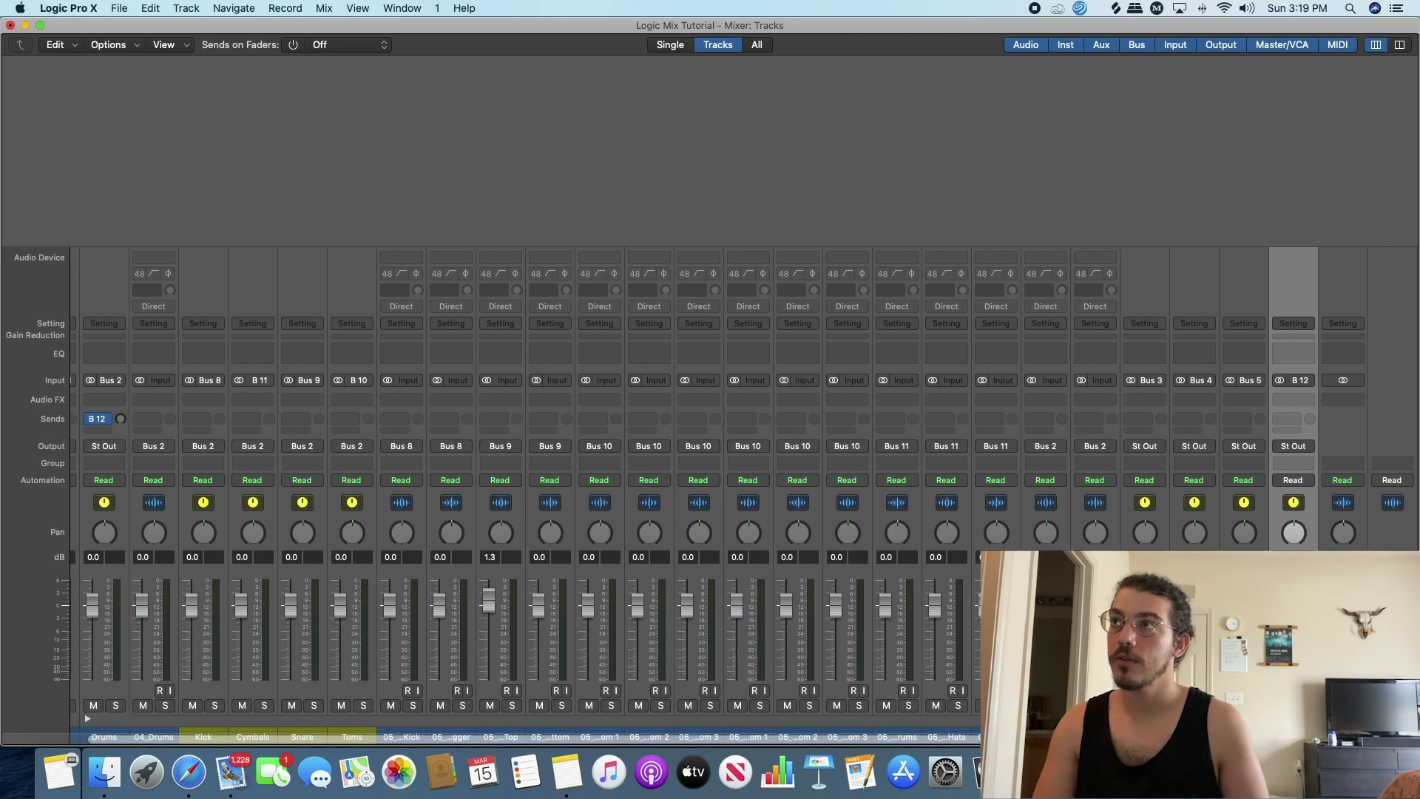
Raise the Drums stack's Bus 12 send level to about -8.9 dB.
scroll(275, 531, left, 3)
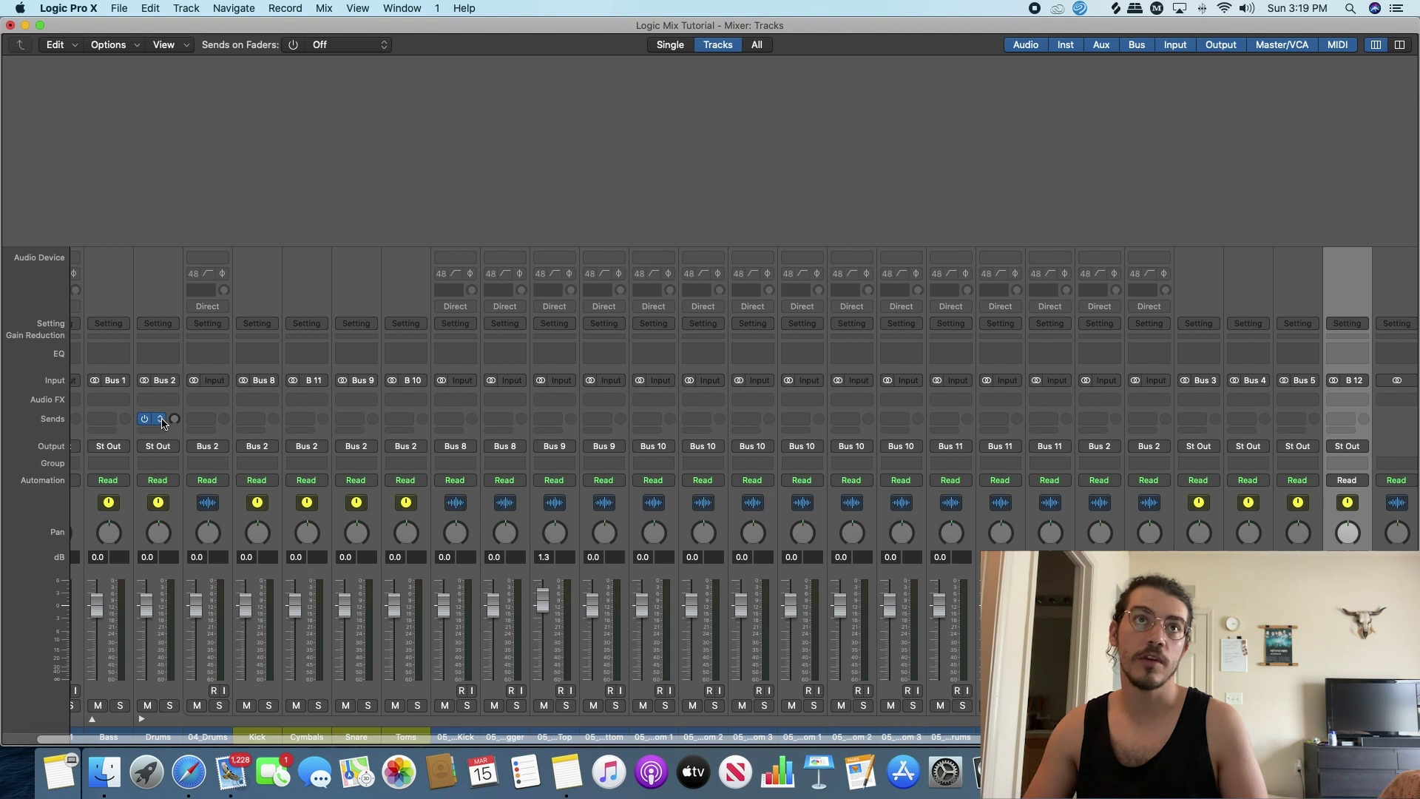
click(161, 422)
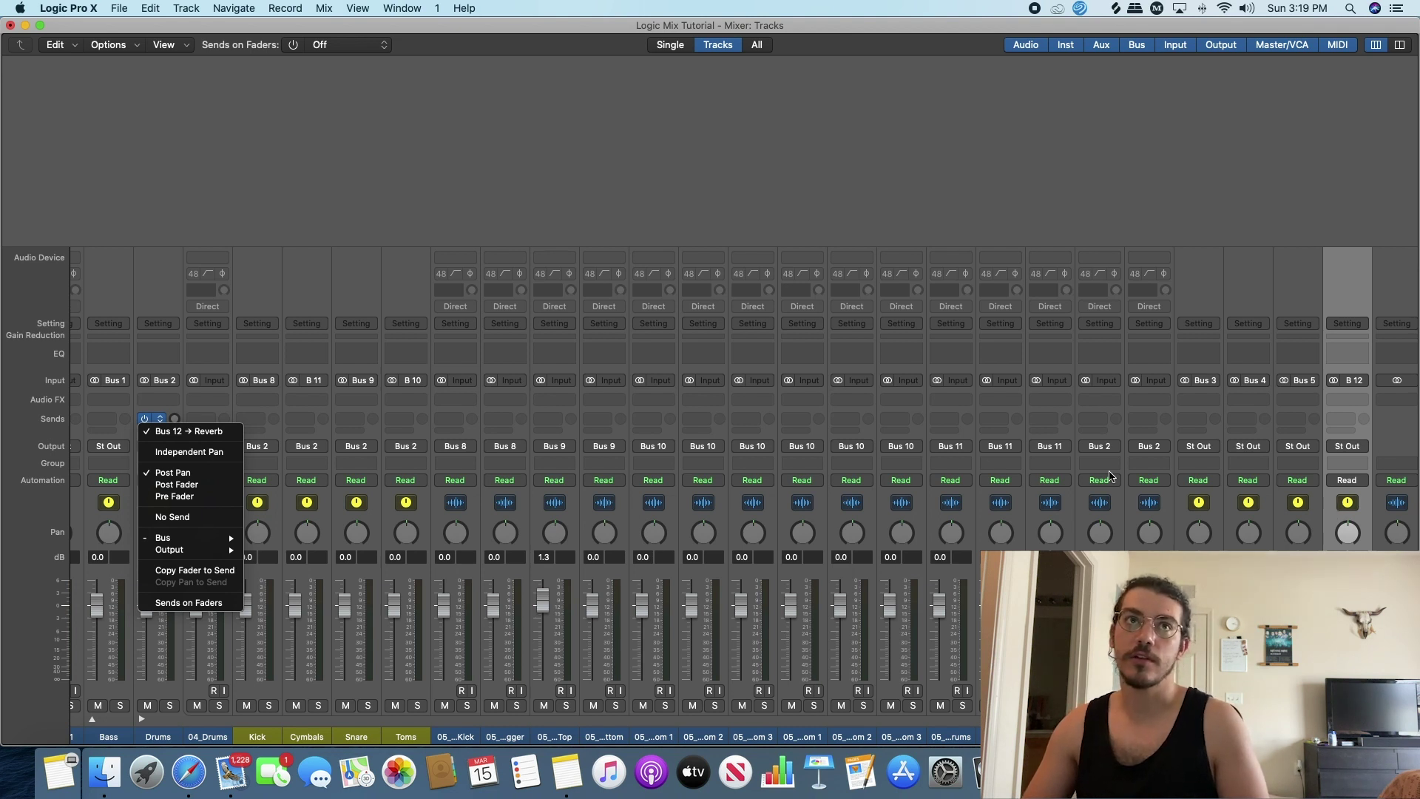
click(171, 423)
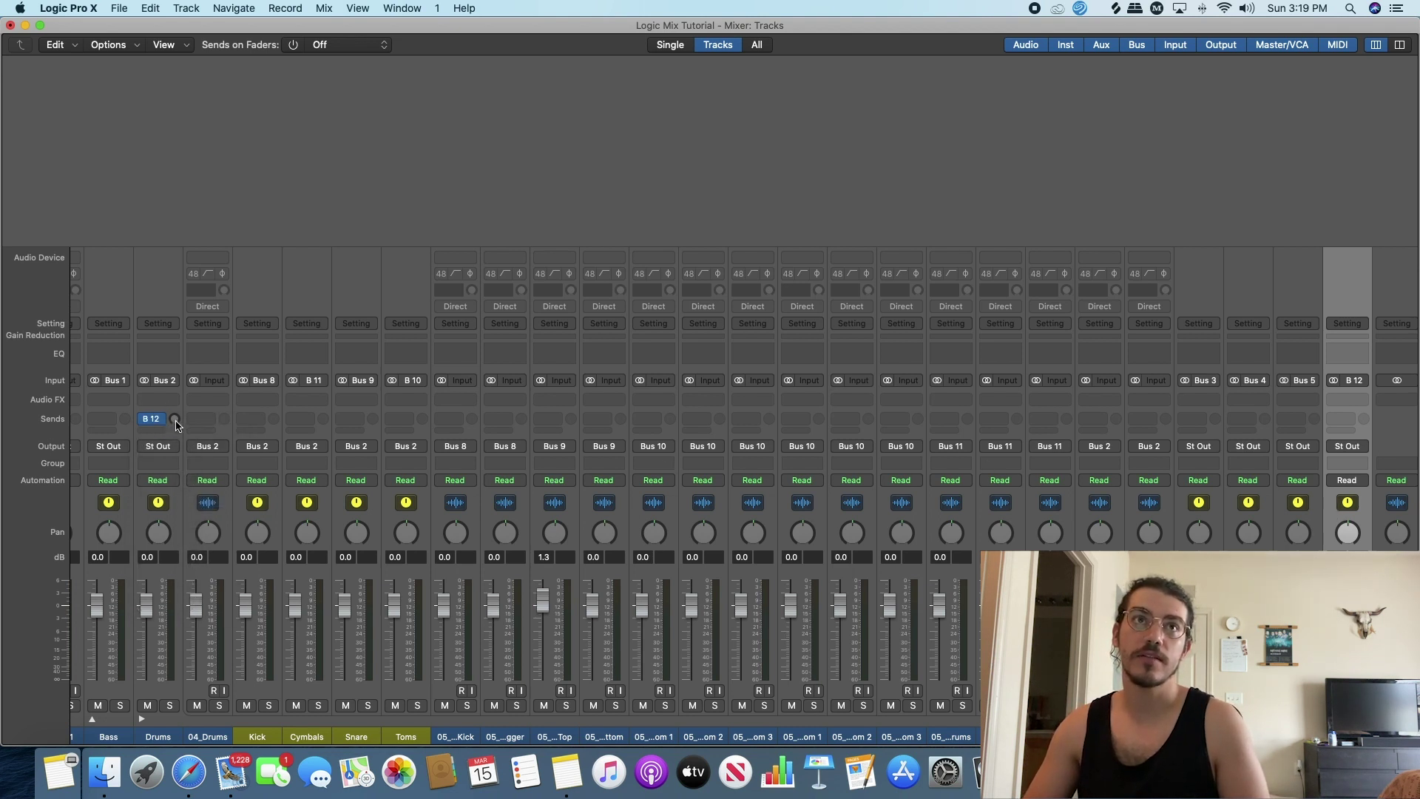
drag(175, 422, 196, 362)
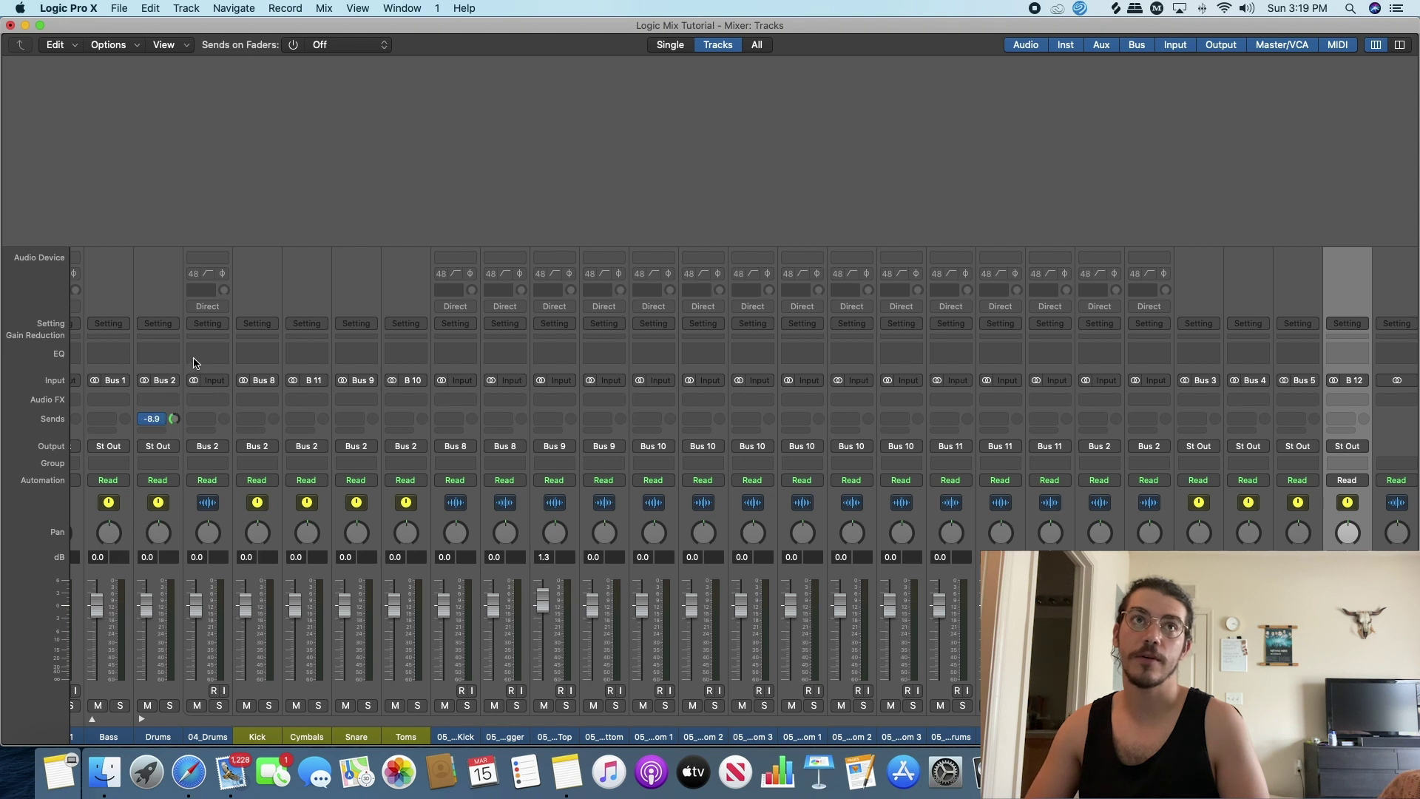
click(163, 430)
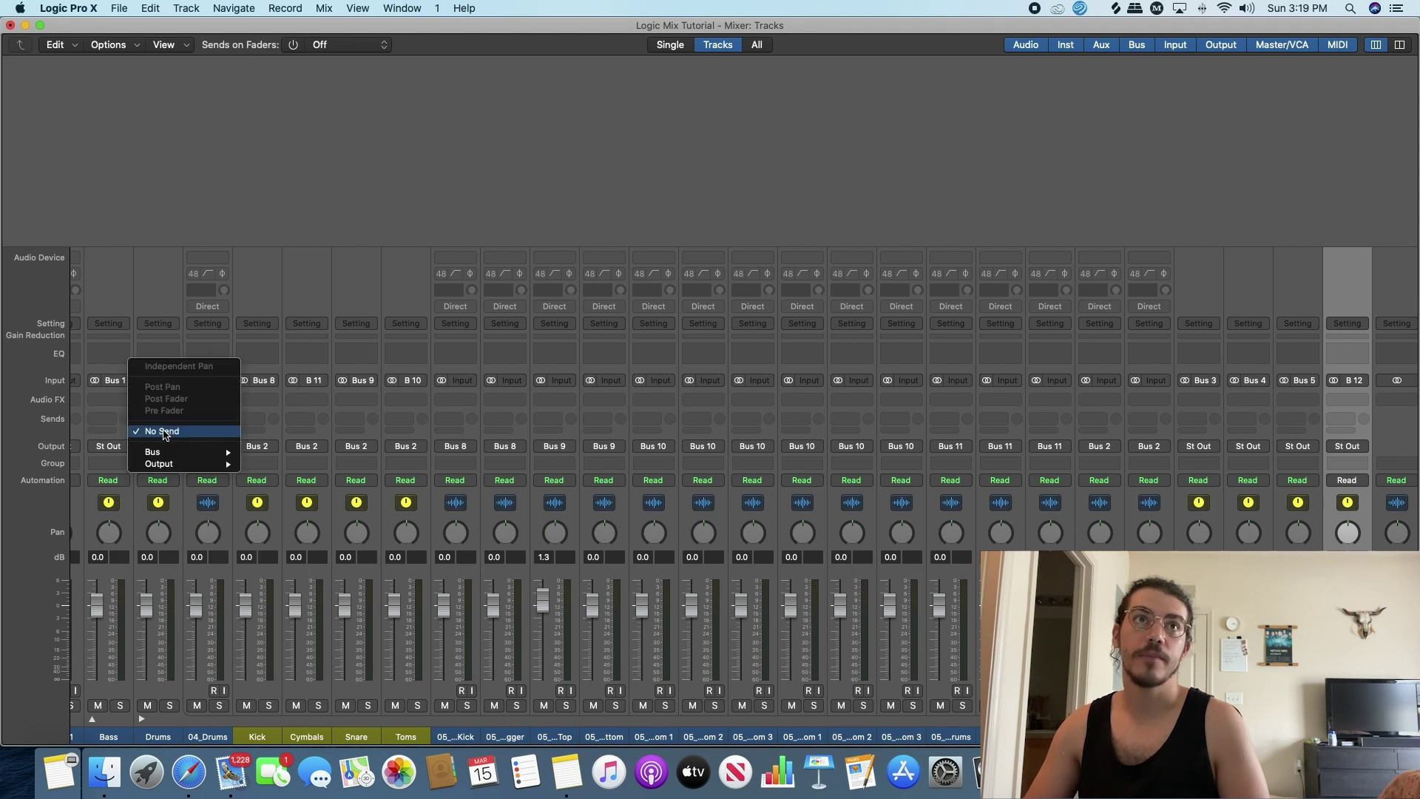
click(102, 407)
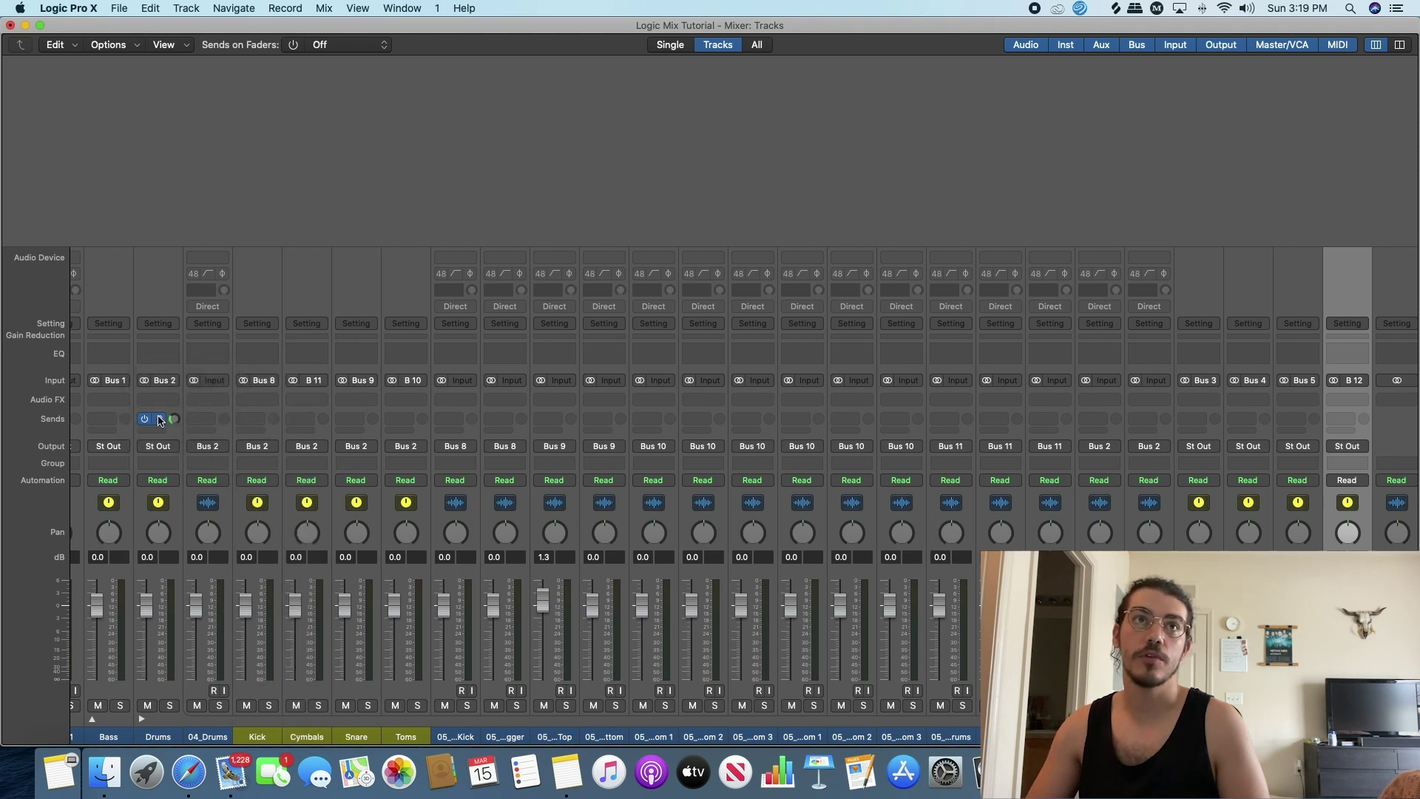
click(160, 421)
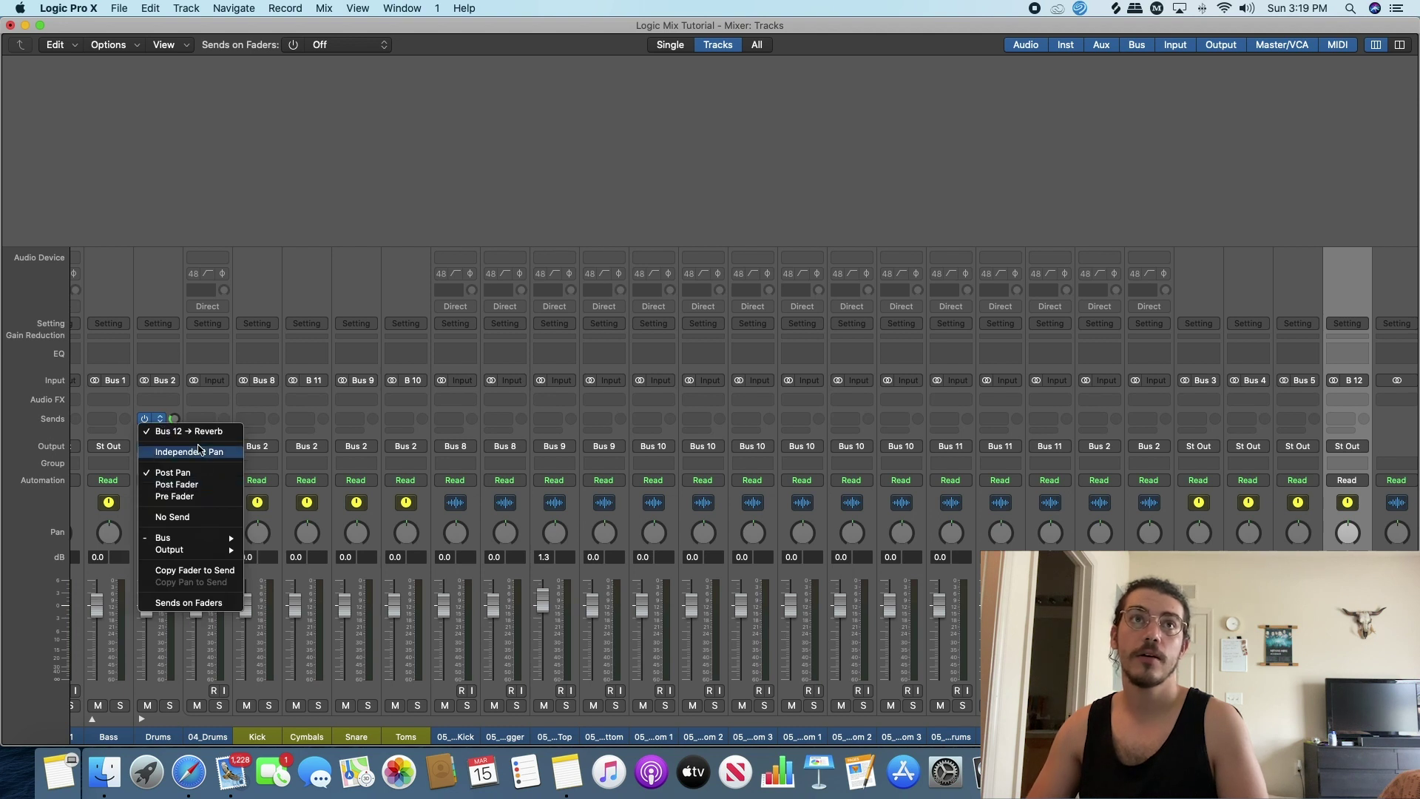
click(183, 410)
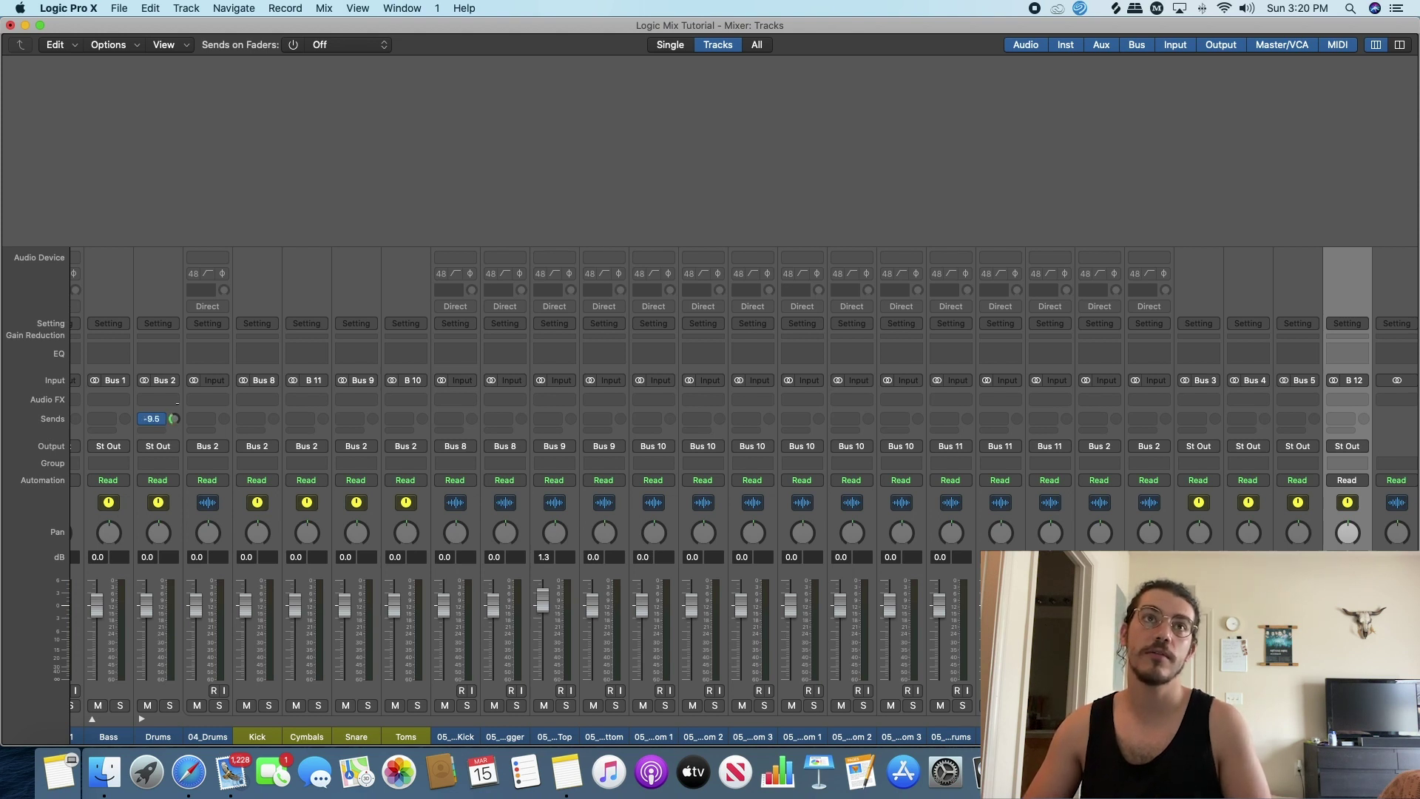
Set the Drums stack's Bus 12 send to Post Fader and raise its send level.
click(160, 418)
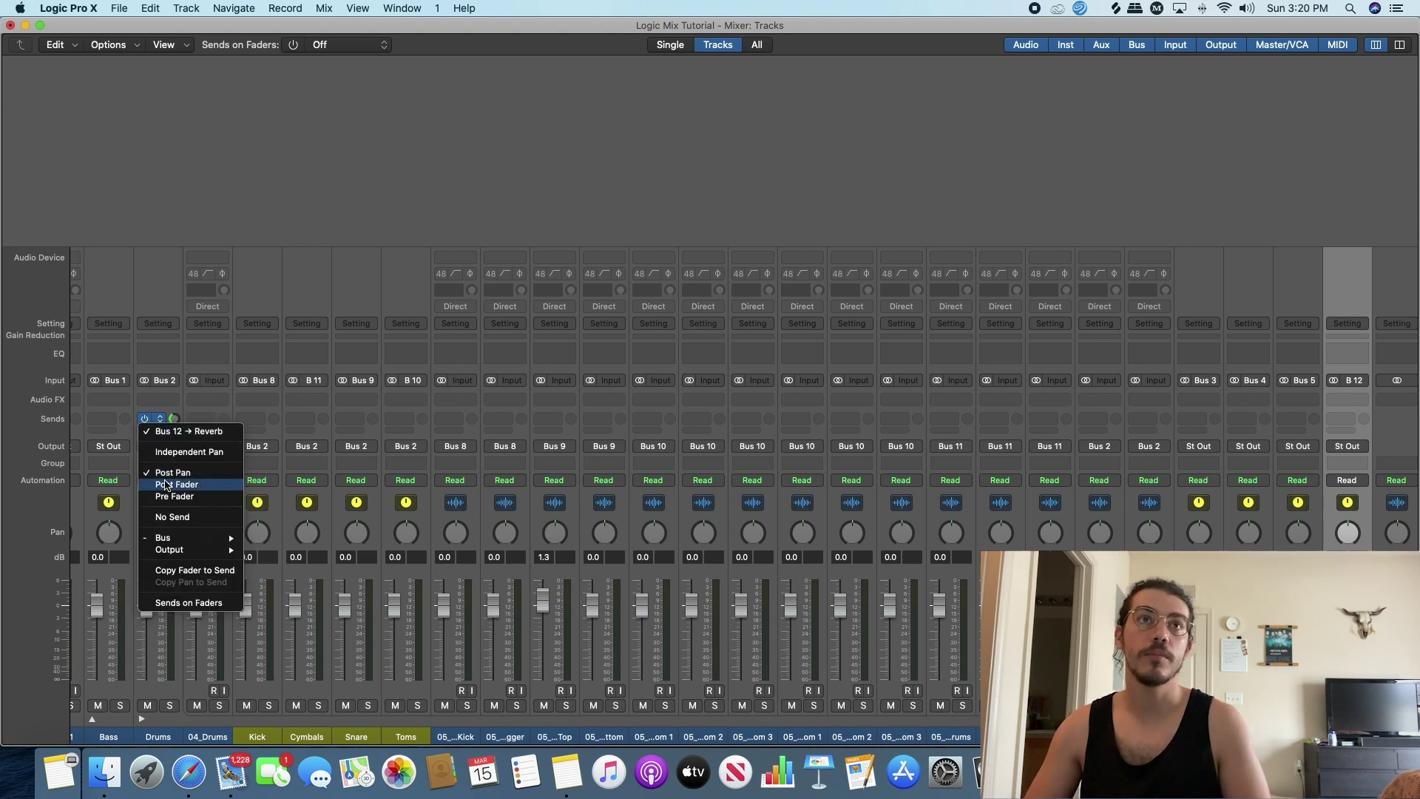
click(165, 485)
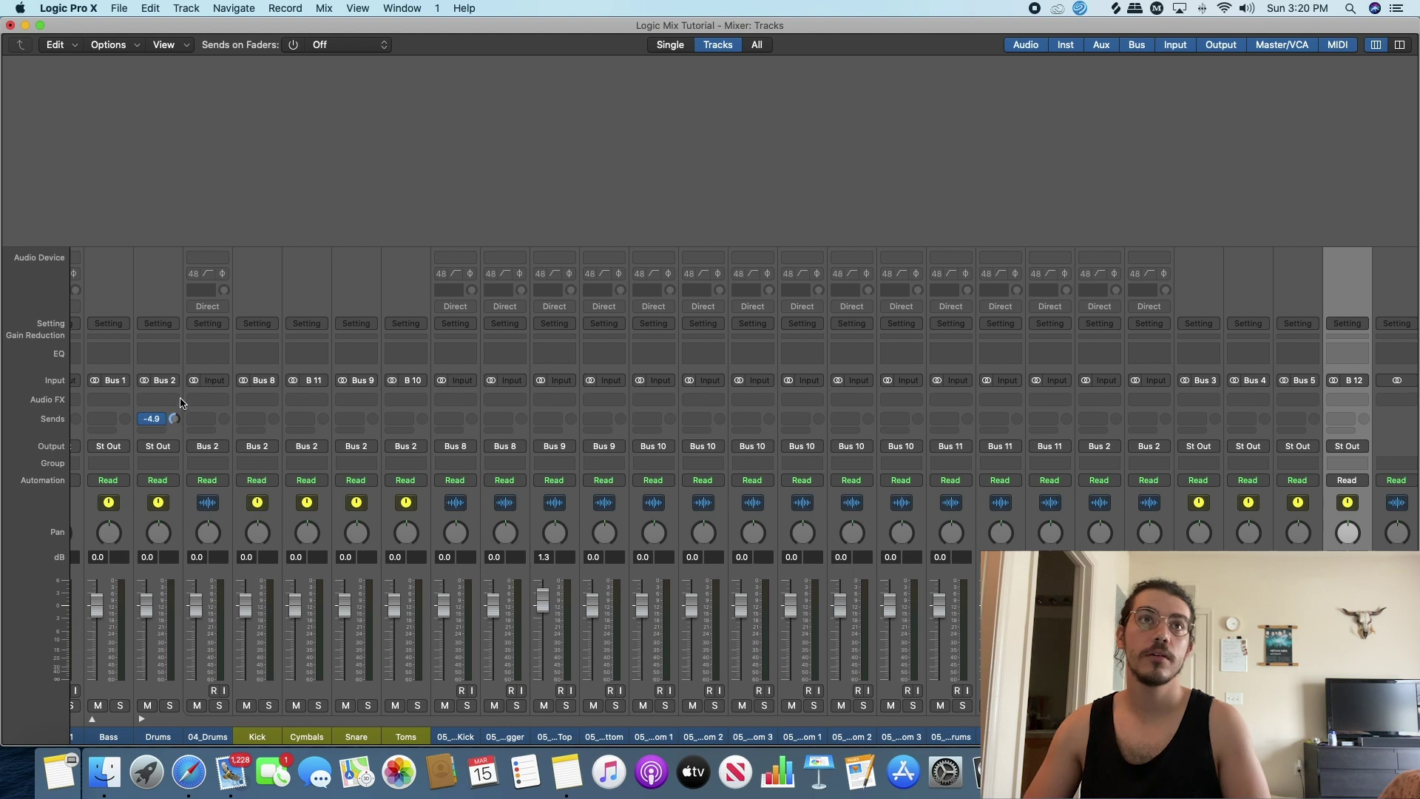
drag(180, 402, 190, 382)
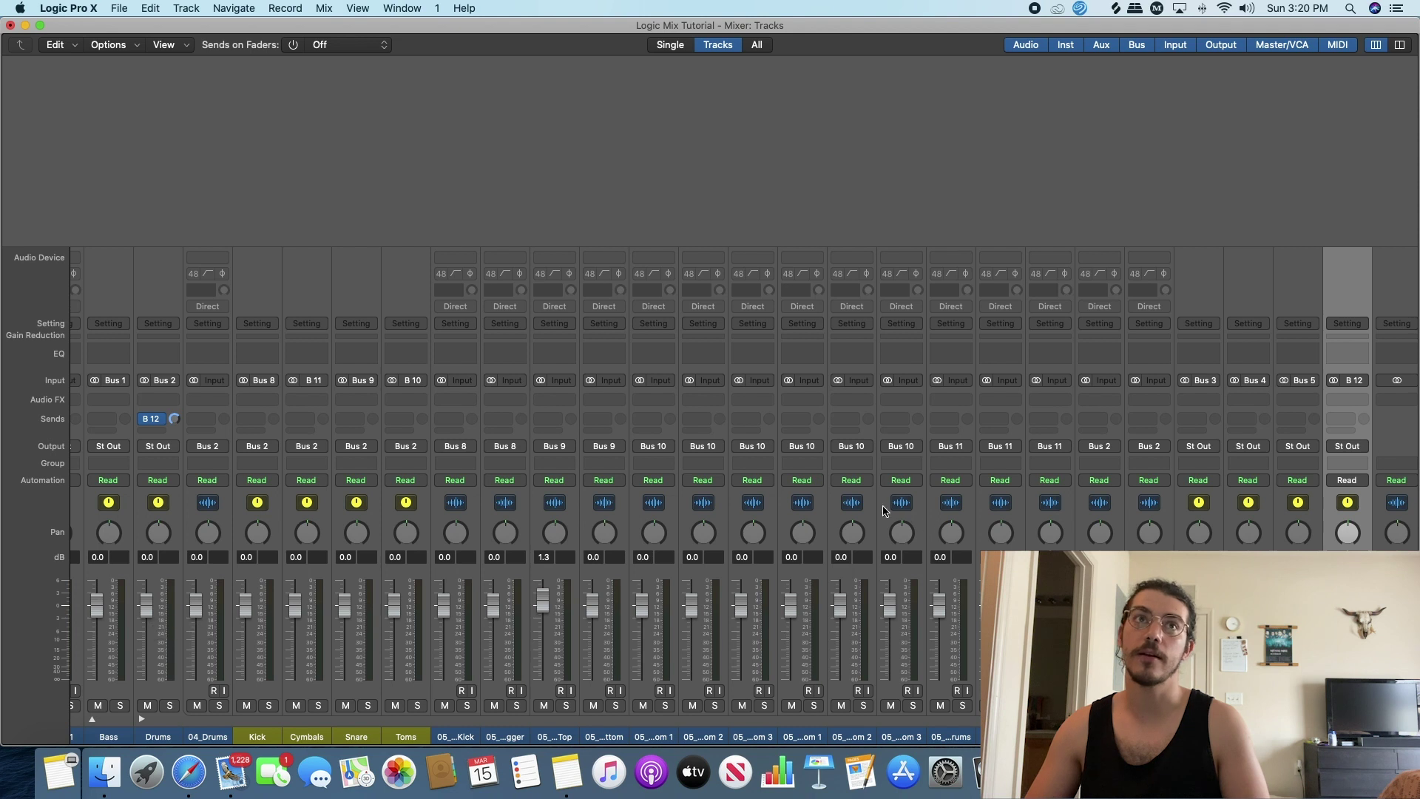
Try to switch the Drums stack's Bus 12 send to Pre Fader.
click(161, 420)
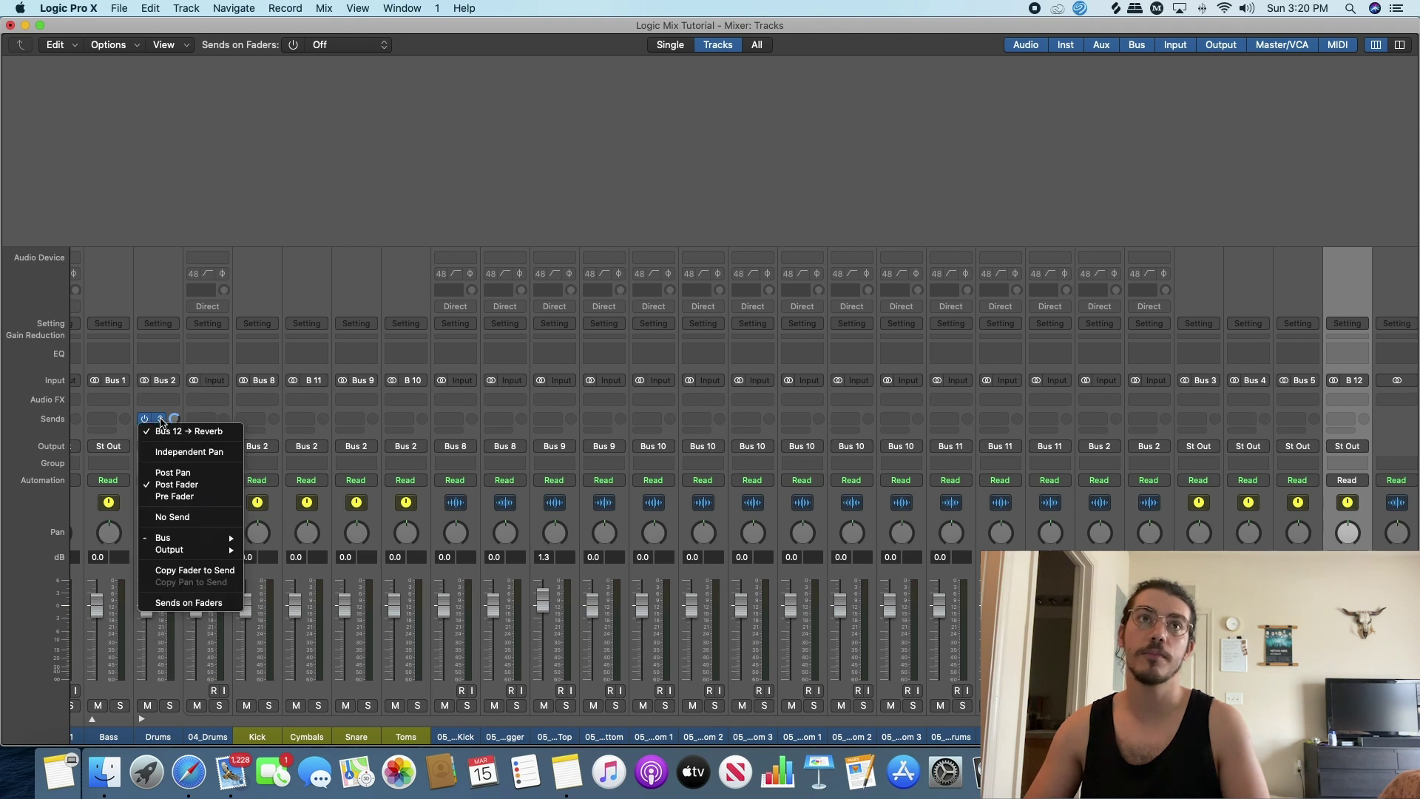
click(183, 498)
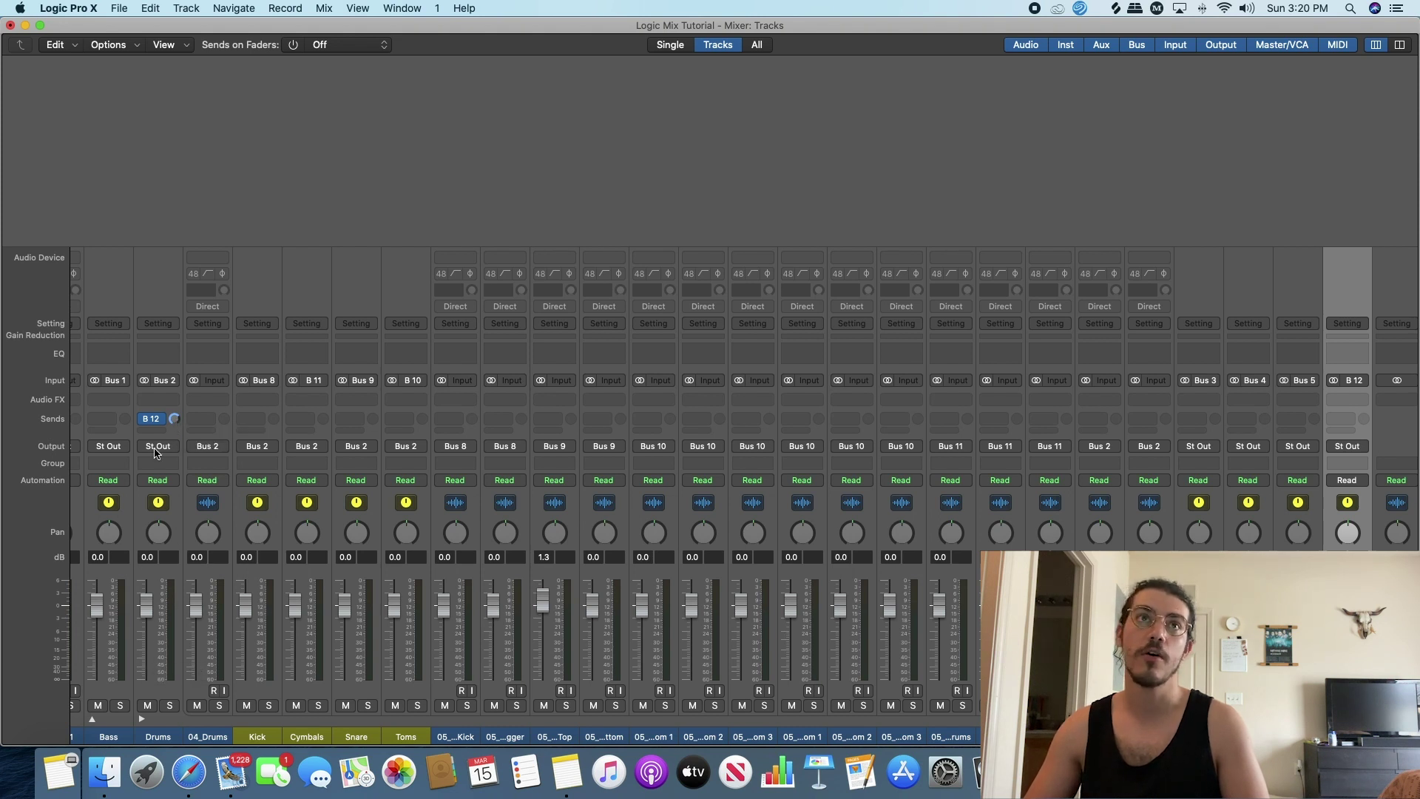
click(156, 418)
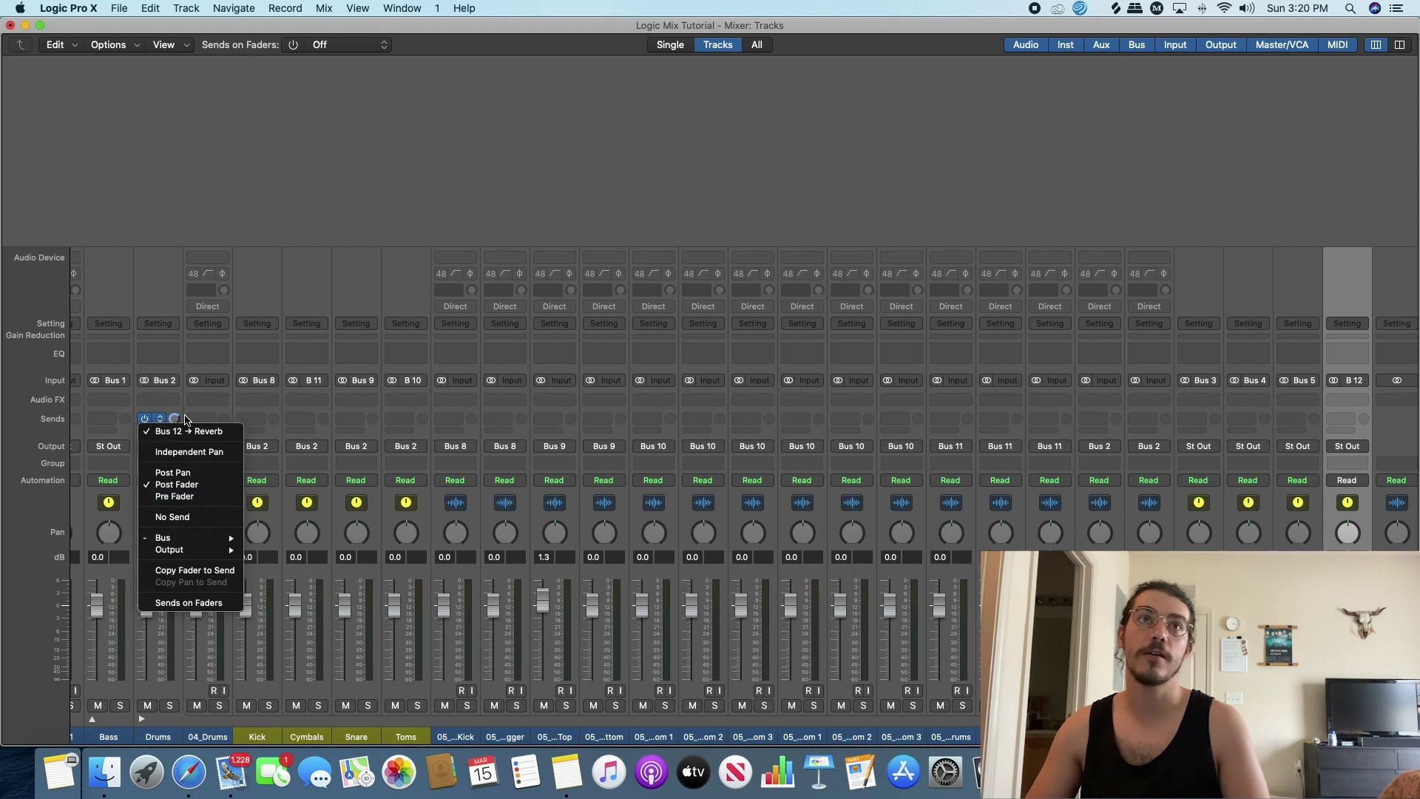
click(180, 405)
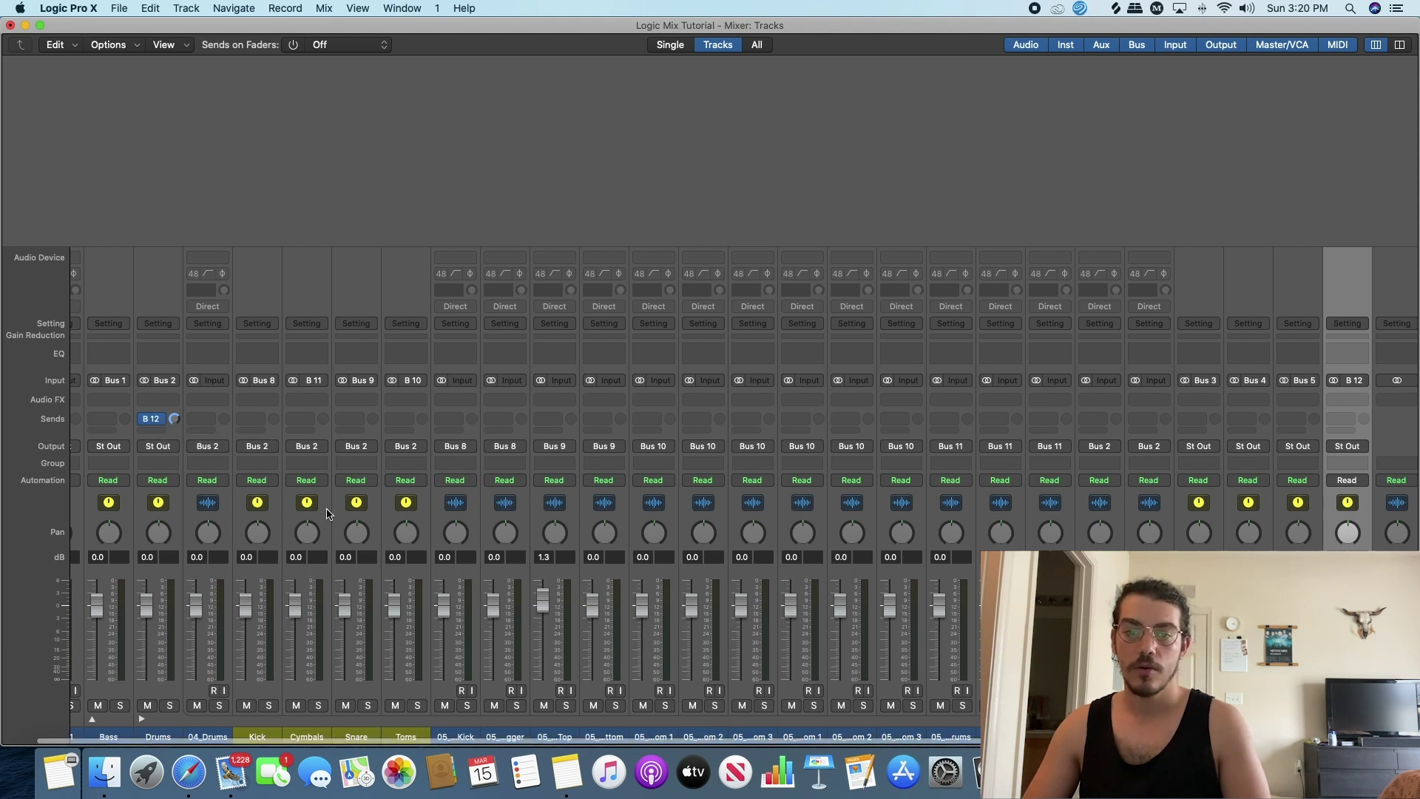
scroll(327, 512, right, 2)
scroll(327, 512, right, 1)
scroll(328, 512, left, 2)
scroll(327, 512, right, 1)
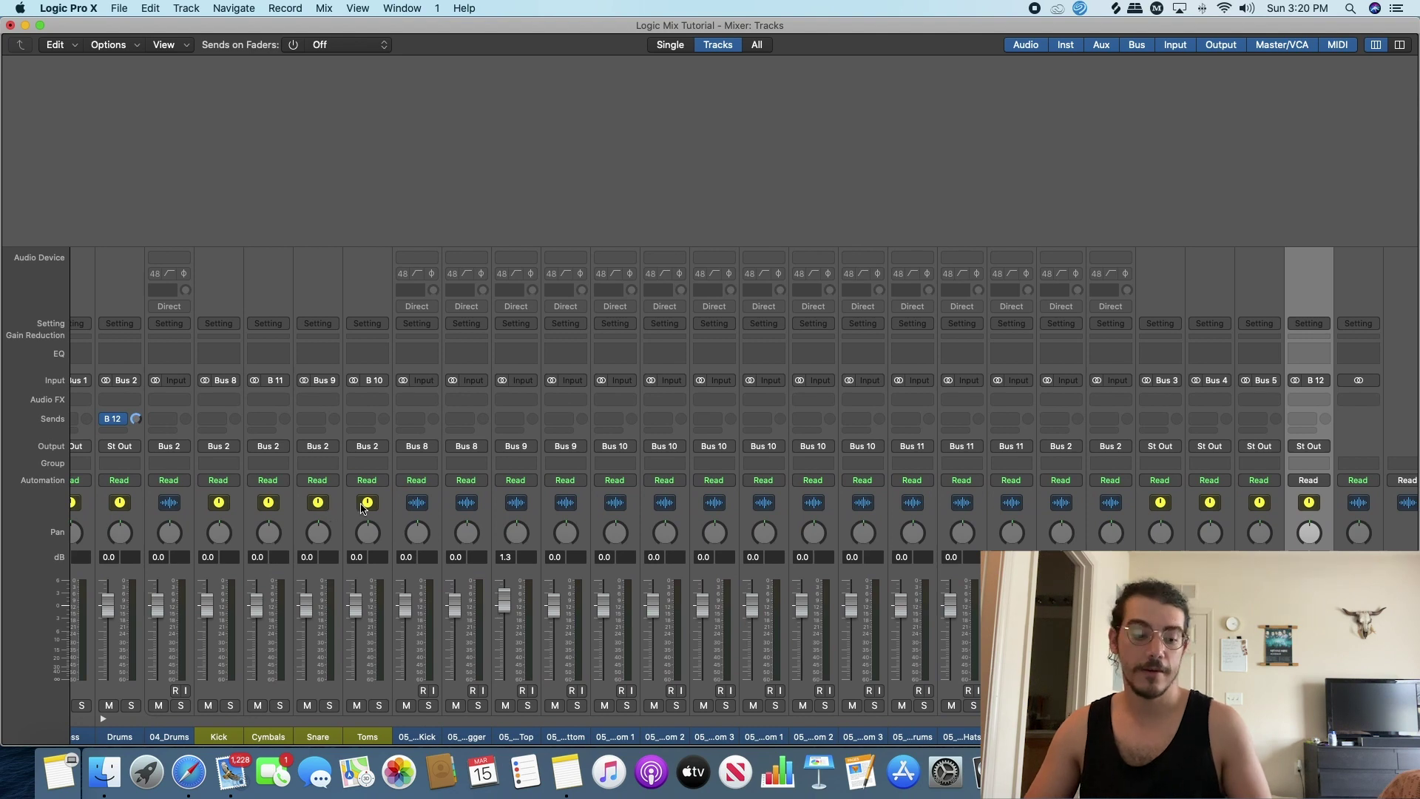
Return to the Tracks window and expand the Bass, Rhythm Guitars, Fx Guitars and Solos stacks to show their subtracks.
key(super+1)
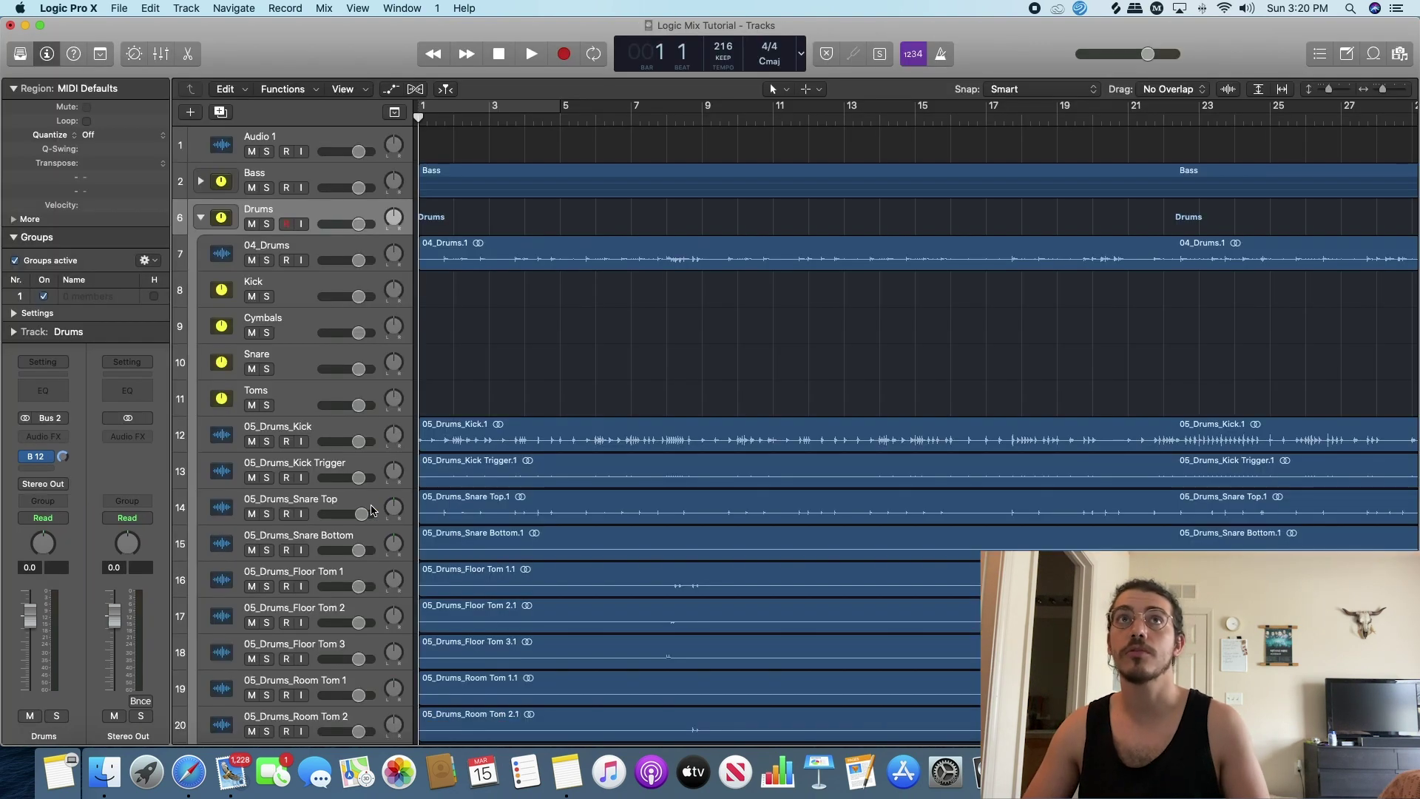
scroll(444, 356, down, 10)
scroll(433, 348, up, 10)
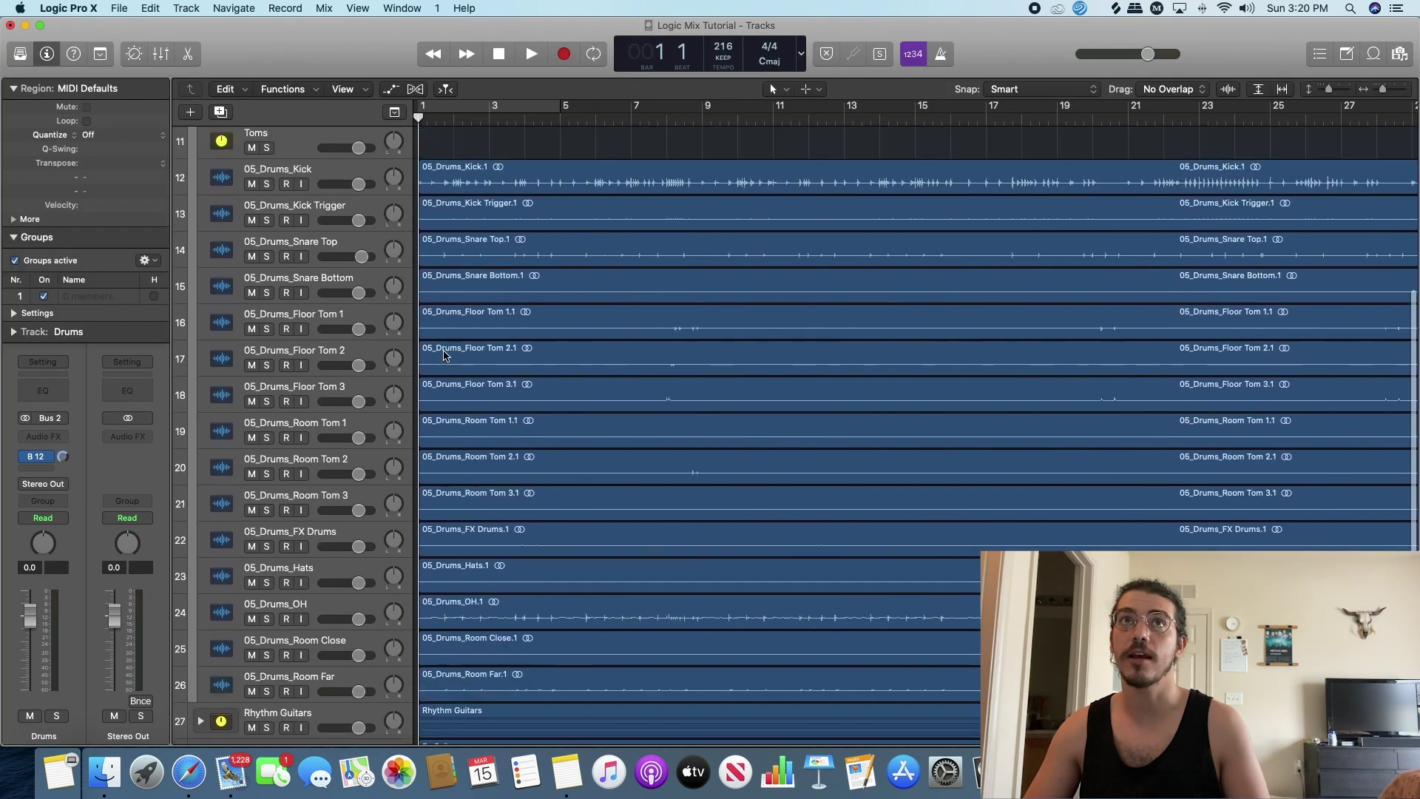
click(200, 188)
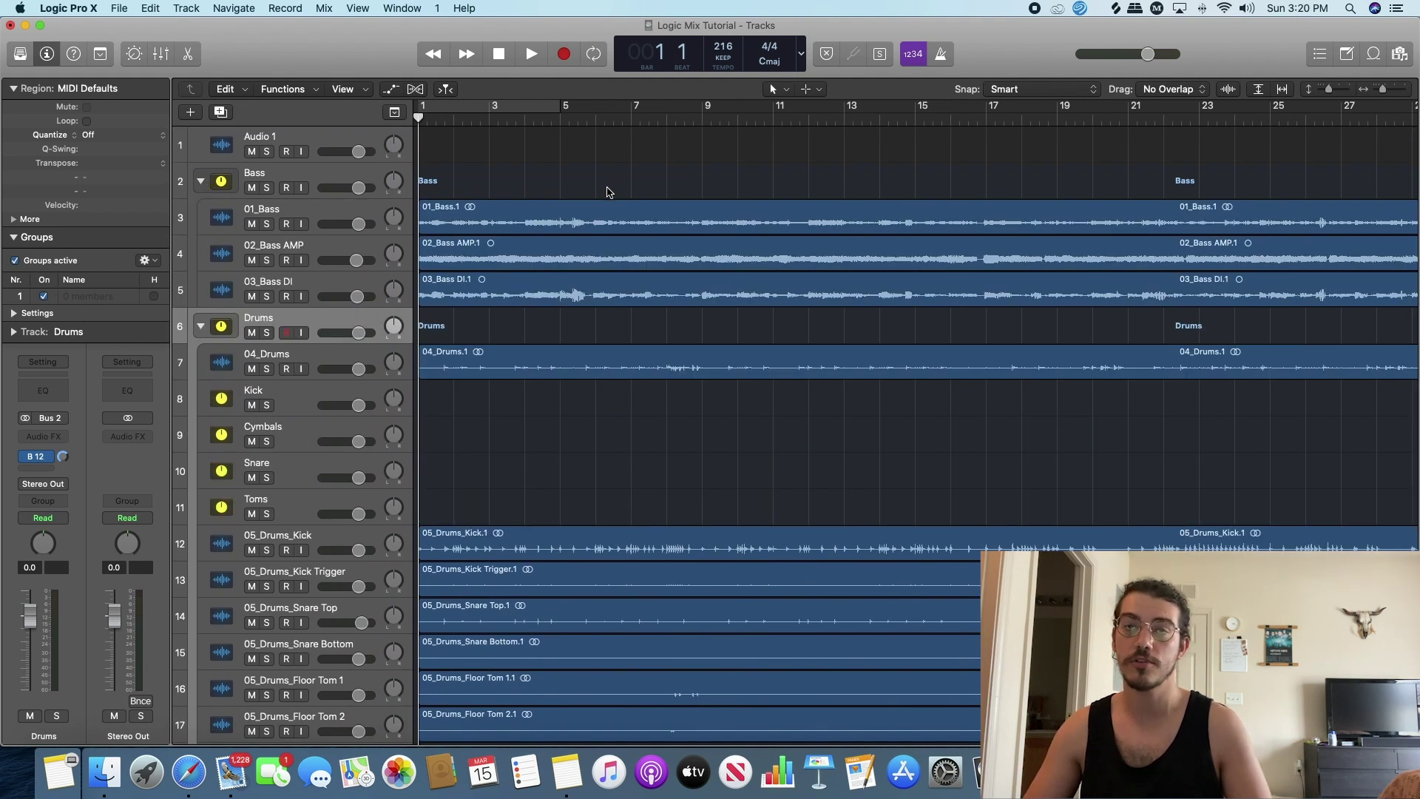
scroll(306, 228, down, 10)
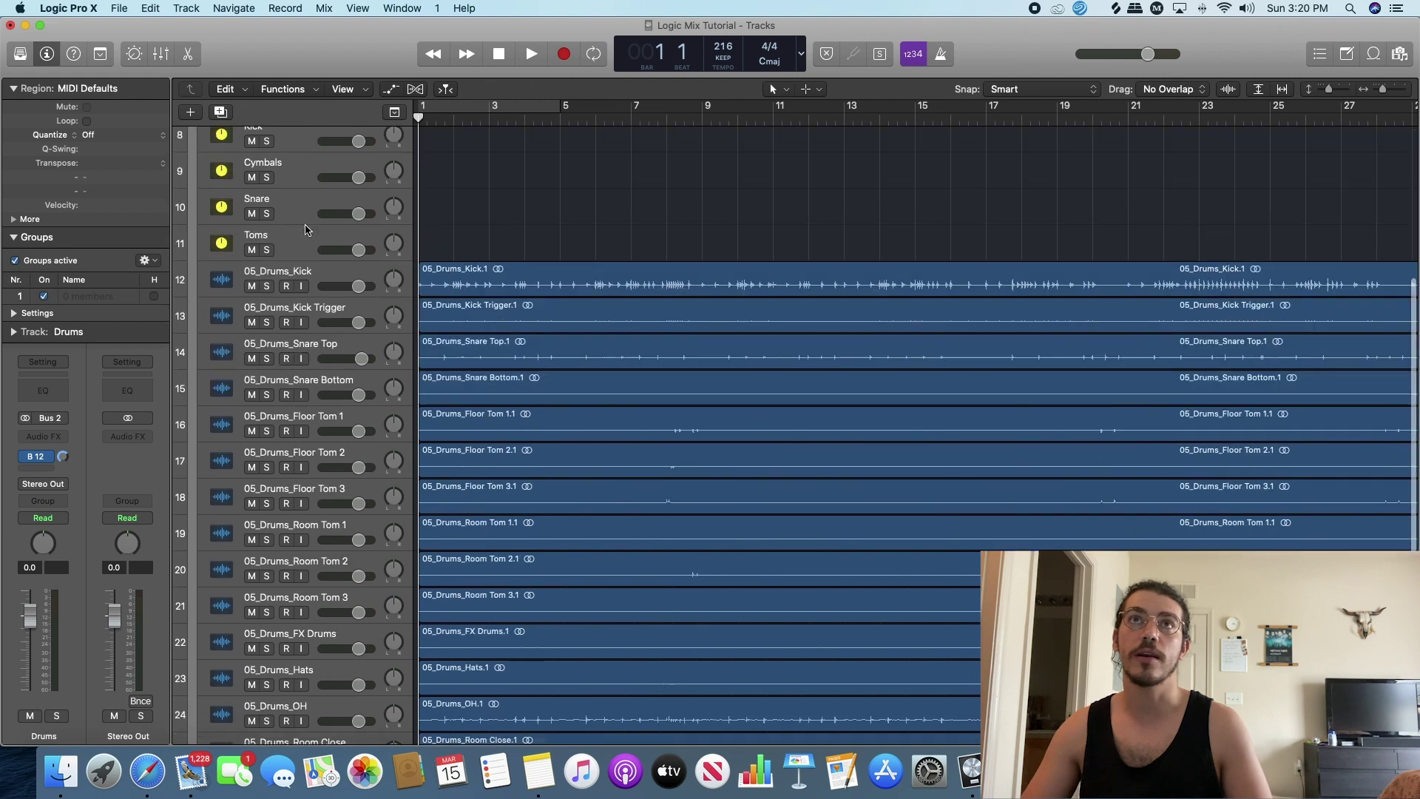
click(201, 618)
scroll(203, 625, down, 8)
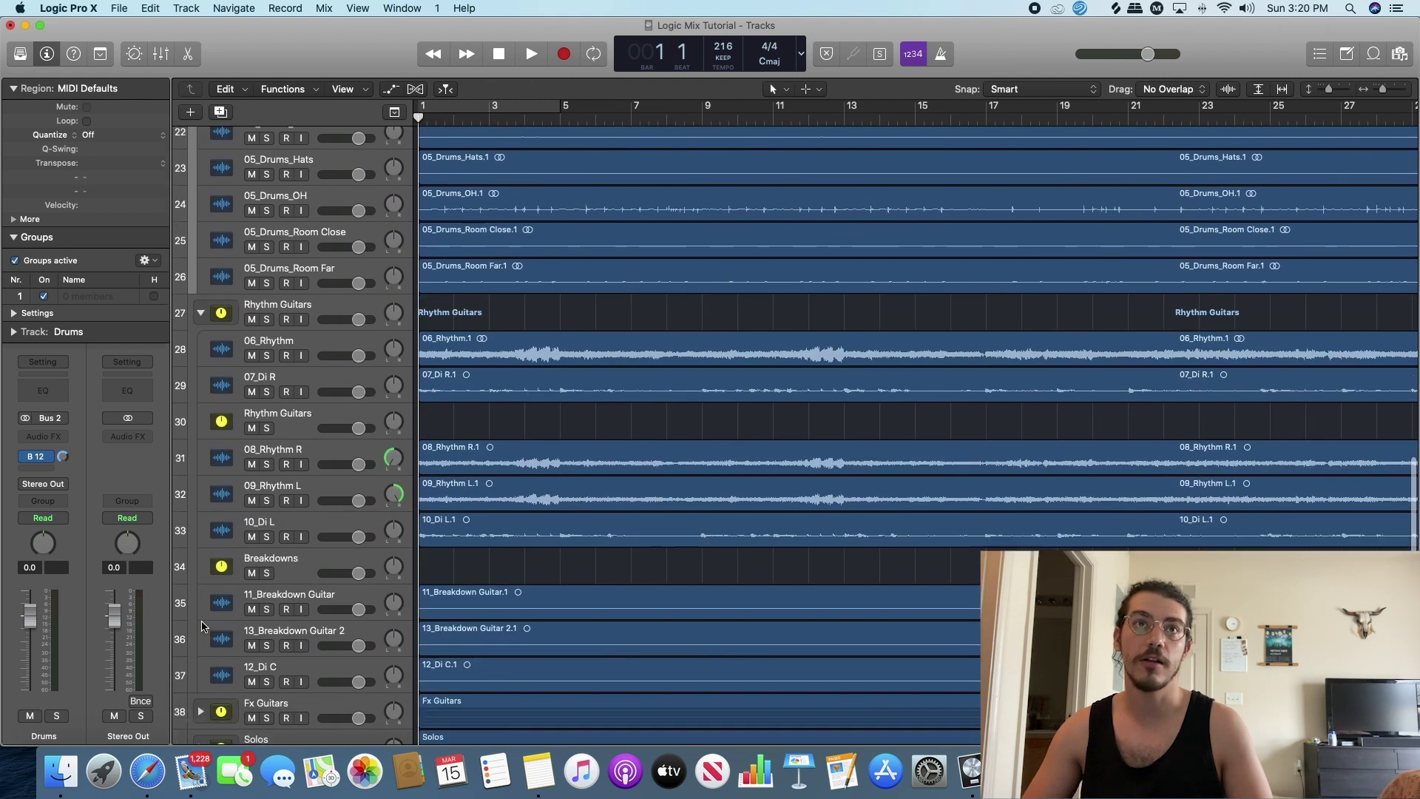
click(202, 670)
scroll(206, 678, down, 5)
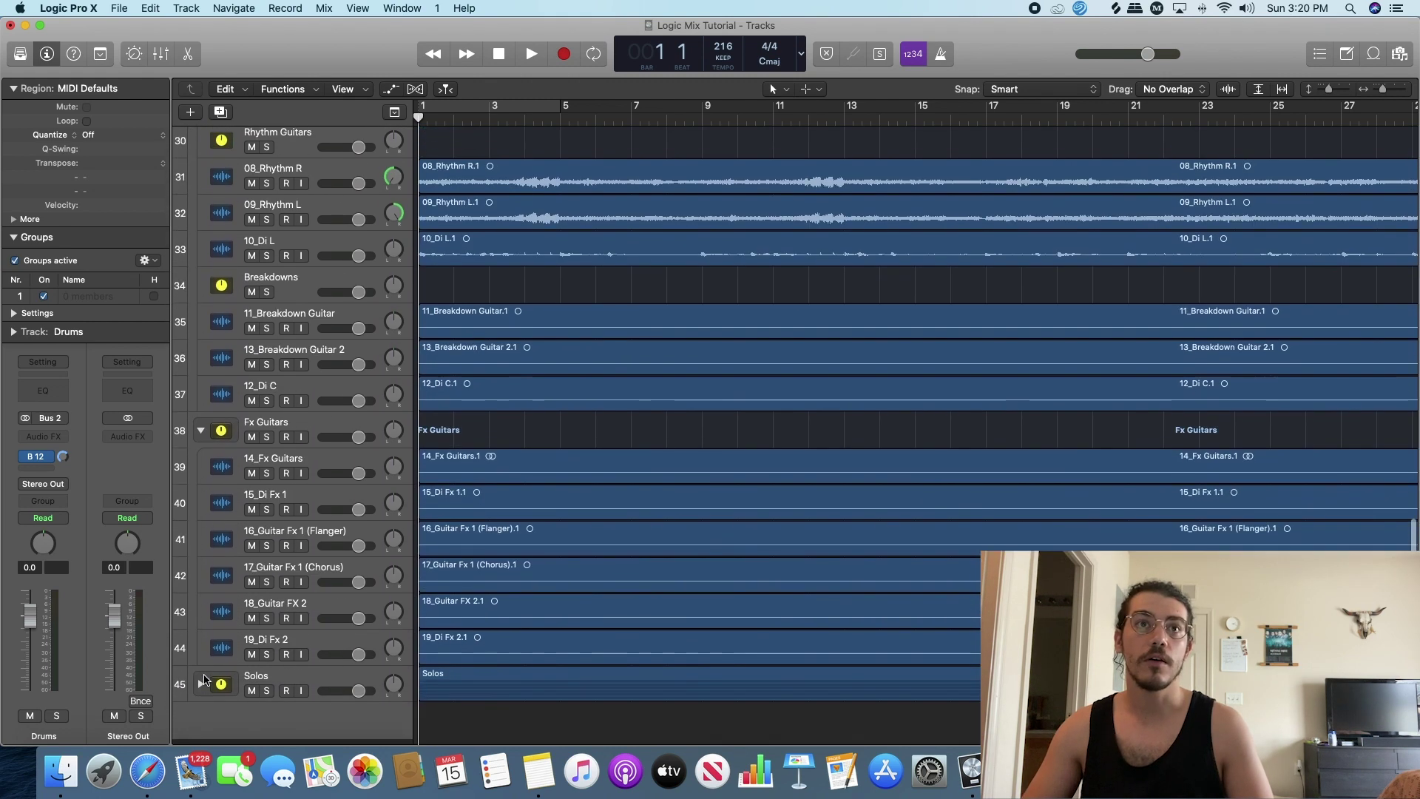
click(201, 669)
scroll(425, 607, down, 5)
Assign a bright purple track color to the Bass stack and its subtracks through 03_Bass DI.
scroll(426, 608, up, 20)
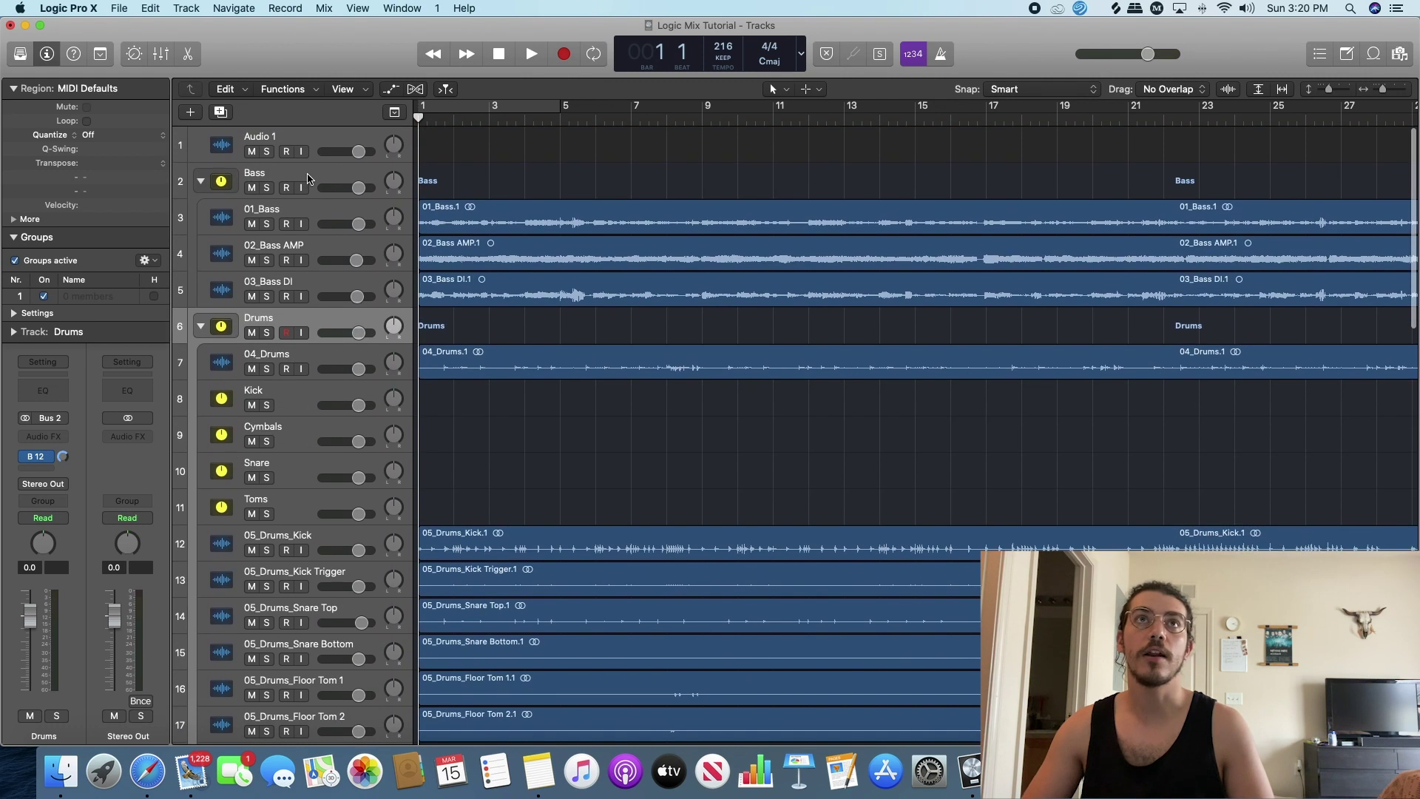
click(305, 176)
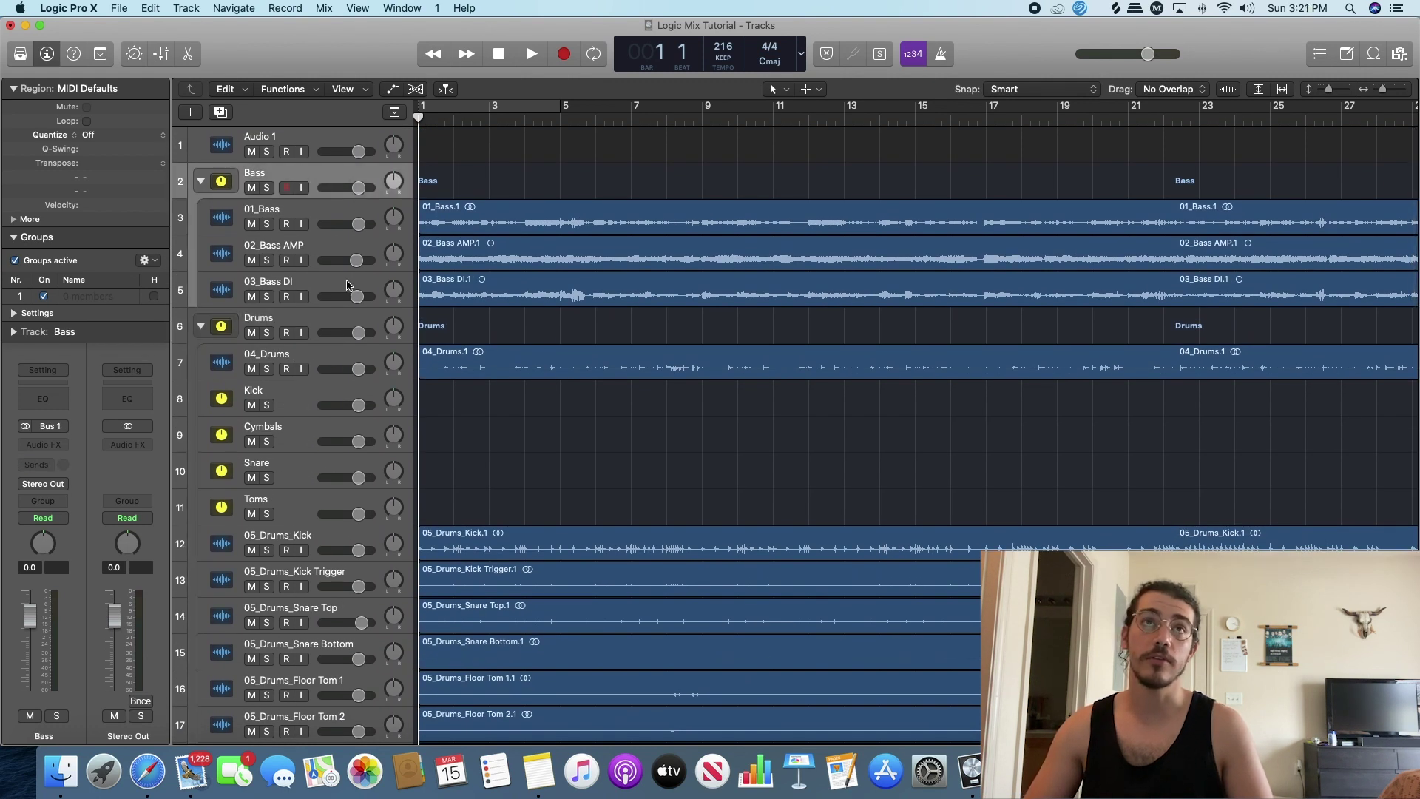
shift+click(326, 292)
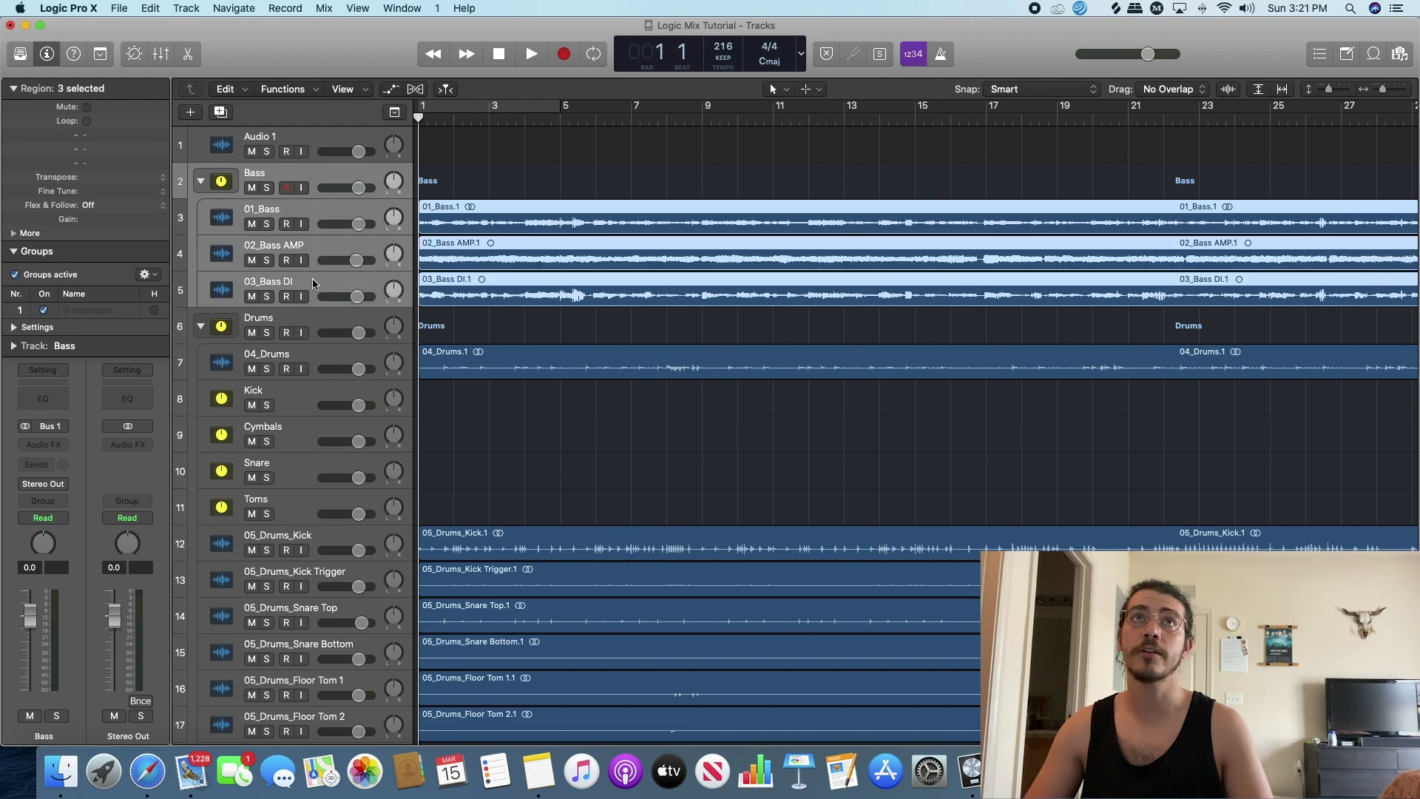
right_click(315, 283)
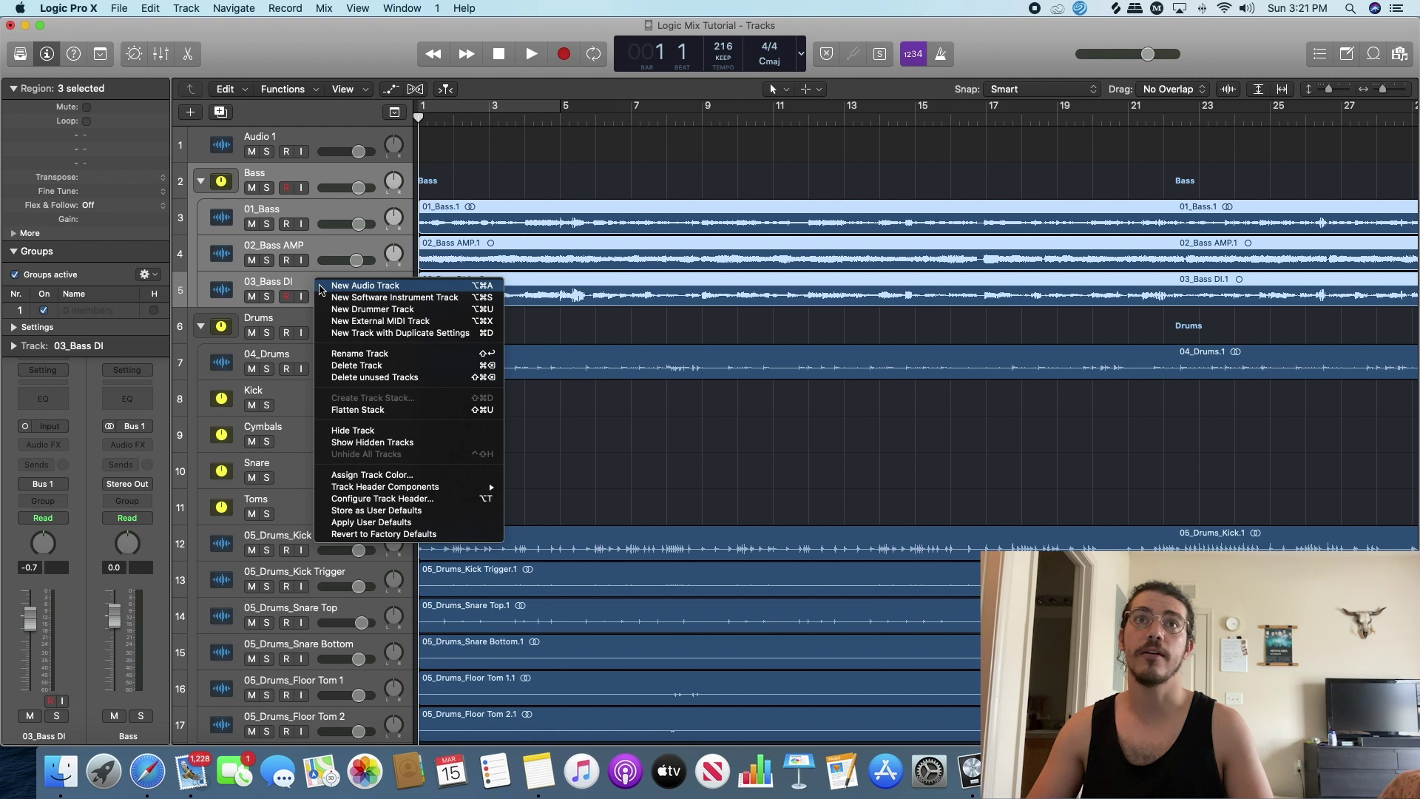
click(436, 474)
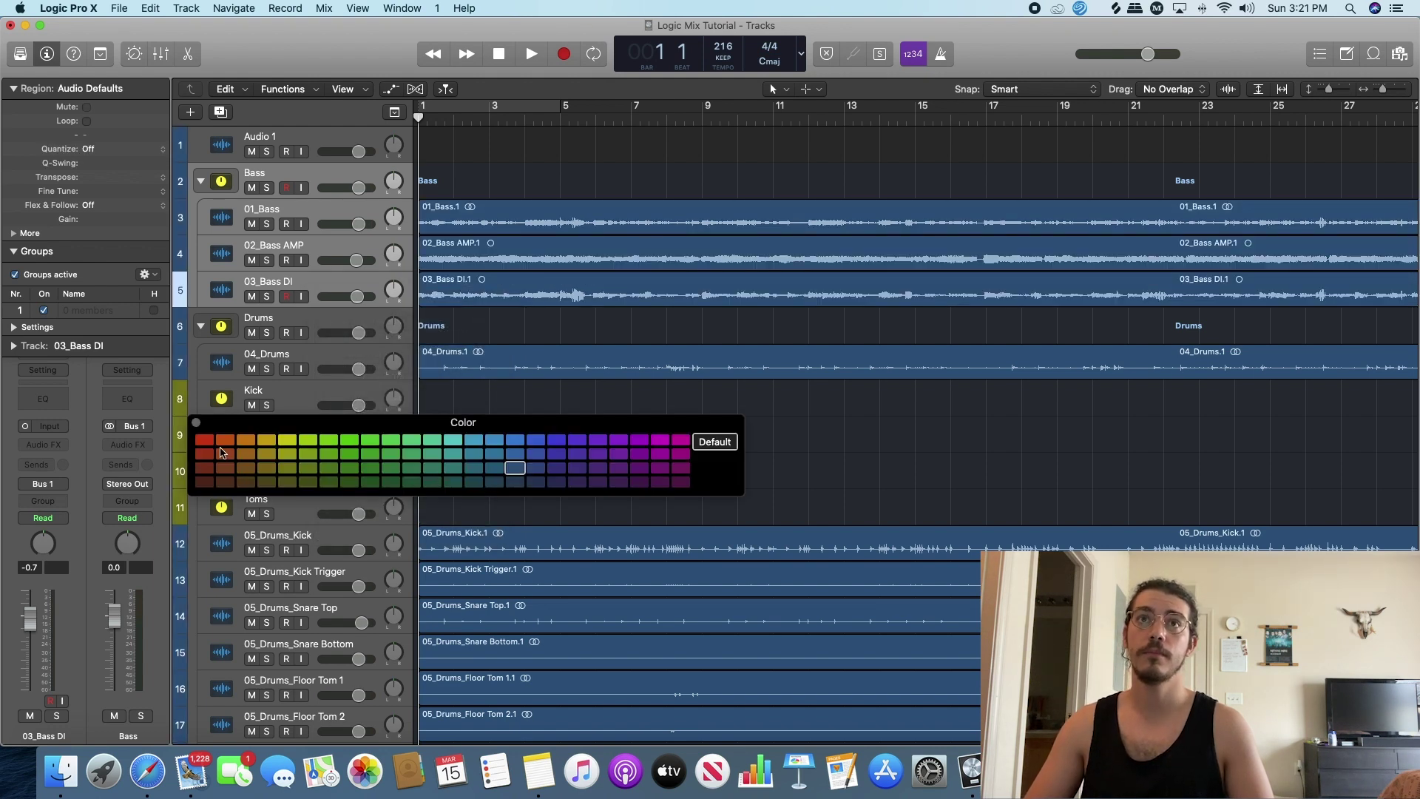
click(637, 440)
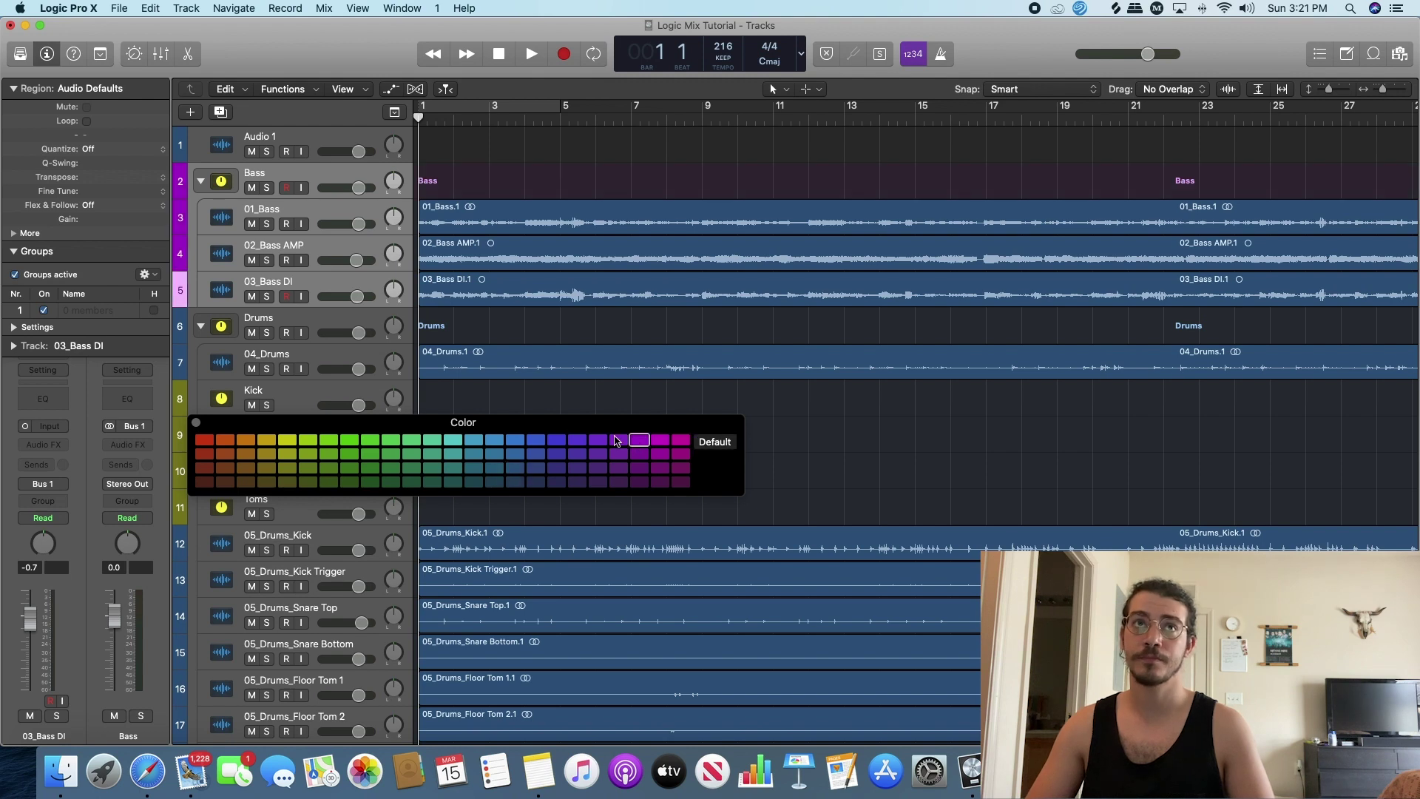
click(197, 423)
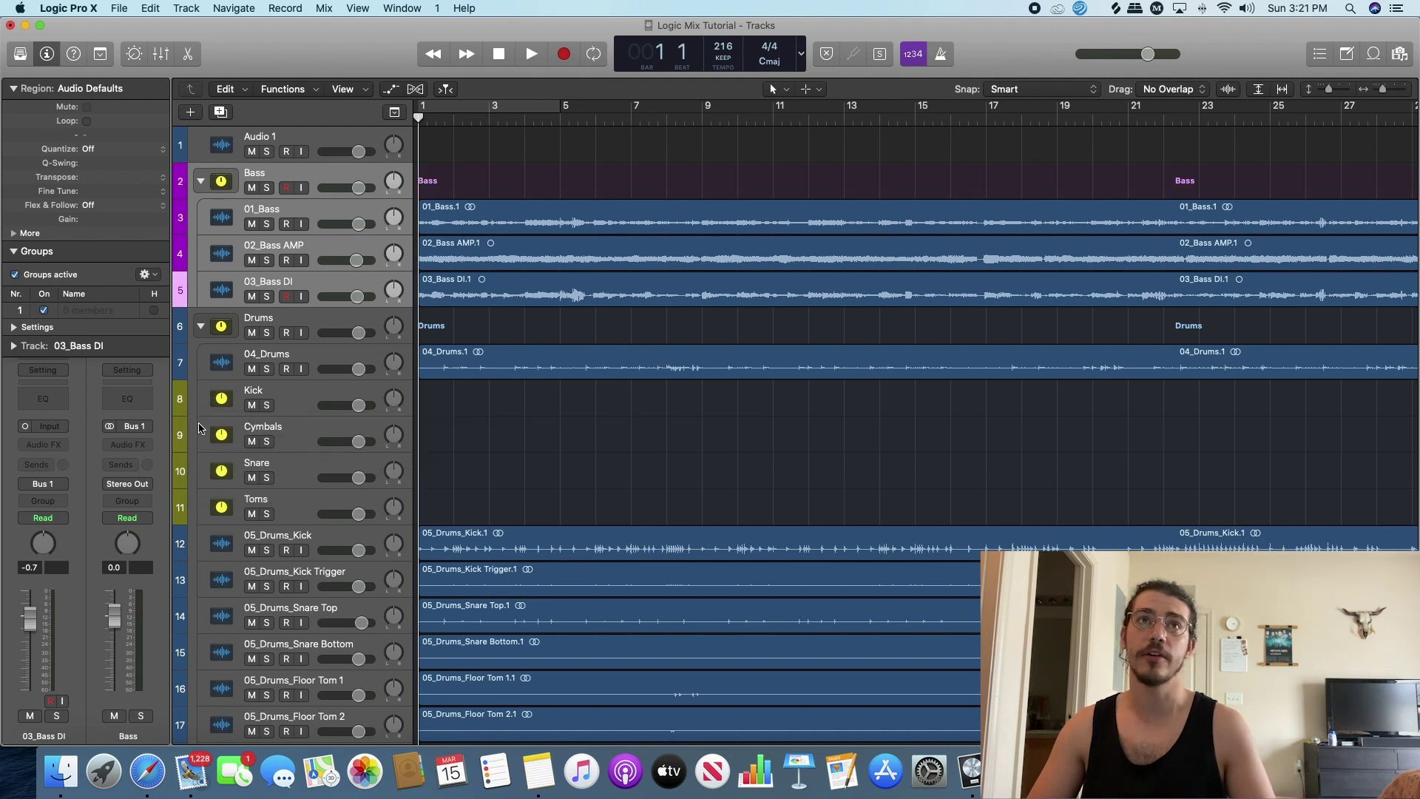
Assign a bright red track color to the Drums stack and all its subtracks through 05_Drums_Room Far.
click(323, 323)
scroll(347, 464, down, 10)
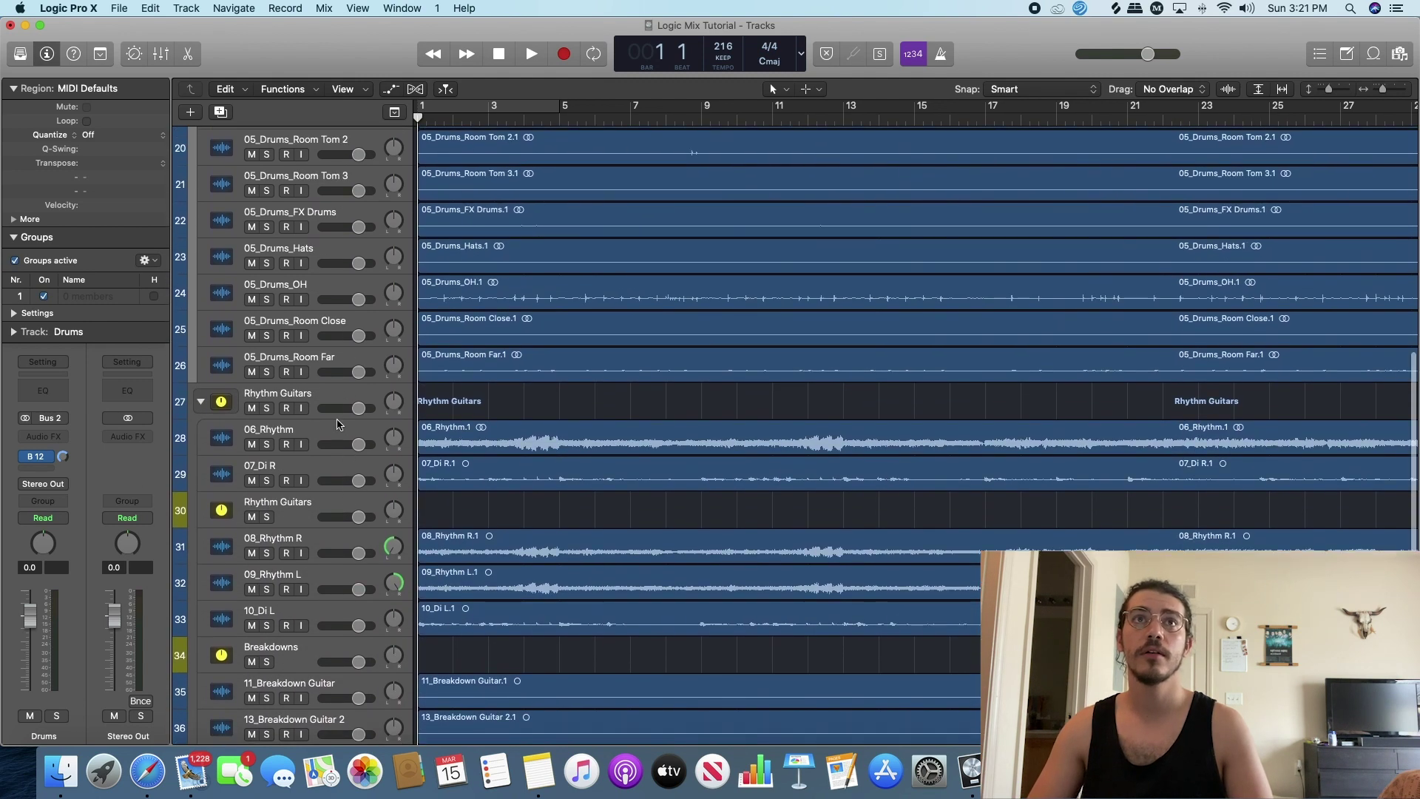
click(320, 368)
right_click(318, 367)
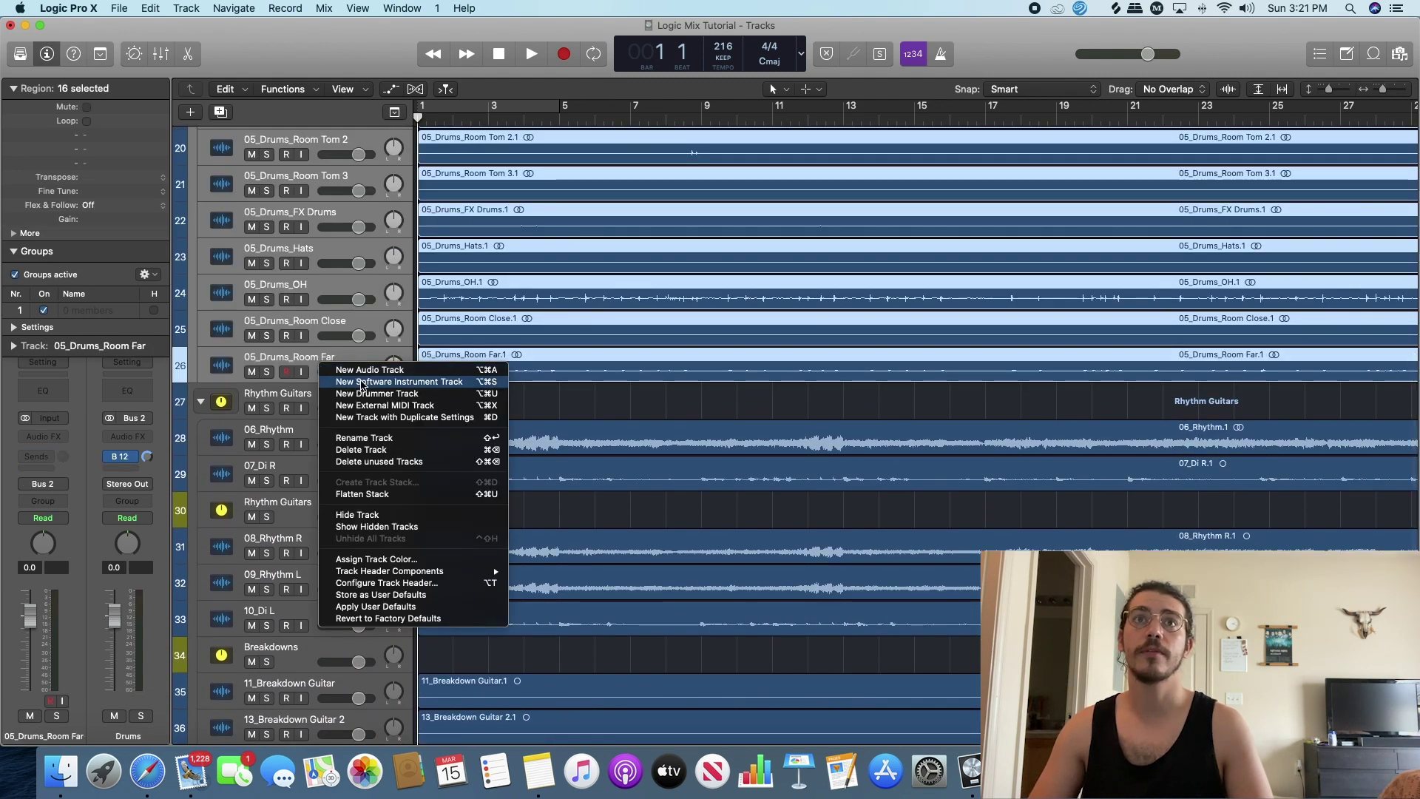
click(421, 560)
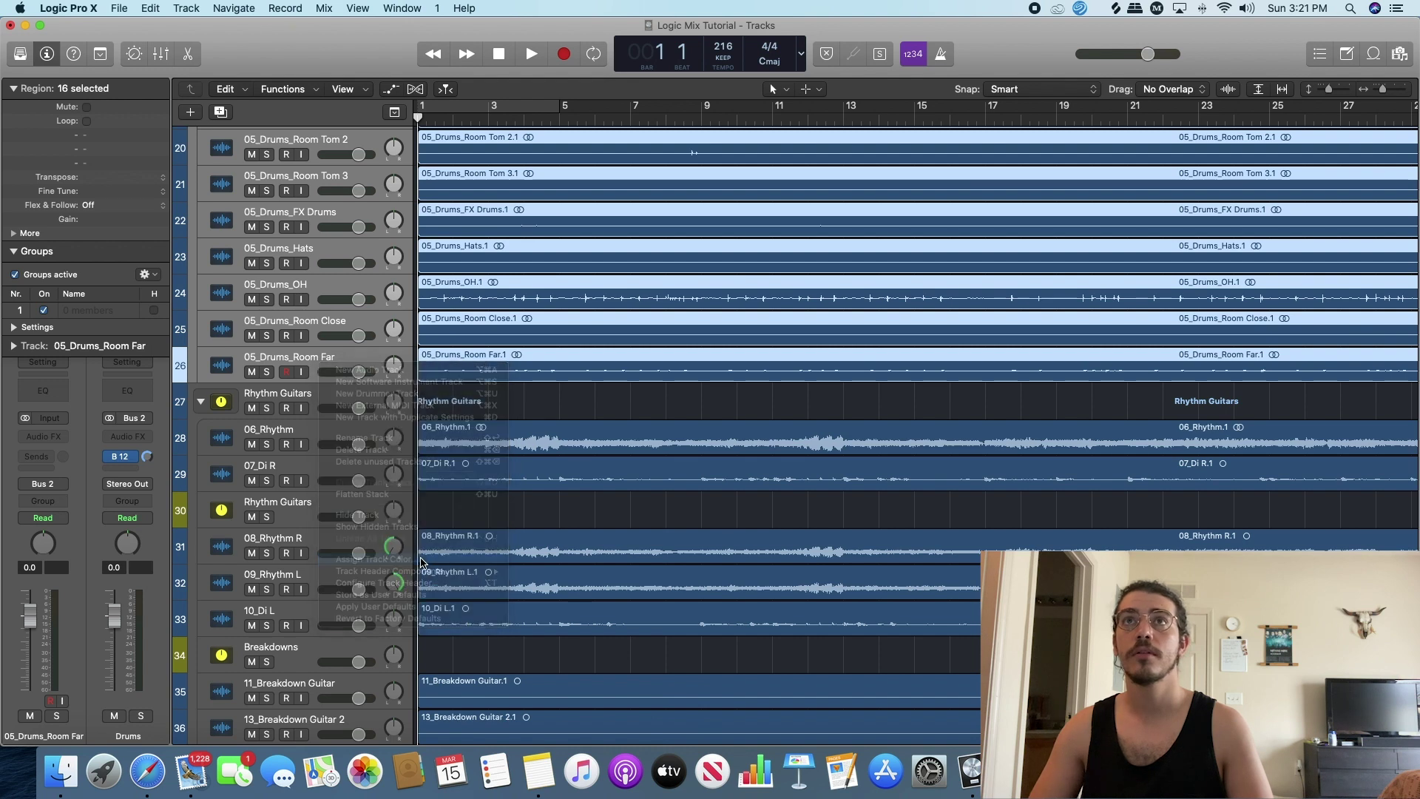
click(210, 441)
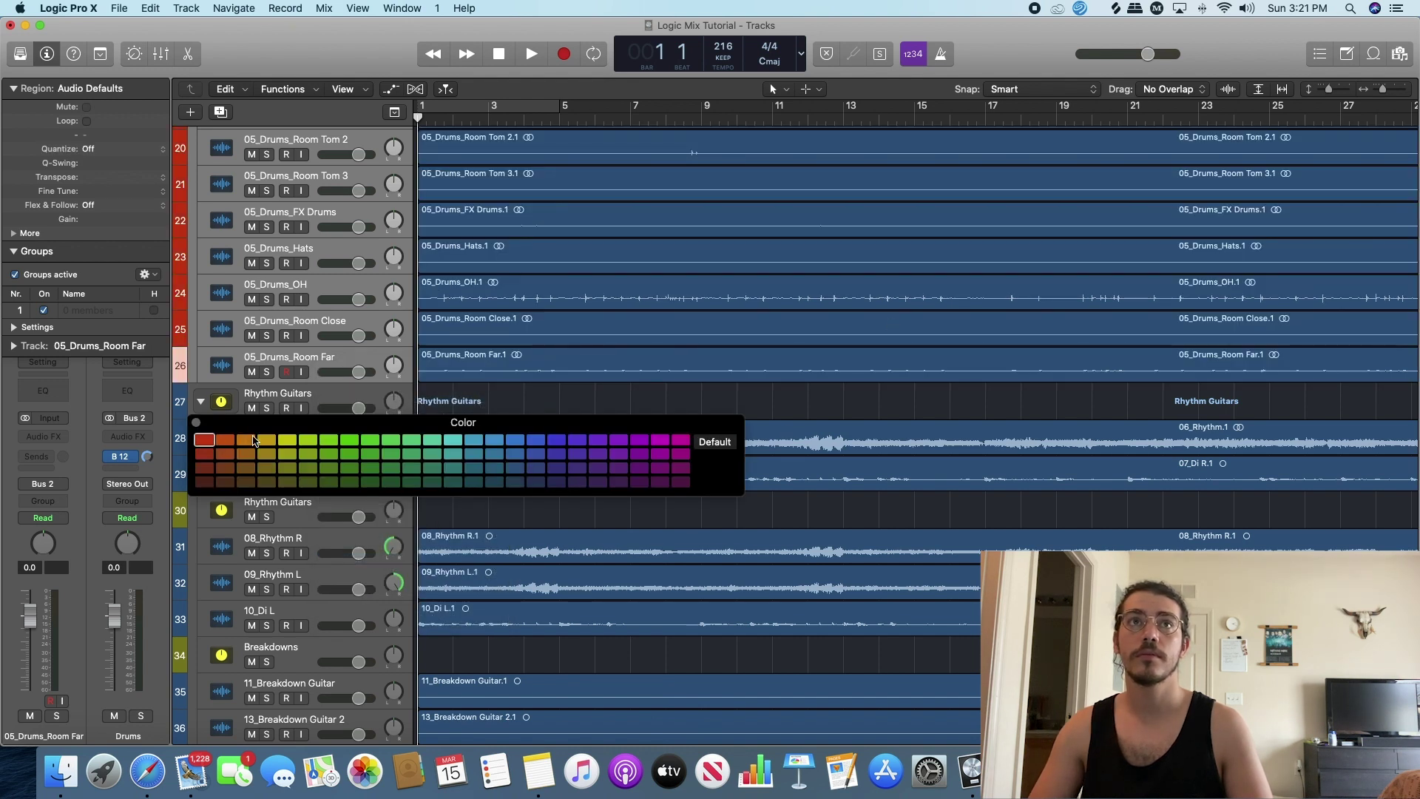
click(196, 422)
Assign a golden yellow track color to the Rhythm Guitars stack and all its subtracks through 12_Di C.
click(294, 394)
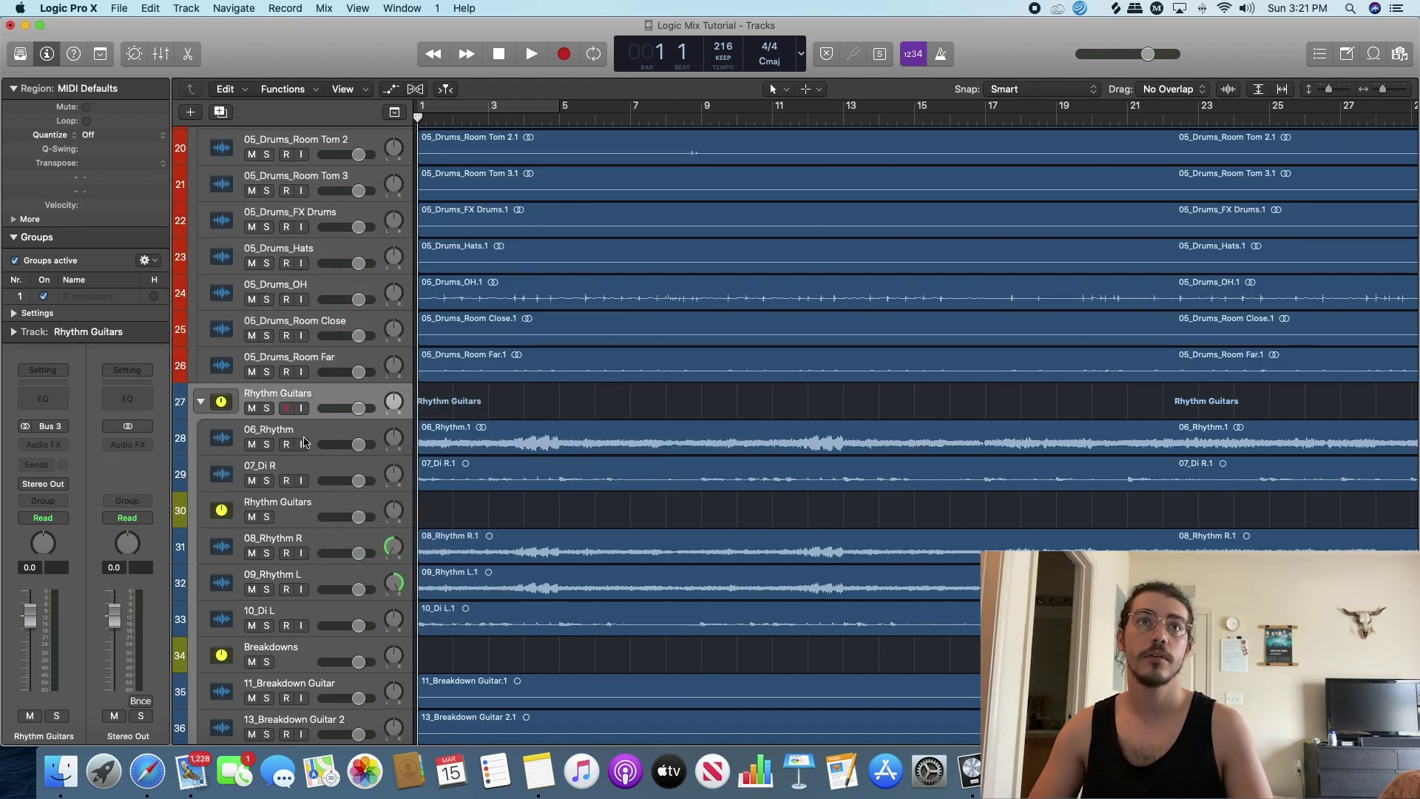
scroll(319, 543, down, 10)
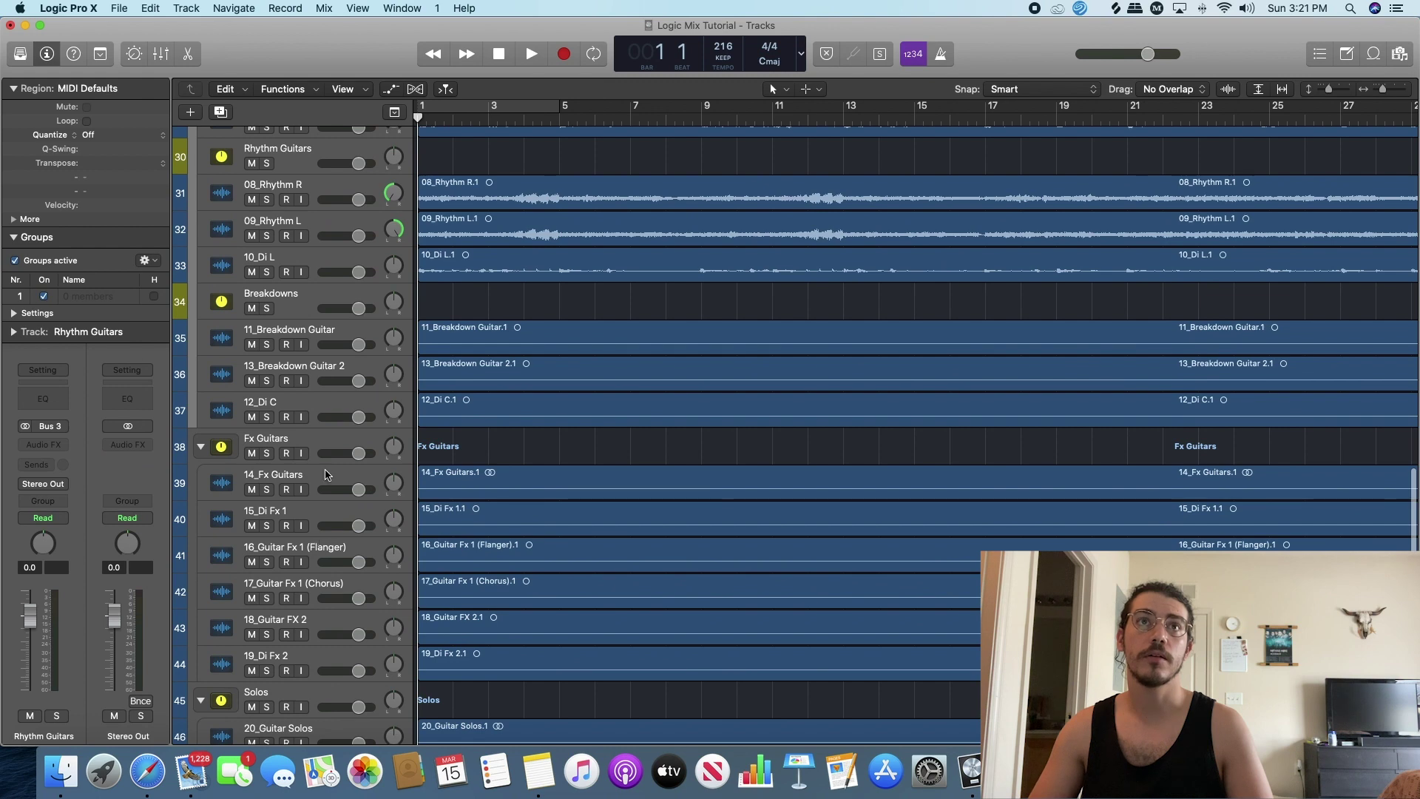
shift+click(315, 402)
right_click(315, 401)
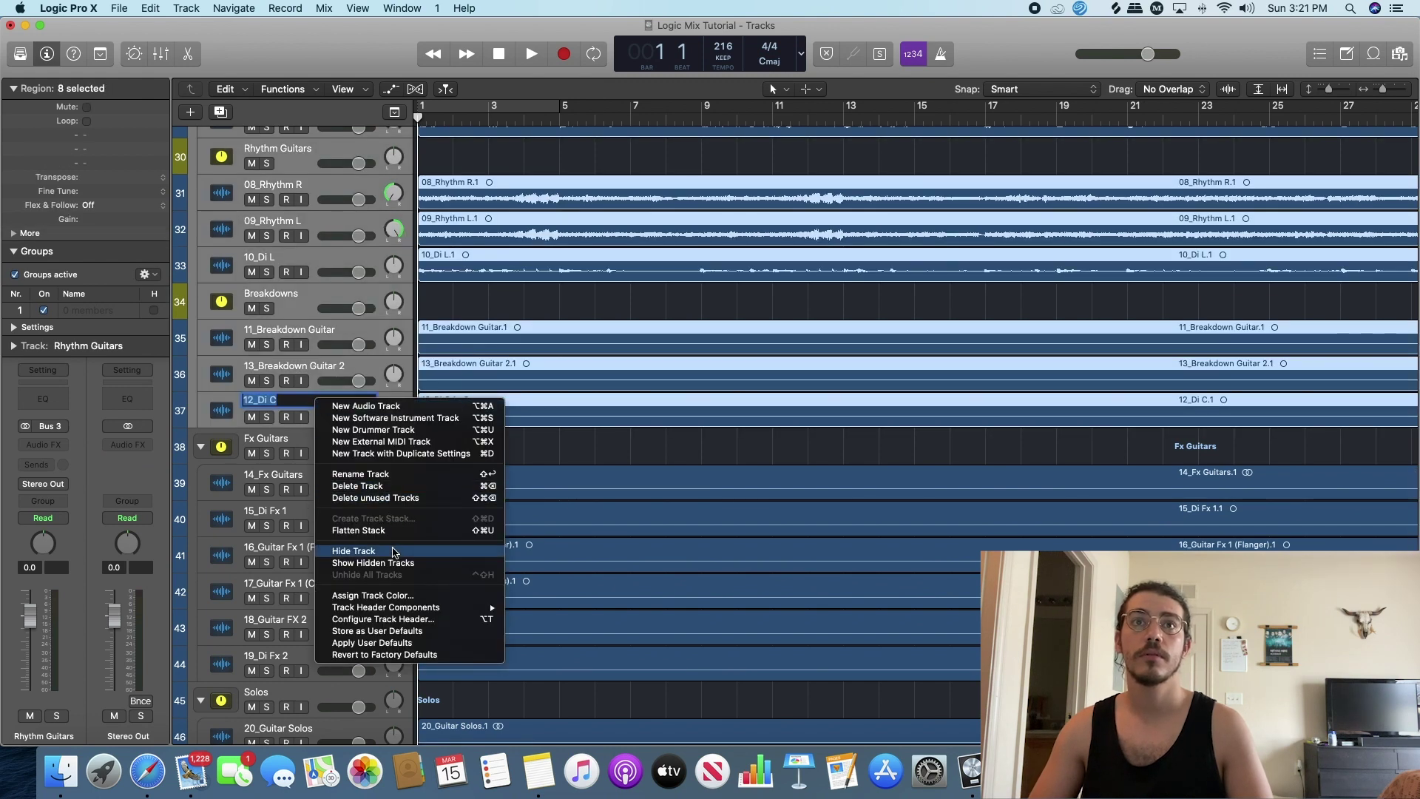
click(392, 596)
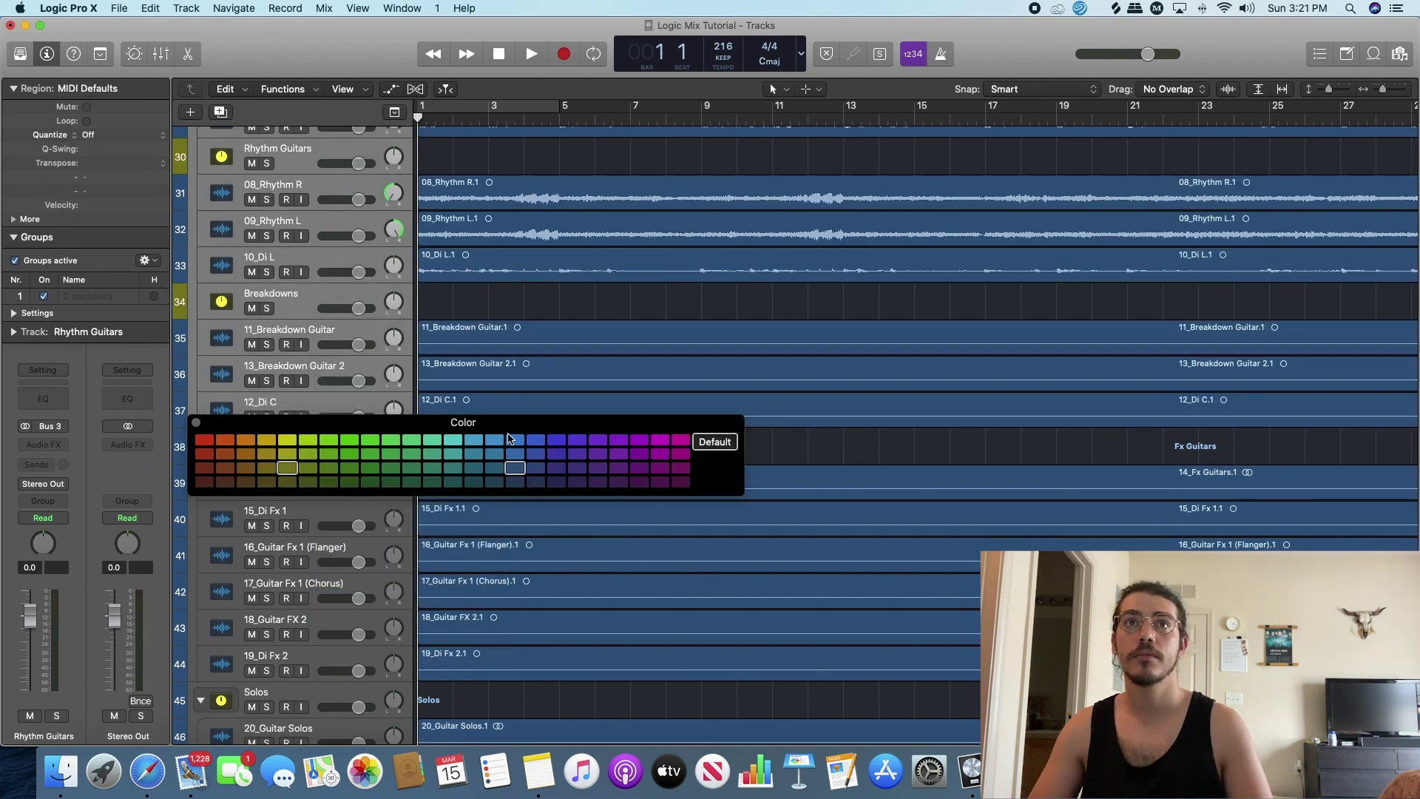
click(273, 441)
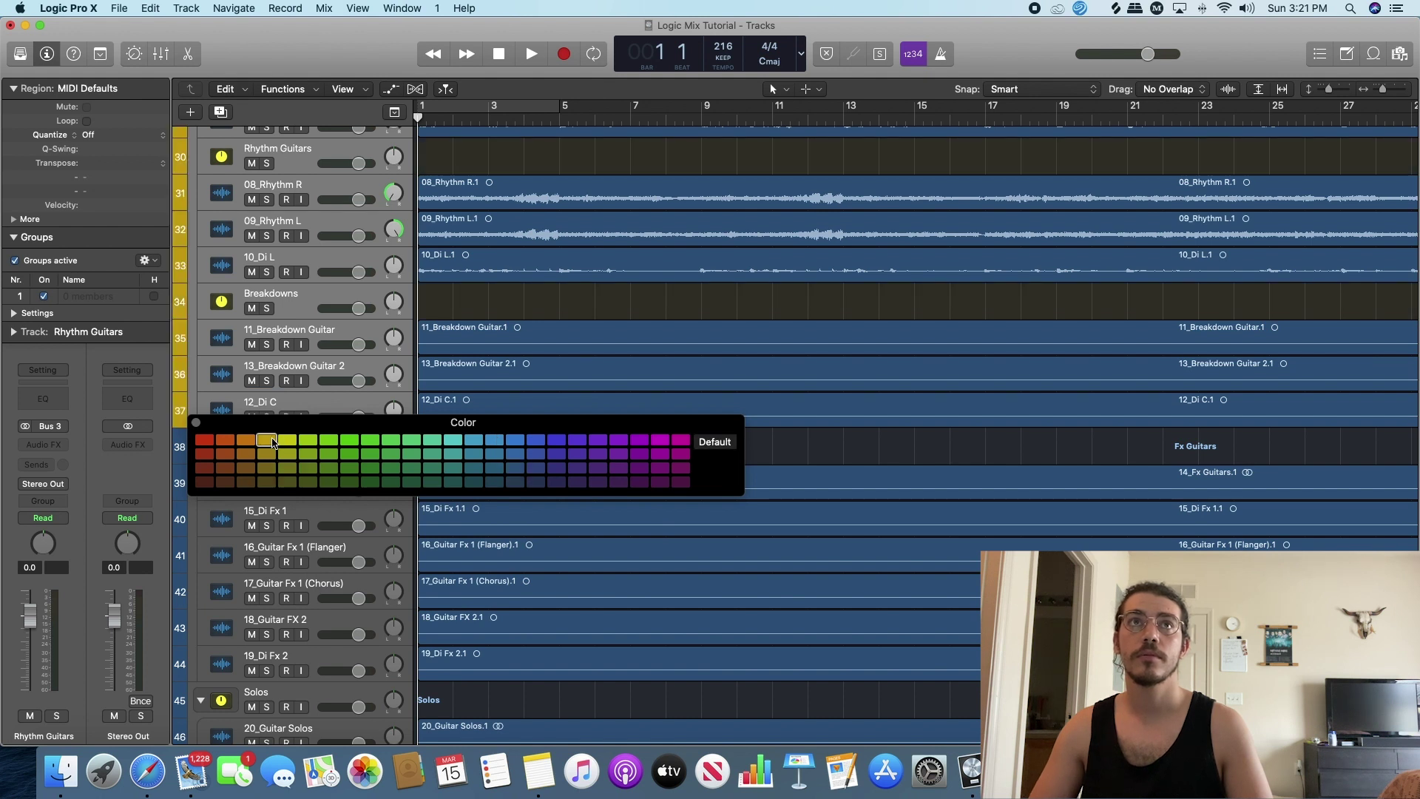
click(196, 422)
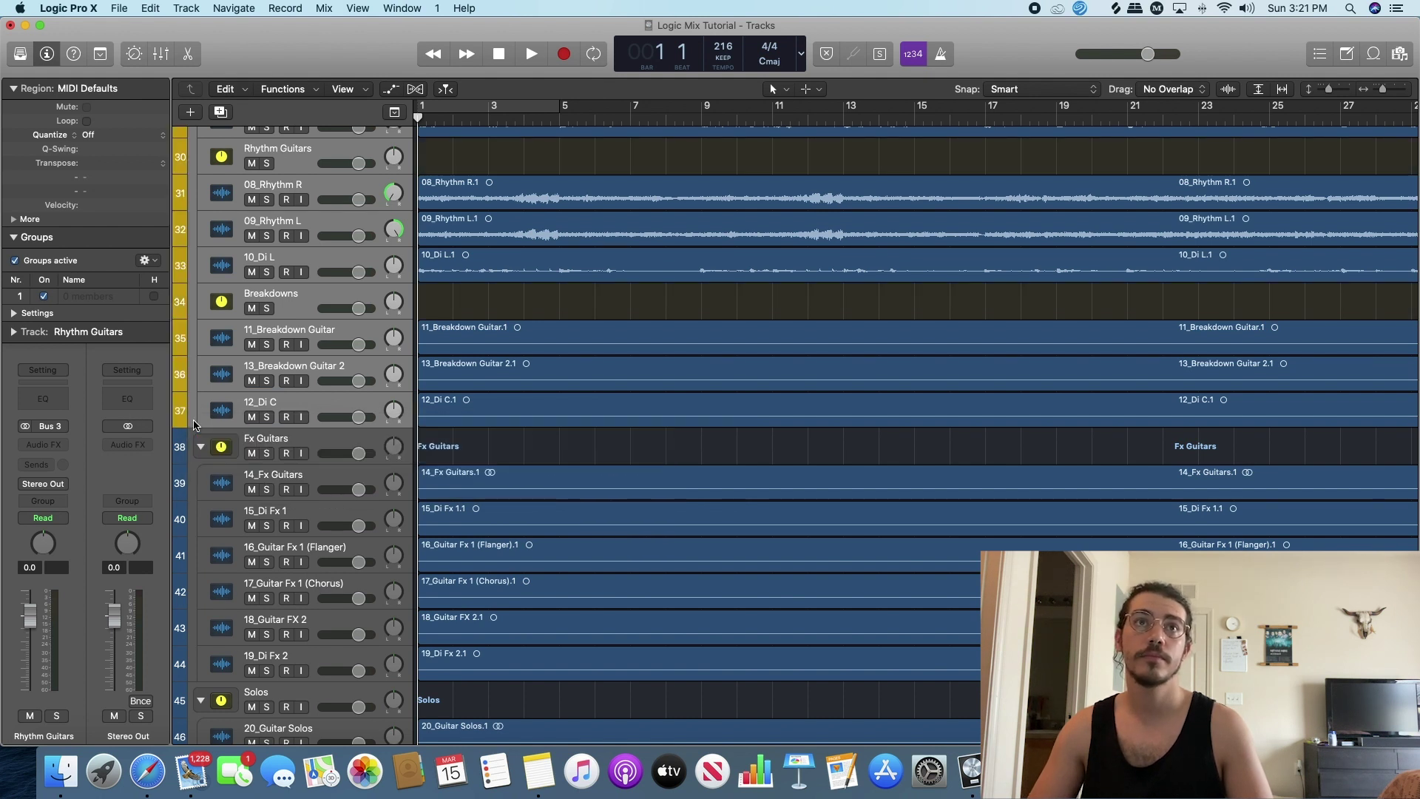
Assign a teal track color to the Fx Guitars stack and all its subtracks through 19_Di Fx 2.
click(331, 441)
scroll(333, 443, down, 3)
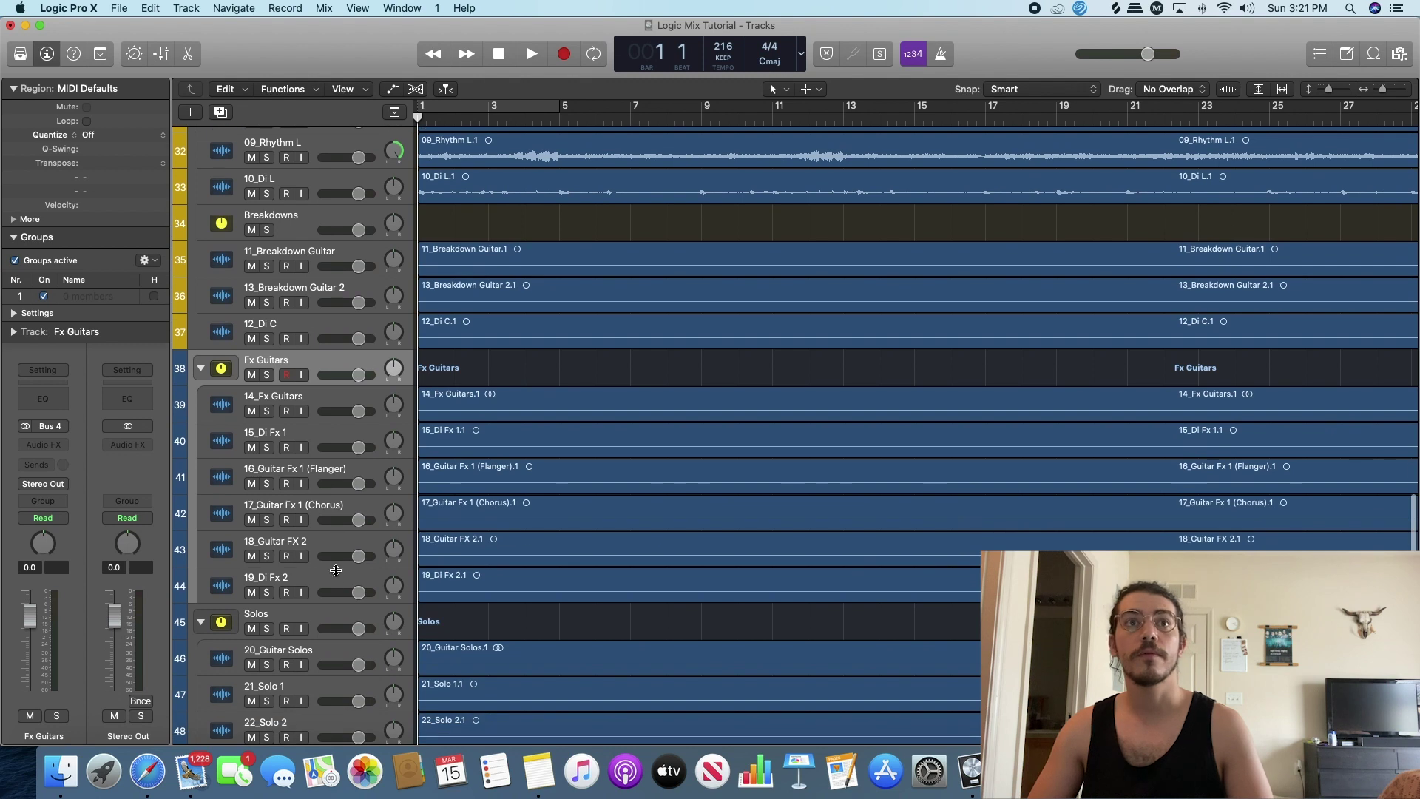
right_click(336, 581)
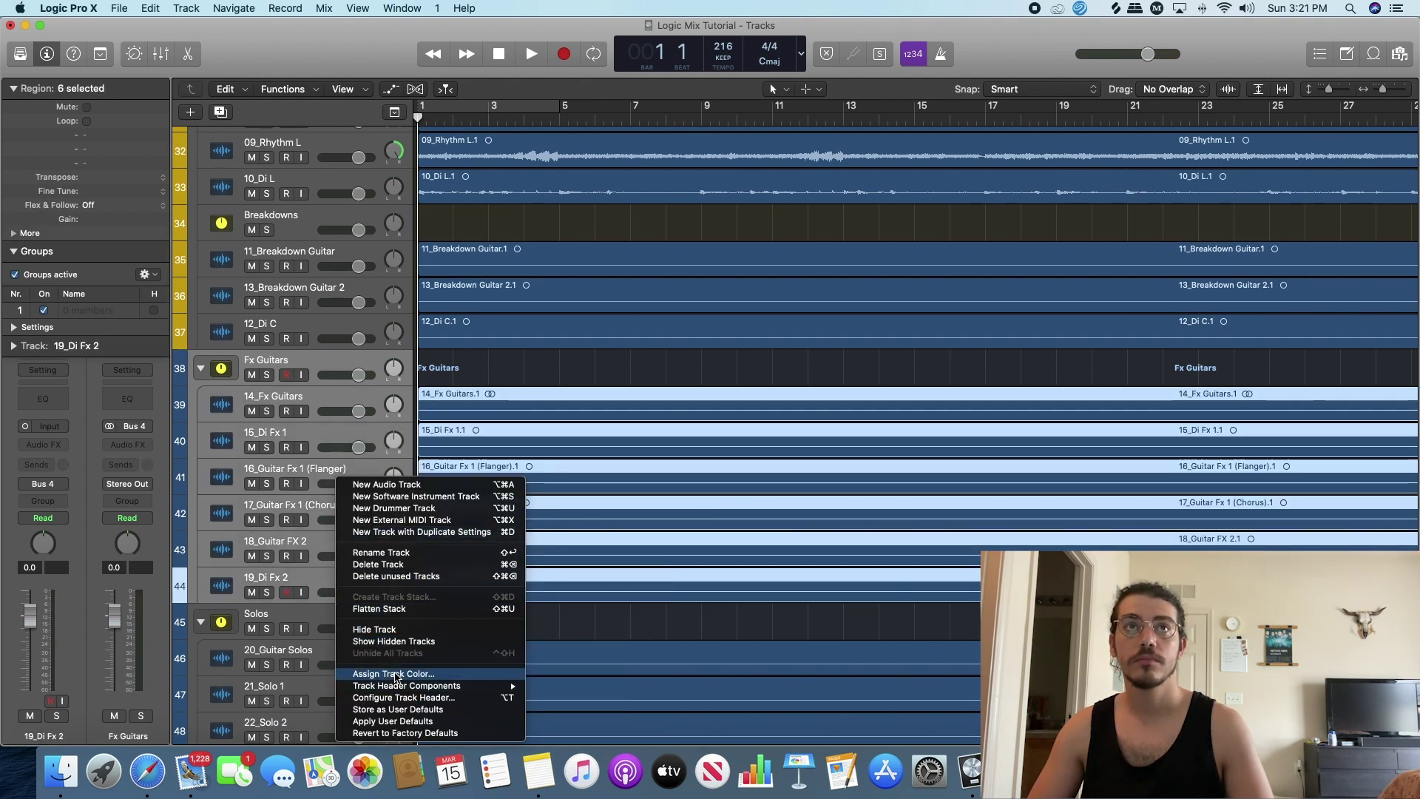
click(416, 671)
click(605, 453)
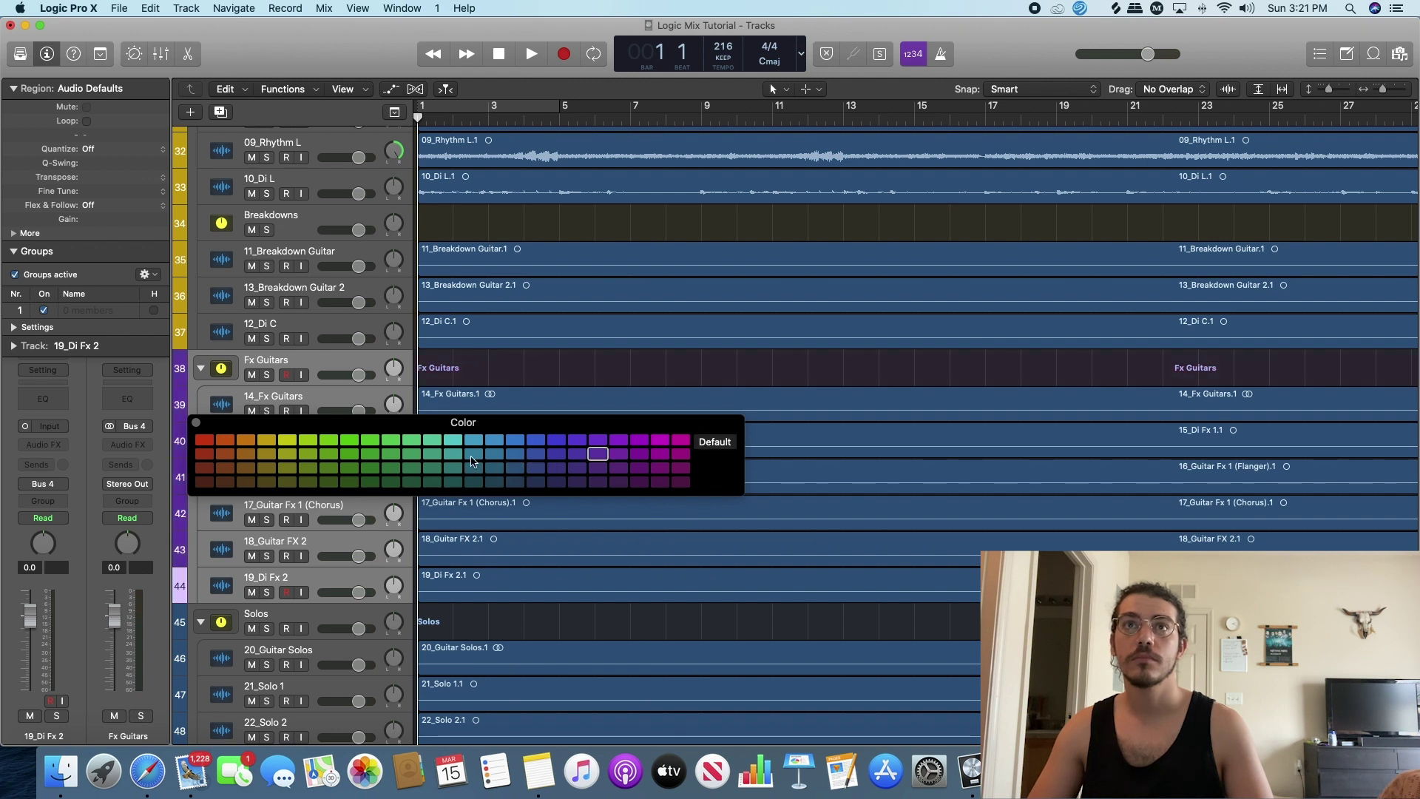
click(453, 453)
click(196, 423)
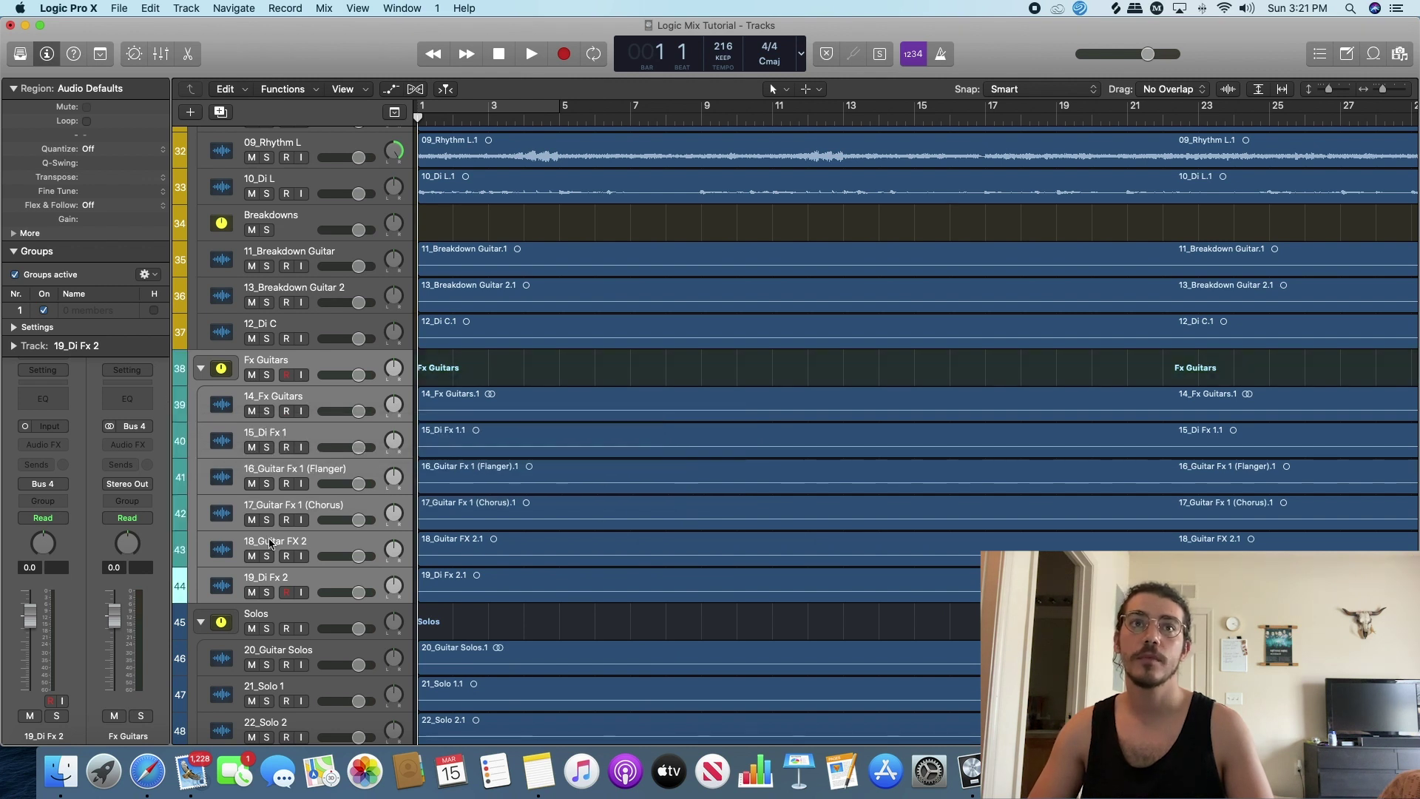
Assign a bright green track color to the Solos stack and all its subtracks through 25_Di Solo.
click(296, 621)
scroll(296, 618, down, 1)
scroll(296, 618, down, 5)
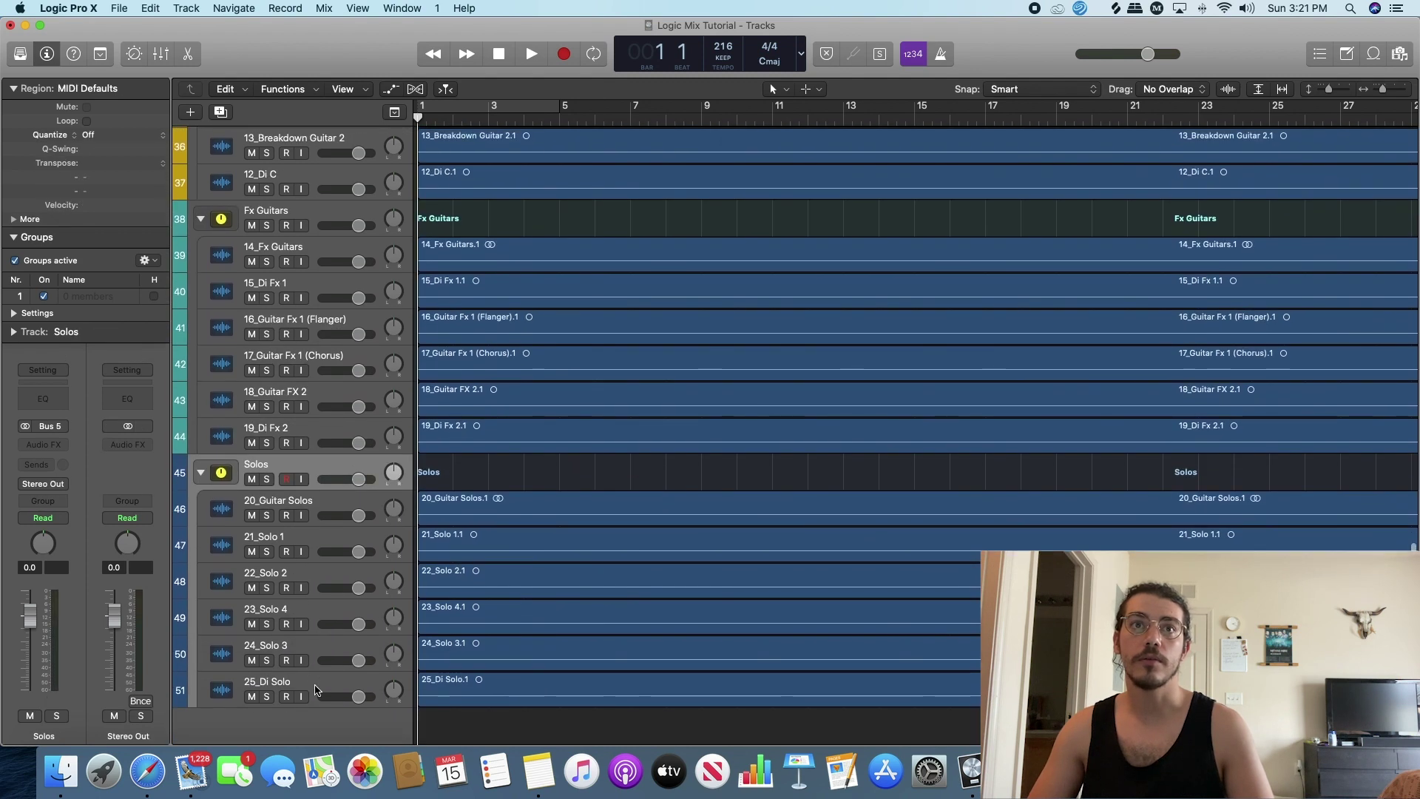
shift+click(320, 686)
right_click(321, 685)
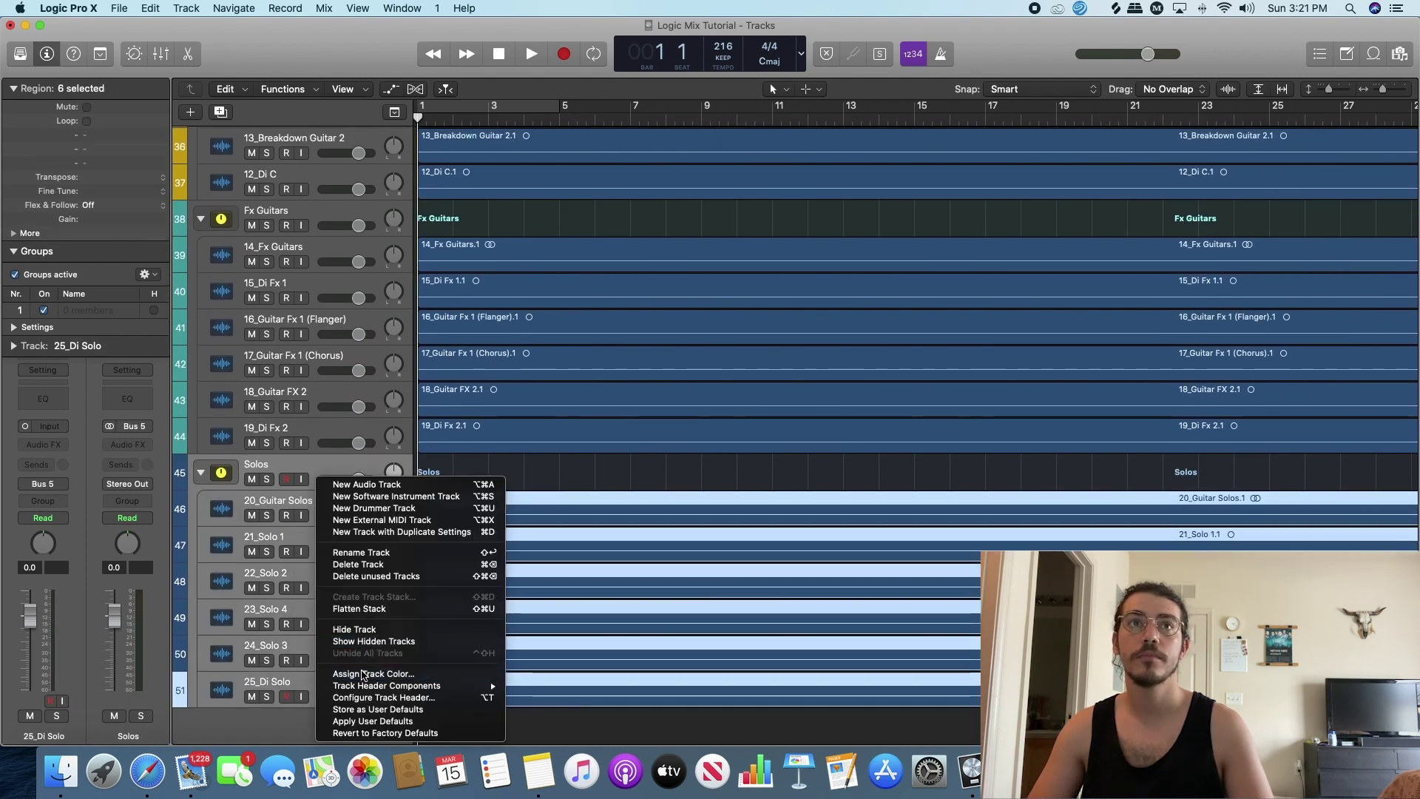
click(399, 674)
click(394, 443)
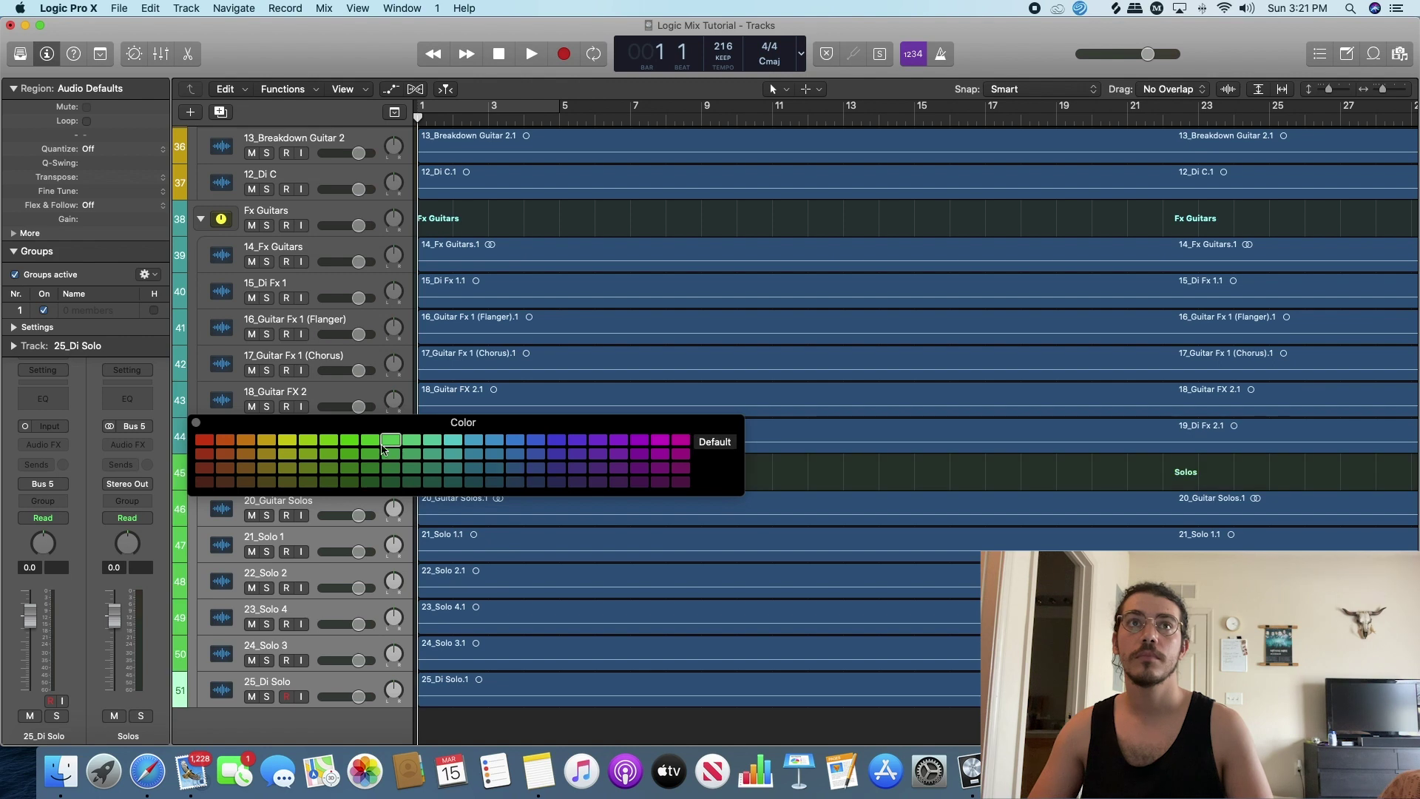
click(369, 441)
click(197, 423)
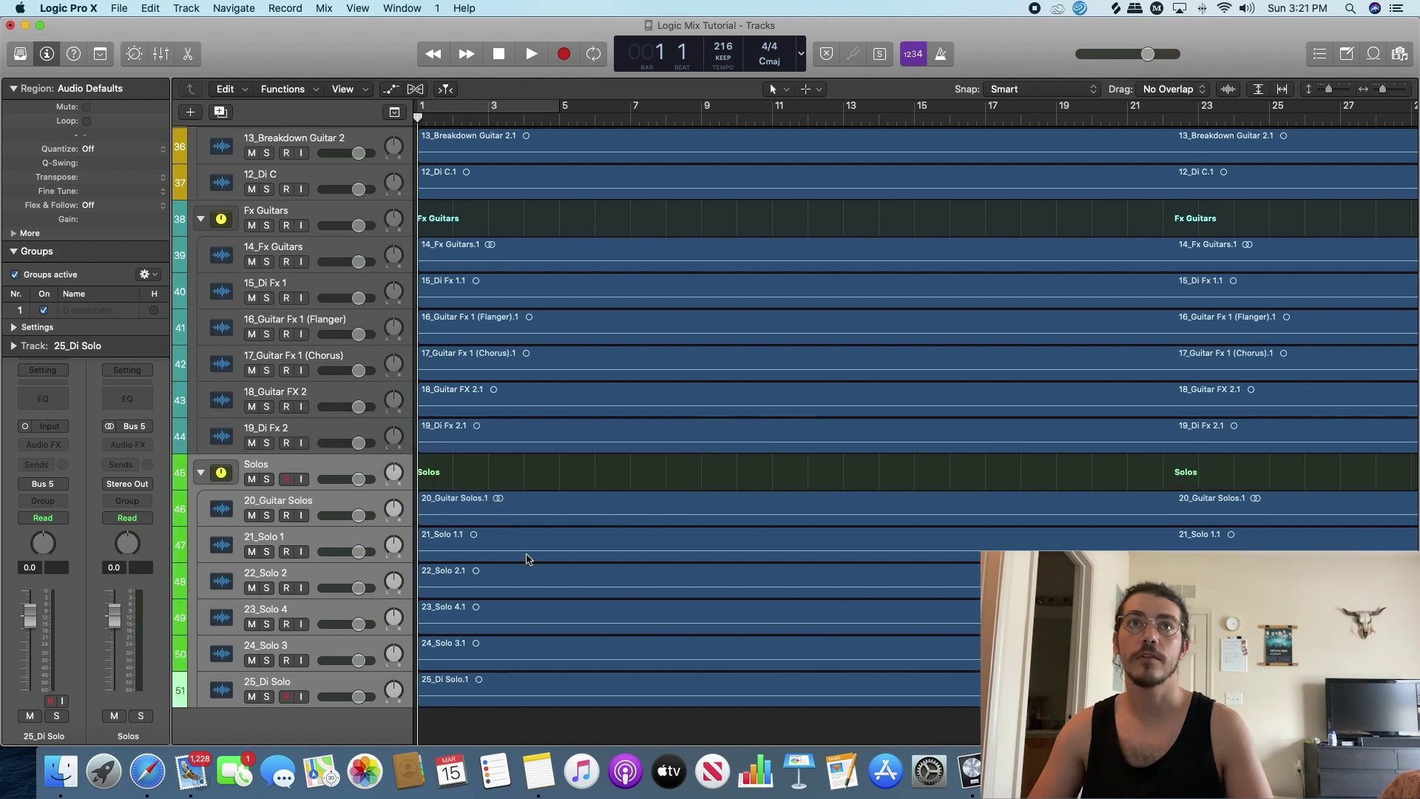
Select all audio regions from the Bass stack down to 25_Di Solo and color them by their tracks.
scroll(669, 605, up, 15)
scroll(669, 605, down, 2)
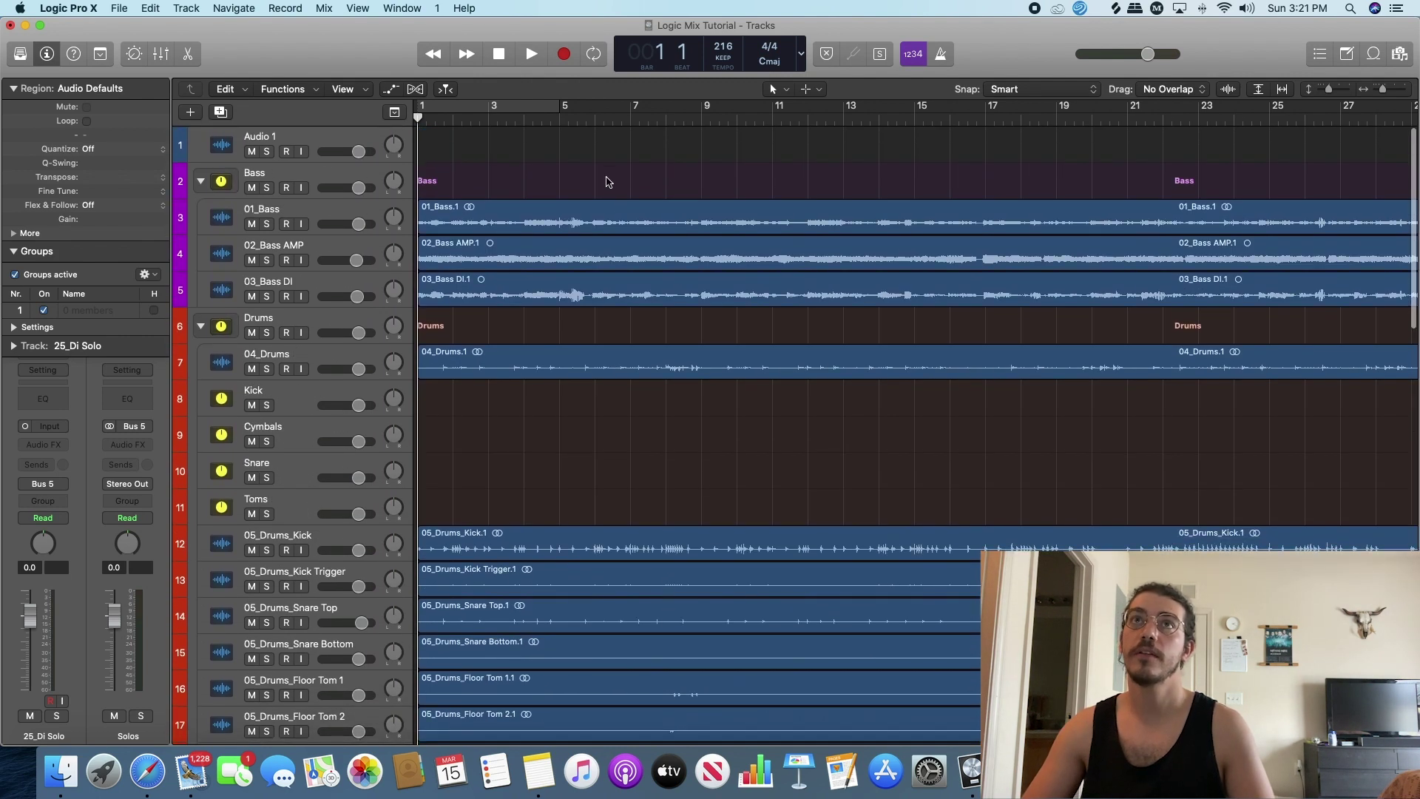
drag(606, 174, 634, 790)
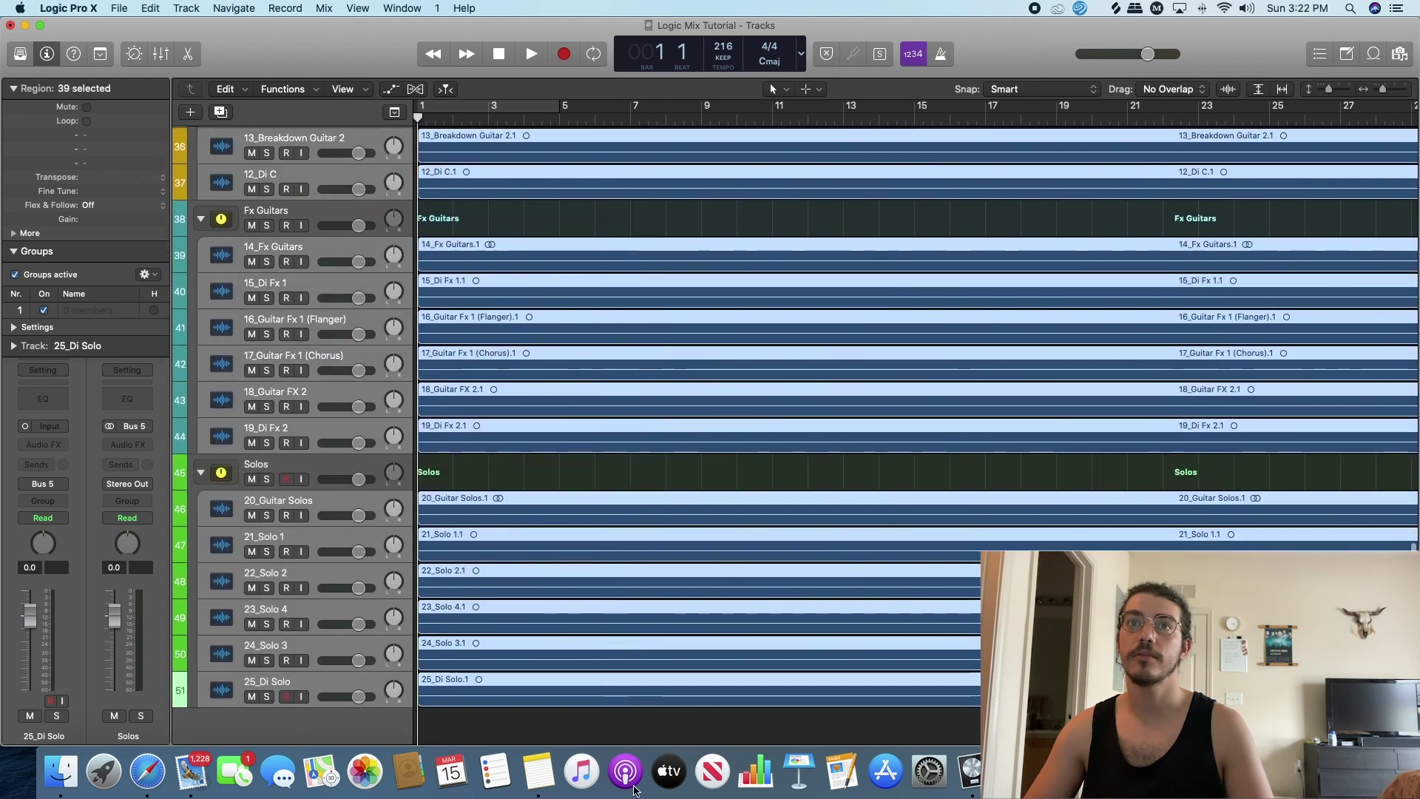
right_click(652, 506)
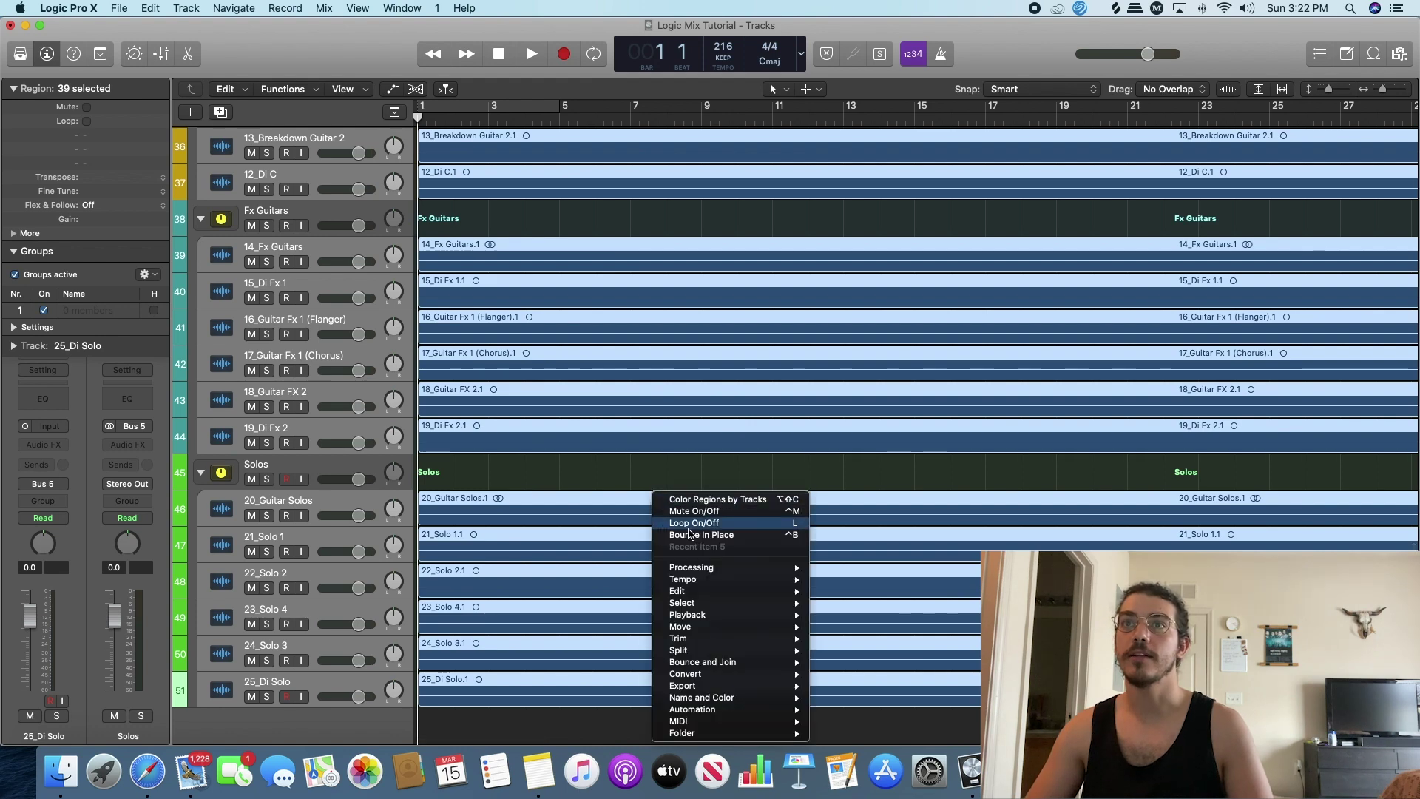
click(711, 506)
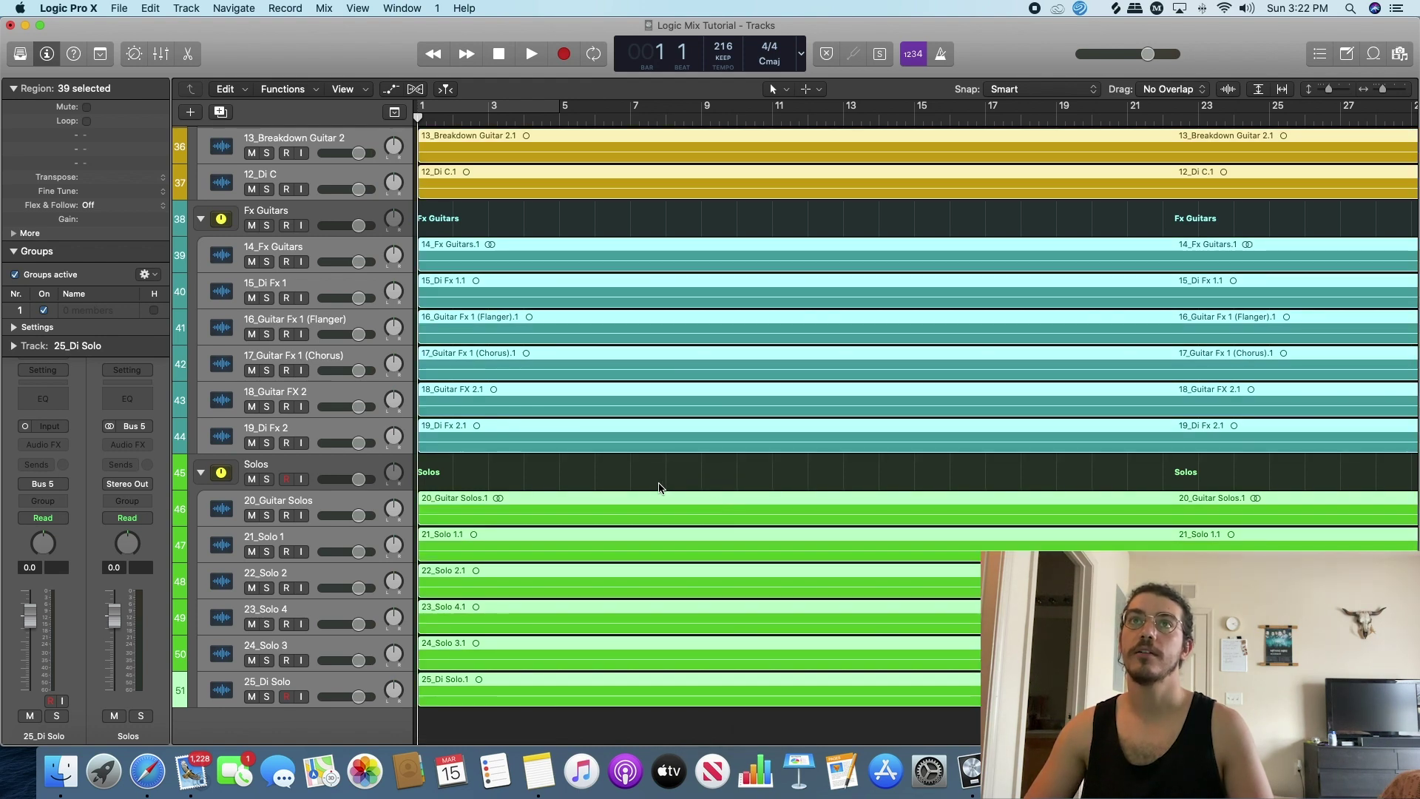
click(656, 485)
Collapse the Bass, Drums, Rhythm Guitars, Fx Guitars and Solos track stacks.
scroll(656, 486, up, 15)
scroll(658, 487, down, 2)
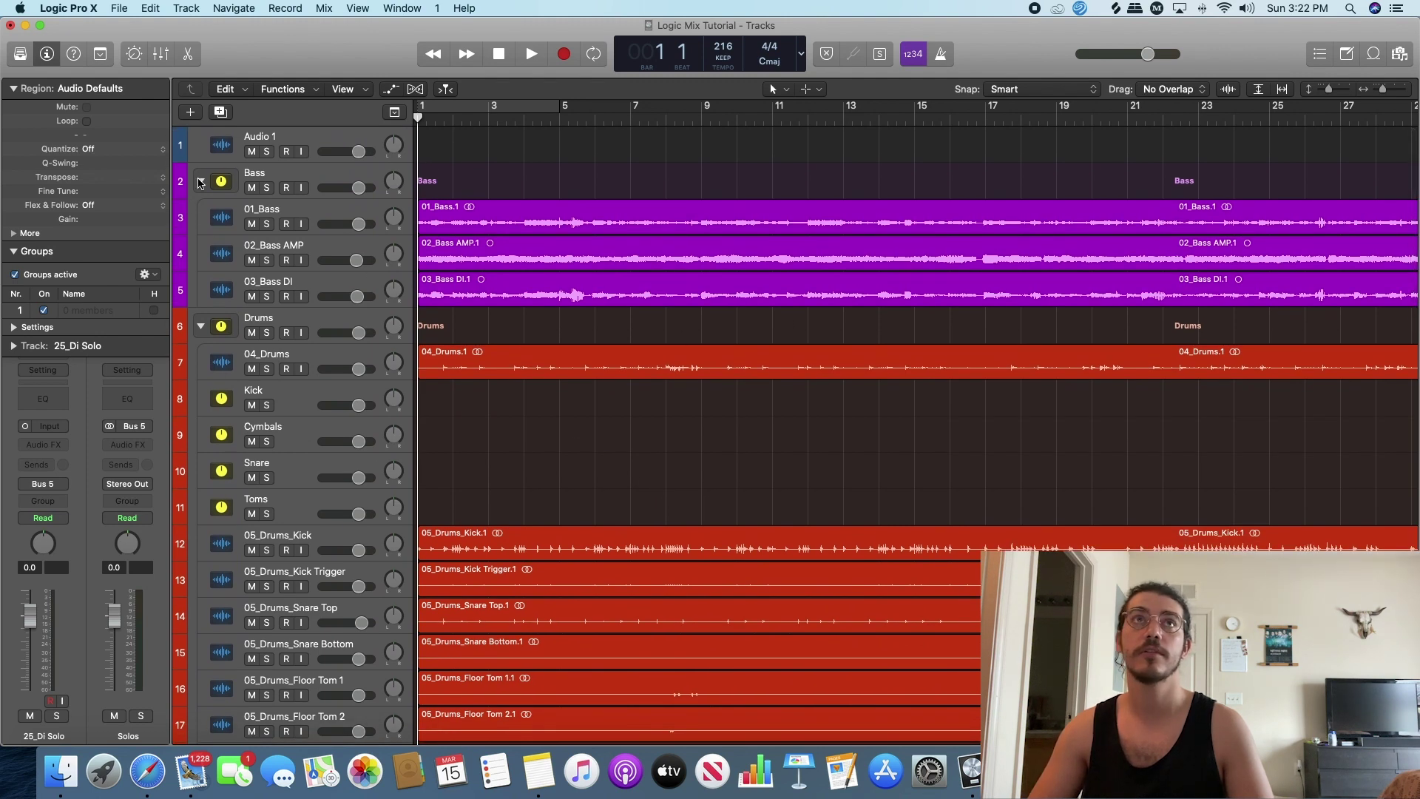
click(200, 181)
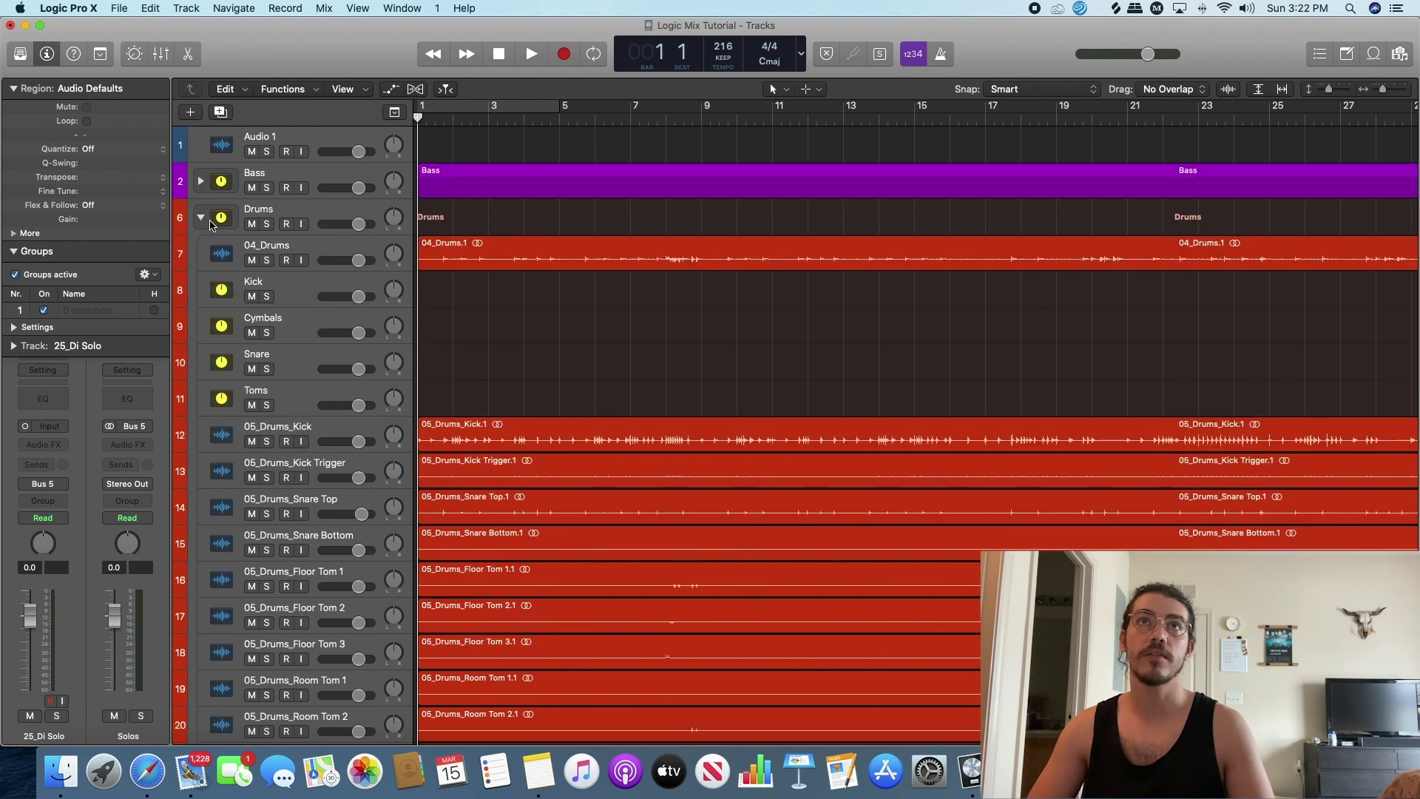
click(201, 217)
click(200, 254)
click(200, 290)
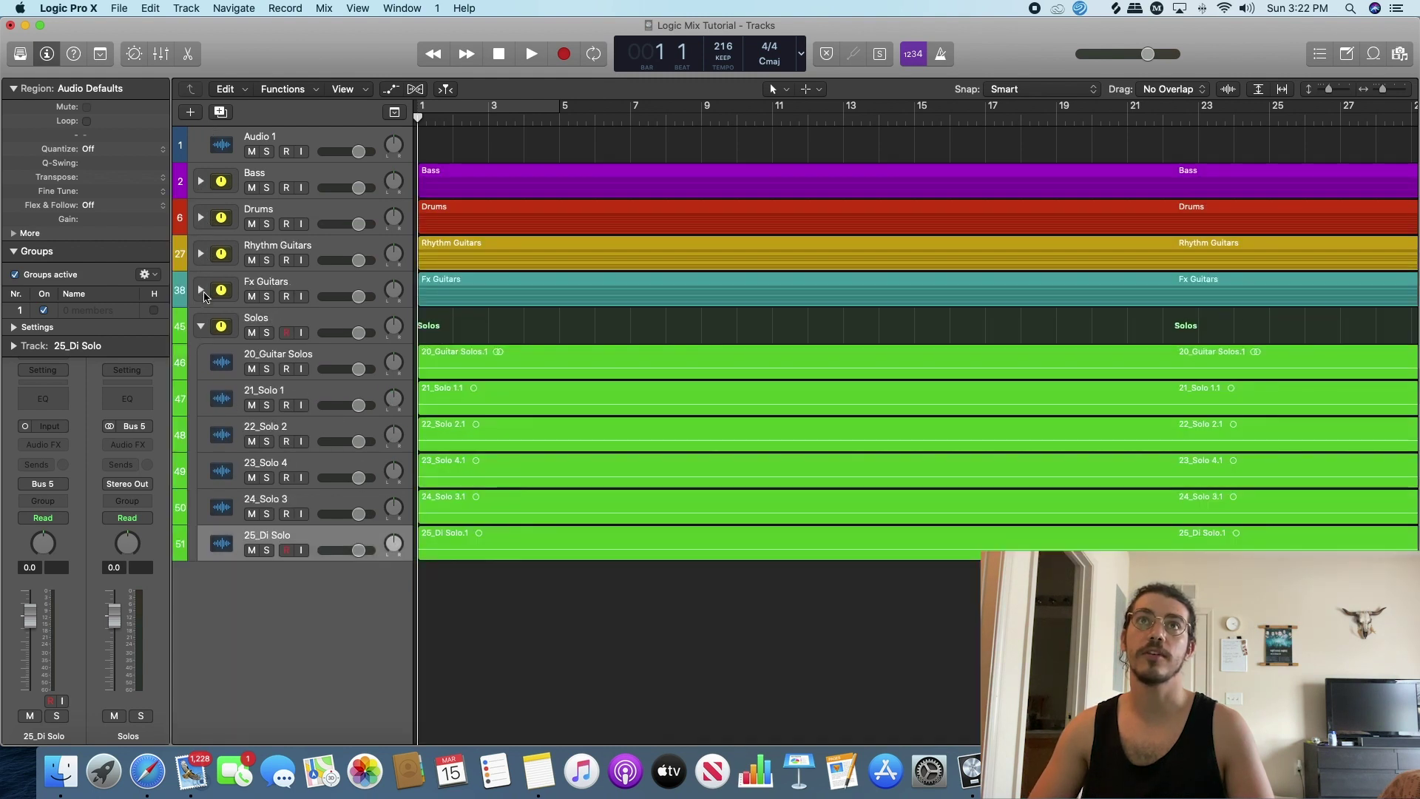
click(201, 326)
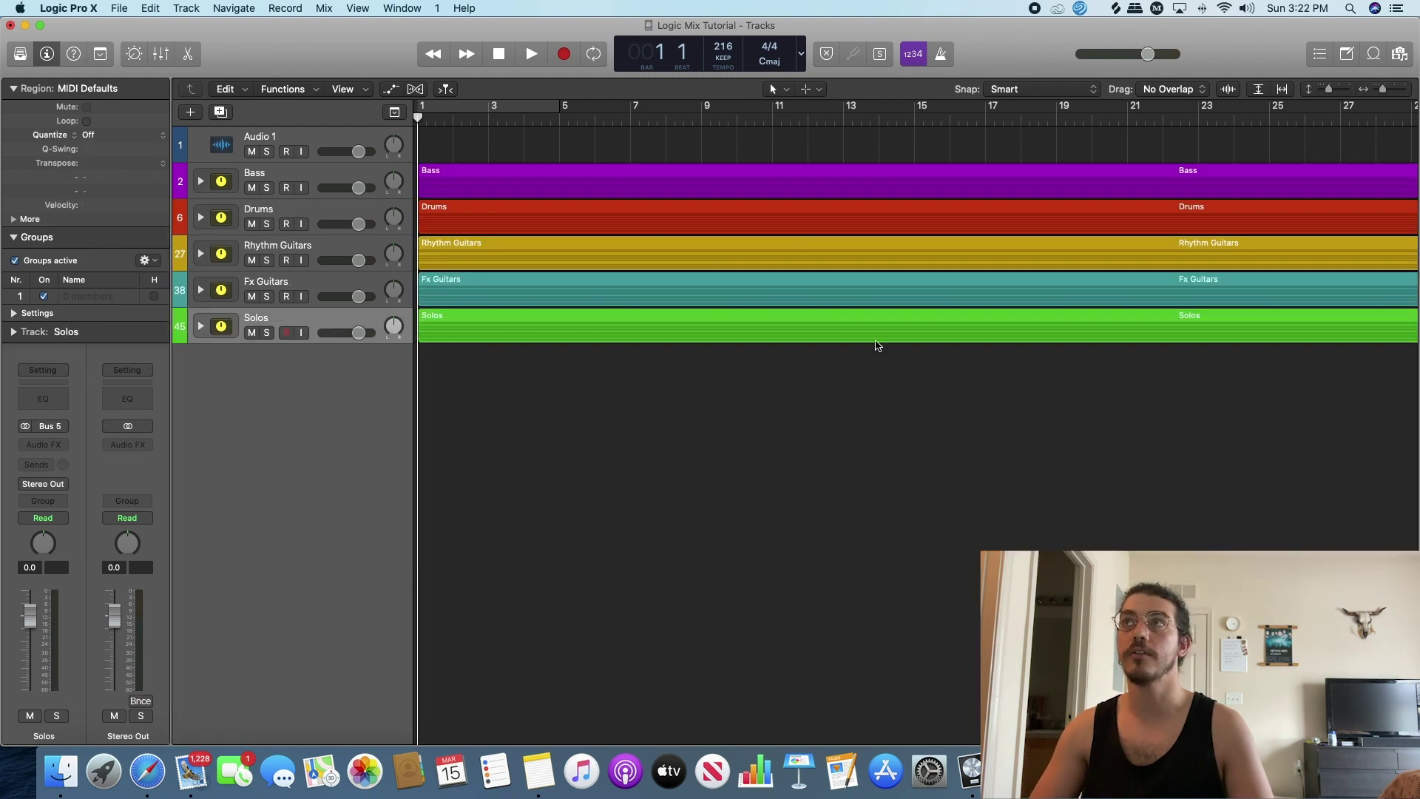
scroll(876, 345, right, 10)
scroll(877, 345, left, 10)
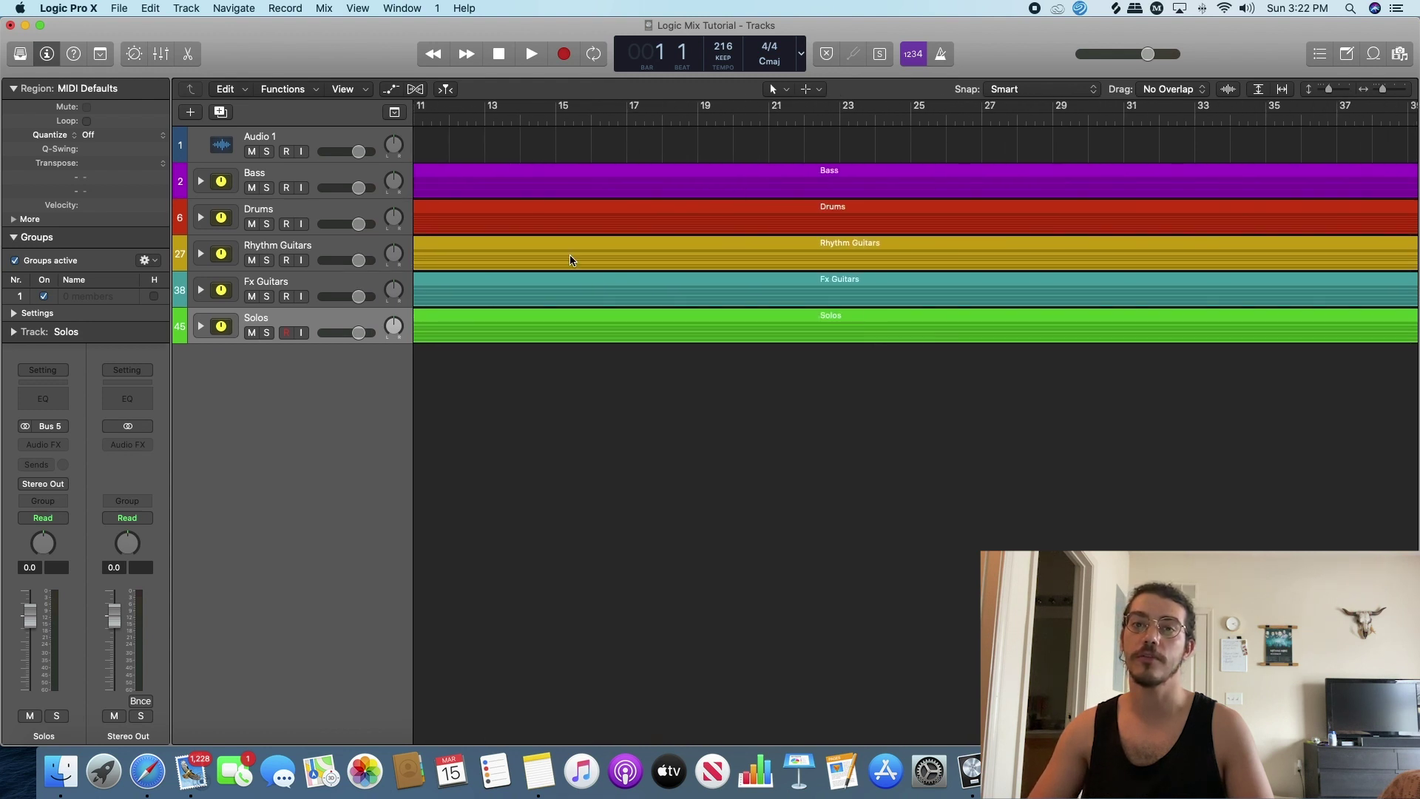
scroll(671, 364, left, 2)
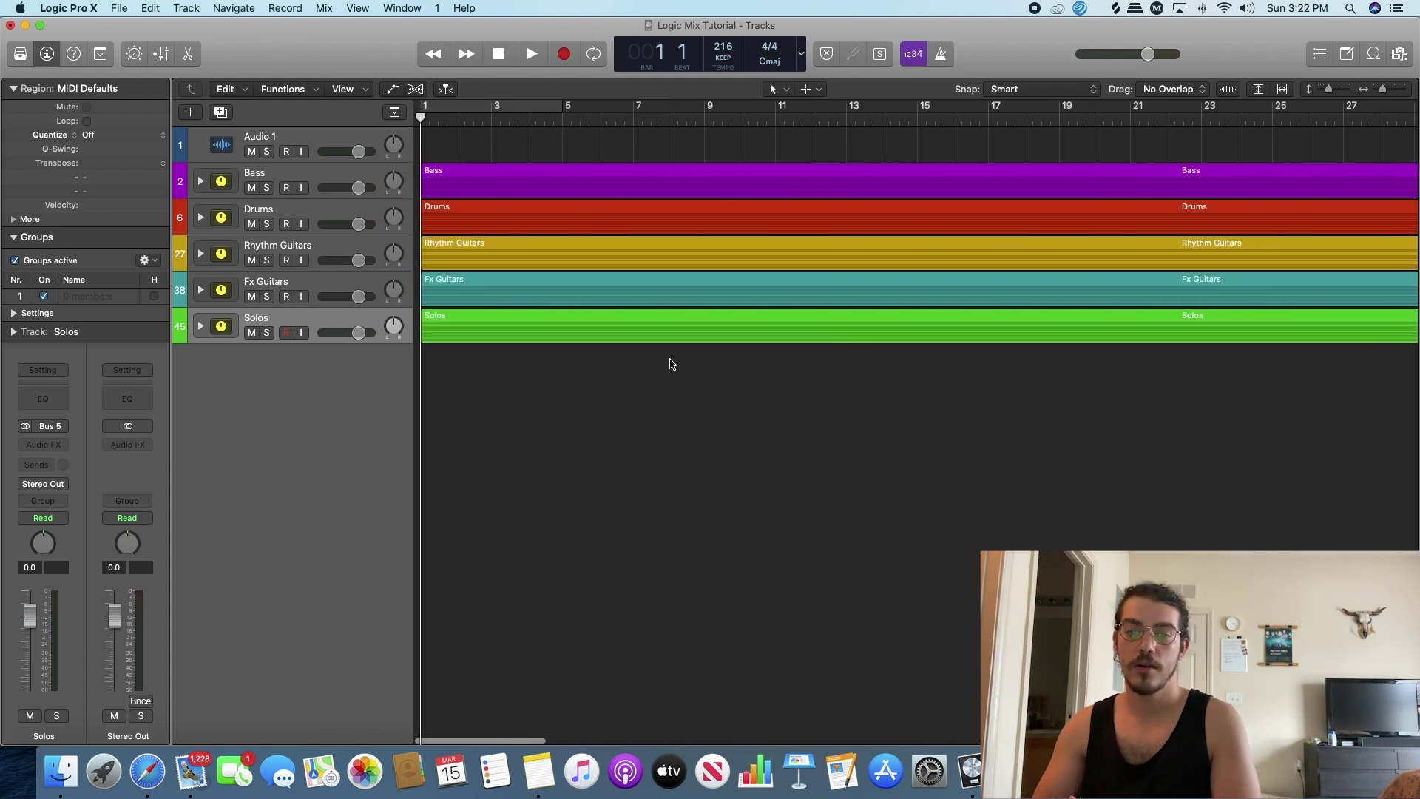